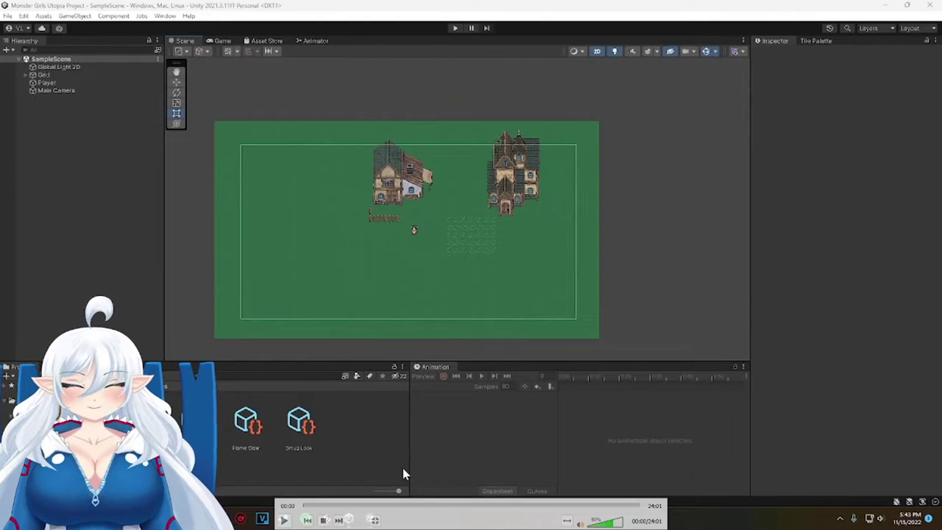
click(285, 521)
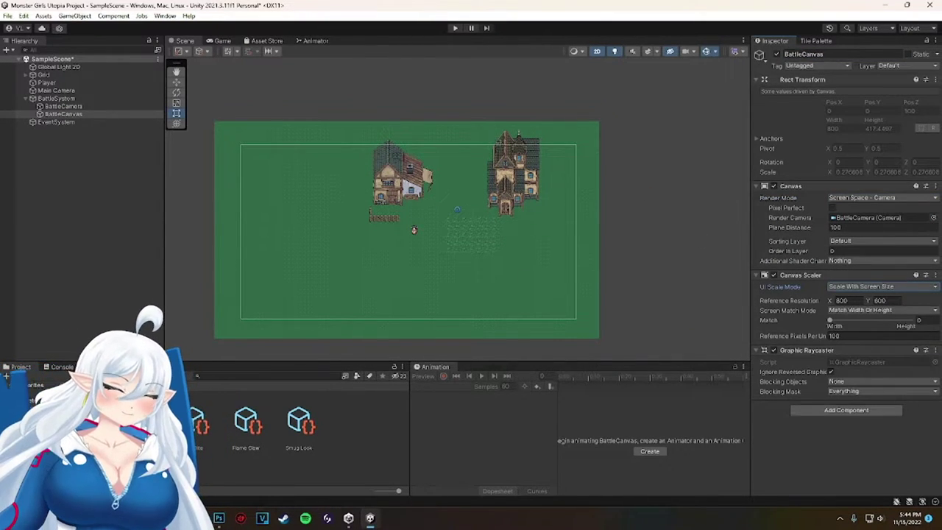
Set the BattleCamera's projection to Orthographic.
click(63, 106)
click(857, 159)
click(865, 181)
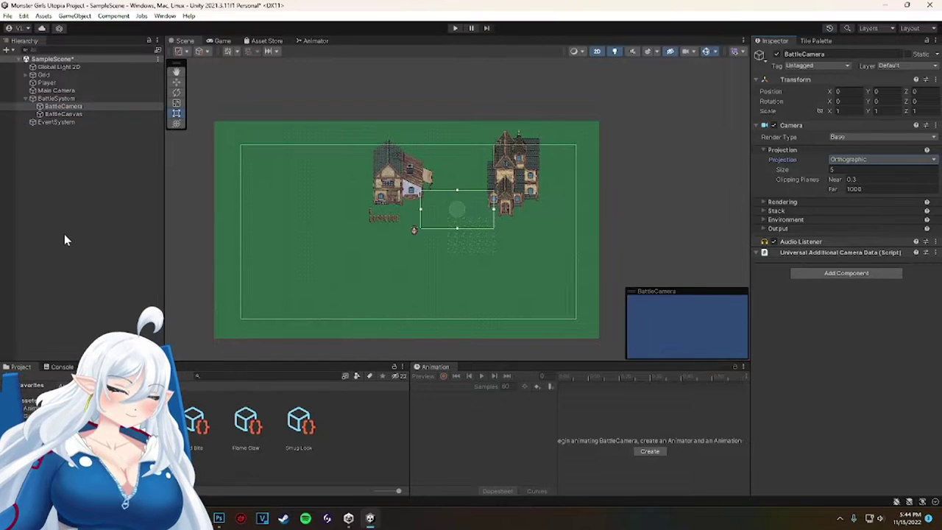
Move the BattleCamera horizontally off the map into the empty area beside it, to about X 56.8.
scroll(494, 270, down, 1)
click(445, 214)
click(444, 210)
click(25, 75)
click(63, 106)
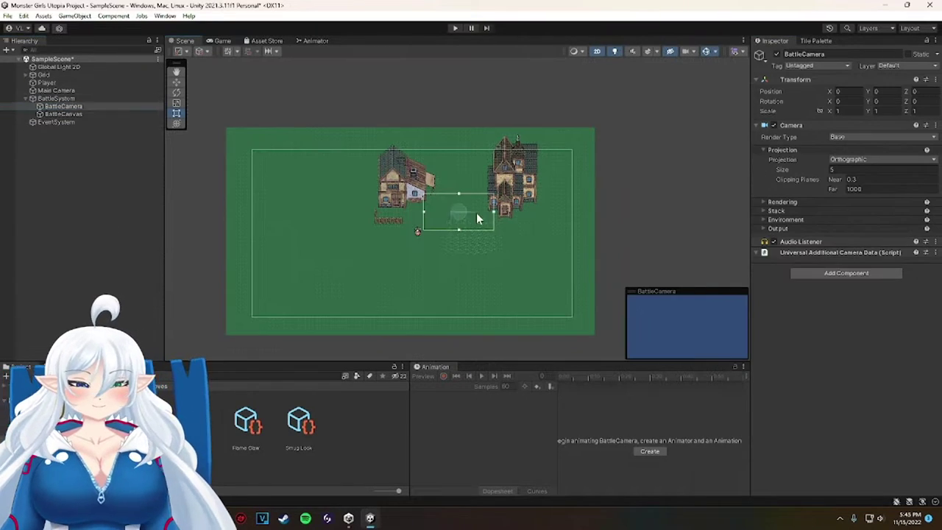
click(175, 82)
drag(495, 211, 703, 211)
scroll(651, 218, up, 2)
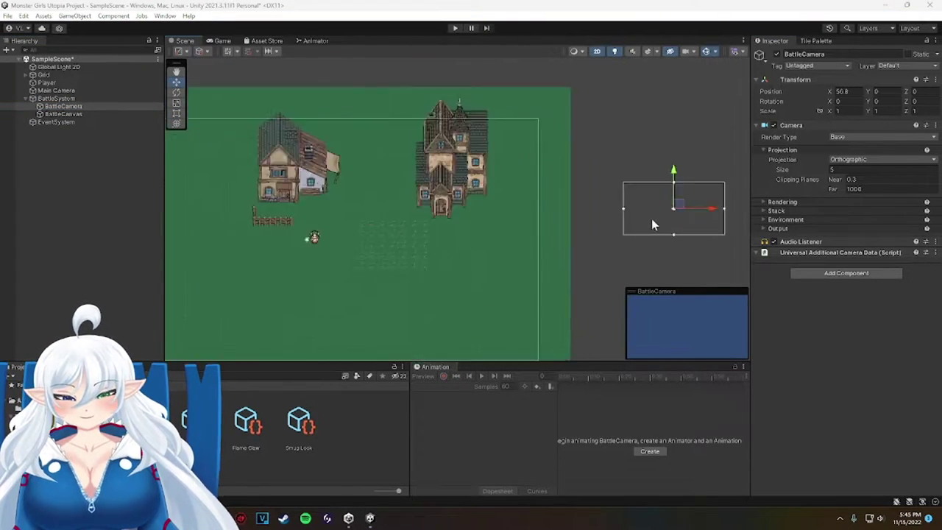
middle_drag(554, 299, 380, 292)
Add a UI image under BattleCanvas and name it Background.
right_click(74, 114)
mouse_move(133, 327)
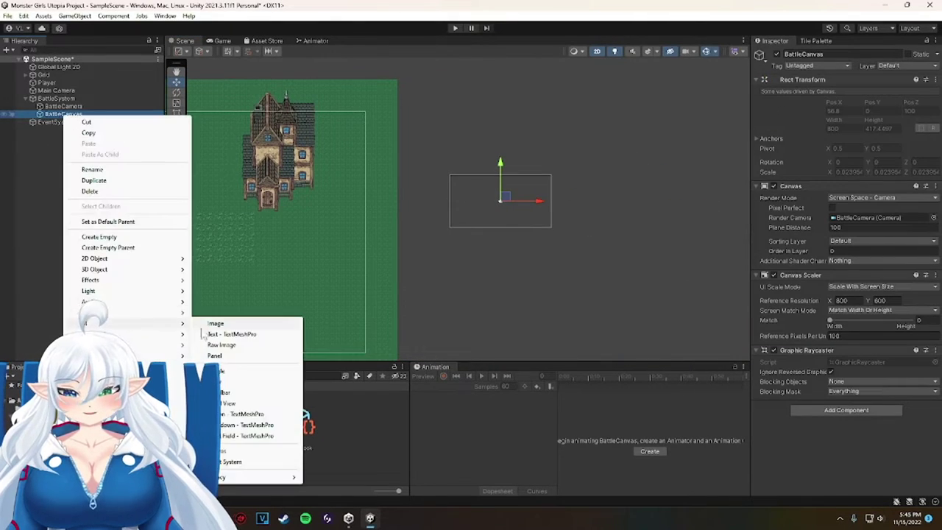
click(221, 322)
text(Background)
key(Return)
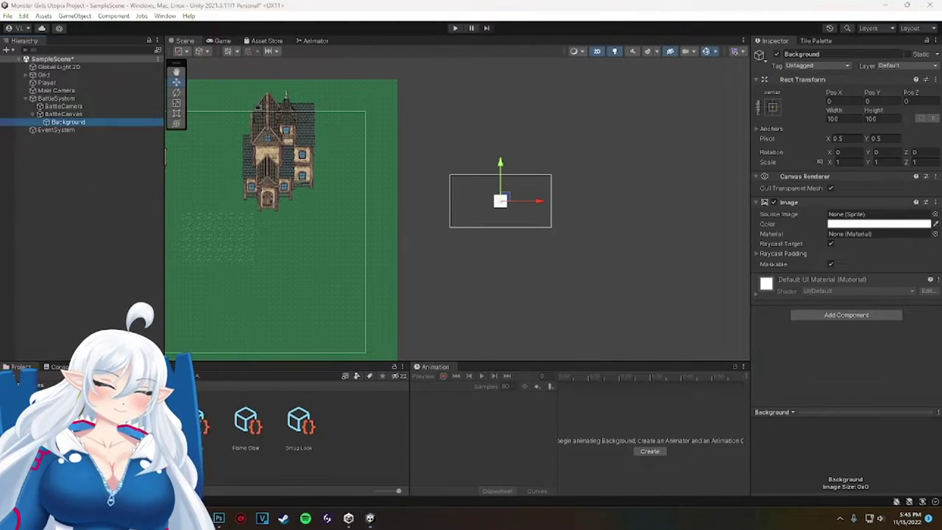
Look through the project's asset folders, including Resources and Sprites, for a place to store the battle artwork.
click(23, 402)
scroll(240, 447, down, 3)
scroll(240, 447, up, 3)
double_click(145, 423)
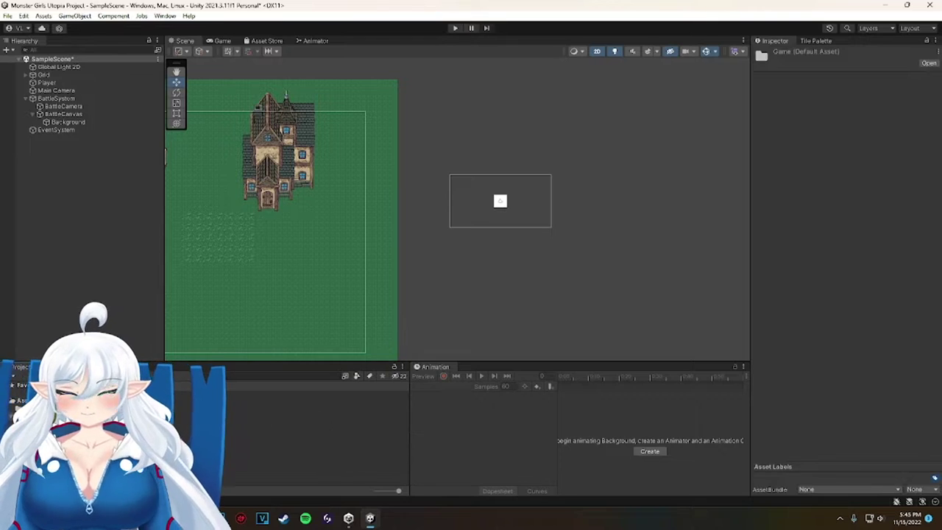
click(73, 387)
scroll(241, 444, down, 3)
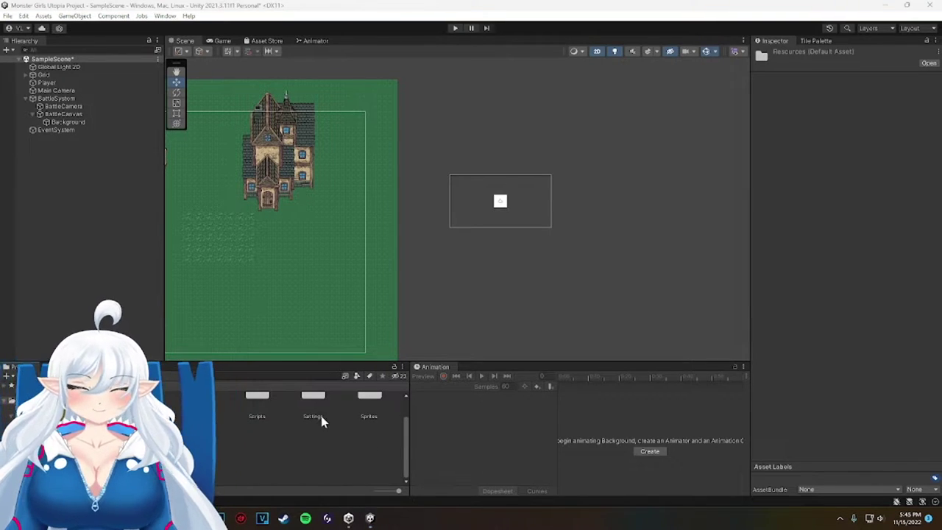
double_click(369, 399)
click(72, 386)
Create a folder named Art in the Assets folder.
right_click(199, 475)
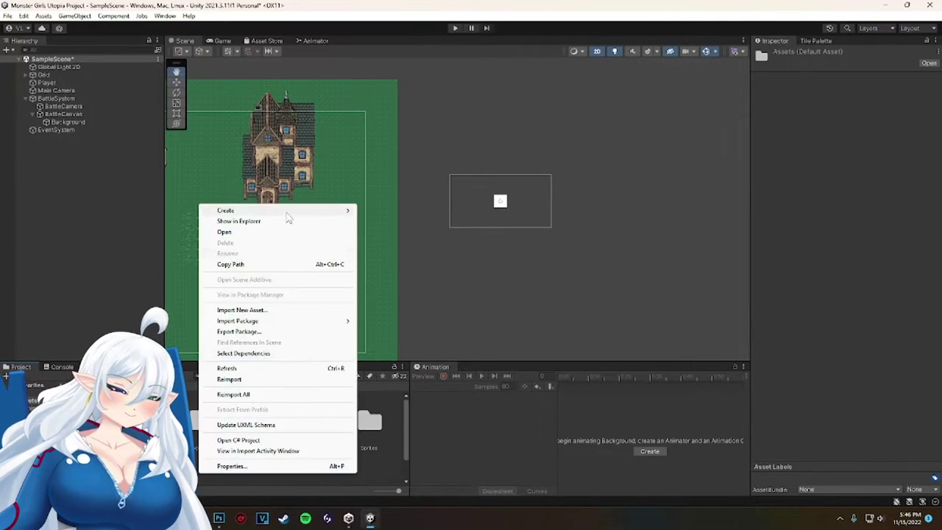
mouse_move(288, 219)
click(383, 13)
text(Art)
key(Return)
Create a subfolder named Battle inside the Art folder and open it.
double_click(204, 418)
right_click(226, 426)
mouse_move(306, 167)
click(406, 21)
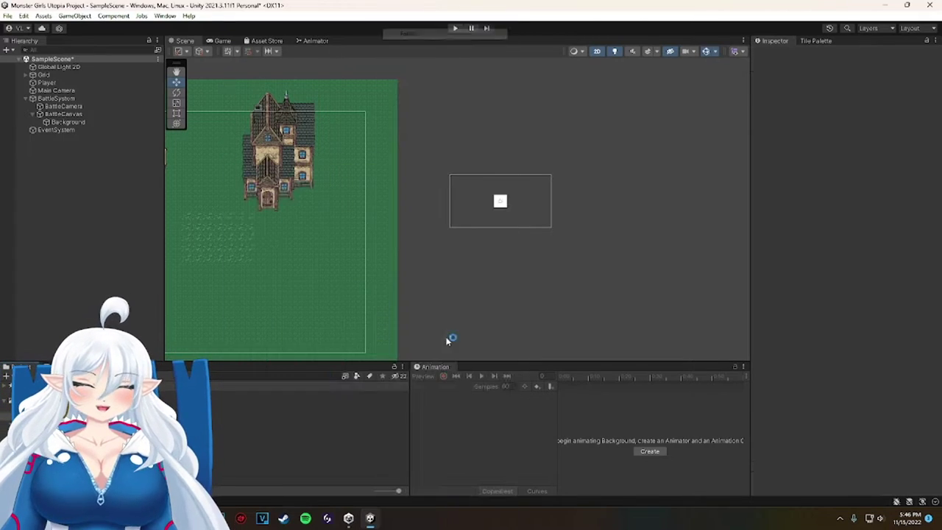
text(Battle)
key(Return)
double_click(99, 421)
In File Explorer, check the battle background and Text Fonts folders and preview the OpenType Boleh font.
click(140, 471)
click(321, 237)
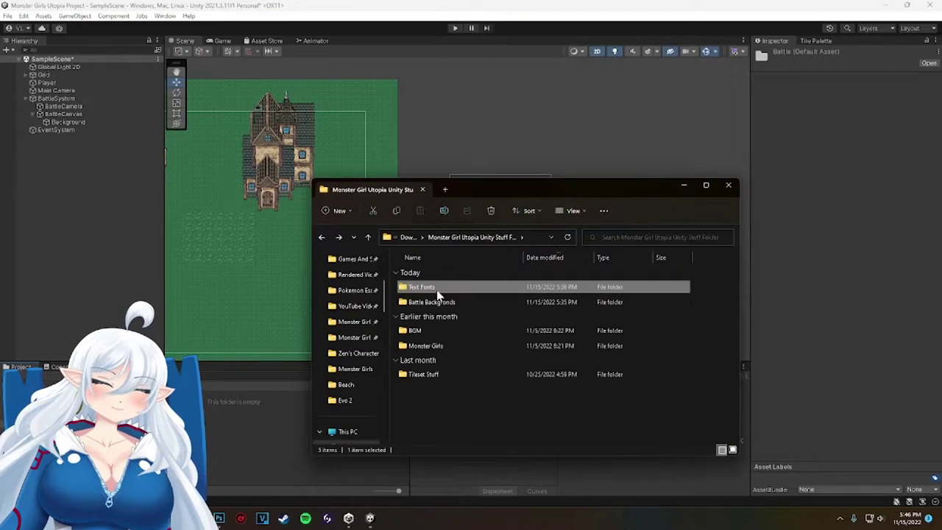
double_click(438, 300)
click(429, 287)
click(321, 237)
double_click(437, 314)
double_click(436, 316)
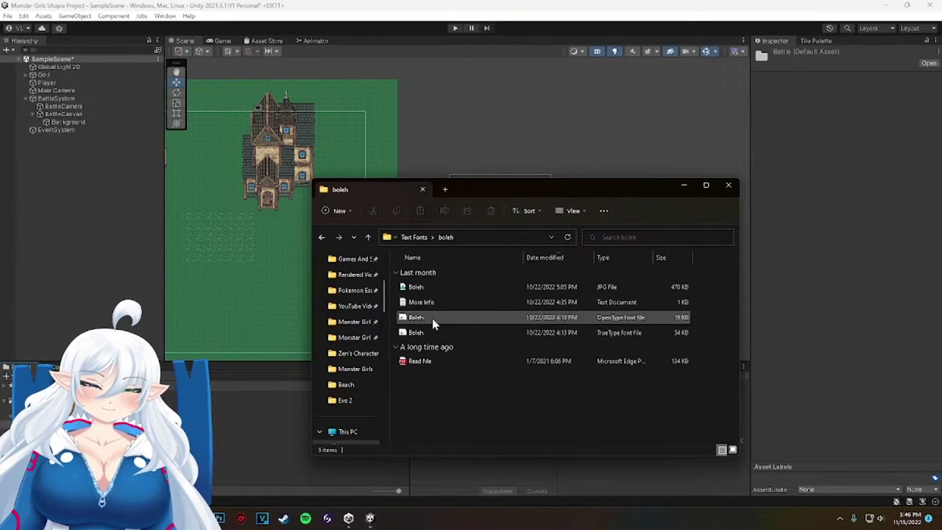
double_click(451, 322)
click(170, 129)
click(796, 108)
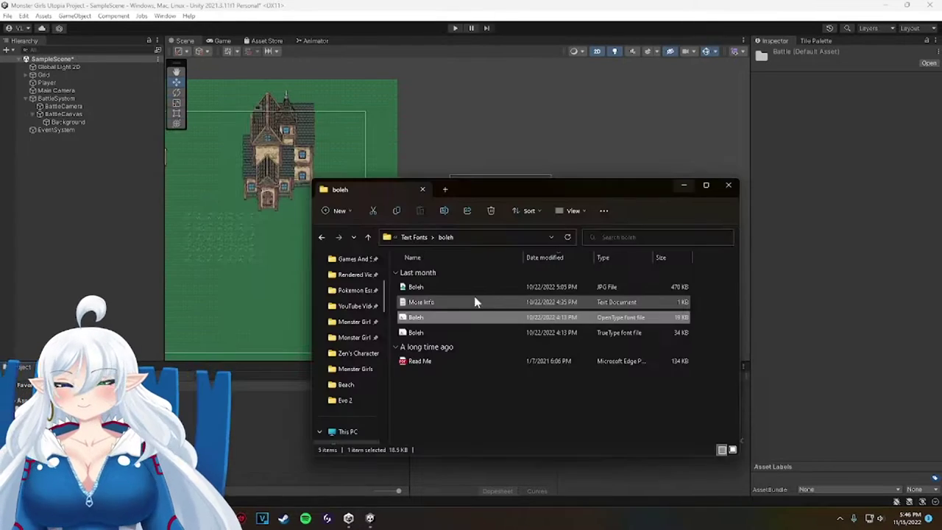
Set the Placeholder BG texture's Sprite Mode to Multiple and its Filter Mode to Point (no filter), and apply the import settings.
click(267, 475)
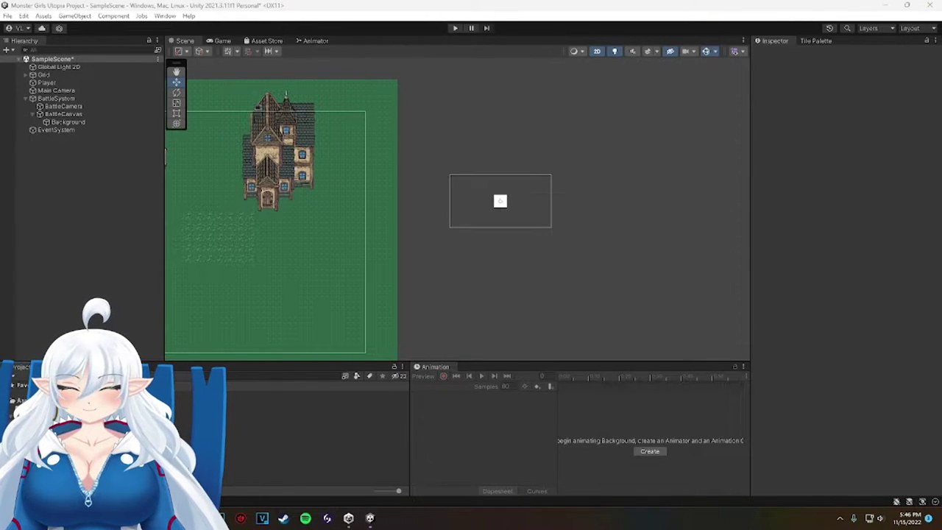
click(67, 109)
click(67, 121)
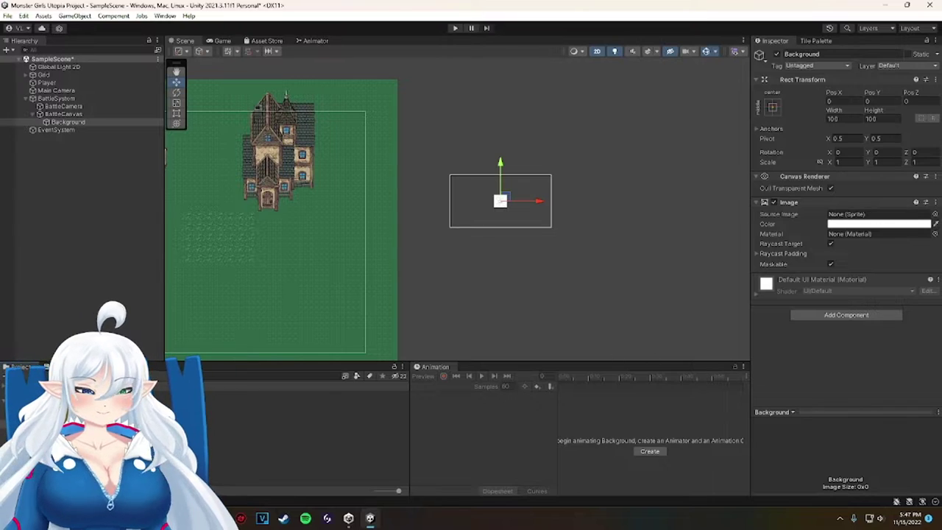
click(107, 420)
click(848, 106)
click(848, 127)
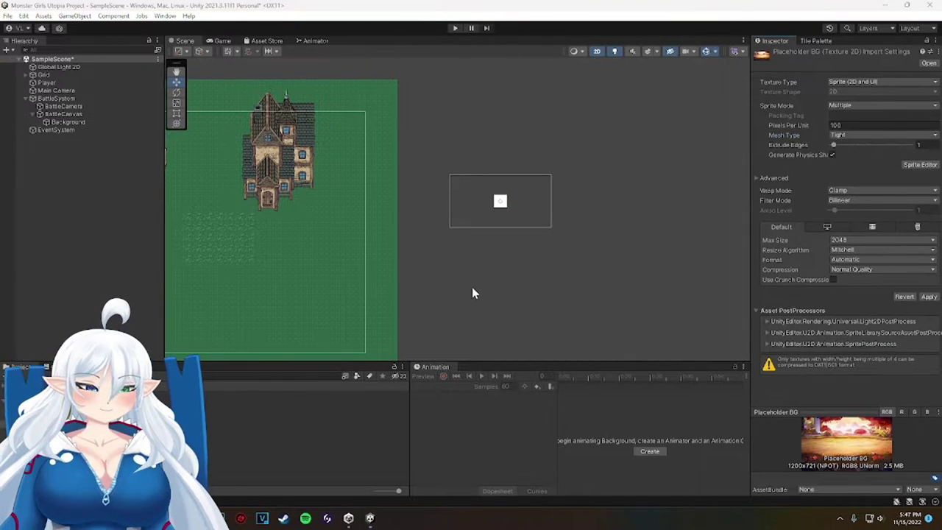
click(861, 199)
click(864, 211)
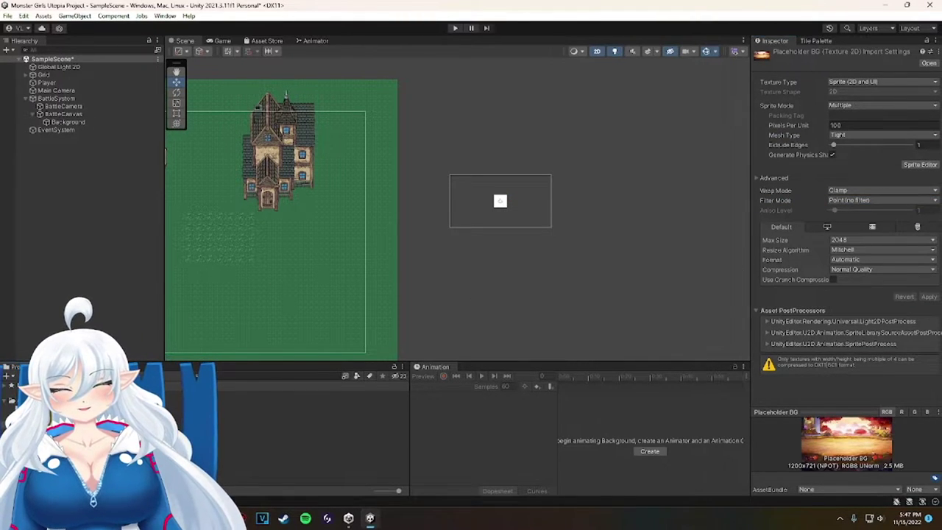
Slice the Placeholder BG texture into one full-size sprite in the Sprite Editor and close the editor.
right_click(140, 421)
click(181, 167)
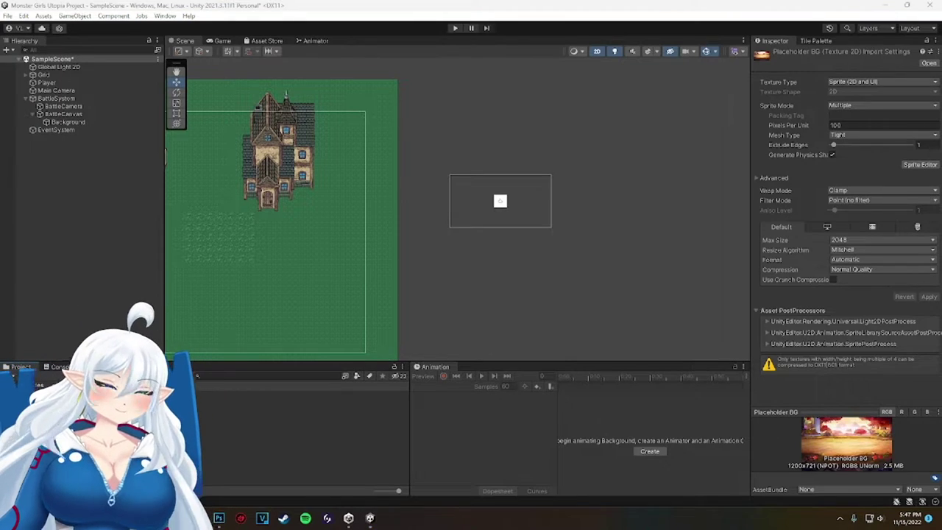
click(67, 122)
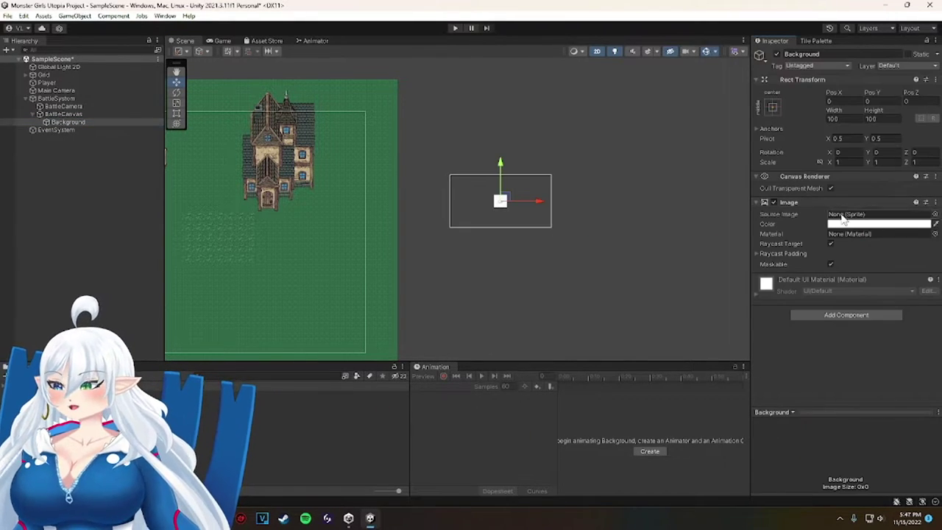
click(140, 420)
click(920, 164)
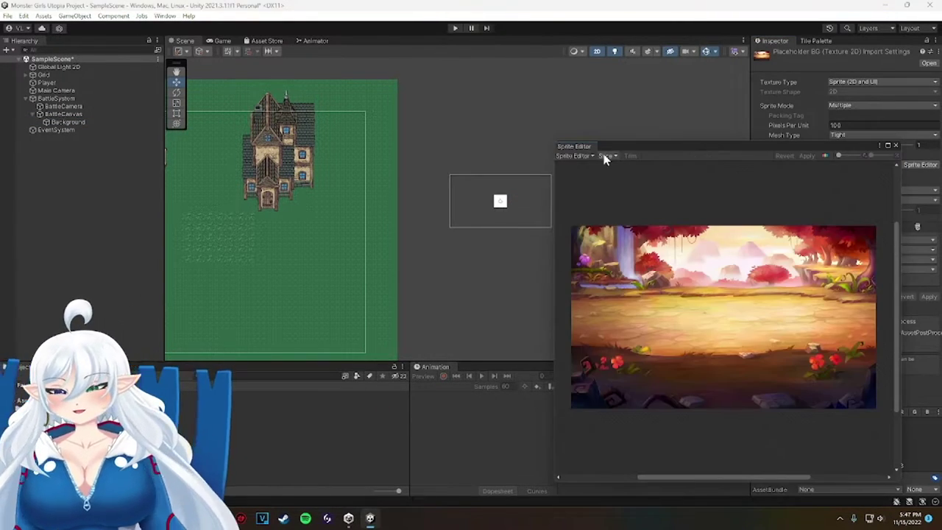
click(605, 156)
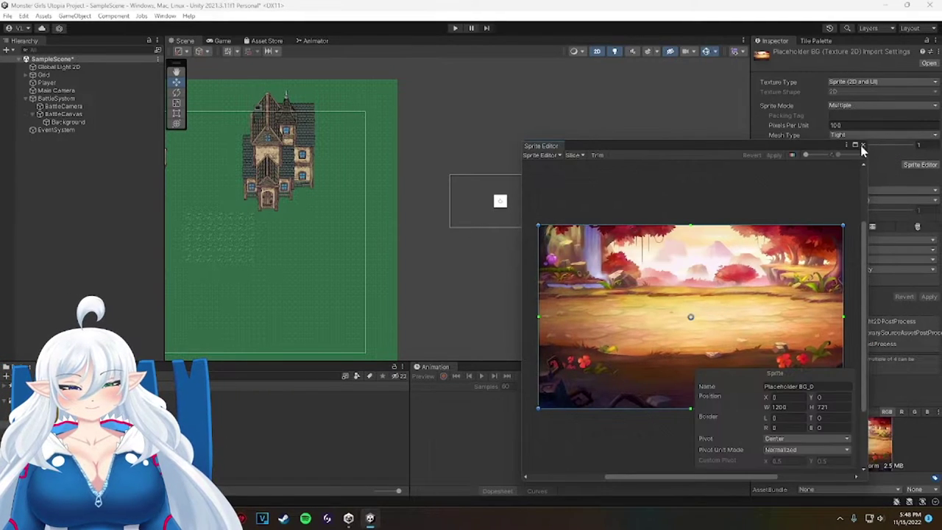
click(860, 146)
Assign the Placeholder BG sprite as the source image of the Background object.
click(68, 122)
drag(140, 420, 859, 215)
scroll(507, 200, up, 15)
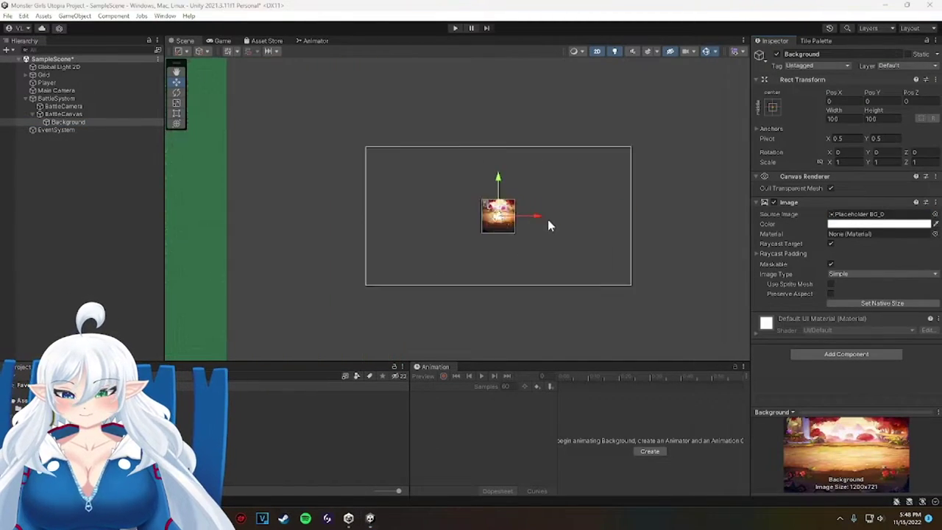
Move the Background image to the canvas's upper-left corner and stretch it to fill the canvas, about 798.6 by 417.
scroll(323, 193, down, 7)
middle_drag(287, 189, 415, 236)
drag(501, 240, 299, 142)
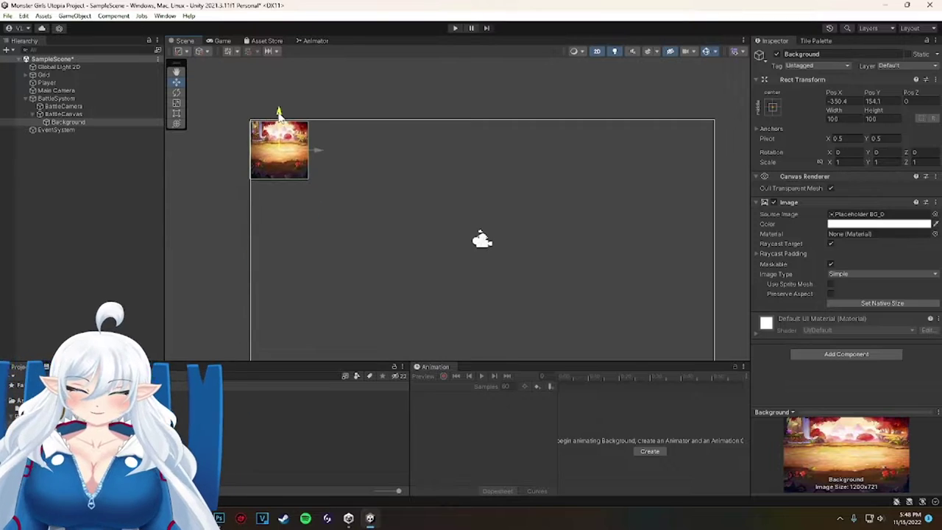
key(t)
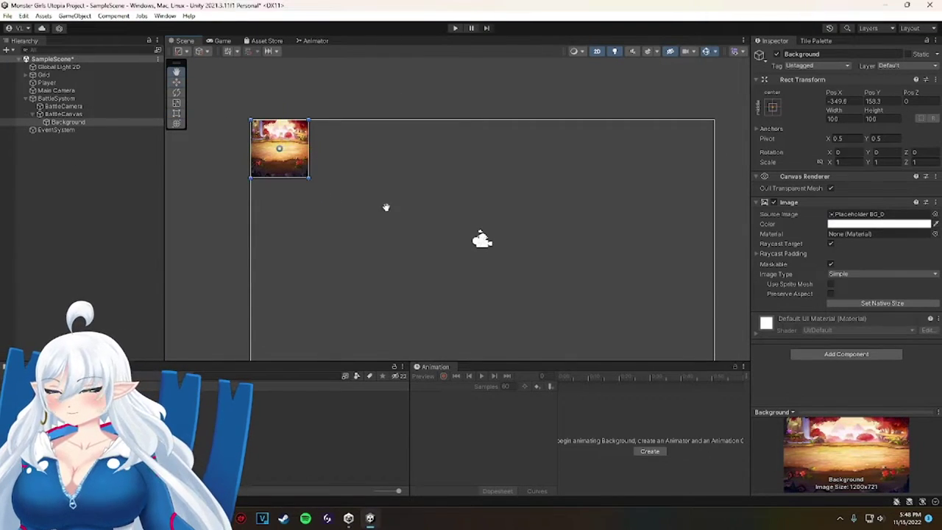
middle_drag(385, 206, 347, 147)
drag(273, 115, 677, 302)
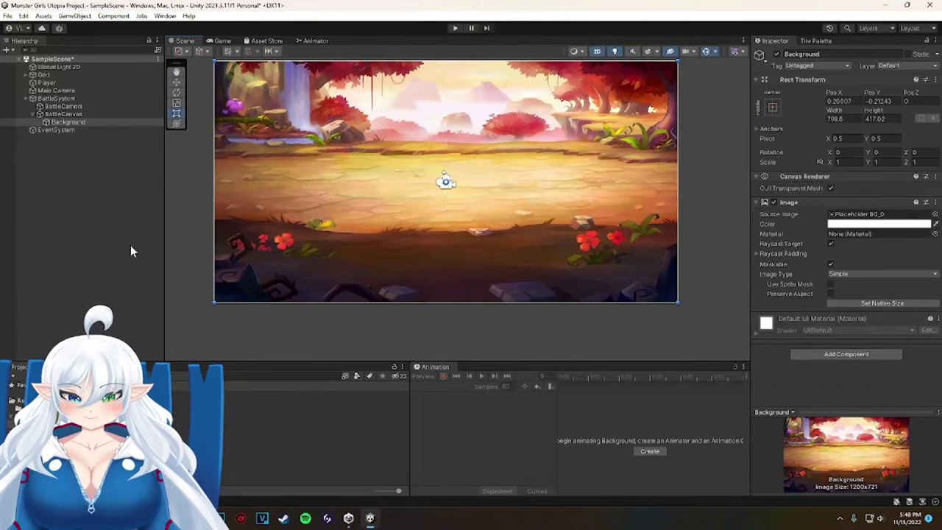
scroll(183, 246, down, 2)
click(189, 253)
scroll(315, 227, down, 7)
scroll(315, 227, up, 3)
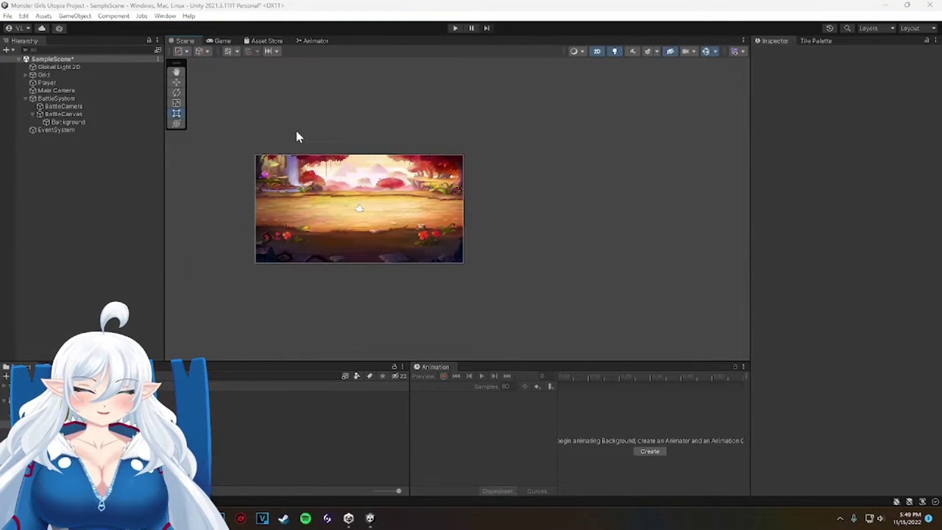
key(super+d)
key(super+d)
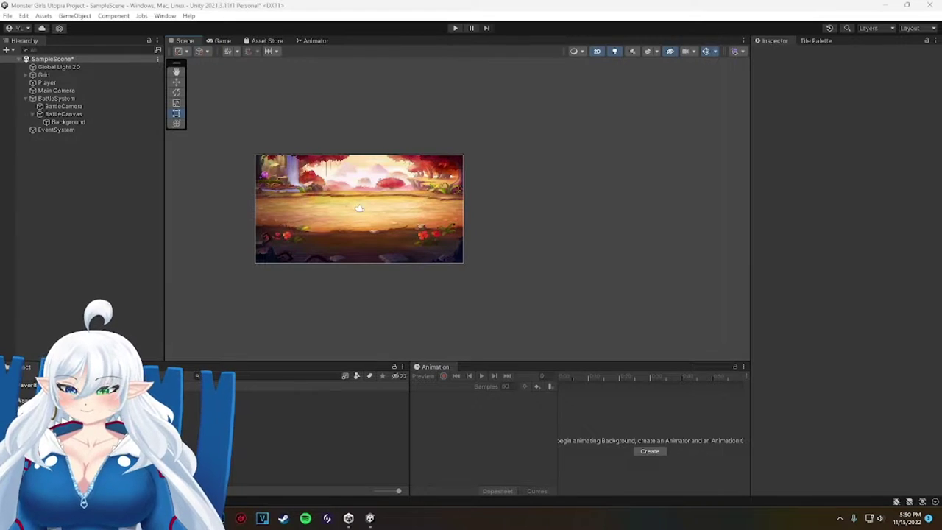
Import the Placeholder Dialogue Box PNG from the Battle Backgronds folder in File Explorer into the project.
key(alt+Tab)
click(448, 237)
double_click(432, 287)
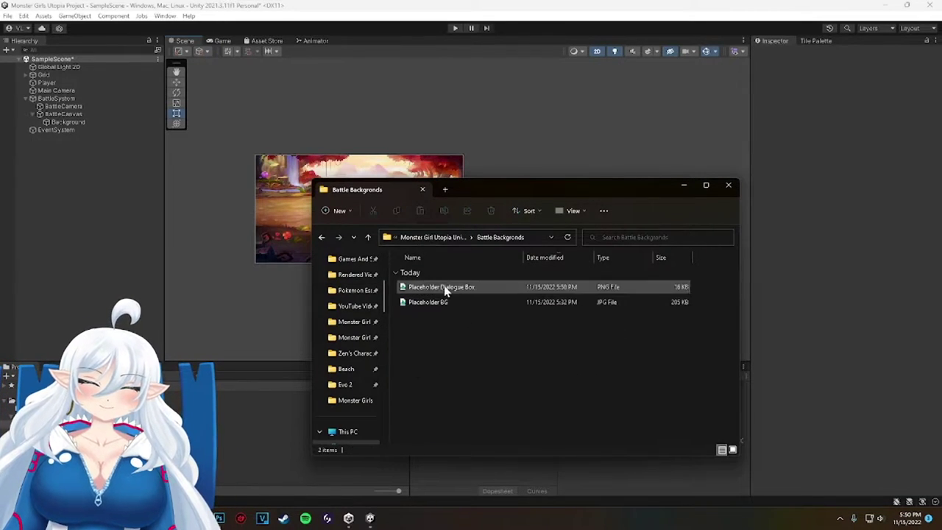
click(441, 286)
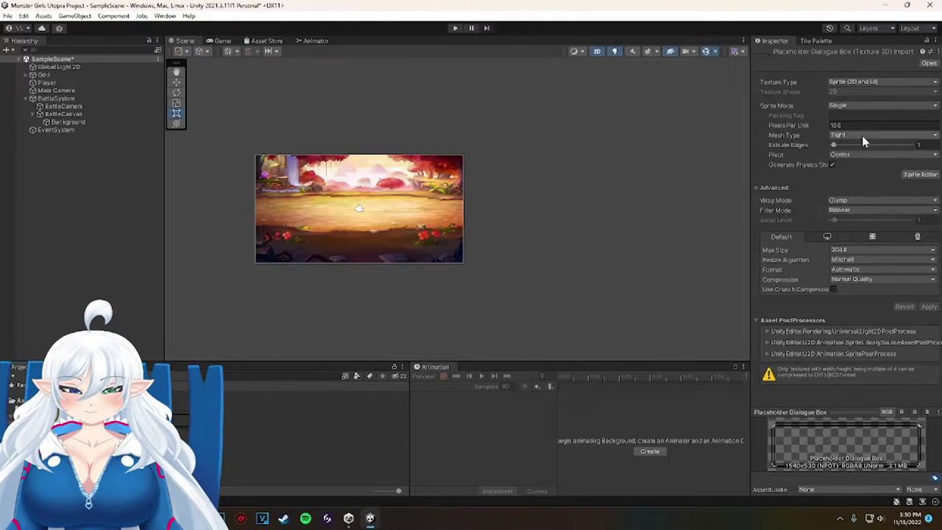
Set the Placeholder Dialogue Box texture to Sprite Mode Multiple, Filter Mode Point (no filter) and Compression None.
click(852, 135)
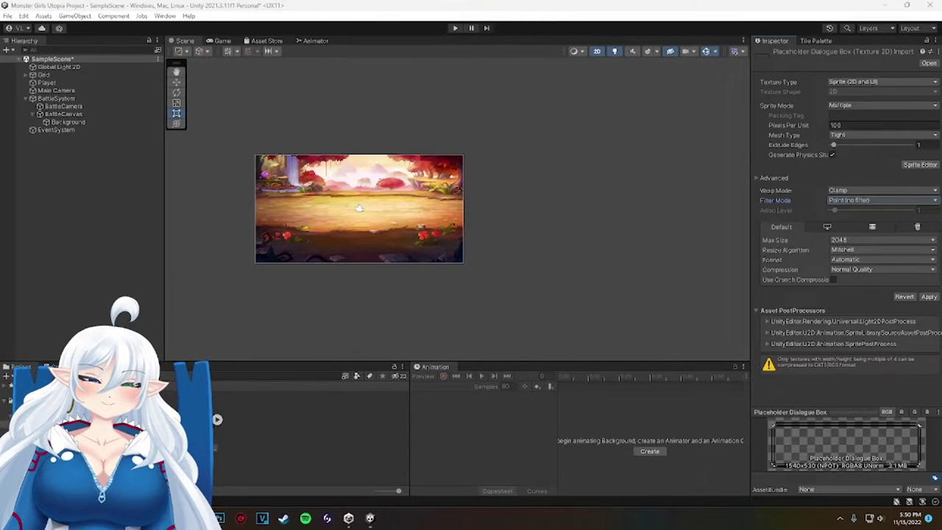
click(883, 269)
click(855, 280)
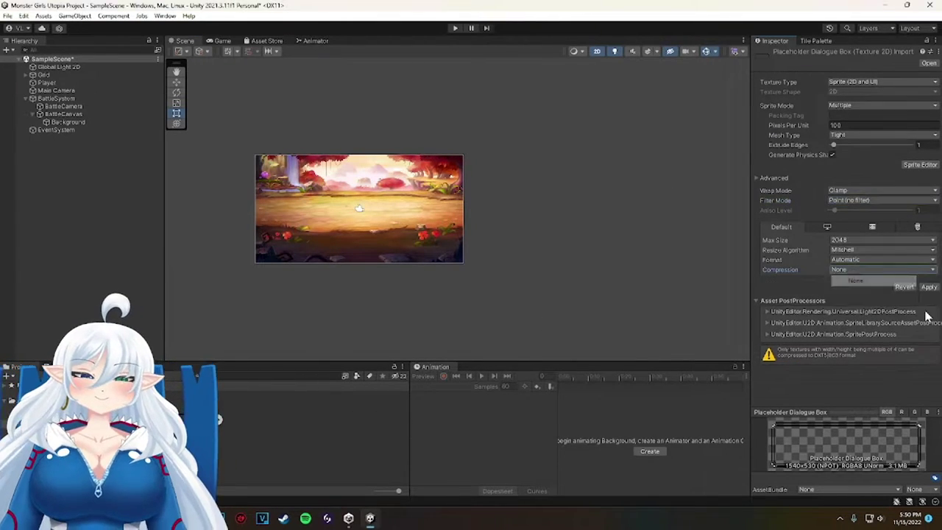
Add a UI image as a child of Background and name it DialogBox.
right_click(66, 123)
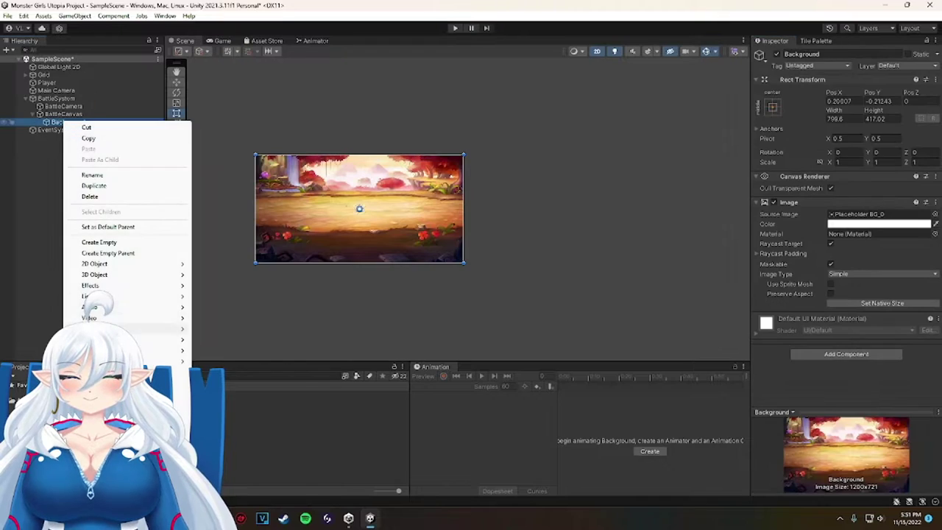
click(213, 329)
click(829, 53)
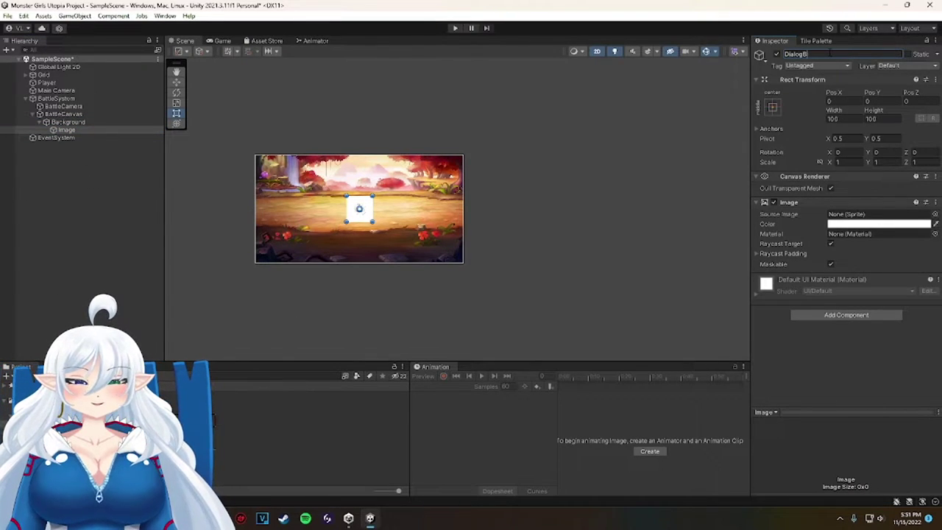
Place the DialogBox image along the background's lower edge and stretch it across the full width, about 798.6 by 93.4.
scroll(356, 246, up, 10)
drag(348, 203, 297, 295)
scroll(287, 296, down, 2)
middle_drag(259, 297, 338, 301)
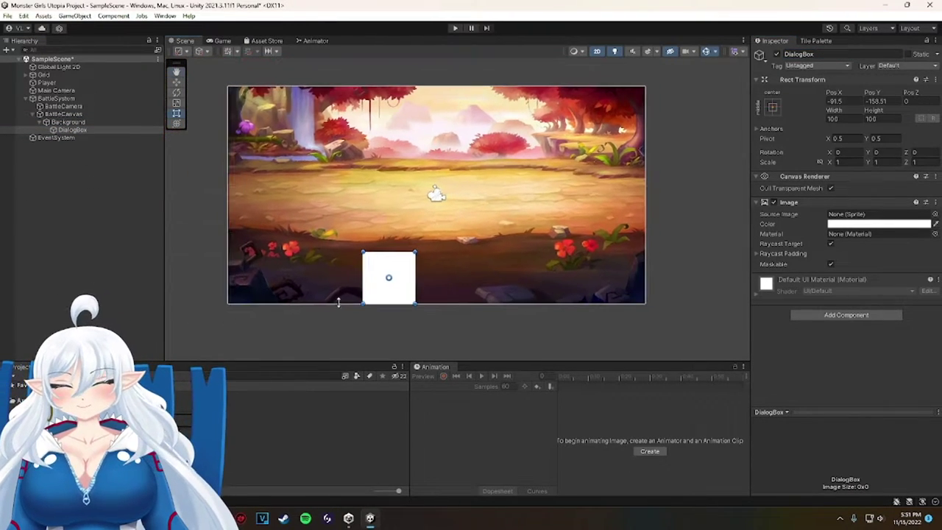
drag(362, 252, 229, 258)
drag(415, 256, 646, 255)
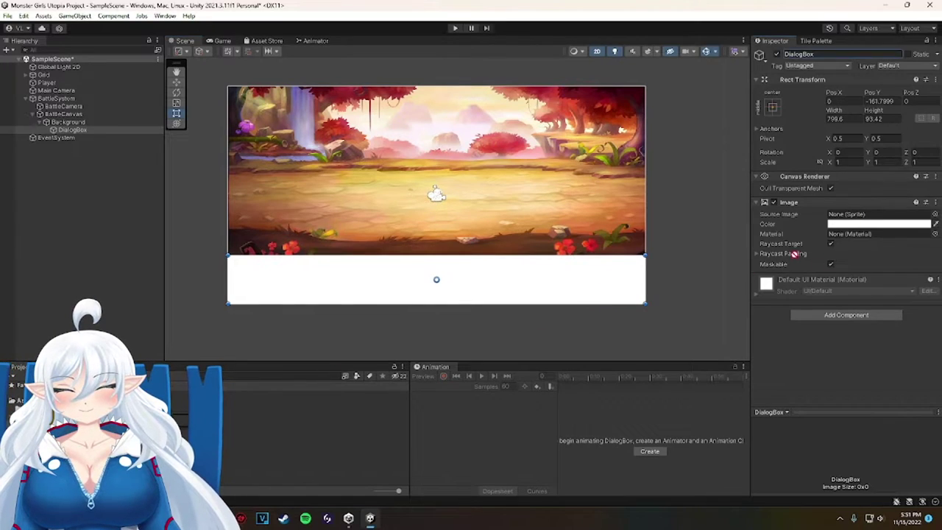
Try to assign the Placeholder Dialogue Box texture as the DialogBox image's source.
drag(794, 254, 833, 214)
click(143, 435)
click(71, 123)
click(72, 129)
Slice the Placeholder Dialogue Box texture in the Sprite Editor and apply the slicing.
drag(144, 434, 849, 171)
click(919, 165)
click(578, 155)
click(668, 274)
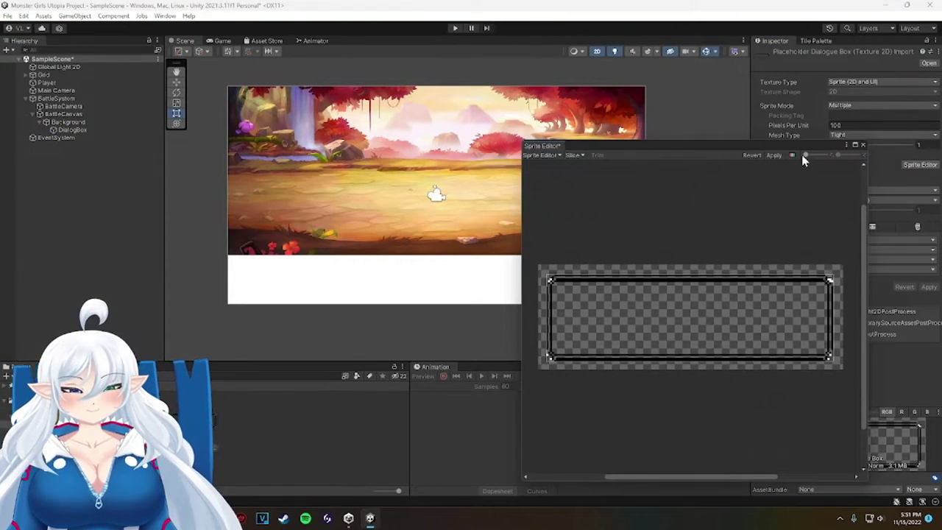
click(776, 156)
click(870, 145)
Assign the sliced Placeholder Dialogue Box sprite as the source image of DialogBox.
click(73, 130)
drag(143, 434, 848, 215)
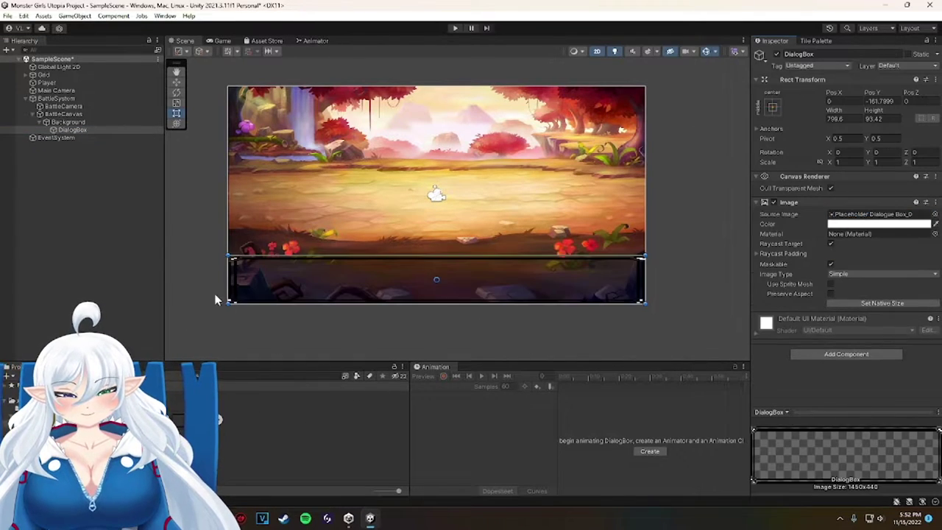
click(214, 300)
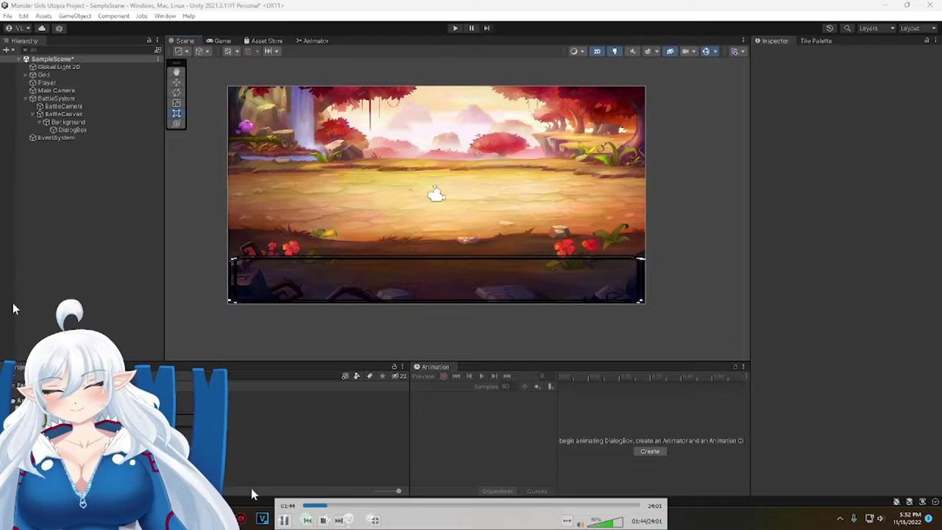
click(81, 130)
click(67, 121)
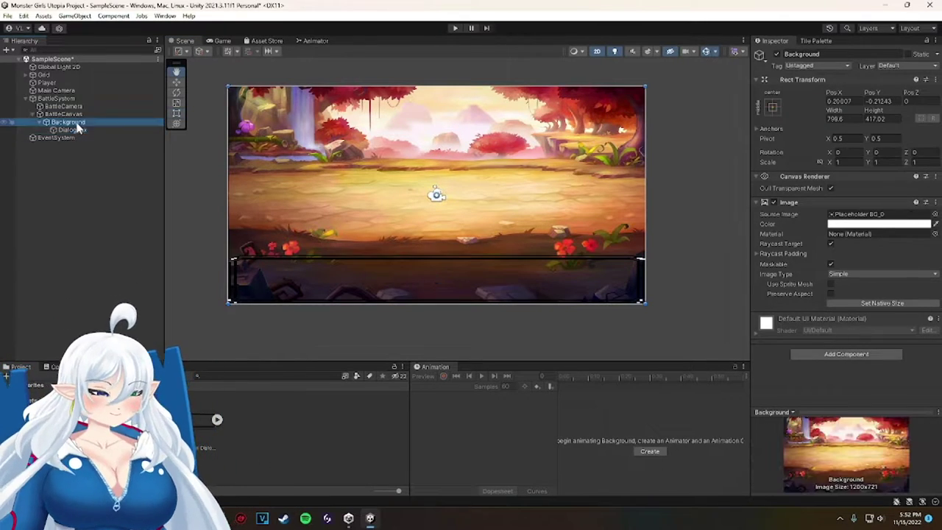
right_click(70, 122)
click(23, 256)
click(391, 304)
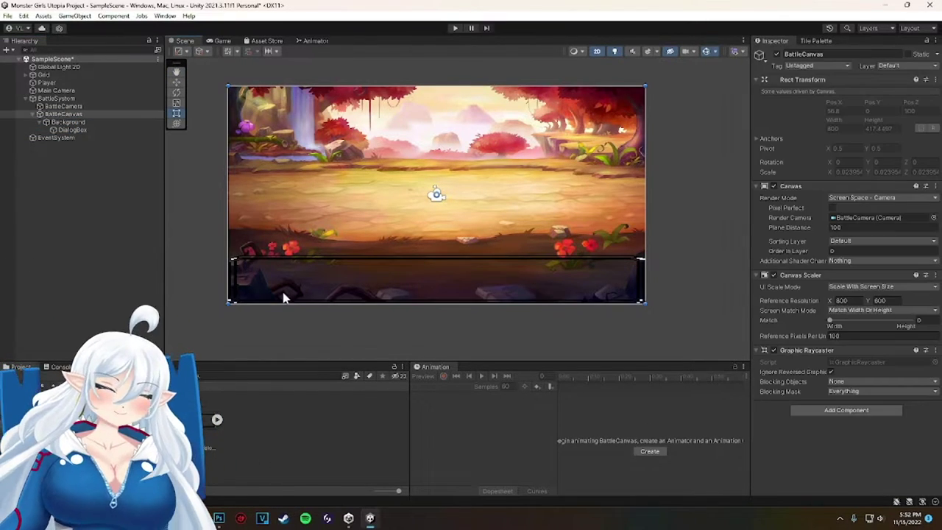
click(217, 419)
click(152, 316)
click(217, 419)
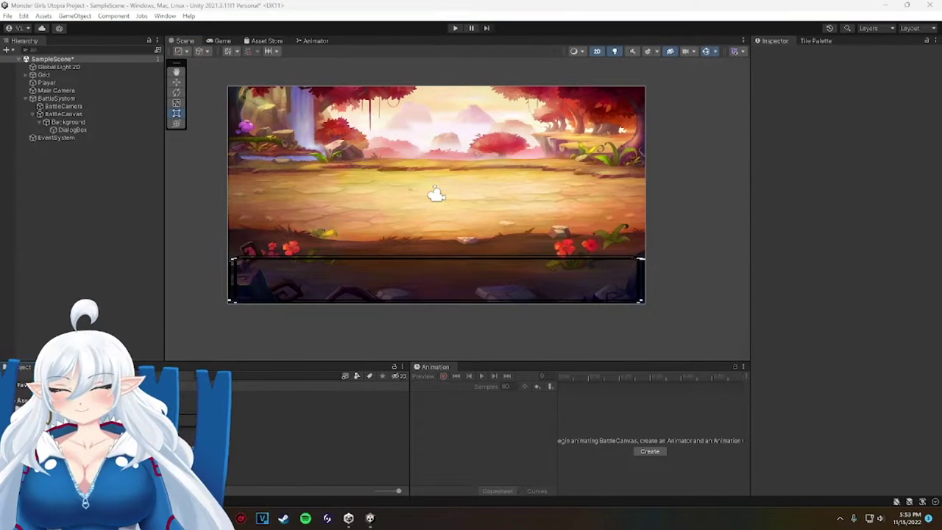
Add a TextMeshPro text named DialogText as a child of DialogBox and import the TMP Essentials.
click(75, 131)
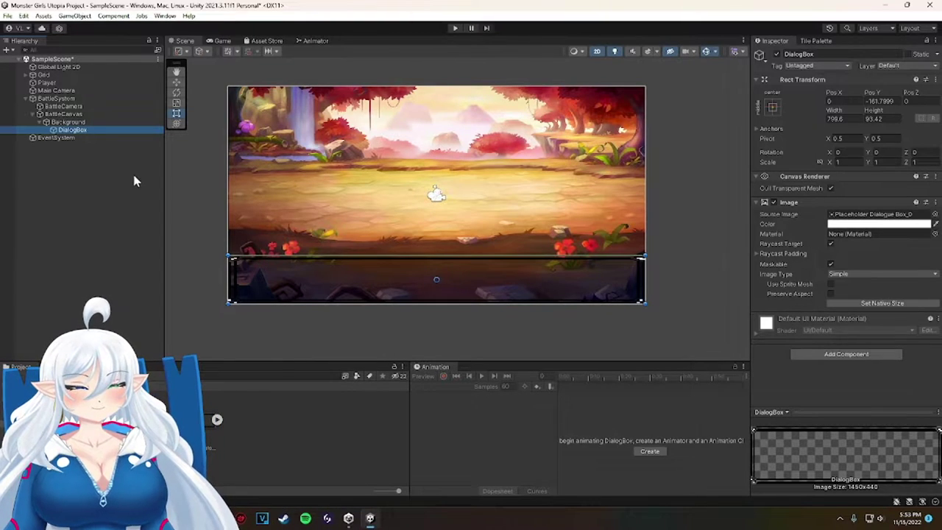
right_click(77, 130)
mouse_move(147, 337)
click(251, 350)
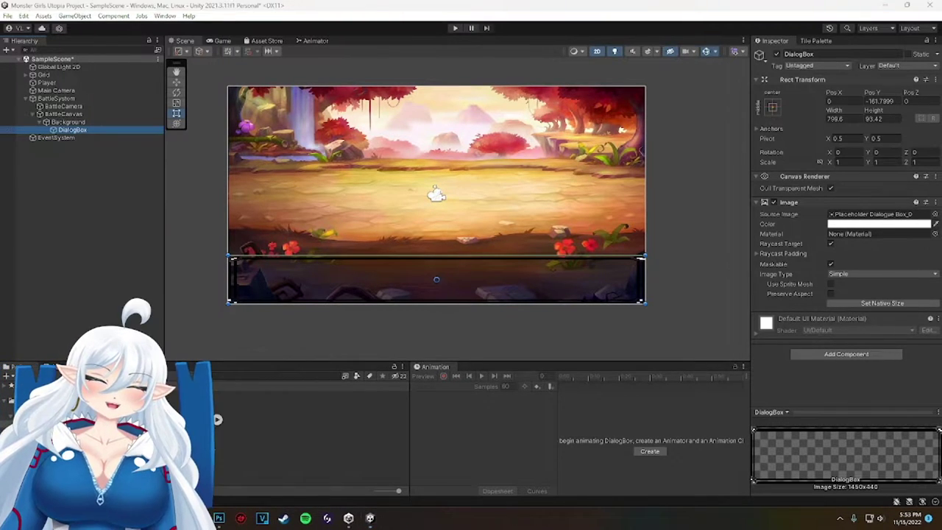
right_click(107, 130)
mouse_move(158, 337)
click(266, 350)
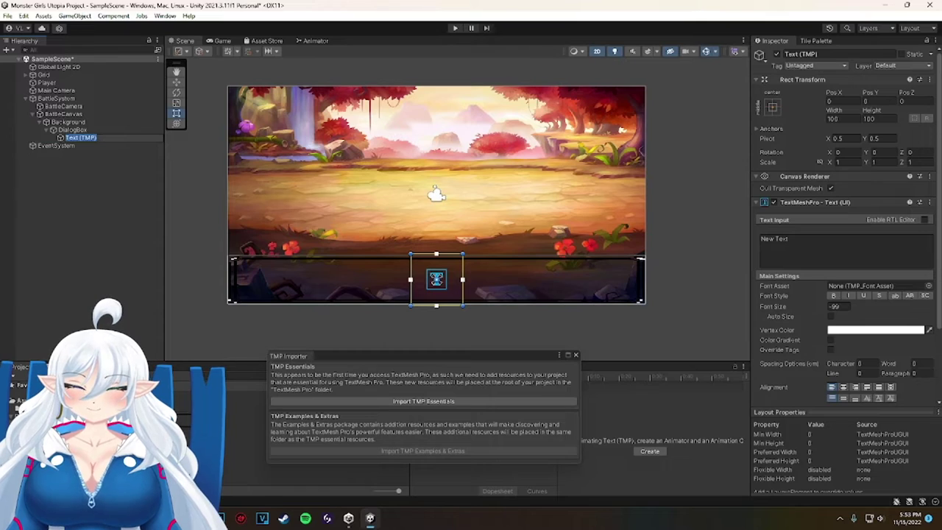
click(425, 404)
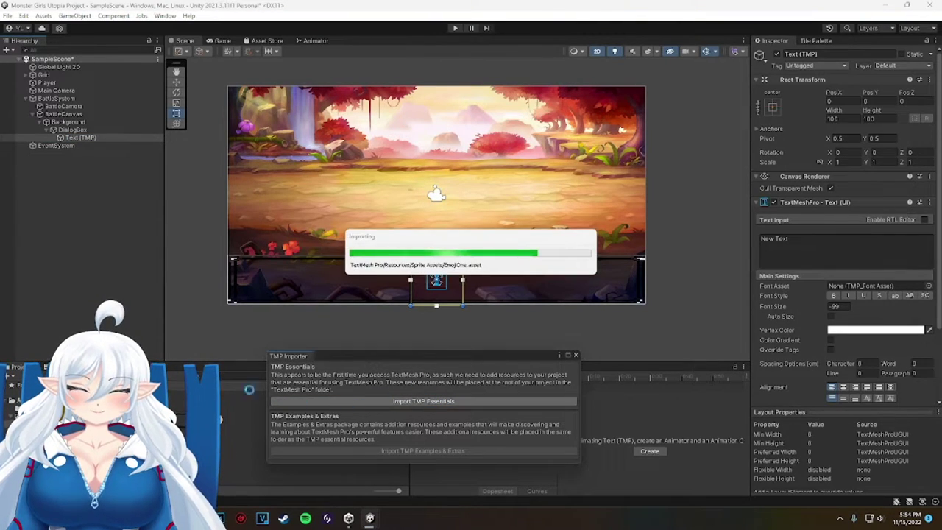
click(576, 355)
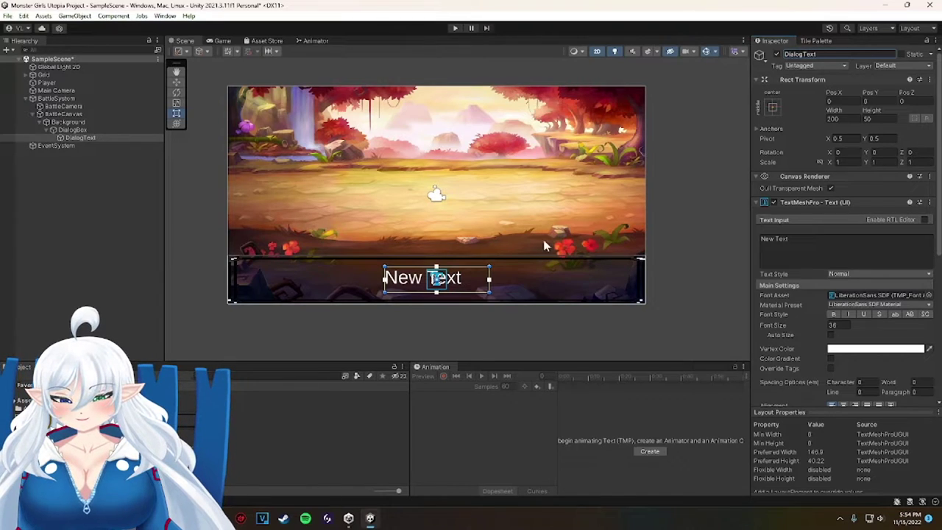
Move DialogText to the left end of the dialog box and set its font size to 24.
drag(405, 279, 262, 275)
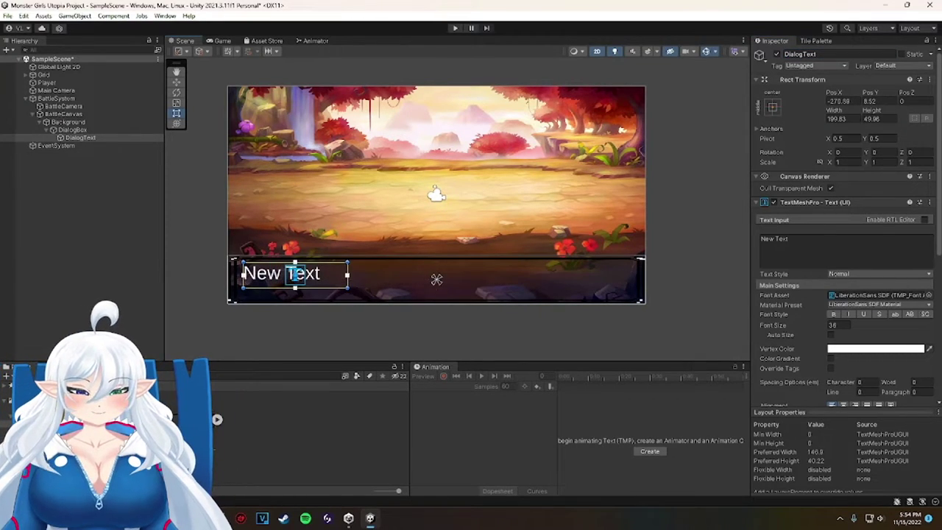
click(296, 276)
click(297, 276)
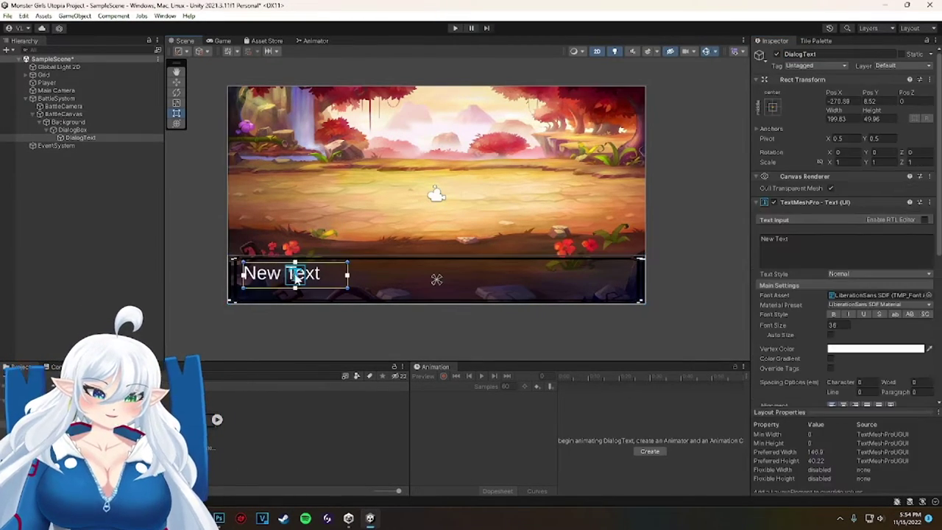
click(296, 276)
click(80, 161)
scroll(846, 322, down, 2)
text(24)
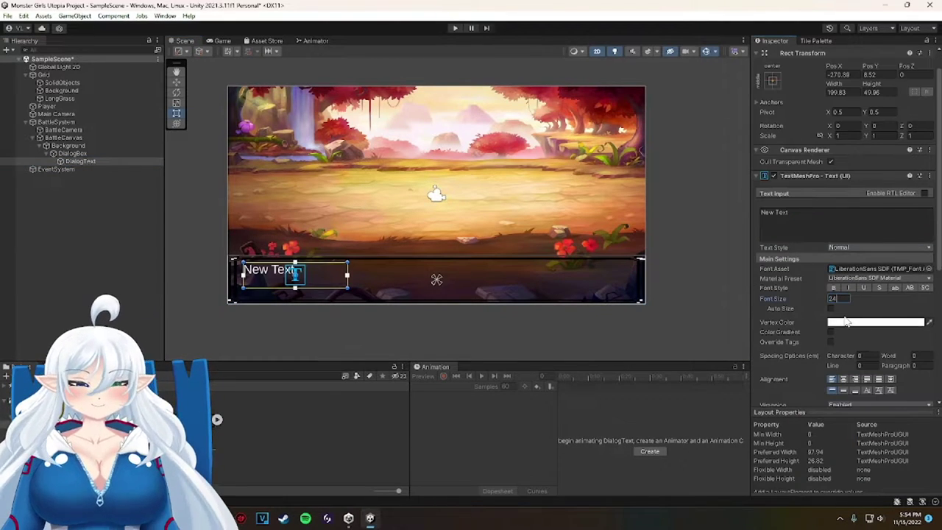
click(432, 332)
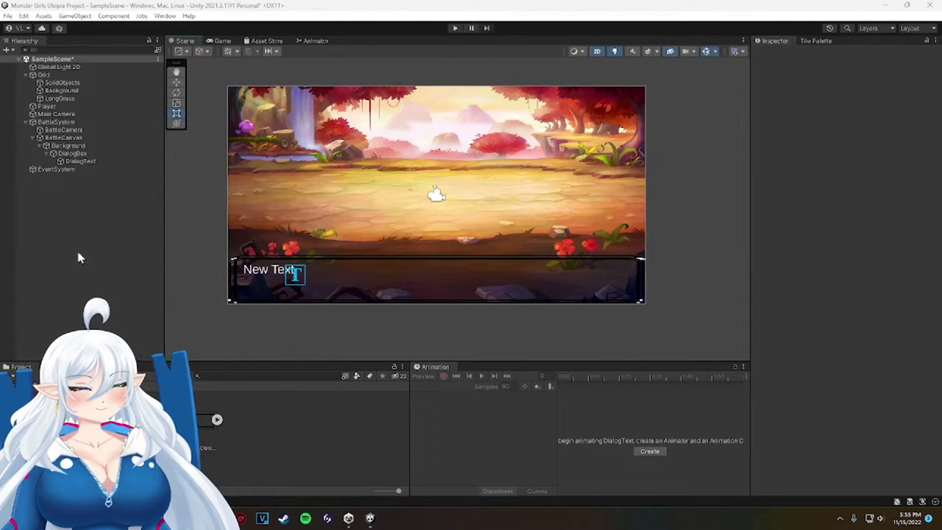
Try to use the Boleh font as the font asset of DialogText.
click(80, 162)
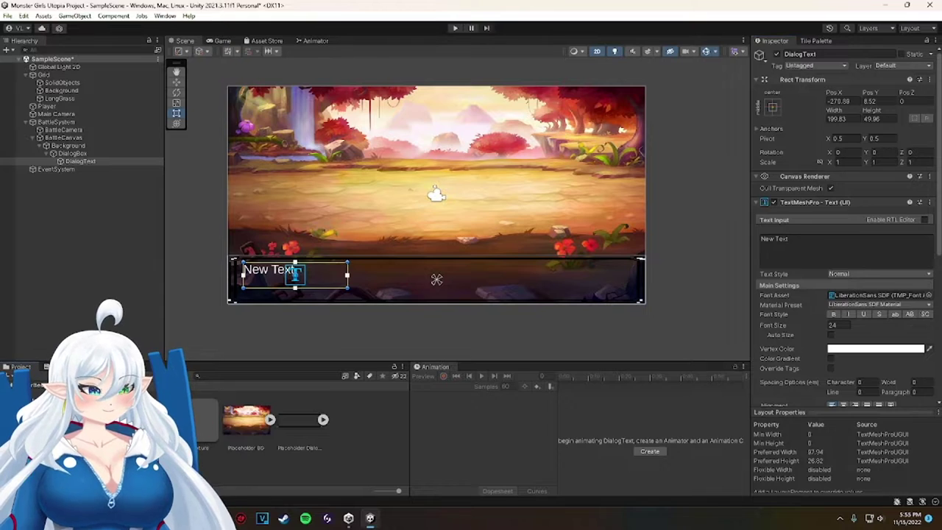
click(141, 421)
key(t)
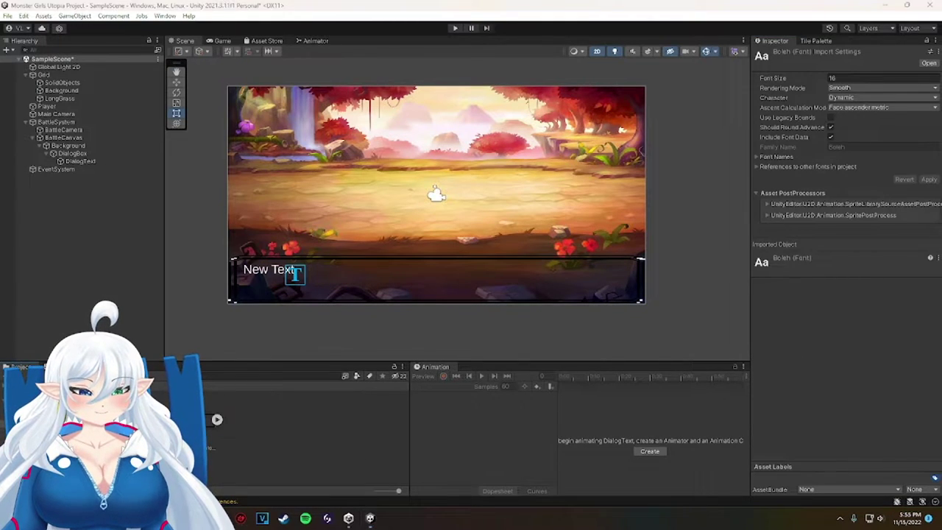
click(80, 161)
click(929, 296)
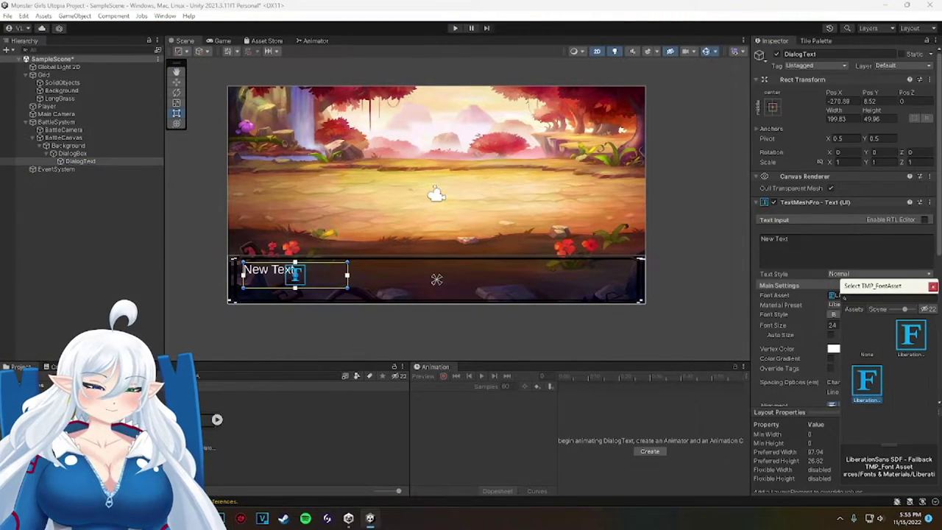
click(142, 421)
double_click(80, 162)
scroll(452, 201, down, 10)
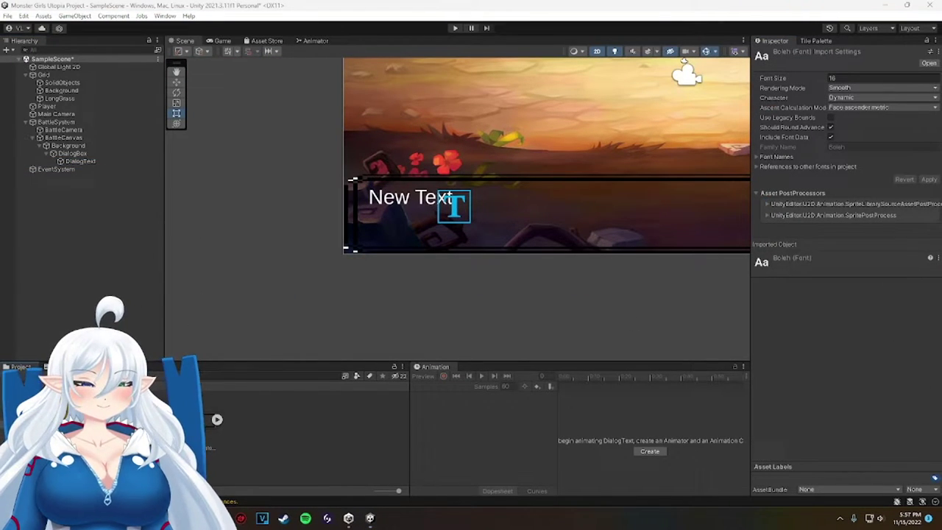
Delete DialogText and add a new TextMeshPro text under Background, placed at the dialog box's left end.
click(77, 163)
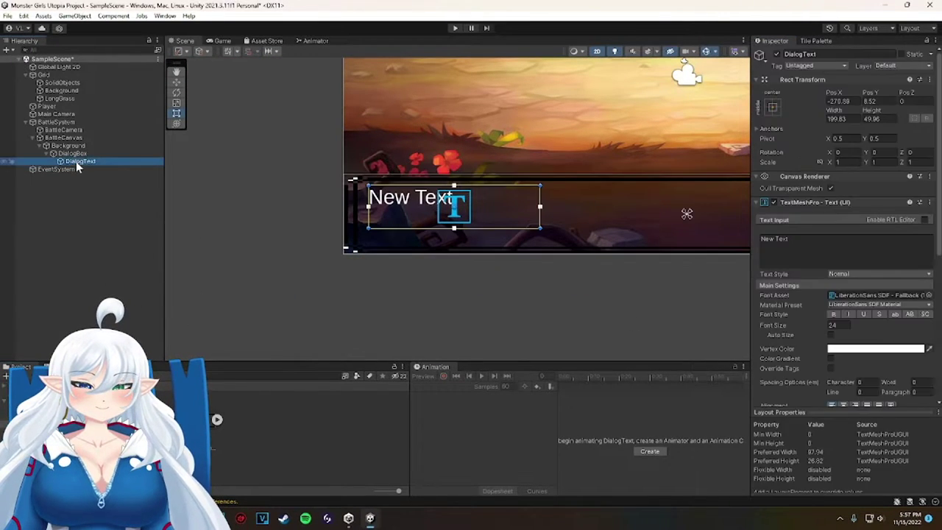
key(Delete)
right_click(72, 197)
mouse_move(140, 393)
click(239, 249)
scroll(839, 287, down, 5)
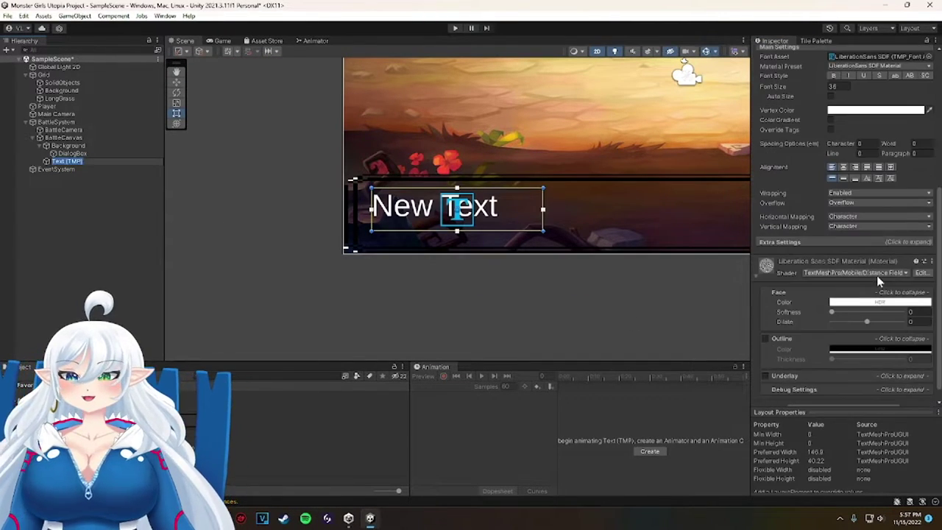
Generate a TextMeshPro font asset from the Boleh font with the Font Asset Creator and save it as Boleh SDF.
click(164, 15)
mouse_move(265, 181)
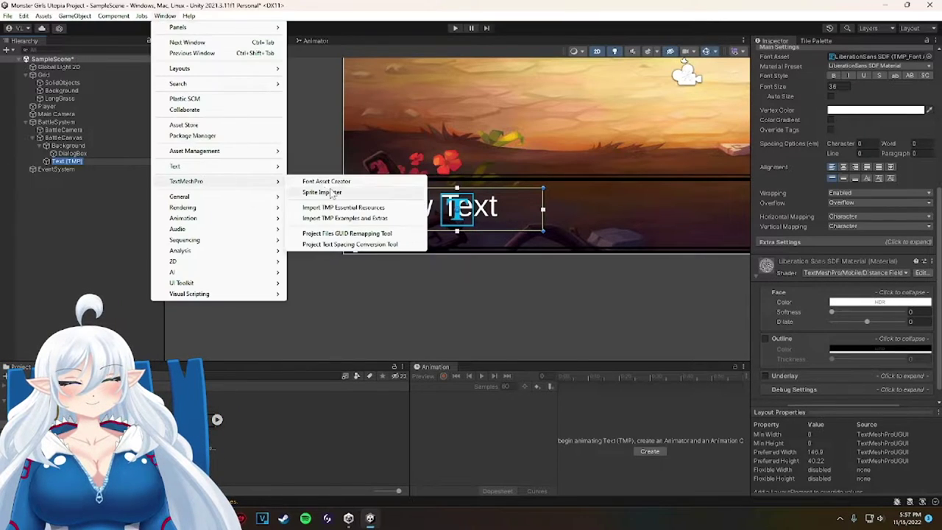
click(332, 182)
drag(422, 189, 379, 154)
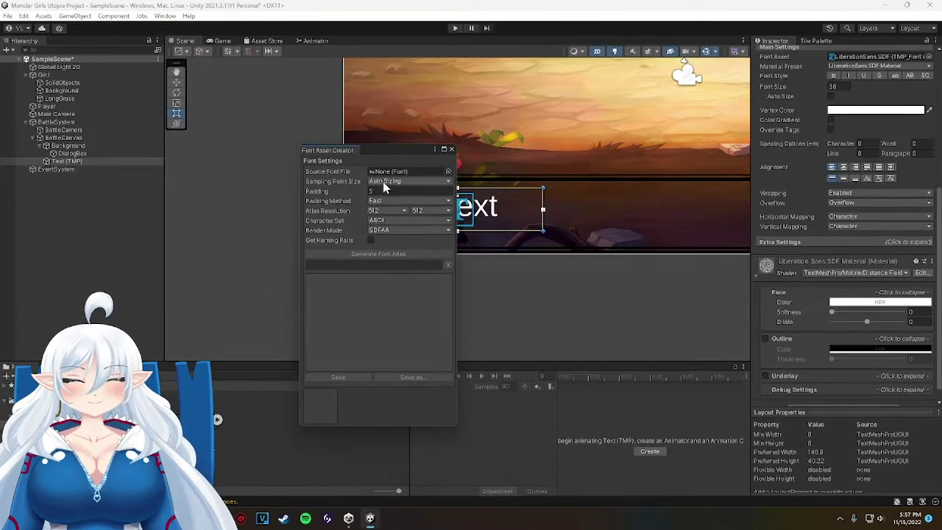
click(448, 172)
double_click(515, 216)
click(356, 254)
click(337, 376)
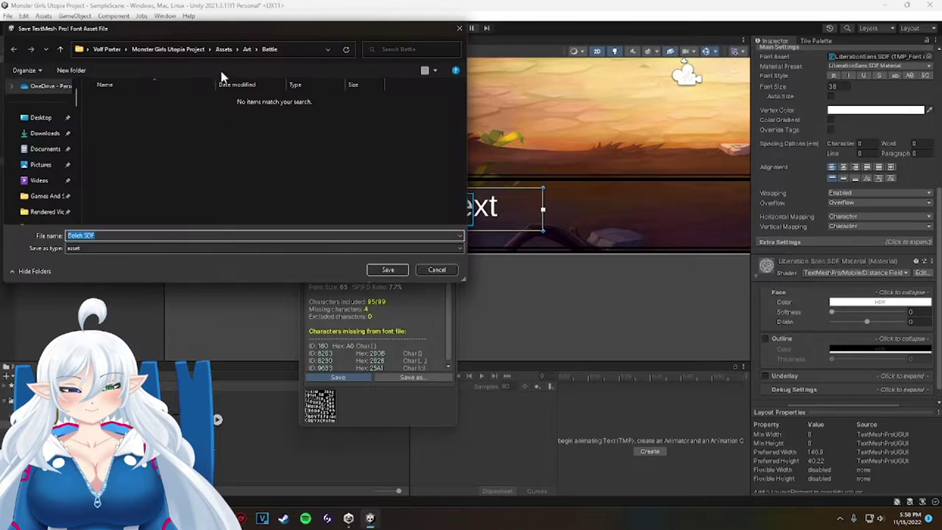
click(388, 269)
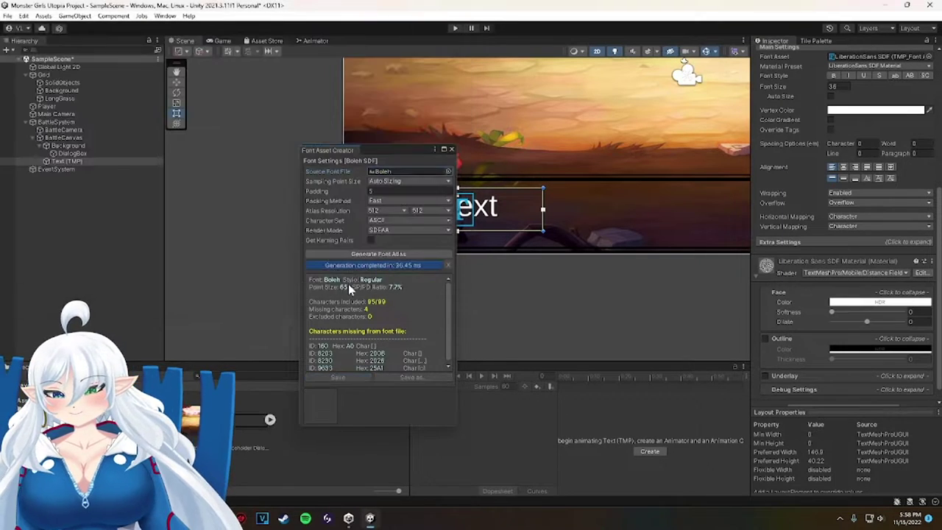
click(451, 149)
Assign Boleh SDF as the font asset of the new text.
drag(832, 85, 852, 147)
click(402, 272)
scroll(401, 272, down, 5)
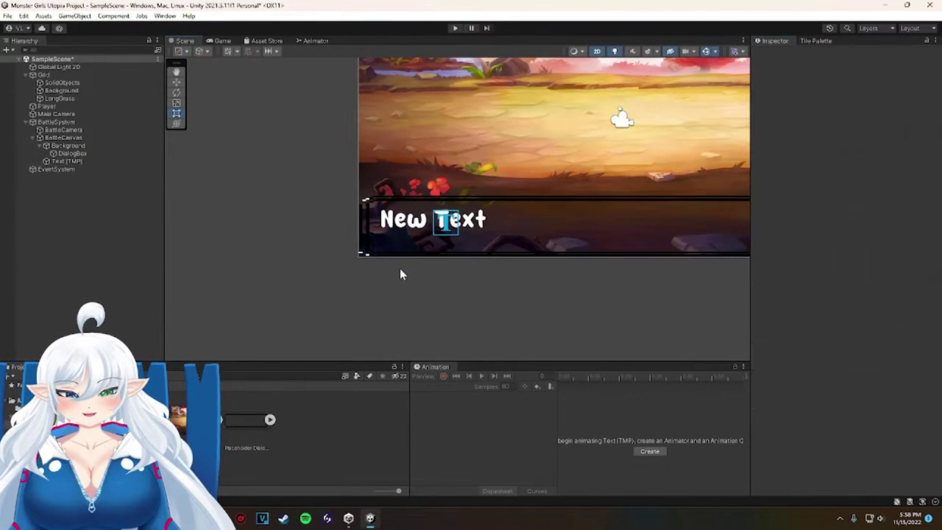
Rename the new text DialogText and make it a child of DialogBox.
click(64, 138)
click(67, 146)
click(66, 162)
click(830, 55)
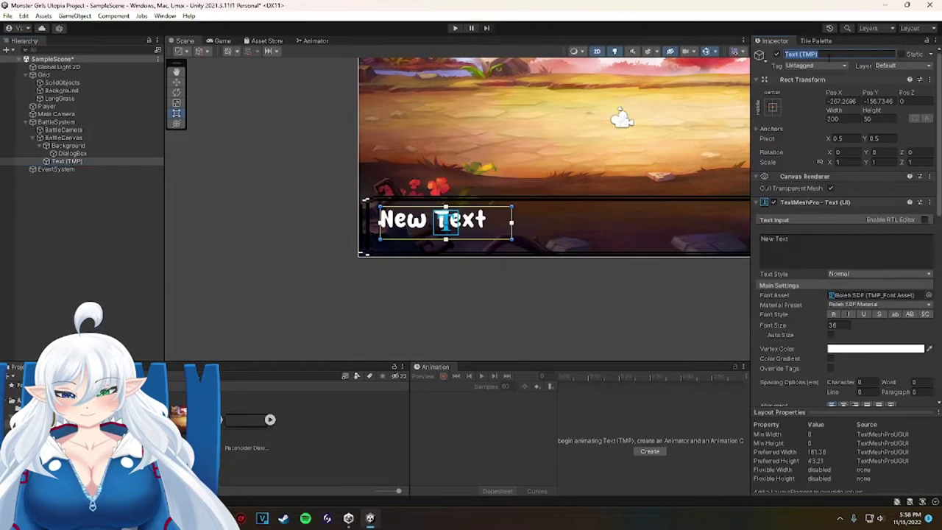
text(DialogText)
click(81, 161)
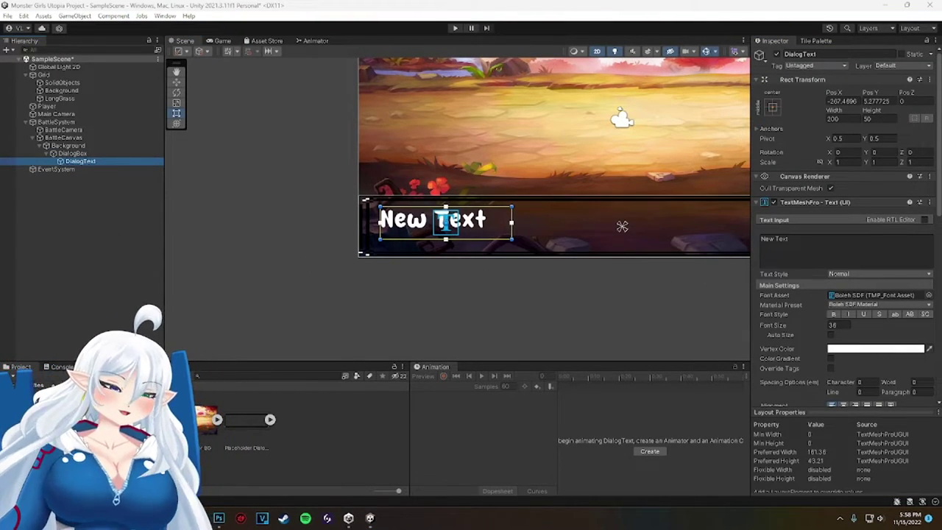
Set the font size of DialogText to 24 and its text to "Test Dialog".
click(555, 289)
scroll(554, 283, down, 3)
middle_drag(385, 313, 305, 331)
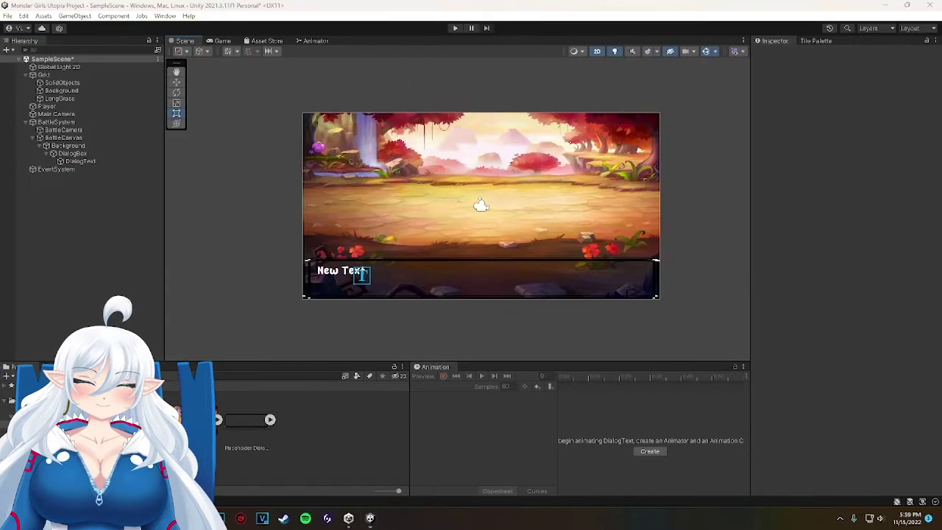
click(80, 161)
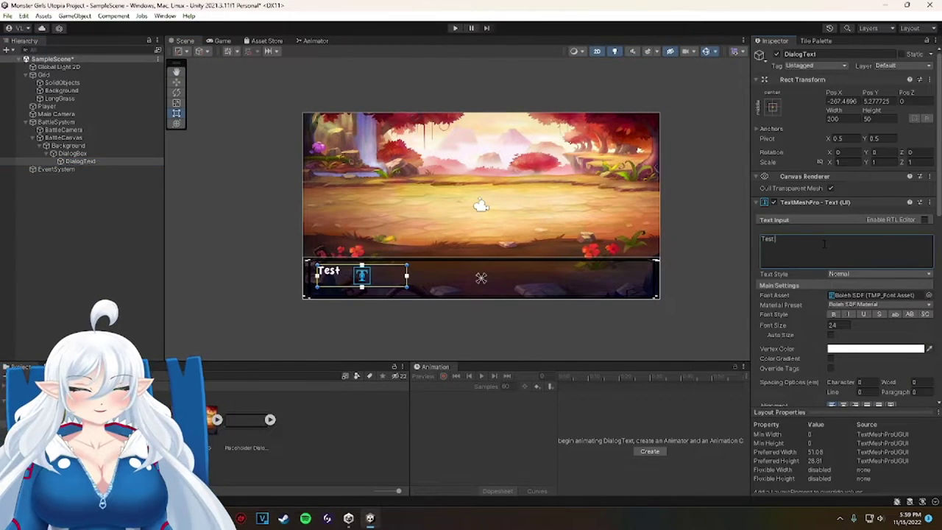
click(250, 263)
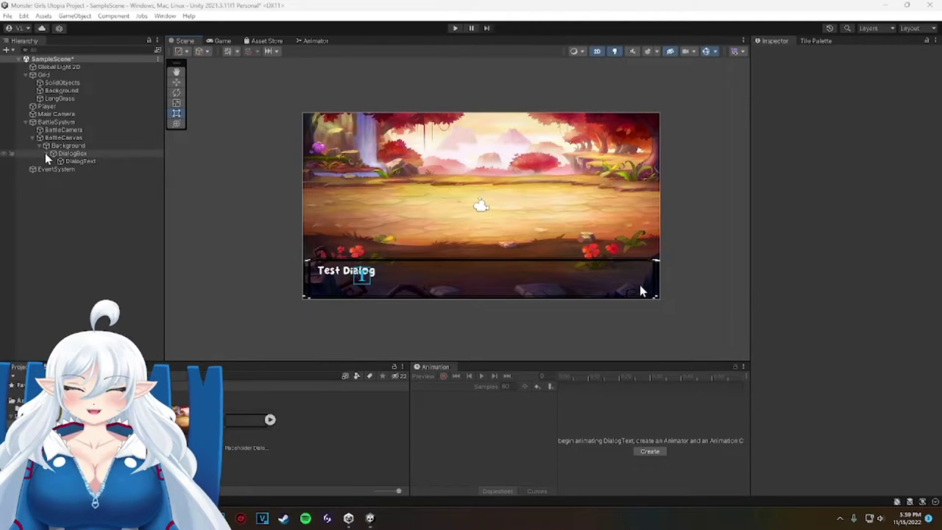
Add an empty child object under DialogBox and name it ActionSelector.
mouse_move(482, 283)
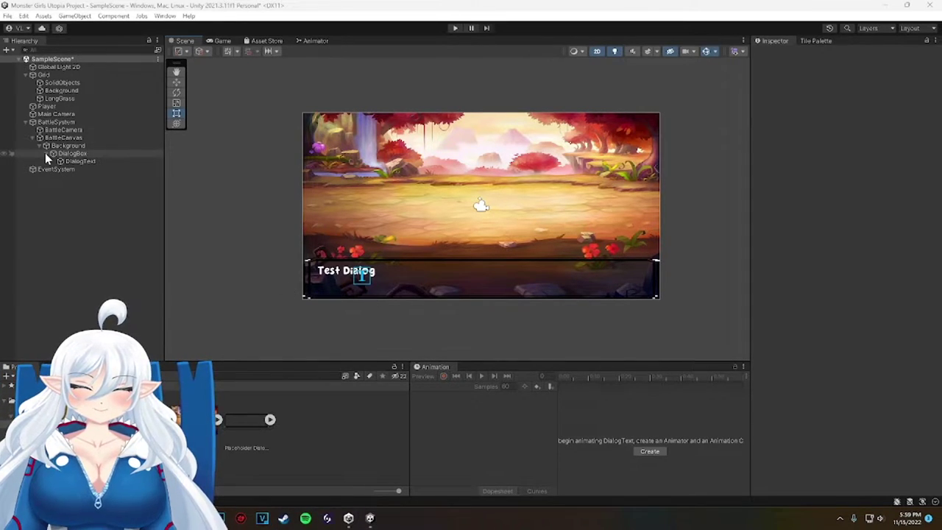
right_click(122, 153)
click(118, 274)
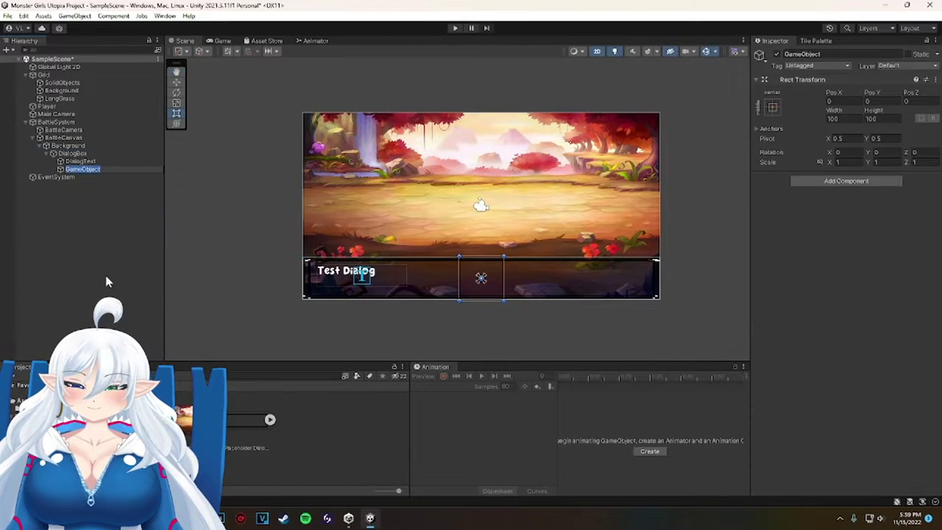
key(alt+Tab)
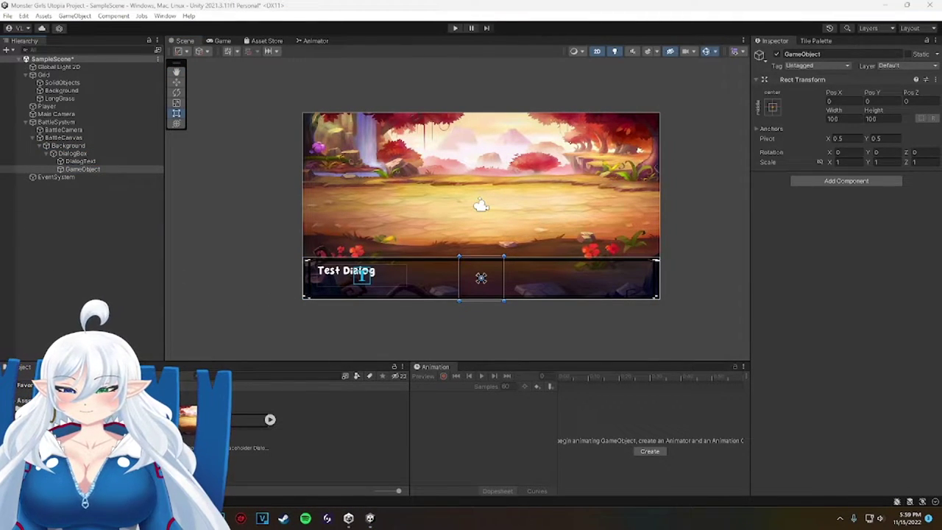
click(839, 54)
text(ActionSelector)
key(Return)
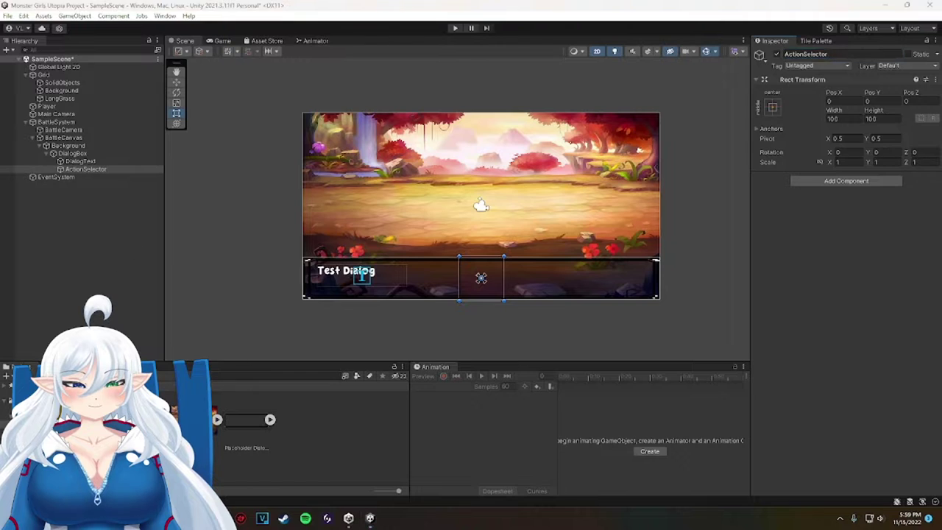
Raise the top edge of DialogBox so the box is about 114 units high.
click(380, 259)
drag(443, 257, 449, 250)
double_click(333, 277)
click(368, 213)
click(368, 213)
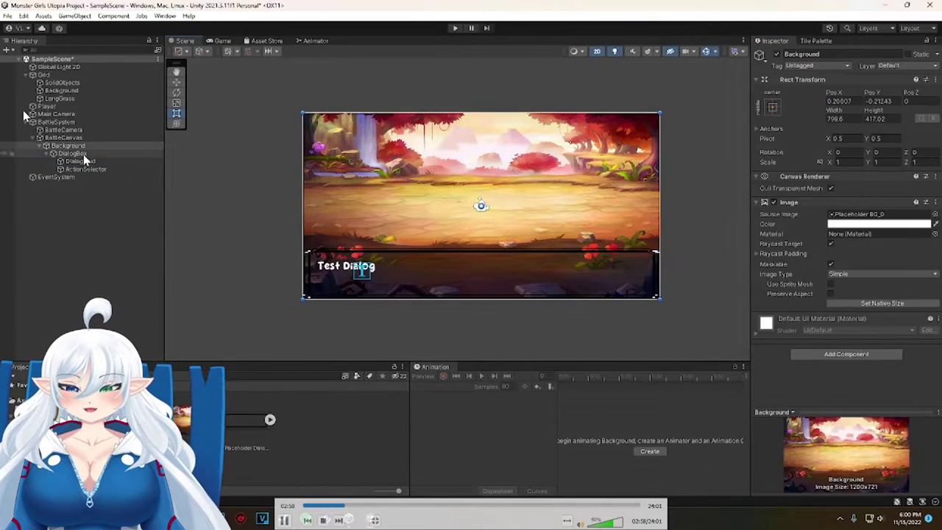
Enlarge DialogText to fill the starting half of the dialog box, with its top edge slightly below the box border.
click(81, 160)
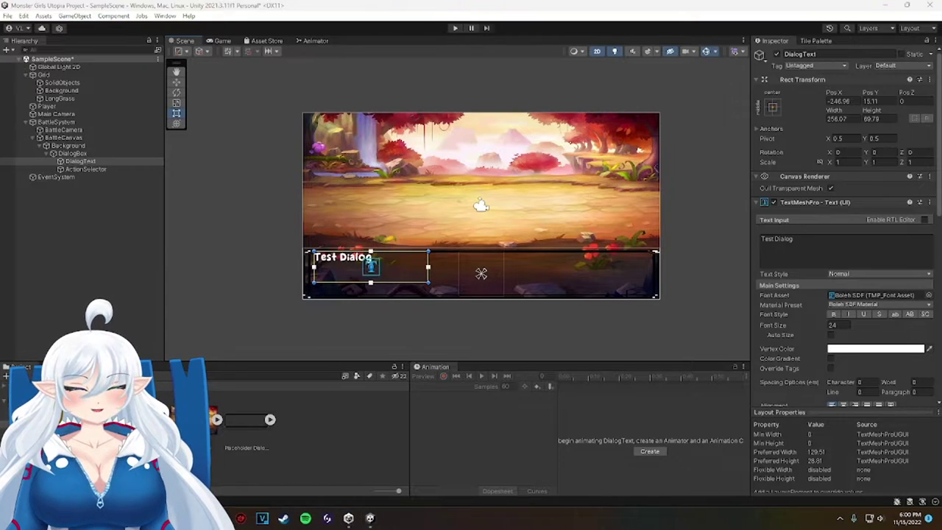
drag(428, 282, 482, 296)
drag(315, 274, 312, 274)
click(318, 267)
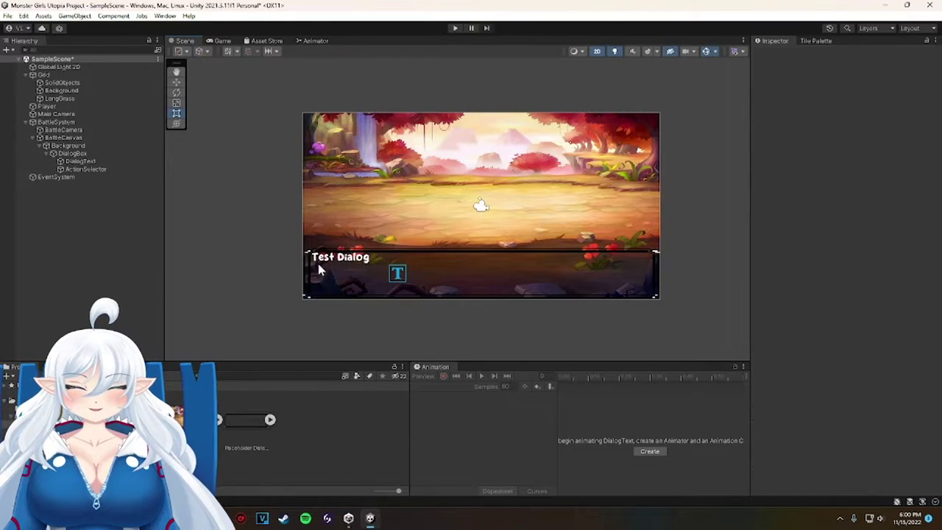
click(321, 266)
drag(381, 251, 397, 253)
click(143, 309)
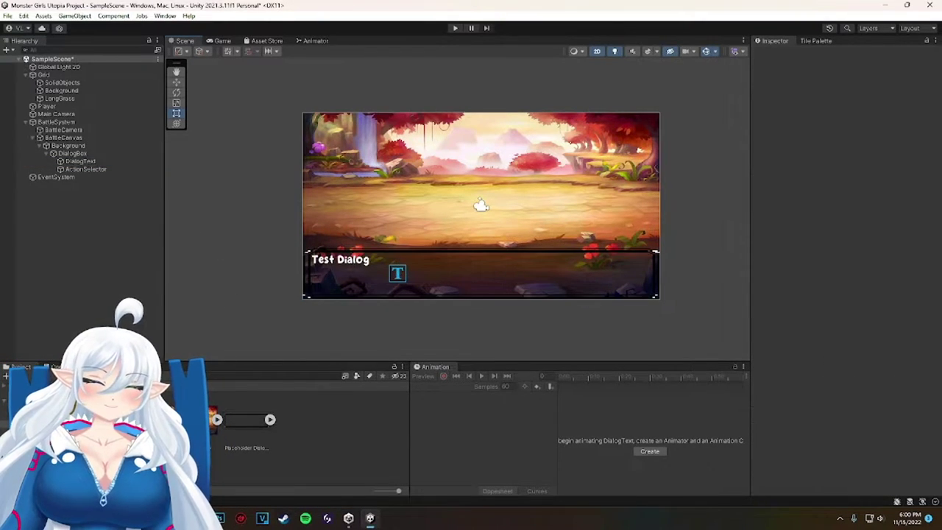
Widen ActionSelector to about 160 units and place it at the right end of the dialog box.
click(86, 170)
drag(626, 272, 581, 270)
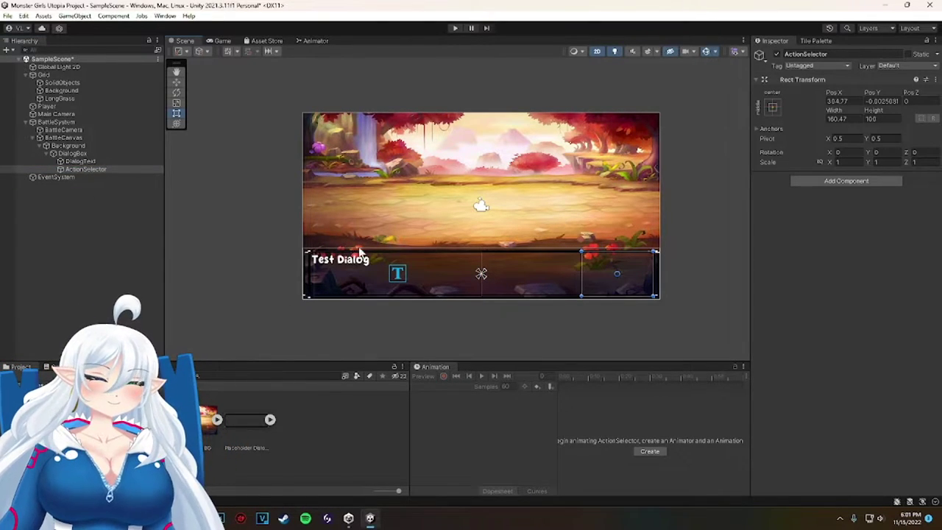
Duplicate DialogText for the action labels and position RunText directly below FightText.
click(81, 161)
key(ctrl+d)
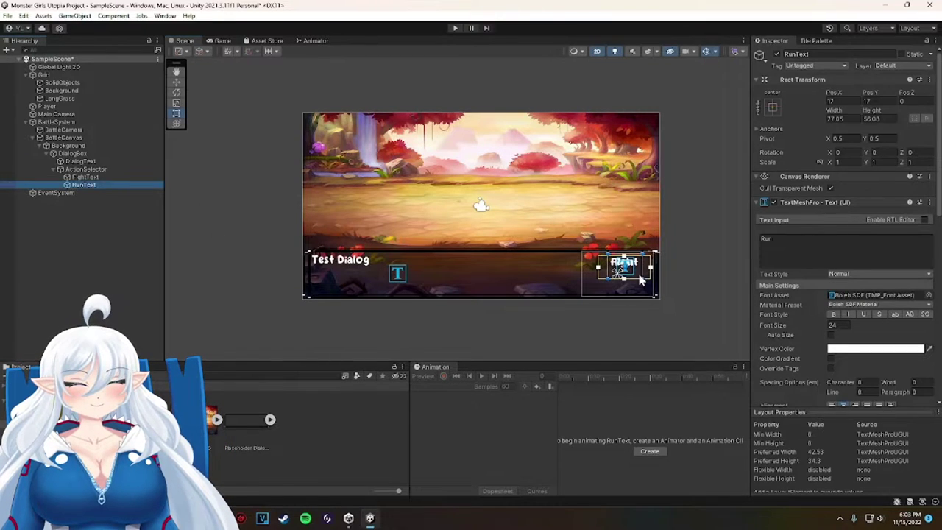
drag(640, 278, 640, 298)
click(471, 332)
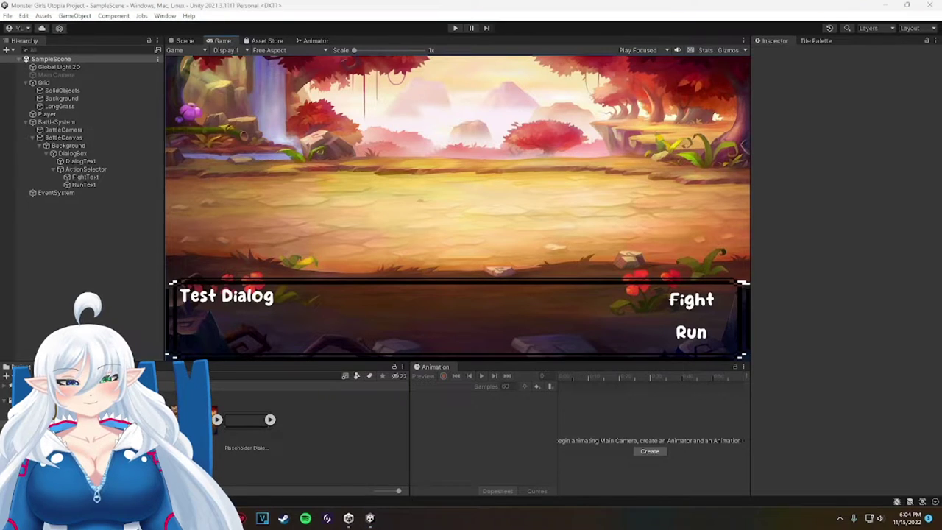
Move DialogBox out of Background so it is a direct child of BattleCanvas, above PlayerUnit.
mouse_move(887, 500)
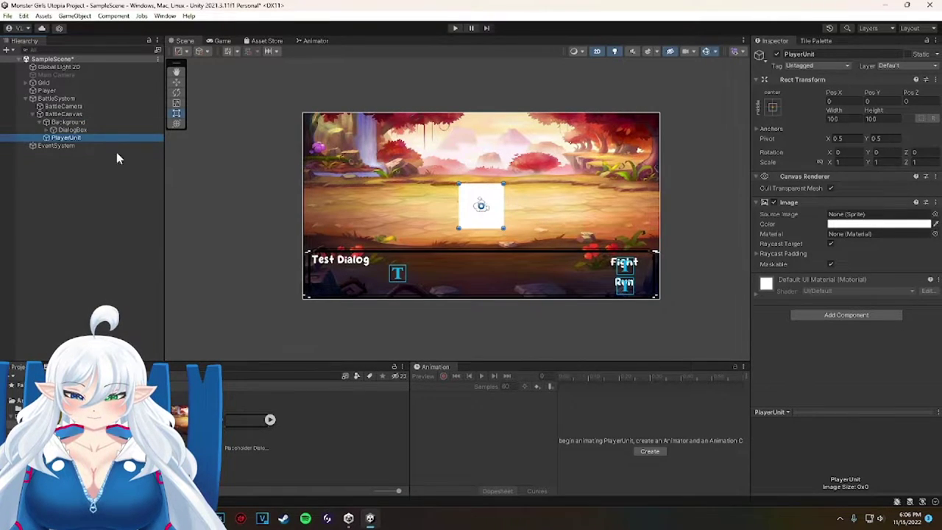
click(63, 131)
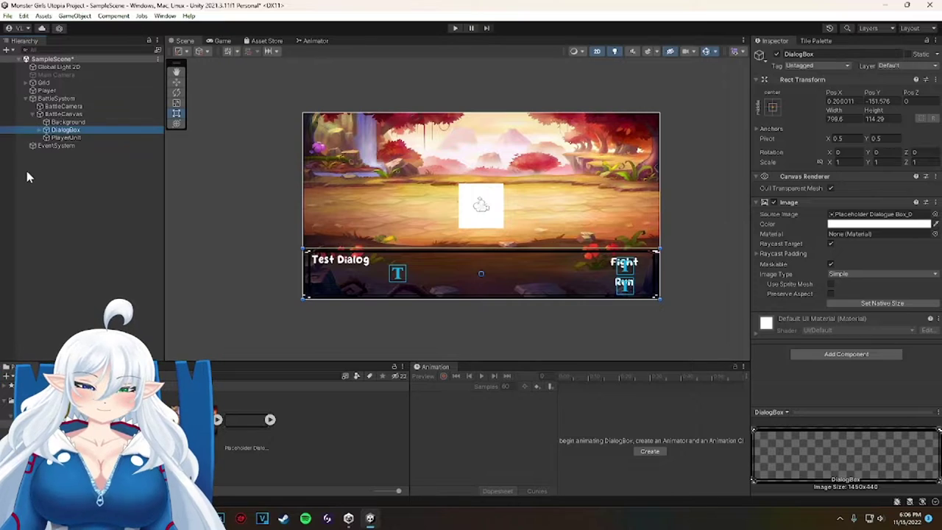
click(44, 173)
Assign the Taigora Back sprite as the source image of PlayerUnit.
click(66, 138)
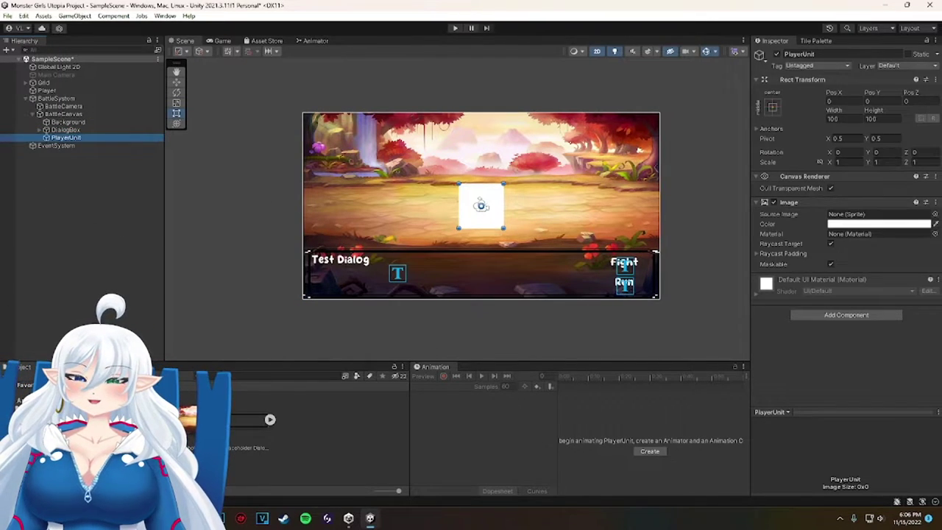
click(935, 214)
click(906, 254)
click(934, 206)
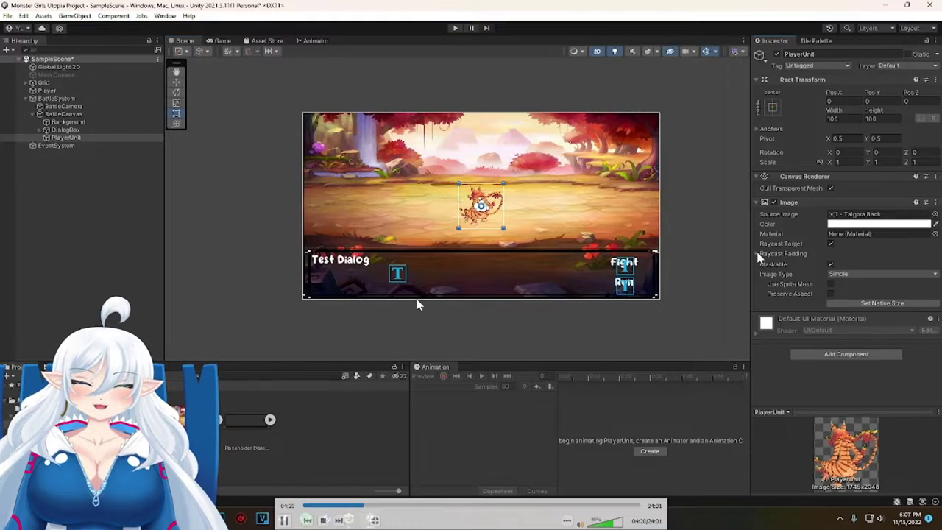
click(755, 128)
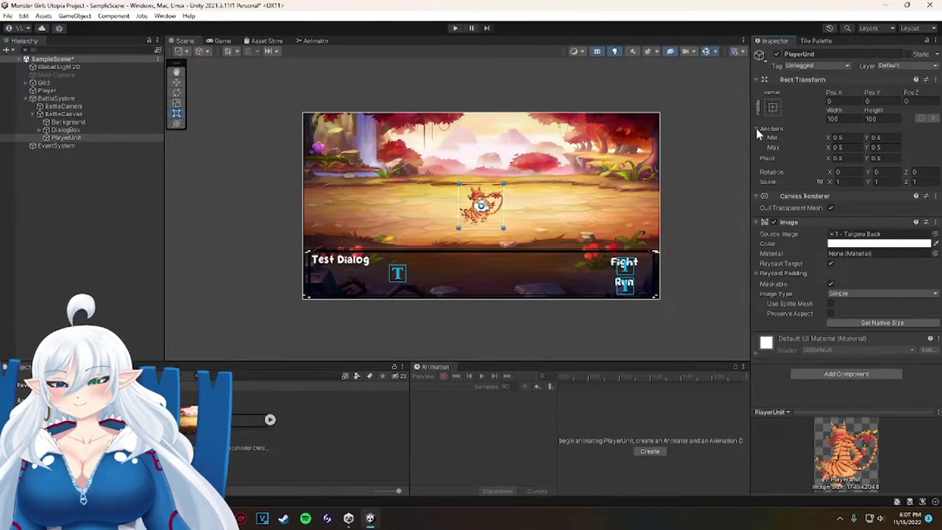
click(216, 280)
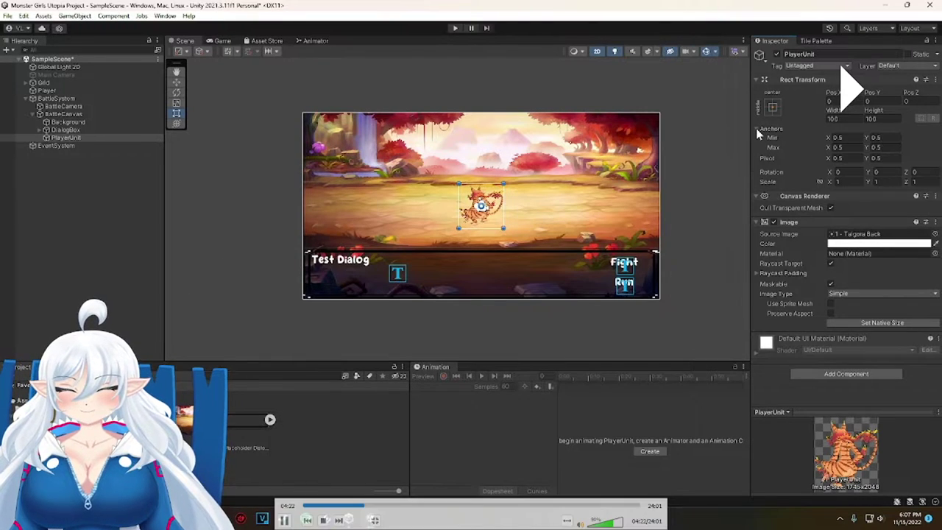
click(756, 128)
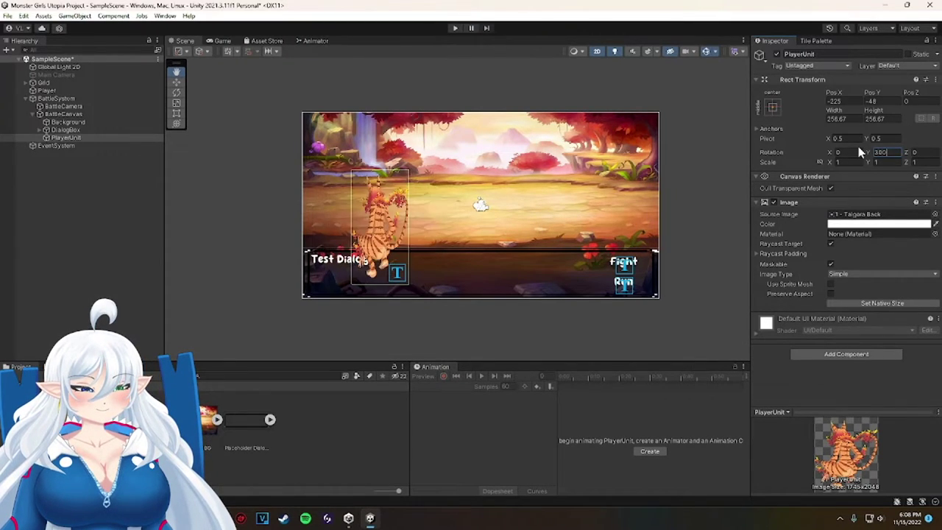
Set the Y rotation of PlayerUnit to 200 so the monster faces the other way.
key(BackSpace)
key(BackSpace)
text(00)
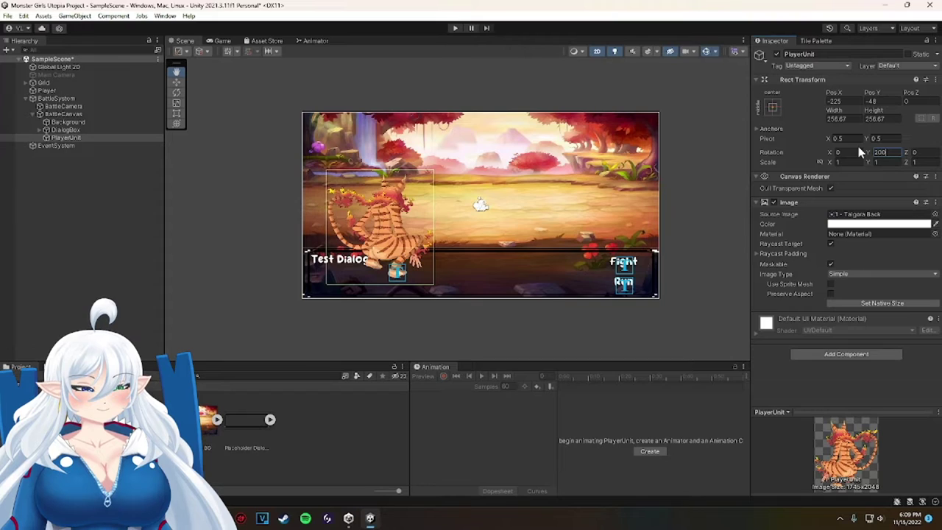
click(376, 207)
Reorder PlayerUnit to sit between Background and DialogBox, and shift it slightly left and down in the scene.
drag(65, 137, 66, 126)
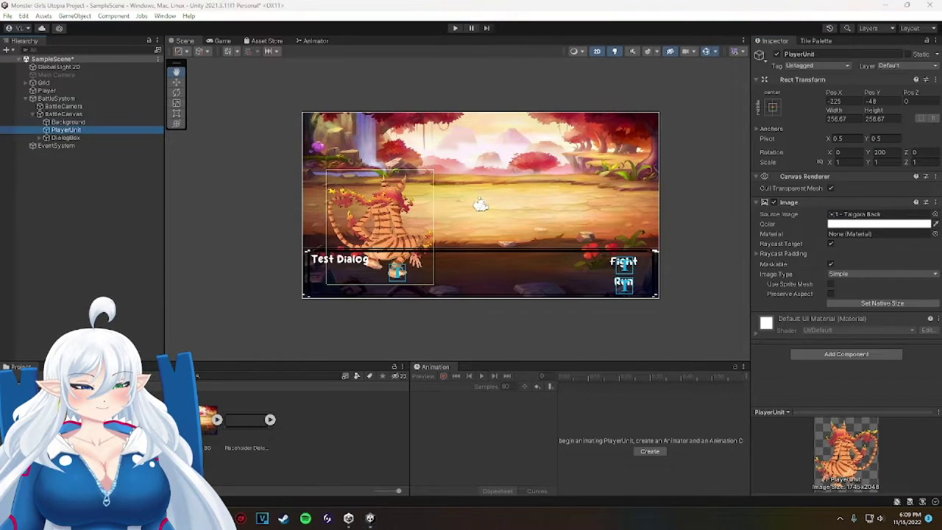
drag(325, 199, 319, 205)
click(66, 129)
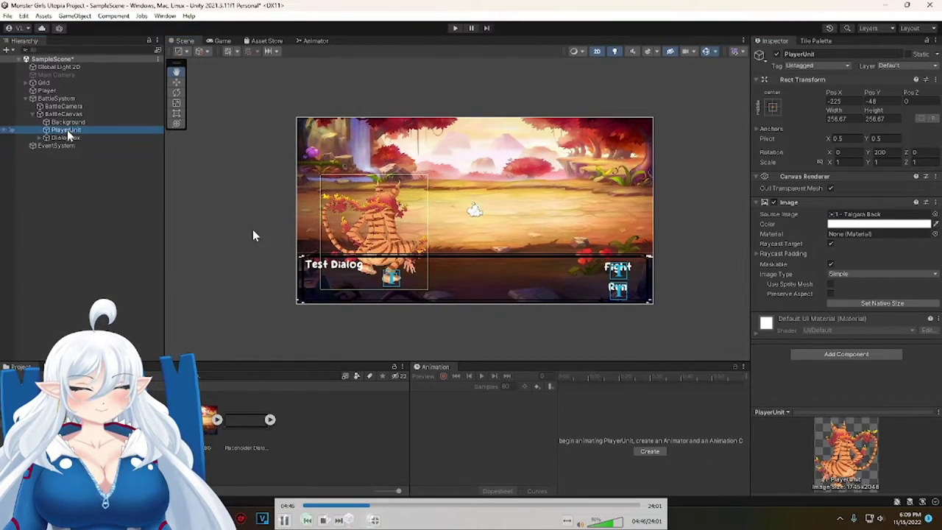
key(w)
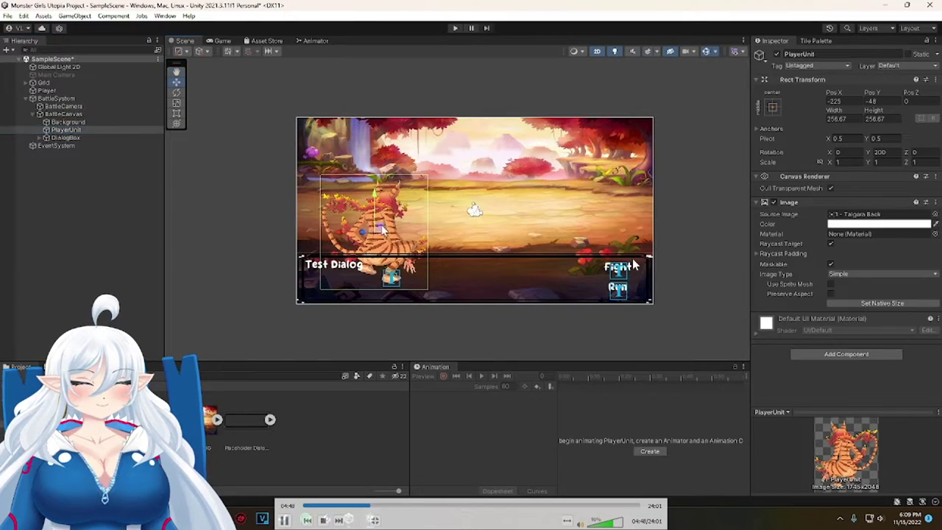
mouse_move(363, 233)
mouse_down()
mouse_move(364, 244)
mouse_move(354, 241)
mouse_up()
click(221, 274)
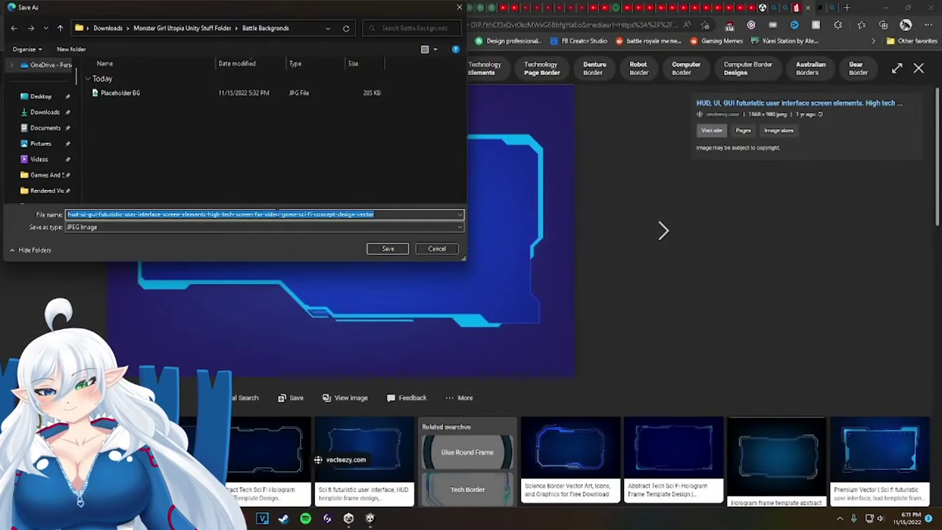
Save the futuristic HUD frame image as "Battle Ui Placeholder" in the Battle Backgronds folder.
text(Ba)
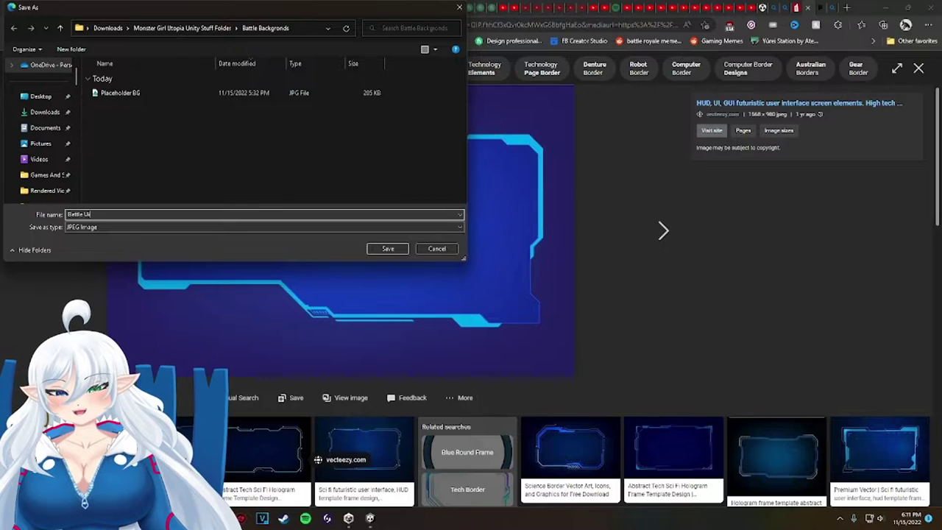
text(ttle Ui Placeholder)
key(Return)
Switch to Photoshop and open the Battle Ui Placeholder JPG from the Battle Backgronds folder.
key(alt+Tab)
key(alt+Tab)
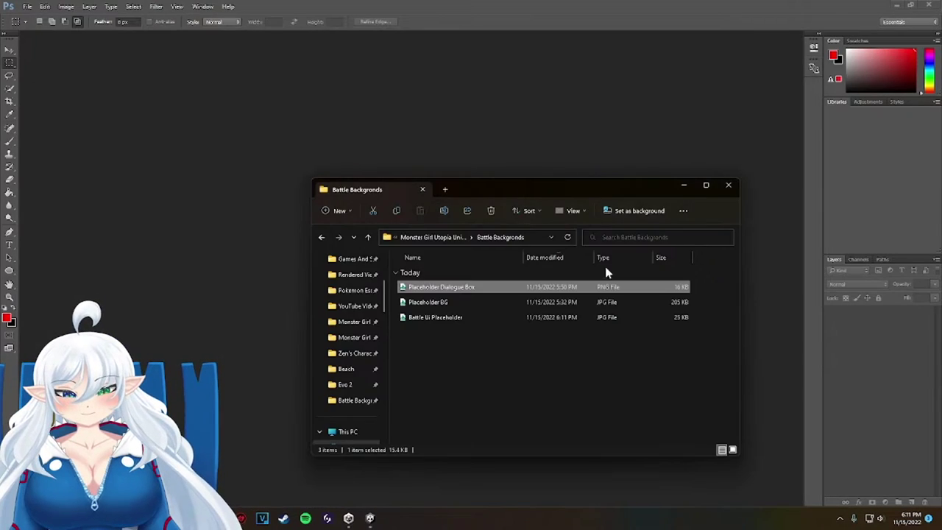
drag(437, 317, 205, 289)
Select the dark area surrounding the blue HUD frame with the Magic Wand.
click(8, 141)
click(9, 218)
click(9, 258)
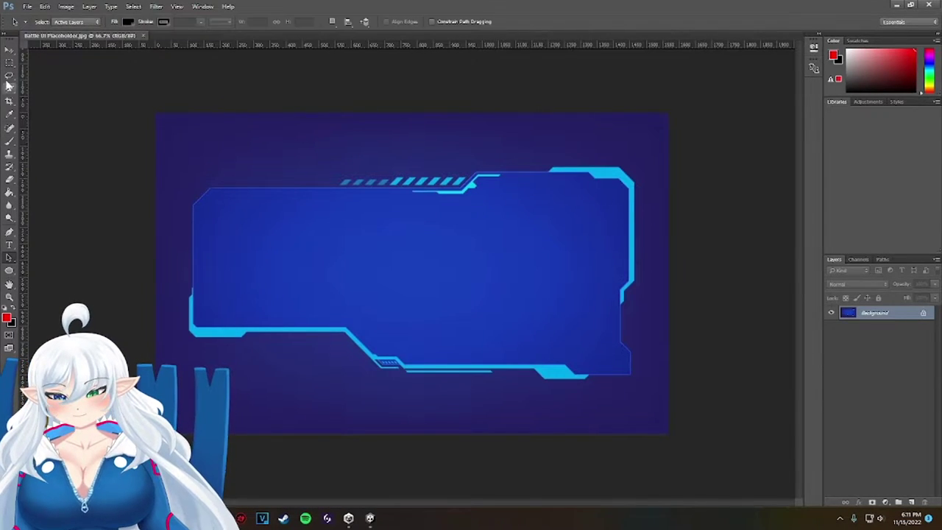
click(10, 64)
click(9, 89)
click(284, 185)
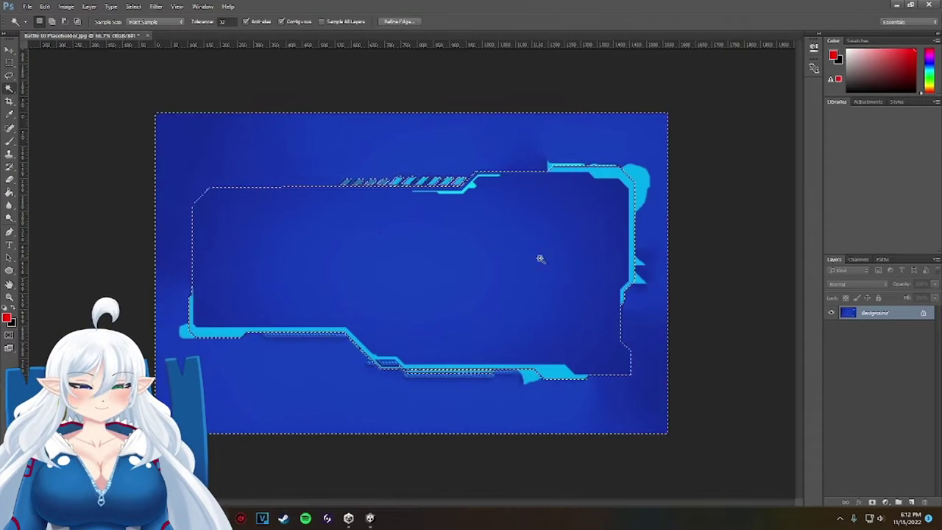
Duplicate the Background layer and hide the original.
right_click(847, 313)
click(869, 333)
click(555, 166)
click(832, 326)
Delete the area outside the HUD frame on the copied layer and clear the selection.
click(609, 149)
key(Delete)
right_click(338, 182)
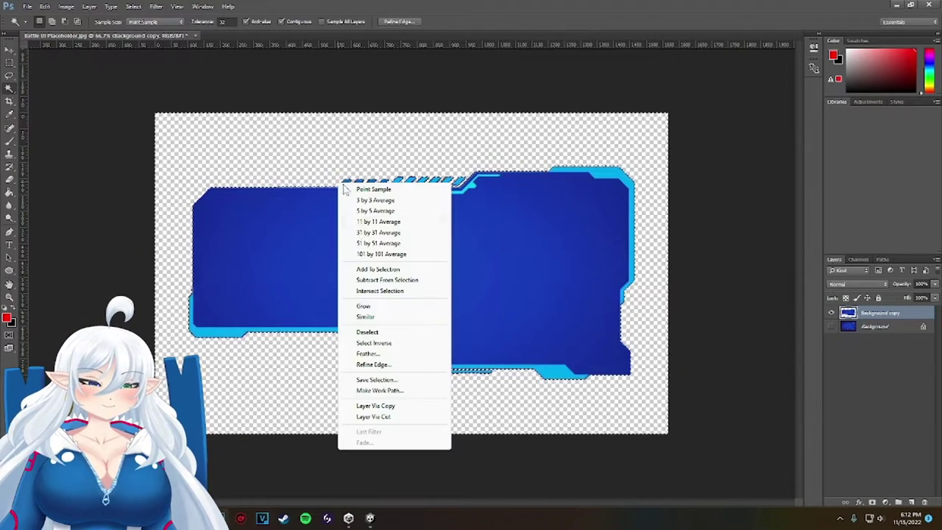
click(368, 331)
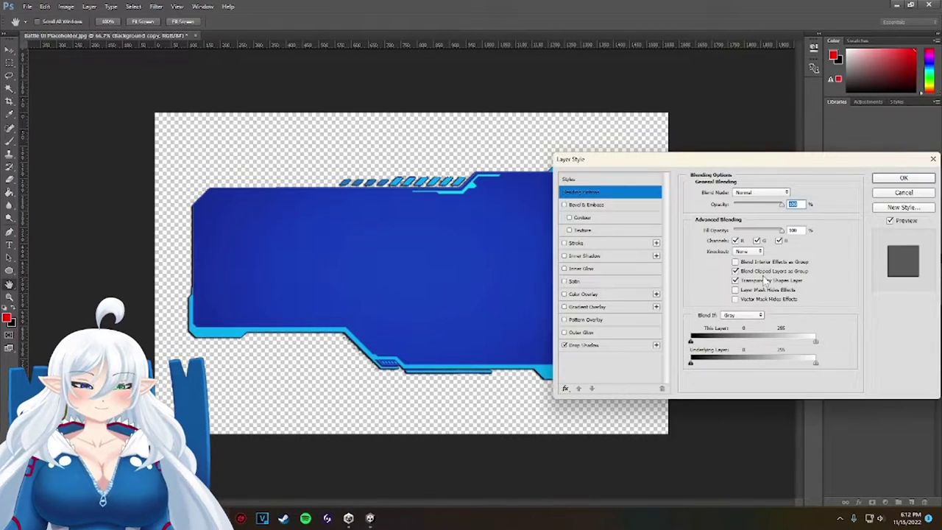
Apply a Multiply drop shadow with 100% opacity, 4 px distance and 12% spread to the copied layer, and save the image.
click(622, 344)
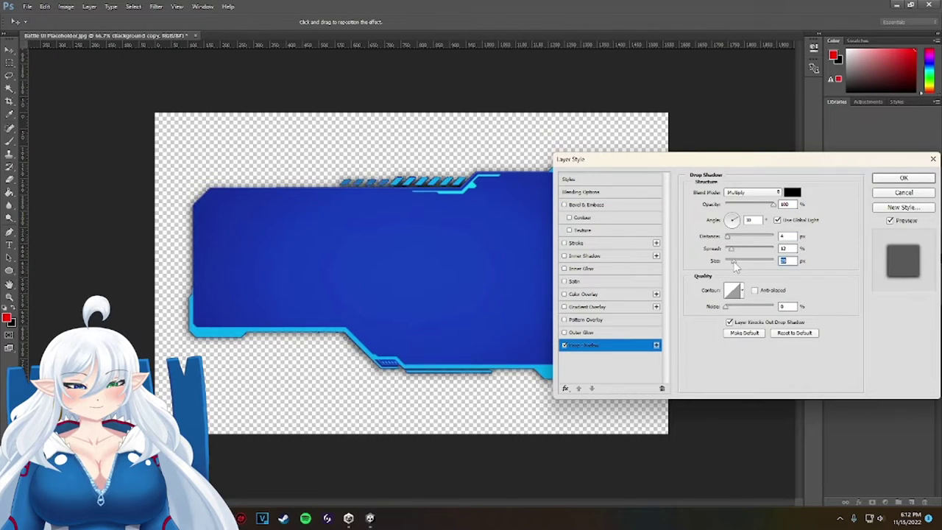
click(903, 178)
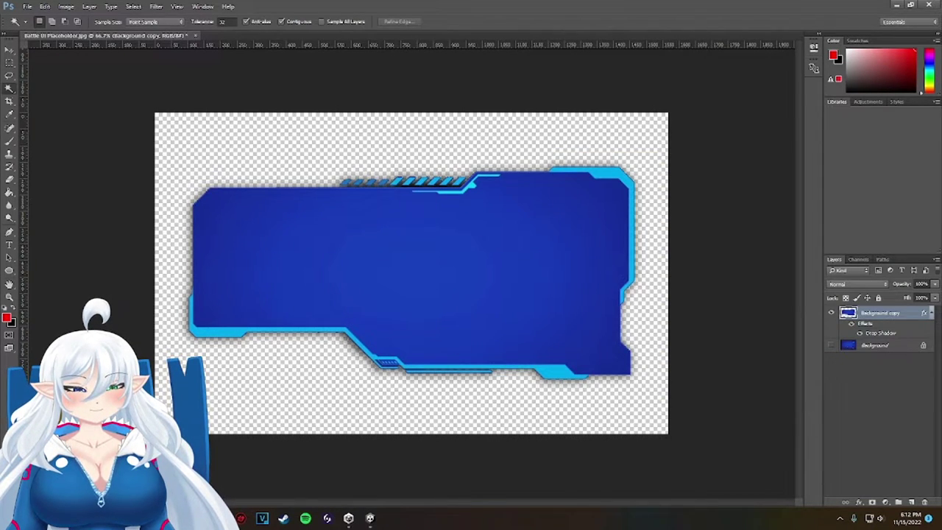
key(ctrl+s)
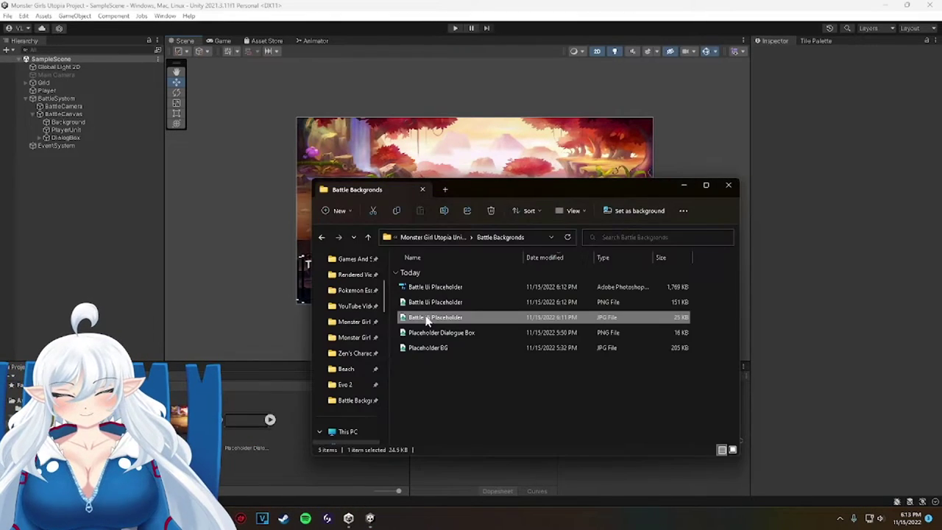
Import the Battle Ui Placeholder PNG into the Unity project and set its sprite mode to Multiple.
mouse_move(422, 319)
mouse_down()
mouse_move(431, 317)
mouse_move(423, 316)
mouse_up()
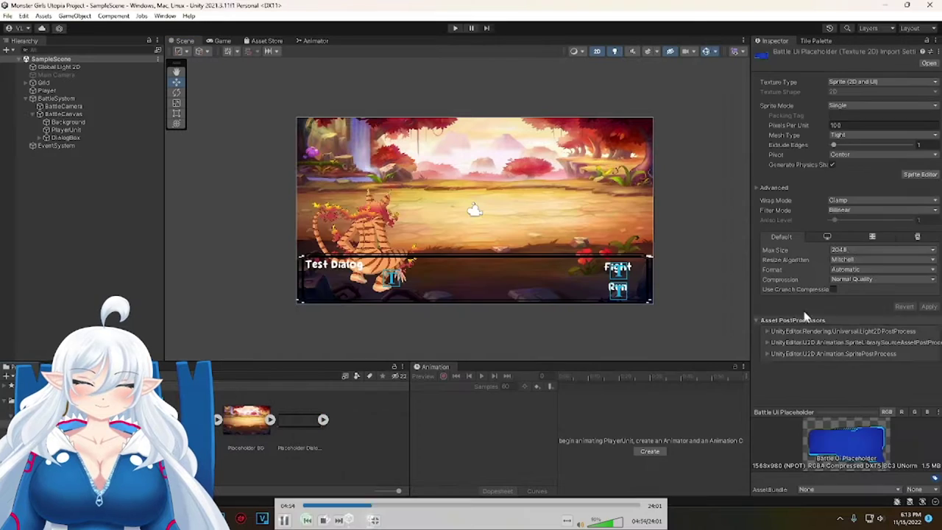
click(882, 105)
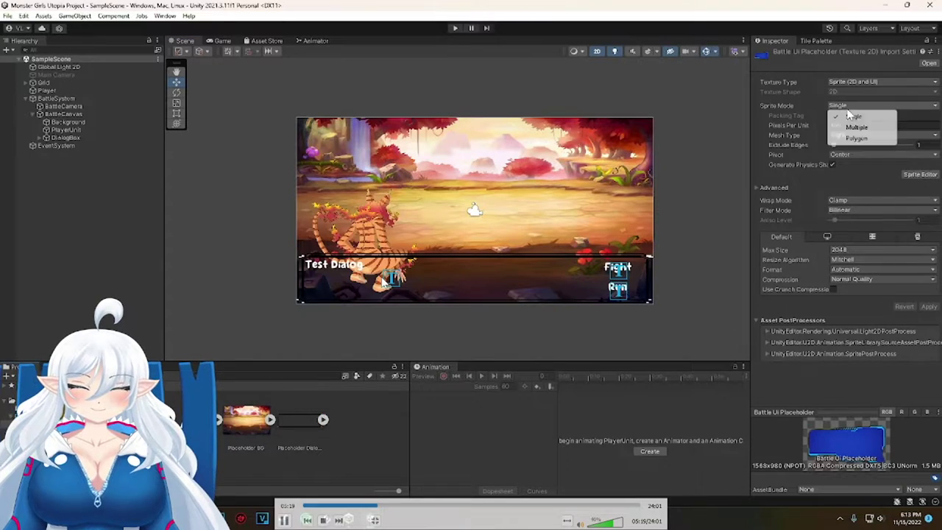
click(847, 126)
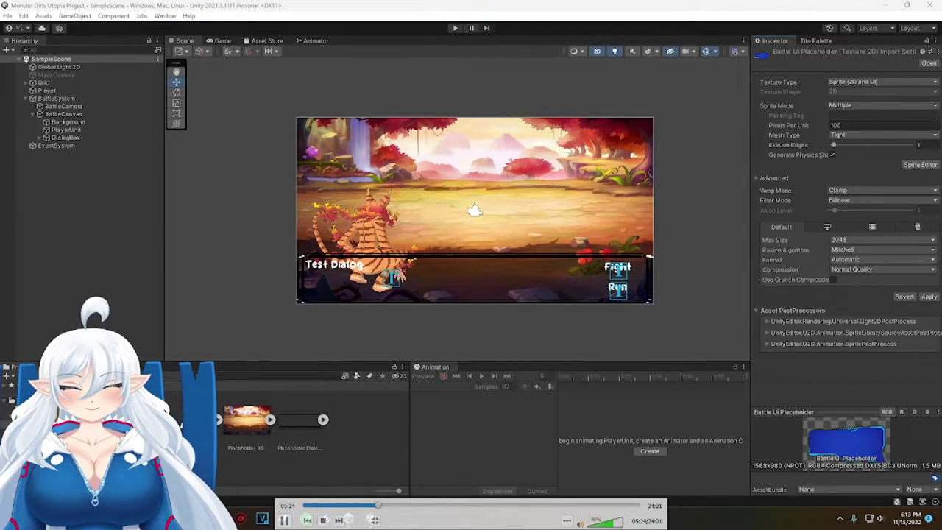
Review the sprite mode of Battle Ui Placeholder and open the image in the Sprite Editor.
click(857, 105)
click(843, 116)
click(920, 175)
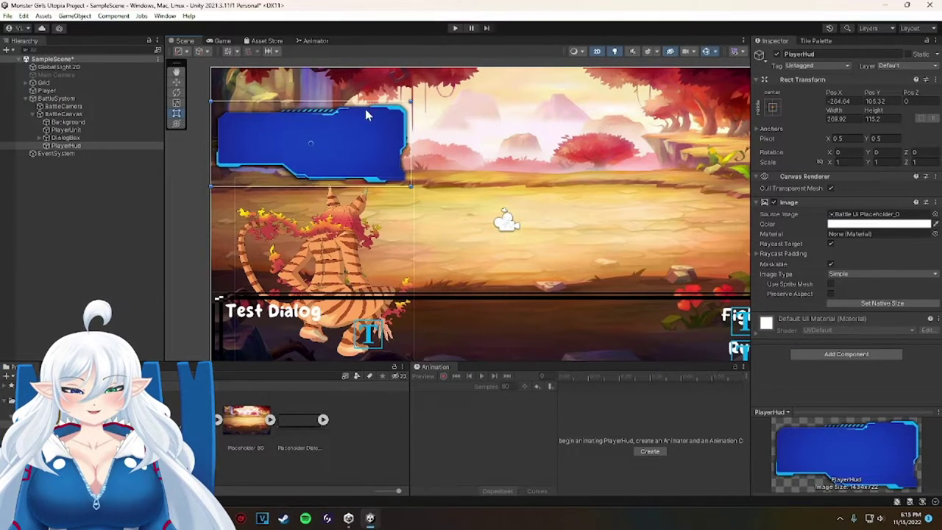
mouse_move(328, 280)
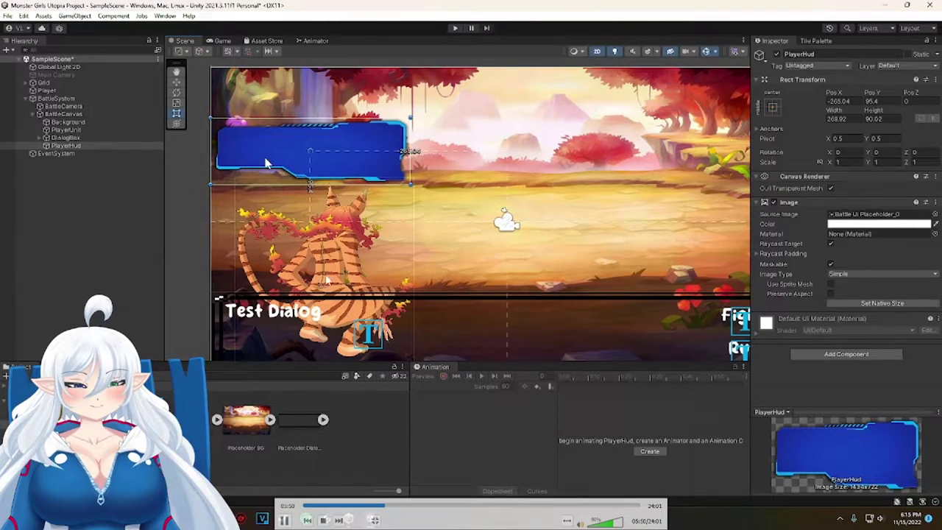
click(284, 520)
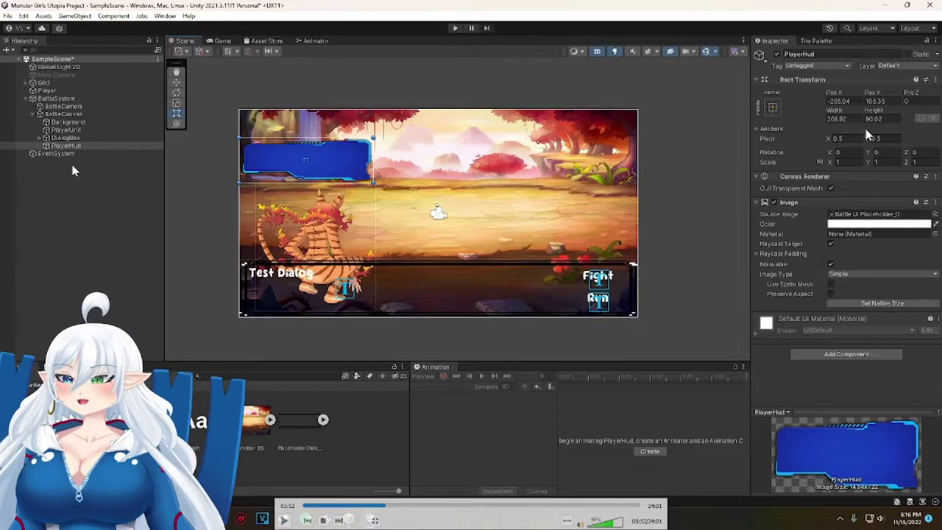
key(space)
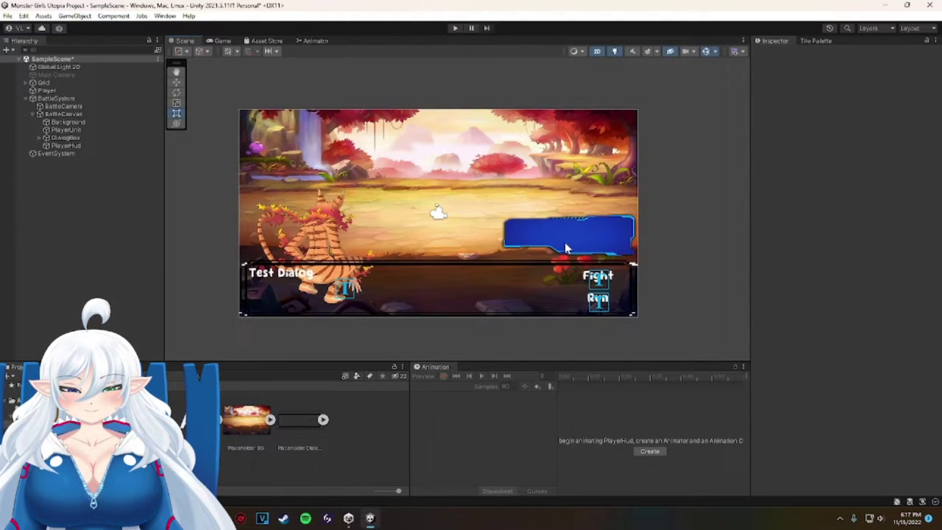
click(576, 243)
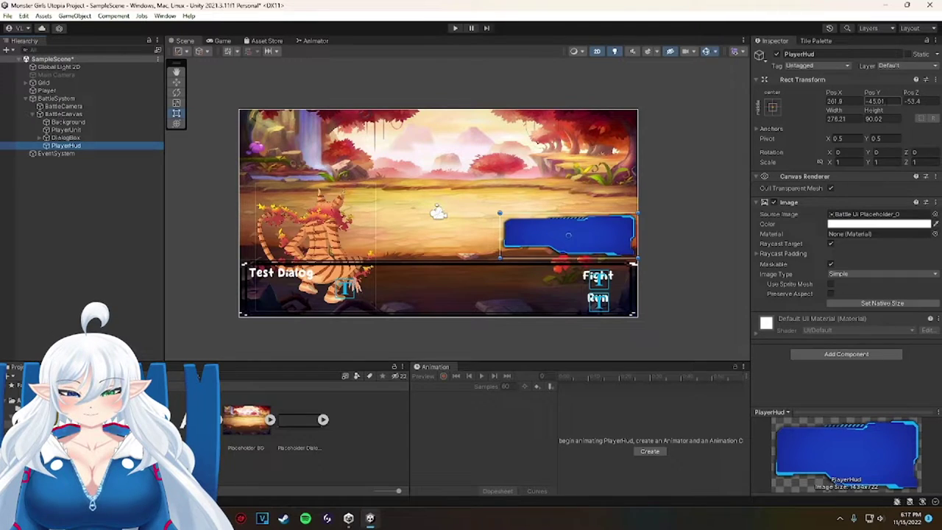
mouse_move(231, 181)
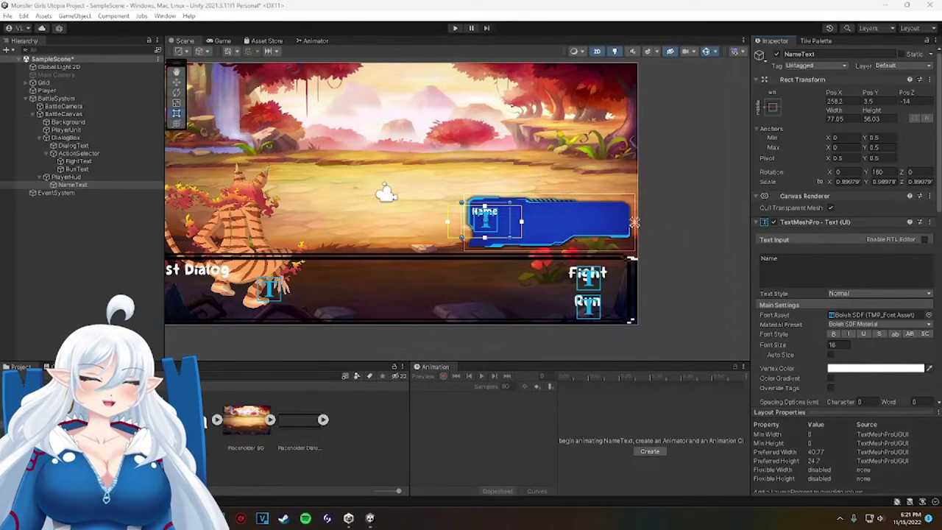
click(284, 520)
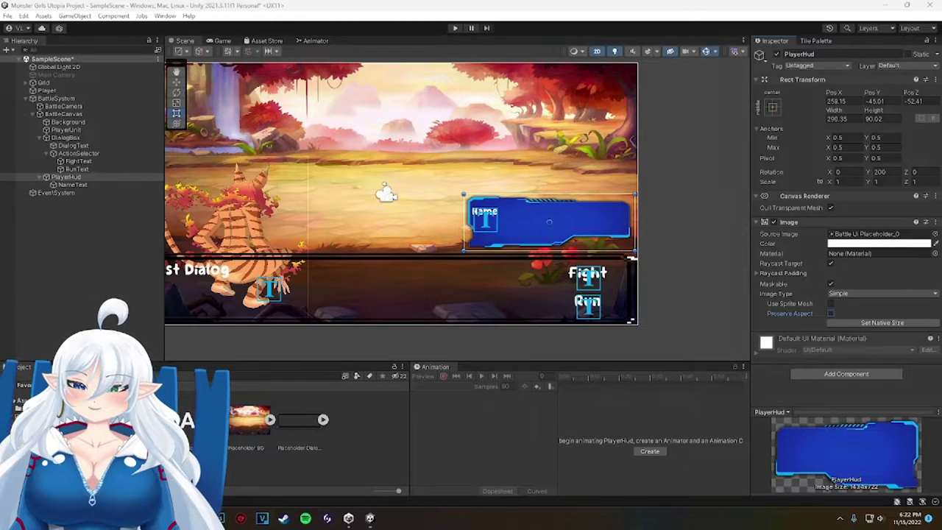
Open Battle Ui Placeholder in the Sprite Editor and trim the sprite rectangle's left edge slightly inward.
click(141, 422)
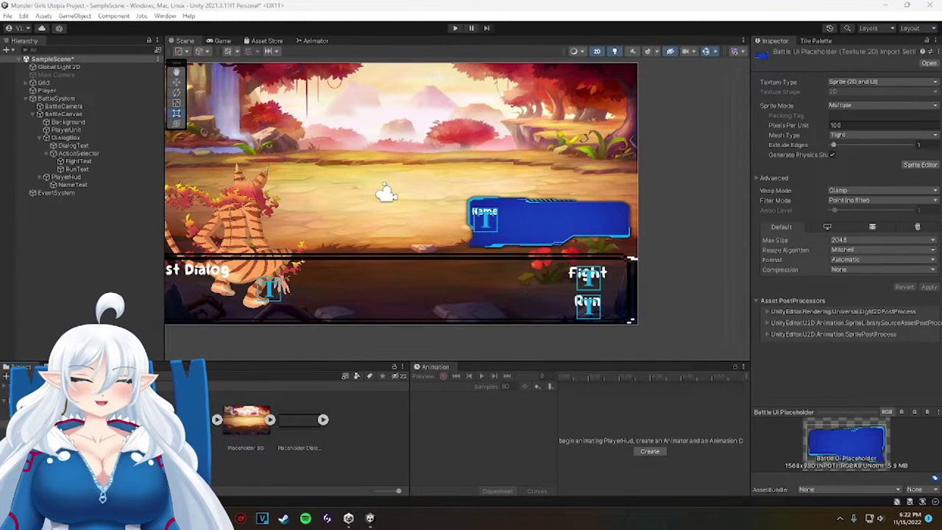
click(920, 164)
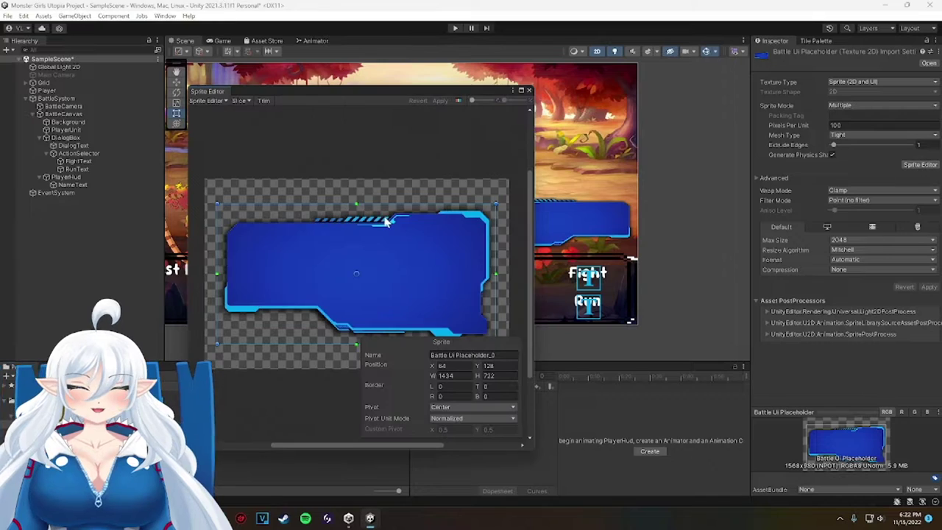
click(209, 101)
click(214, 275)
drag(217, 274, 222, 273)
click(529, 90)
click(465, 285)
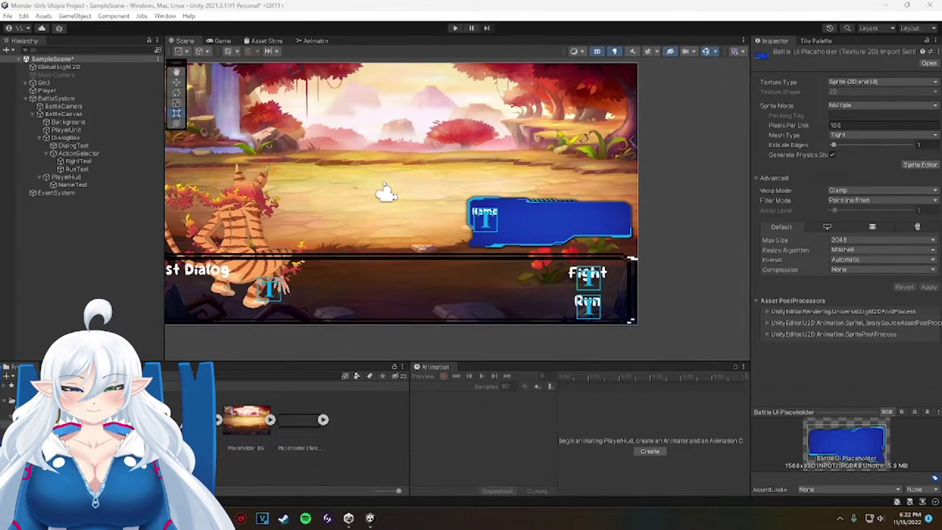
Set Battle Ui Placeholder's sprite mode to Single and pull its four sprite borders in toward the frame in the Sprite Editor.
click(882, 106)
click(846, 115)
click(920, 164)
click(496, 277)
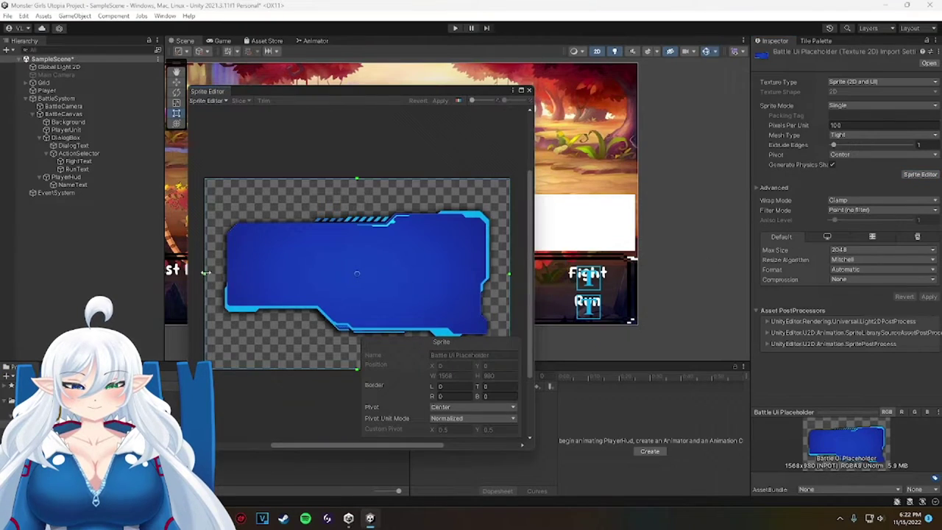
drag(226, 273, 234, 273)
drag(507, 275, 478, 277)
drag(356, 179, 356, 229)
drag(335, 367, 358, 332)
click(529, 90)
Assign Battle Ui Placeholder as the PlayerHud's source image and set its image type to Simple.
click(66, 177)
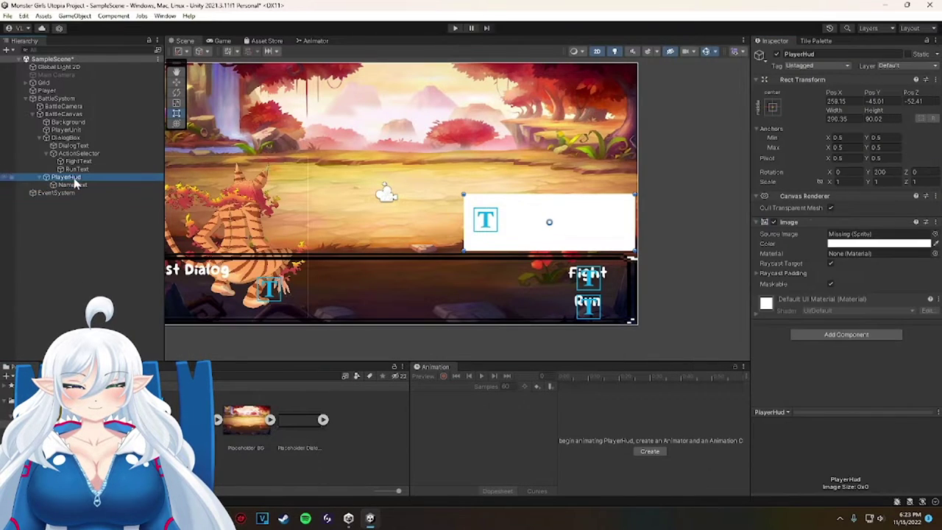
drag(917, 178, 883, 234)
drag(602, 243, 540, 226)
click(73, 177)
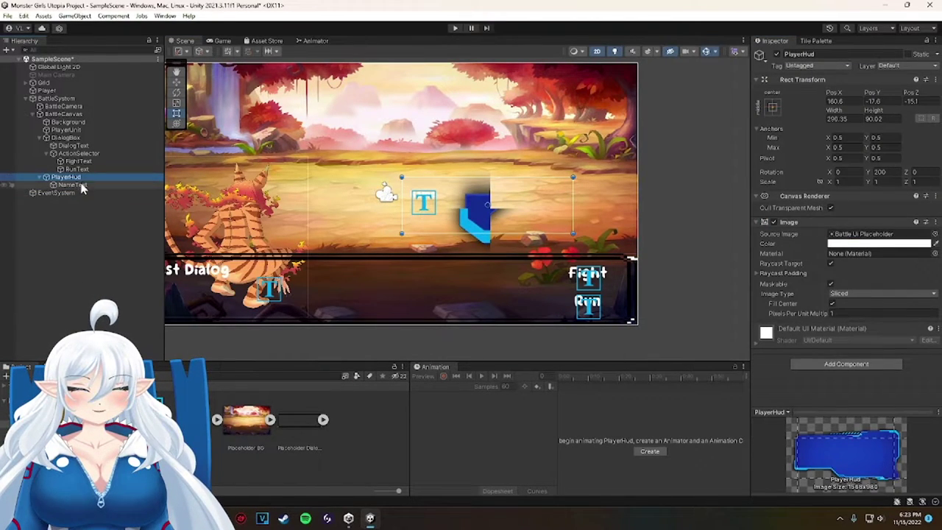
click(844, 294)
click(855, 303)
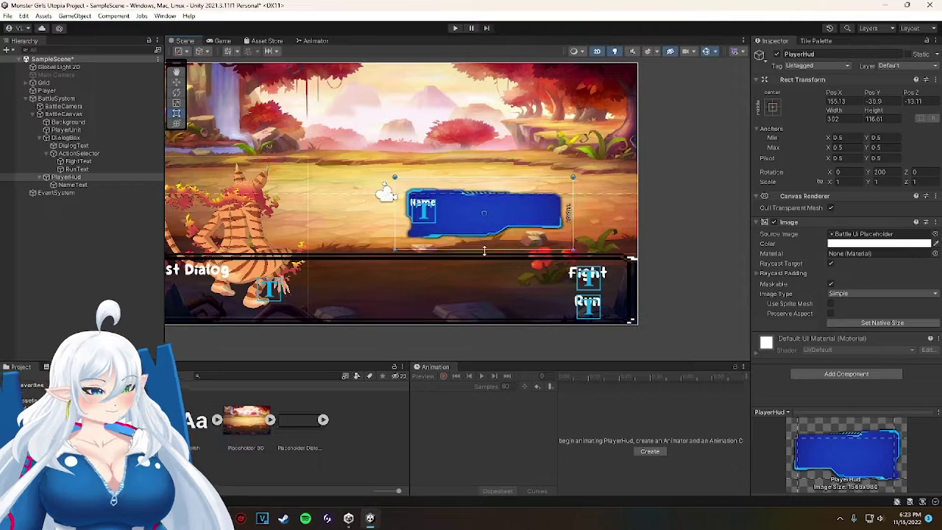
Move the PlayerHud to the battle screen's right edge, enlarge it to about 308 by 113 with image type Simple, and save the scene.
drag(493, 215, 556, 226)
click(882, 293)
click(855, 333)
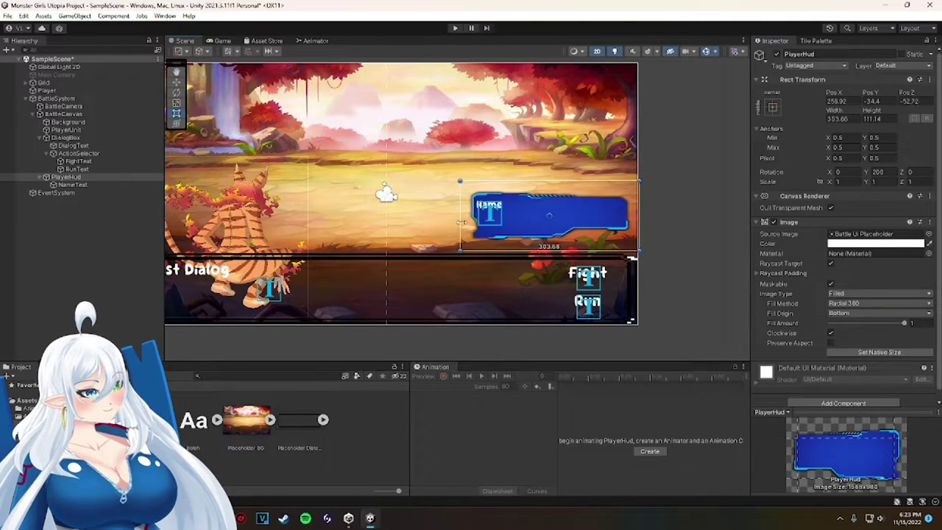
drag(546, 183, 546, 179)
click(849, 294)
click(847, 304)
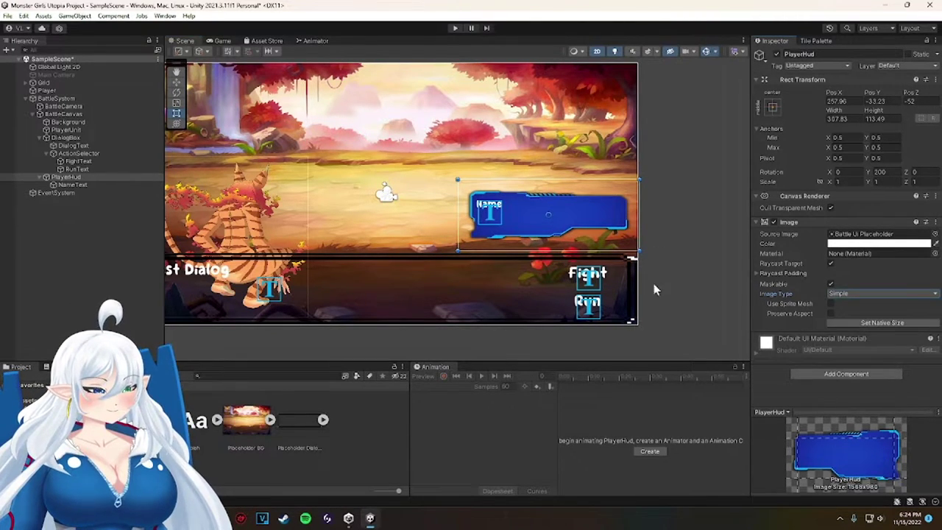
key(ctrl+s)
Left-align the NameText and move it inside the HUD's left end at about X 223.4, Y 5.1.
scroll(338, 250, down, 2)
middle_drag(338, 250, 398, 259)
scroll(396, 307, up, 2)
click(549, 215)
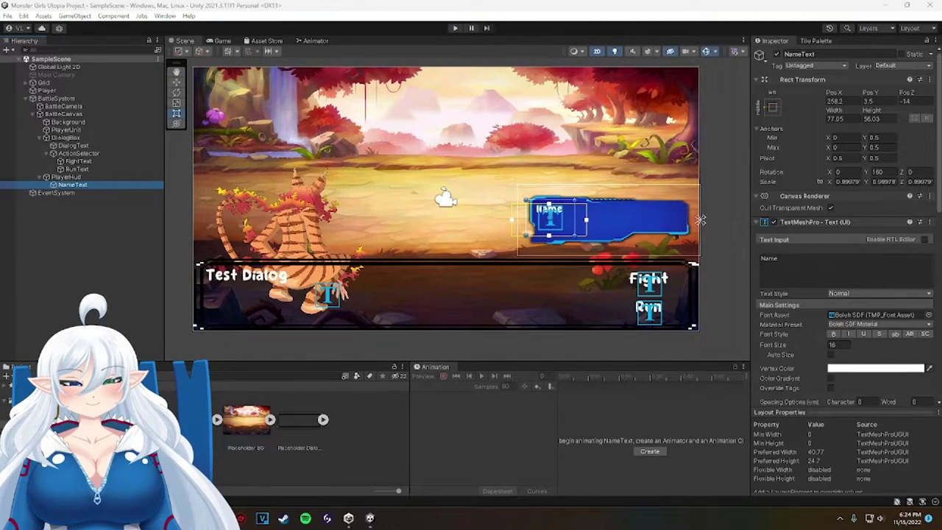
click(561, 212)
click(544, 211)
scroll(860, 360, down, 2)
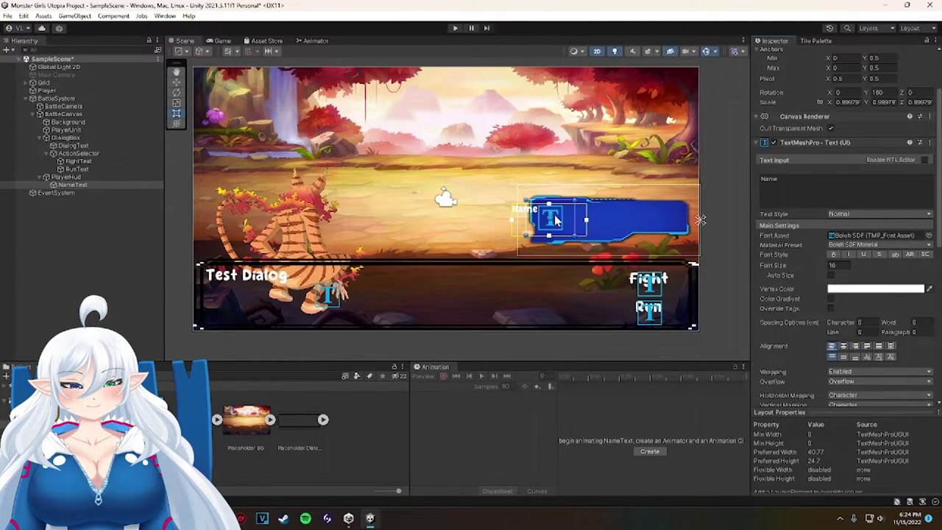
click(512, 222)
click(541, 215)
Anchor the NameText to the middle right of the PlayerHud.
click(772, 107)
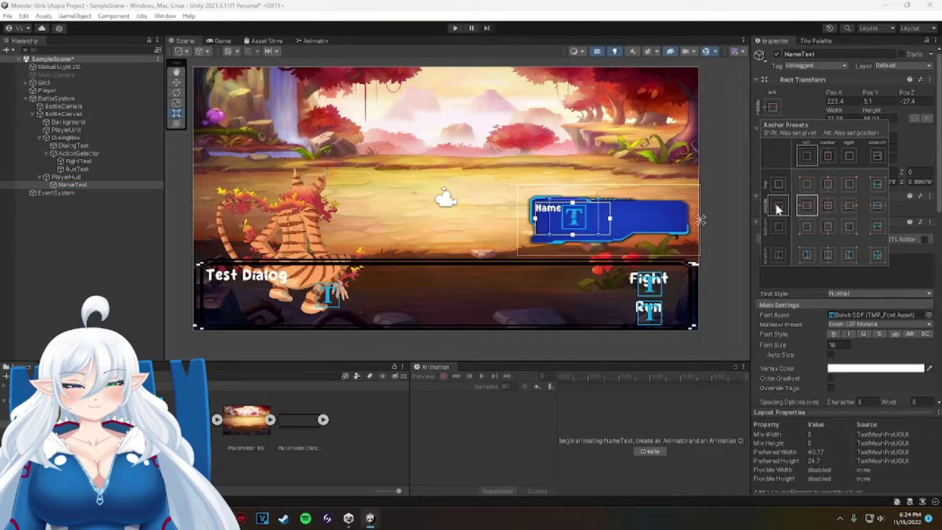
click(543, 230)
click(543, 229)
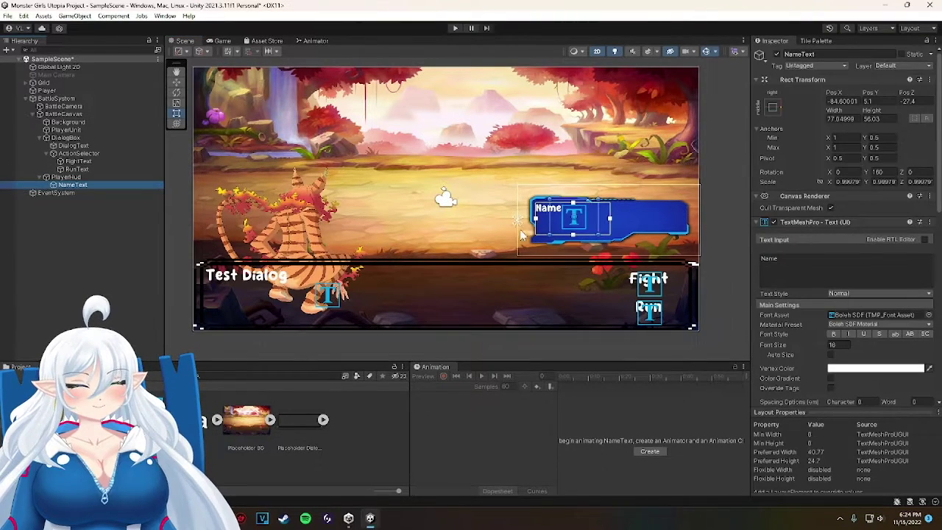
click(492, 227)
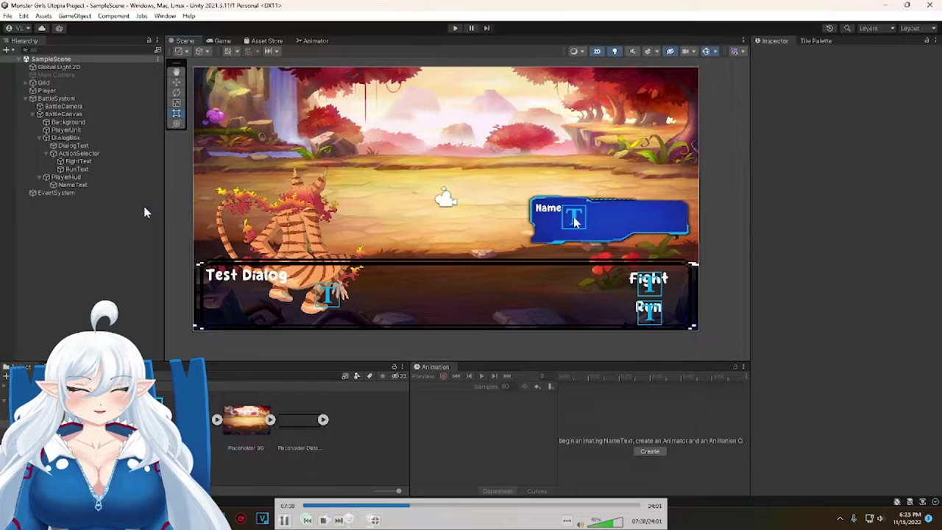
Narrow the PlayerHud slightly from its left edge.
click(534, 231)
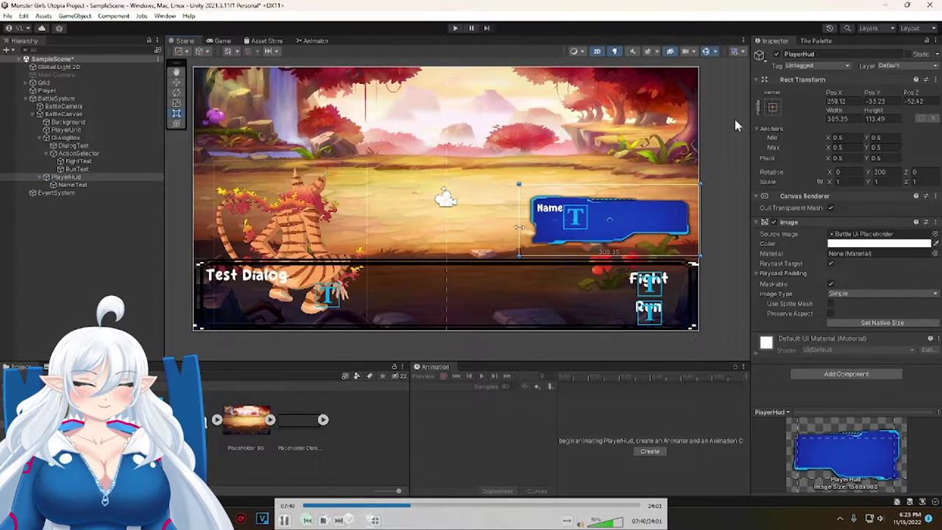
drag(518, 228, 521, 227)
click(447, 223)
Duplicate NameText under PlayerHud, rename the copy LevelText and set its text to "lvl".
click(89, 185)
key(ctrl+c)
click(77, 178)
key(ctrl+v)
drag(79, 192, 80, 180)
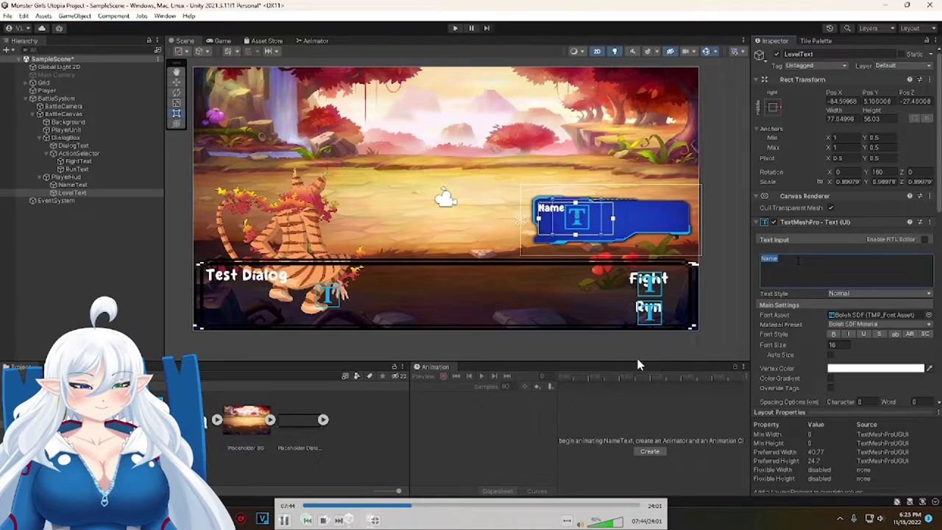
click(284, 353)
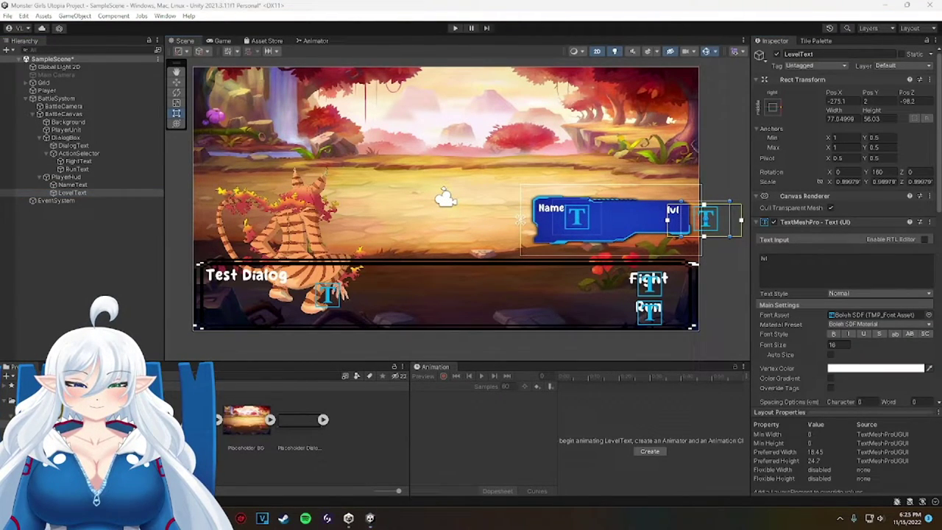
Move the LevelText inside the HUD's right end and anchor it to the middle left of the PlayerHud.
drag(741, 220, 707, 220)
drag(688, 237, 677, 217)
click(773, 107)
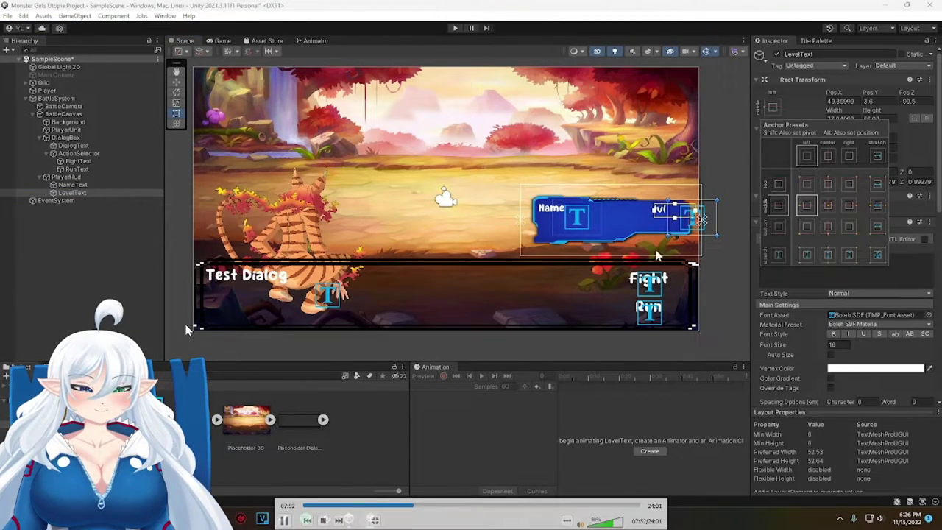
Adjust the side edges of the PlayerHud to make it about 311 wide.
click(69, 184)
click(66, 177)
drag(521, 223, 523, 223)
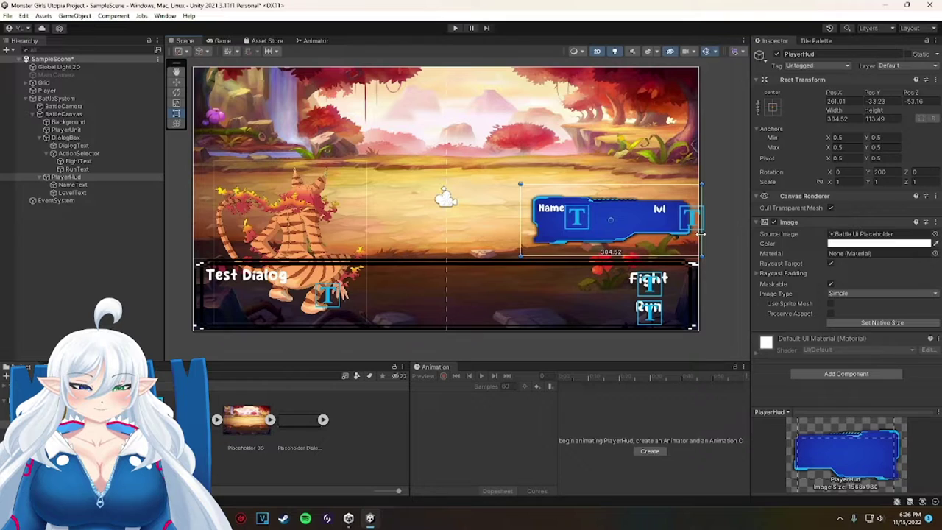
drag(702, 222, 706, 222)
click(183, 250)
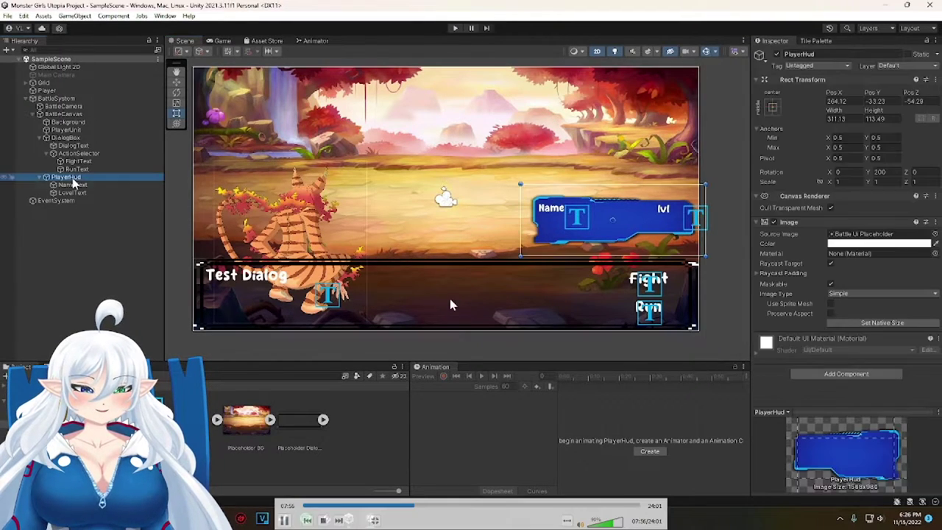
Add a UI image as a child of PlayerHud and name it HPBar.
right_click(75, 177)
click(101, 175)
right_click(75, 178)
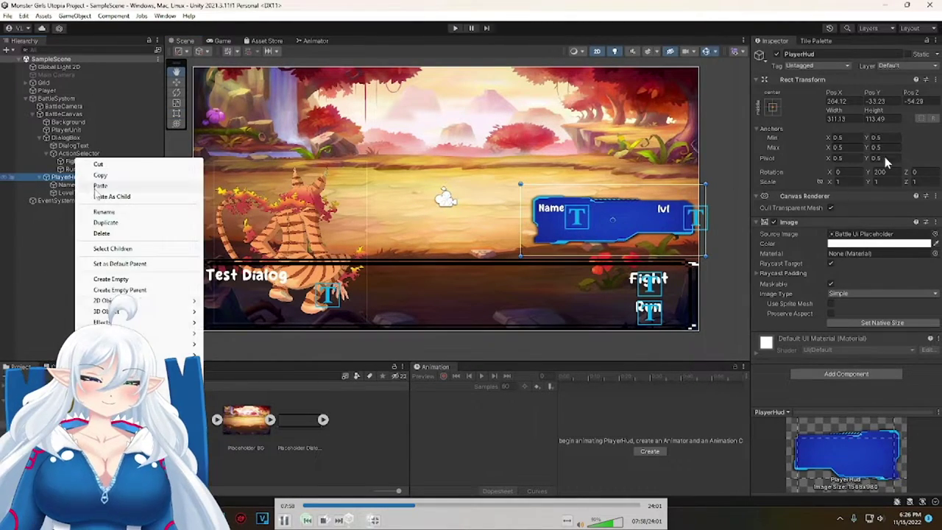
mouse_move(110, 361)
click(236, 368)
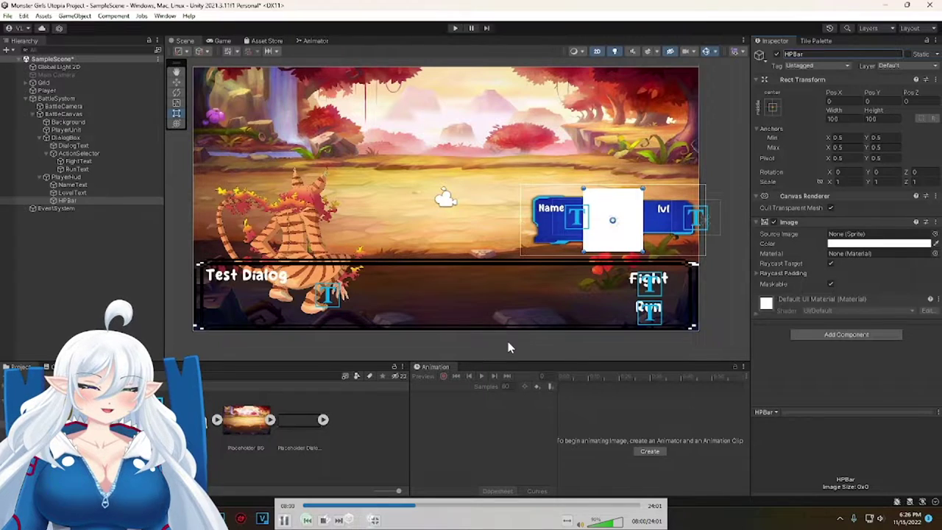
Set the HPBar's width to 220 and its height to 18.
scroll(644, 264, up, 5)
click(841, 119)
text(220)
click(879, 121)
text(18)
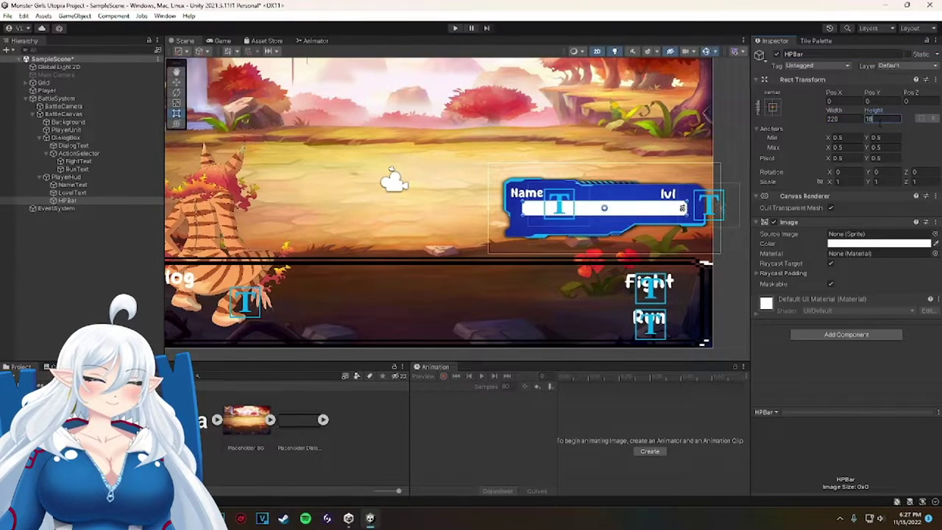
Position the HPBar below the name and level at about X 9.1, Y -4.7, set its height to 15 and save the scene.
drag(608, 208, 608, 216)
middle_drag(624, 222, 624, 265)
key(w)
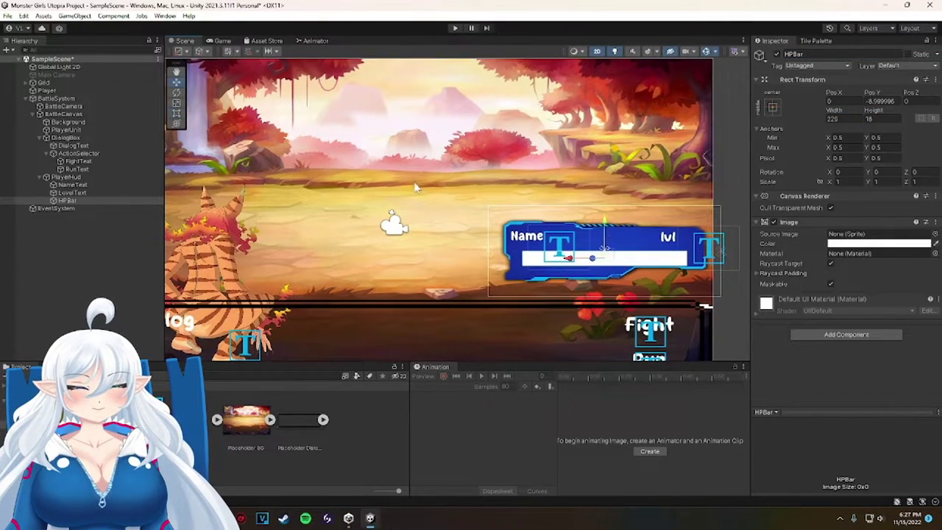
drag(605, 227, 606, 224)
drag(569, 255, 565, 255)
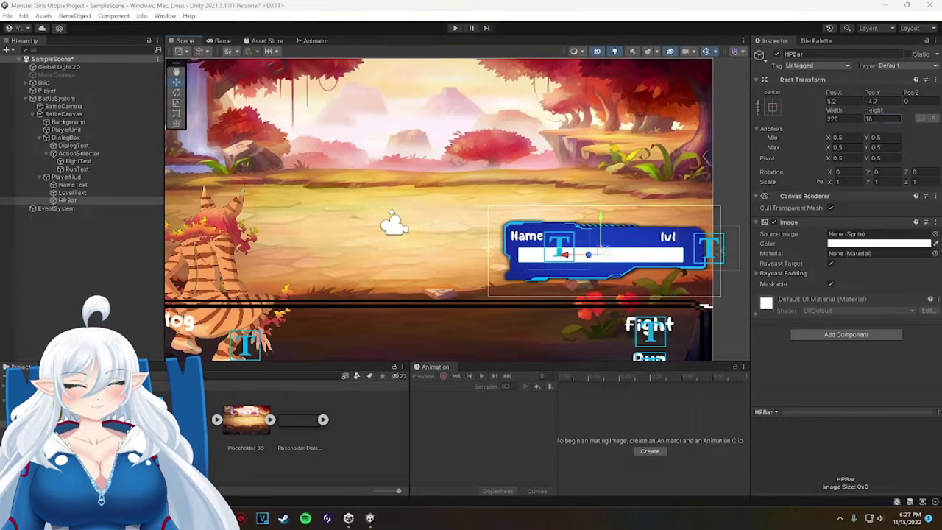
click(881, 119)
text(15)
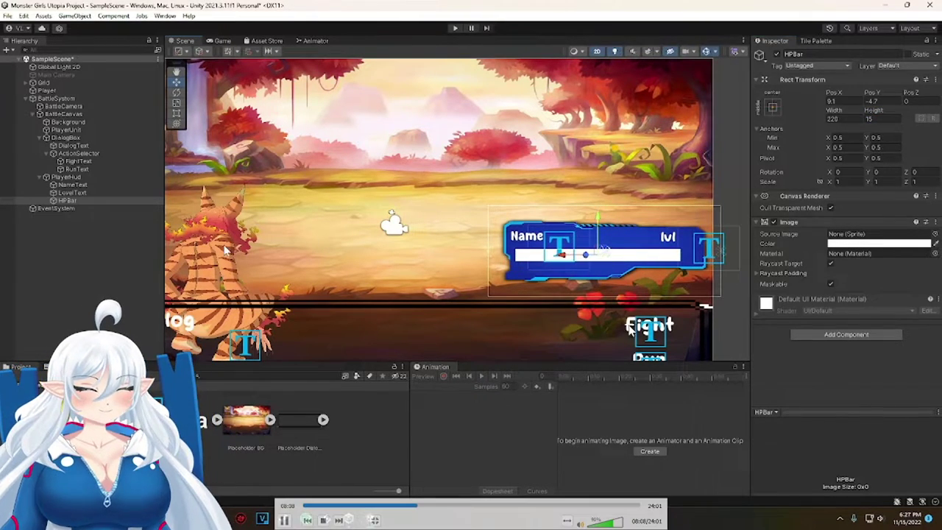
key(ctrl+s)
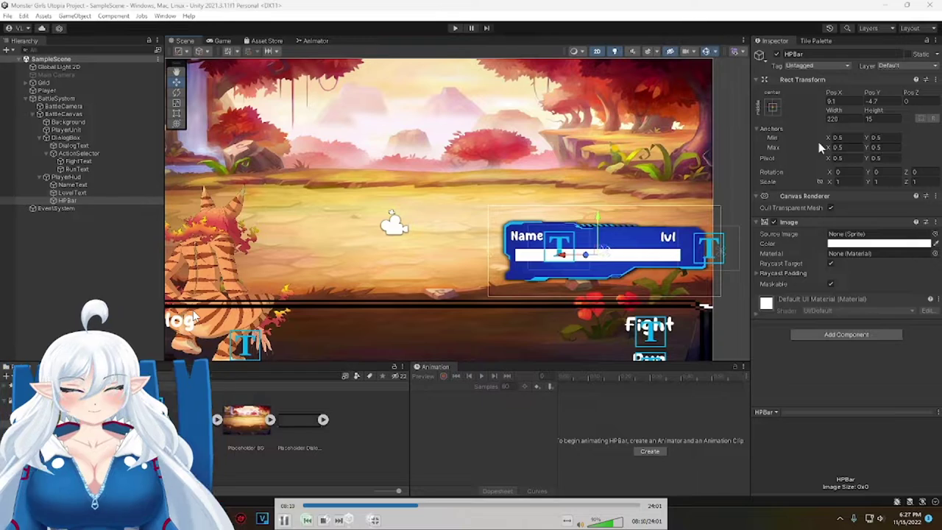
Anchor the HPBar to the middle with horizontal stretch and change its image color to near-black.
click(772, 107)
click(877, 208)
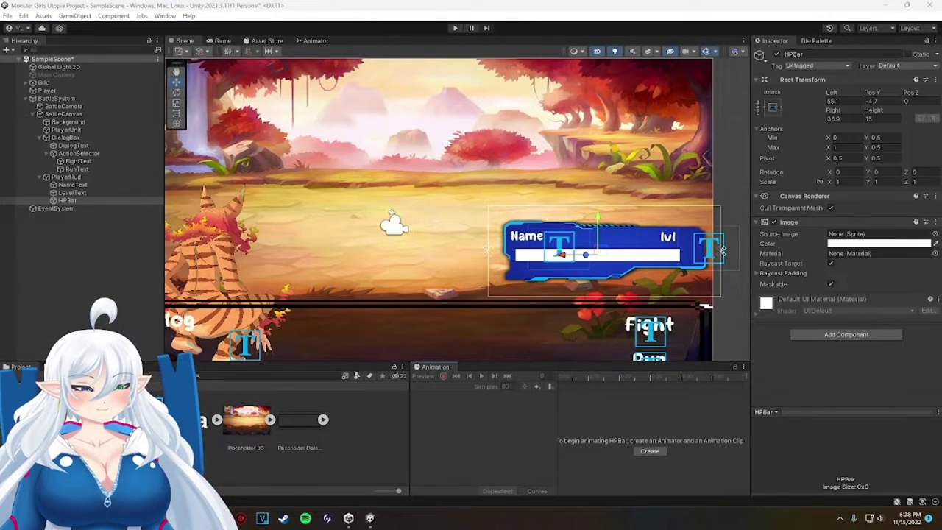
click(907, 244)
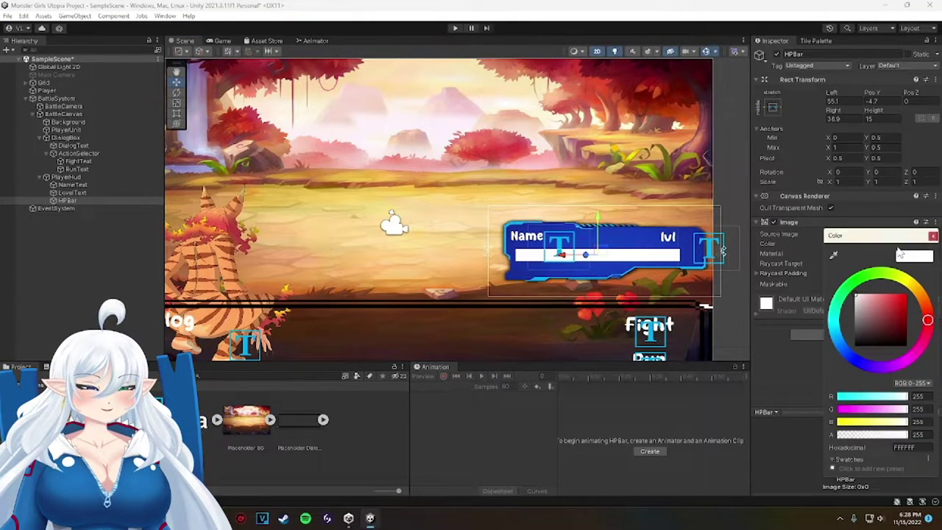
click(858, 344)
click(792, 344)
click(93, 276)
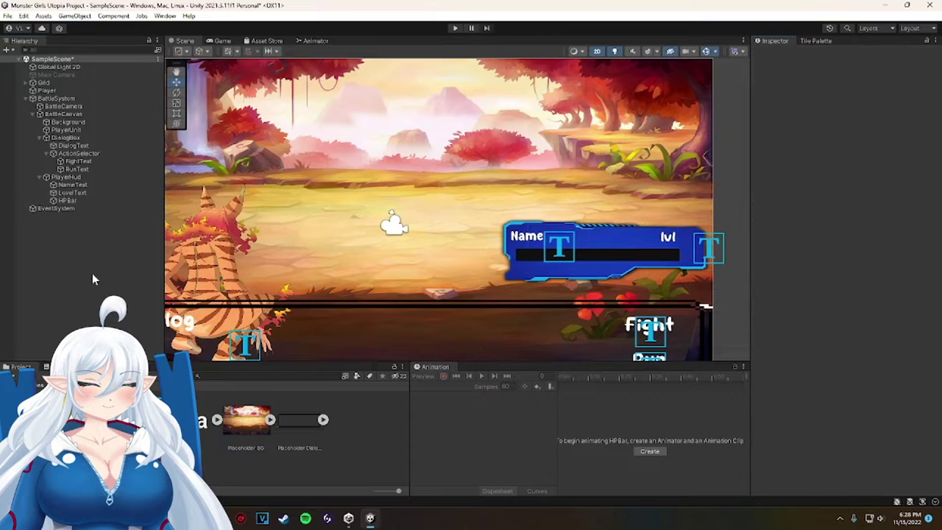
Shorten the HPBar from its left end to a Right offset of about 48.7 and save the scene.
click(58, 202)
click(177, 113)
drag(516, 256, 525, 255)
click(427, 272)
key(ctrl+s)
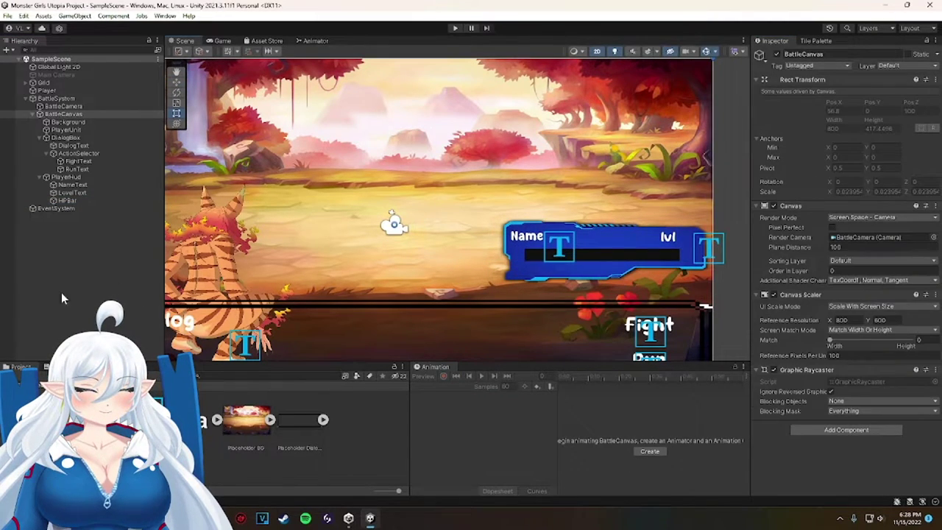
Duplicate the HPBar in the PlayerHud and rename the copy as Background.
right_click(67, 201)
click(95, 216)
click(839, 54)
text(Ba)
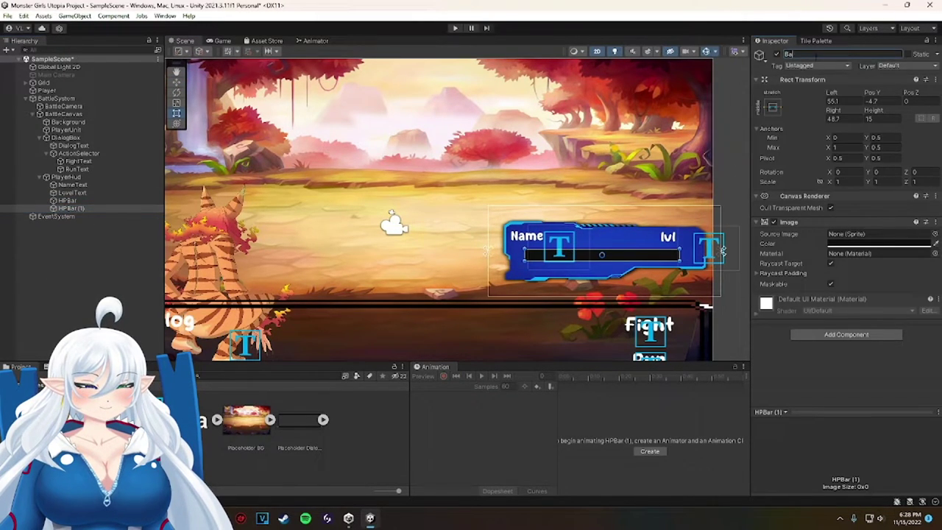
text(ckground)
click(105, 292)
click(75, 208)
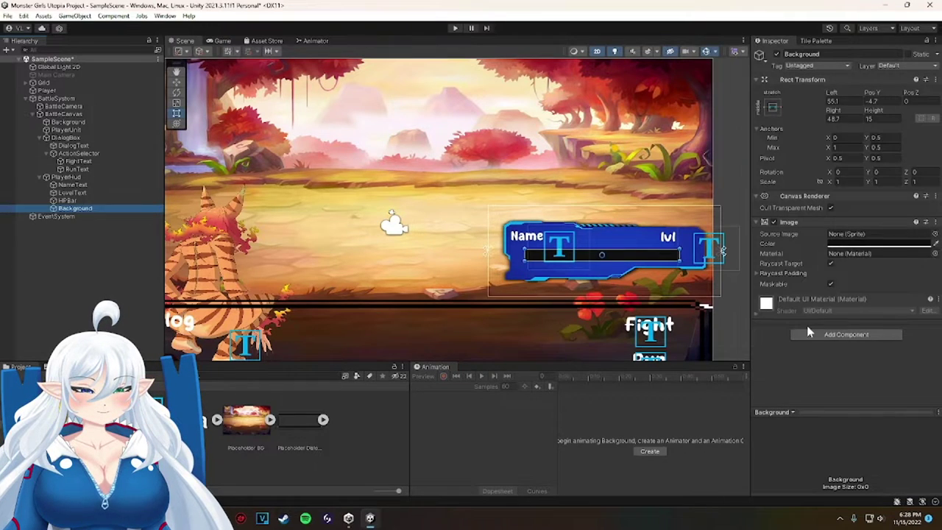
Change the HP bar Background's image color to white.
click(882, 244)
click(864, 306)
drag(864, 307, 852, 295)
click(784, 362)
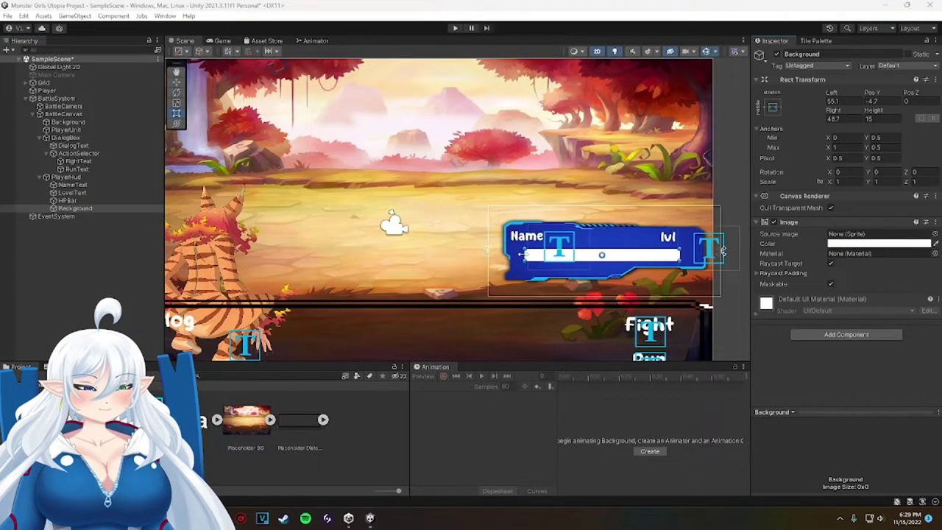
Shrink the white Background inside the black bar to about Left 60, Right 57.9 and height 9.9, leaving a dark border around it.
drag(522, 253, 529, 254)
scroll(452, 213, up, 7)
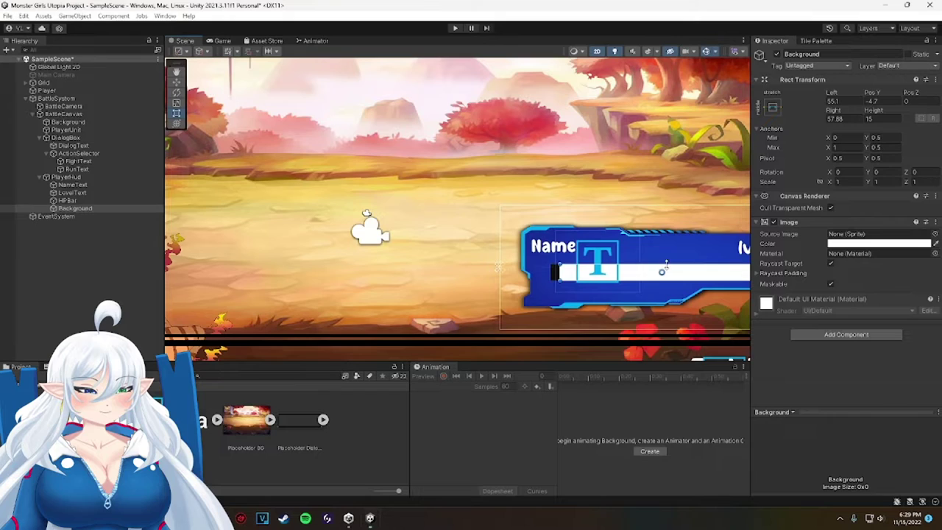
scroll(645, 296, down, 1)
drag(664, 263, 666, 280)
scroll(621, 307, down, 1)
scroll(621, 307, down, 1)
middle_drag(739, 277, 629, 266)
scroll(630, 302, up, 4)
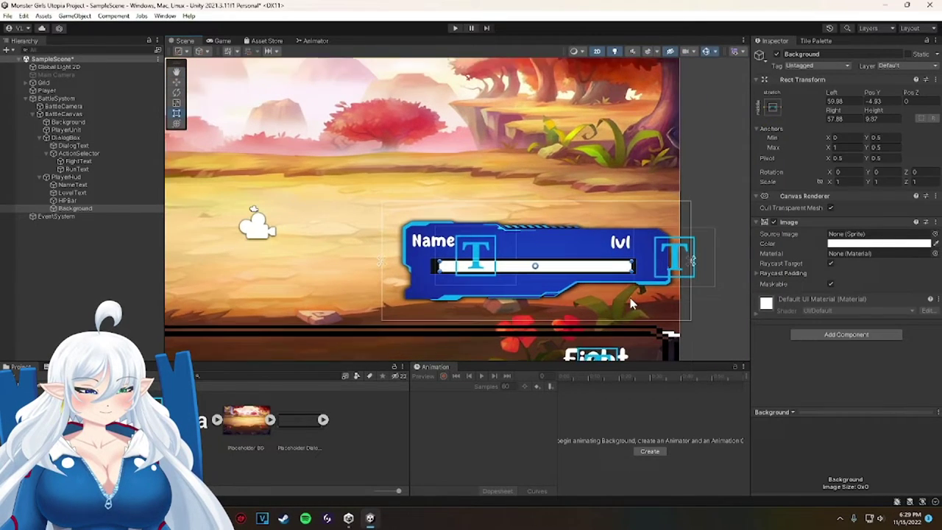
Change the LevelText's text to "Lvl".
click(610, 237)
click(875, 283)
text(Lvl)
scroll(876, 284, down, 1)
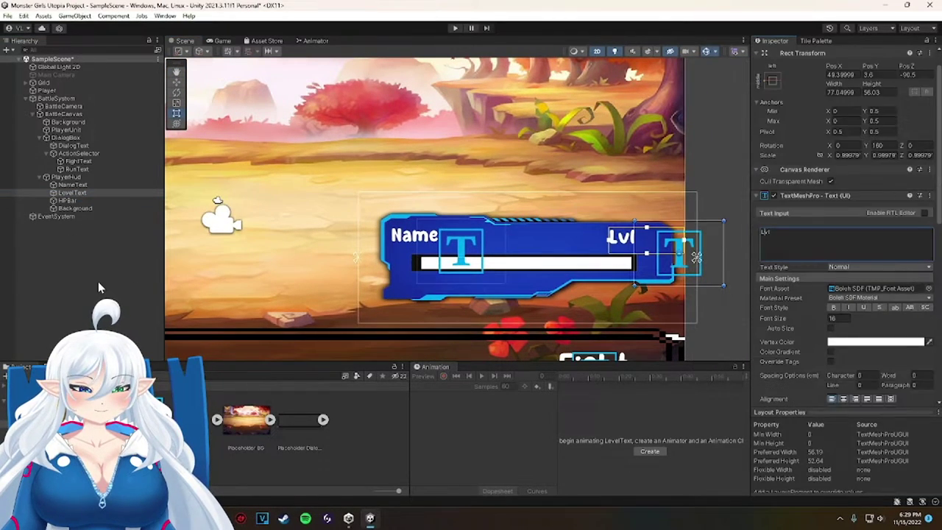
Make the white Background a child of the HPBar, then duplicate it and name the copy Health.
click(99, 286)
drag(76, 209, 75, 202)
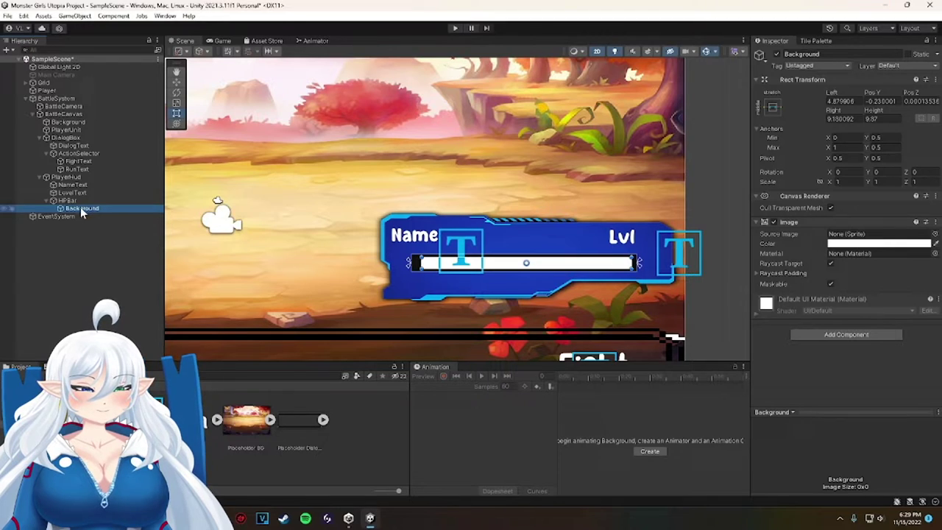
key(ctrl+d)
text(Health)
key(Return)
scroll(613, 292, down, 1)
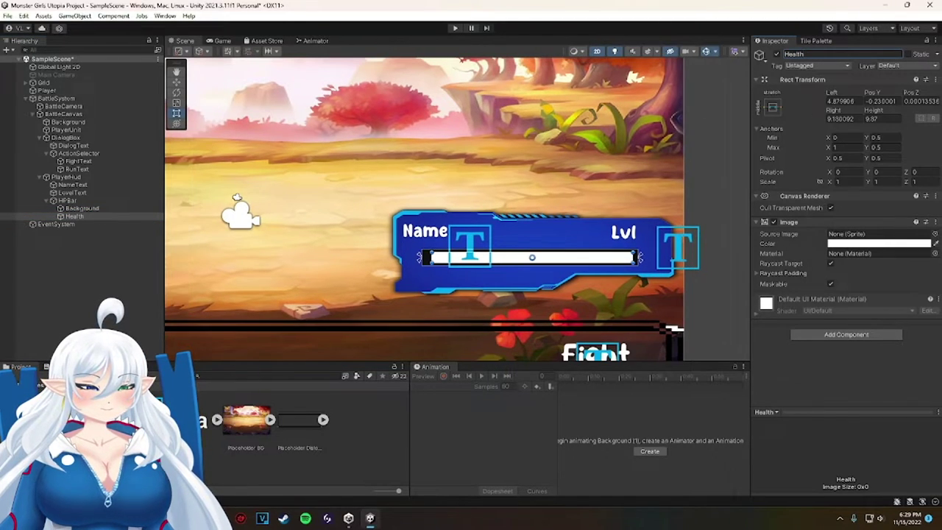
Change the Health image's color to bright green.
click(886, 244)
click(854, 282)
mouse_move(887, 318)
mouse_down()
mouse_move(899, 315)
mouse_move(894, 322)
mouse_move(898, 302)
mouse_up()
click(272, 357)
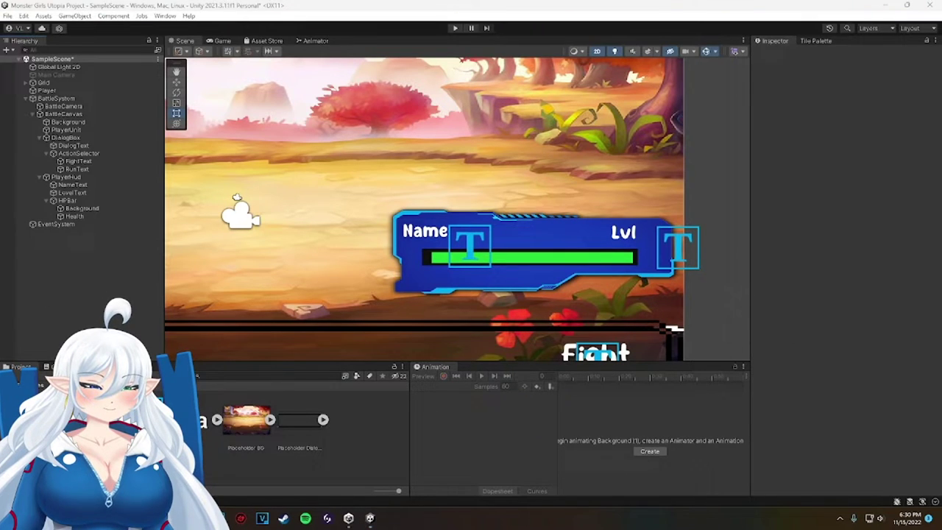
Try reducing the Health bar's X scale and undo the change.
click(74, 216)
click(839, 181)
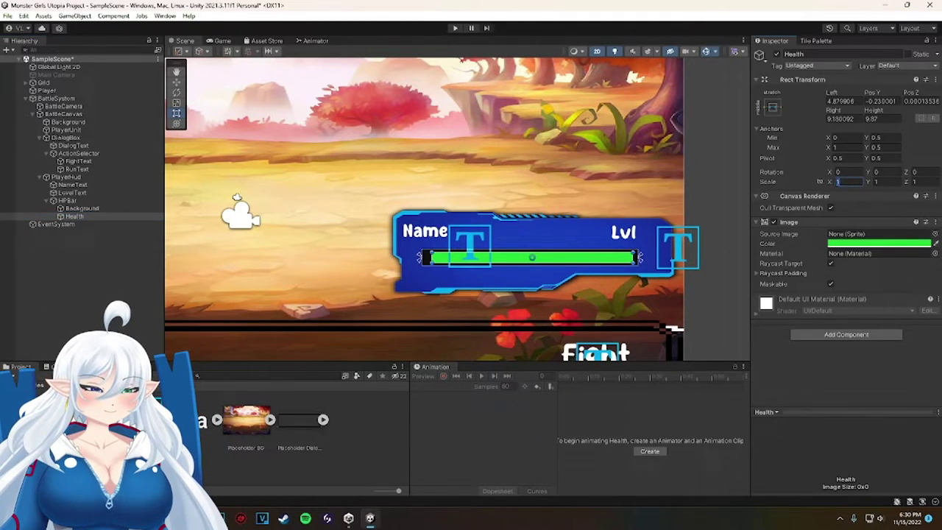
drag(830, 183, 824, 186)
key(ctrl+z)
Set the Health bar's X pivot to 0 and nudge its left end slightly outward.
click(843, 159)
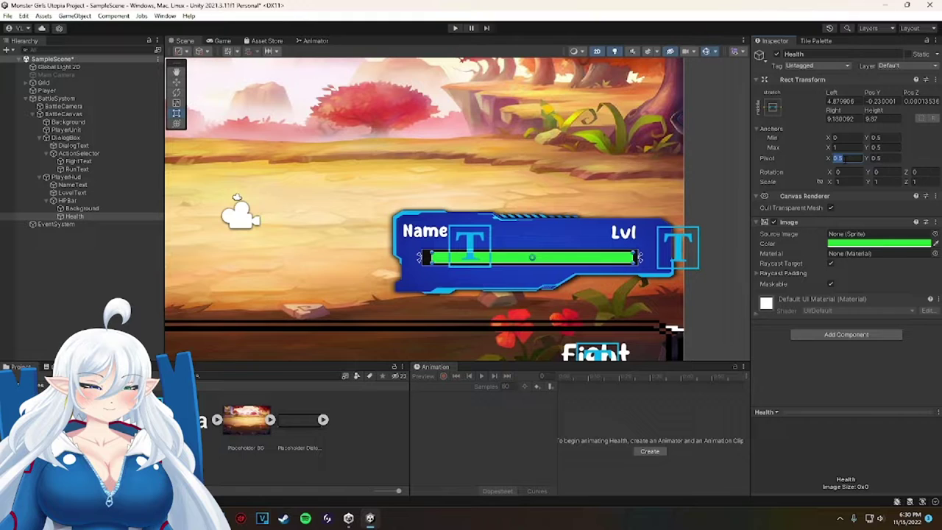
text(0)
drag(432, 257, 425, 257)
click(207, 247)
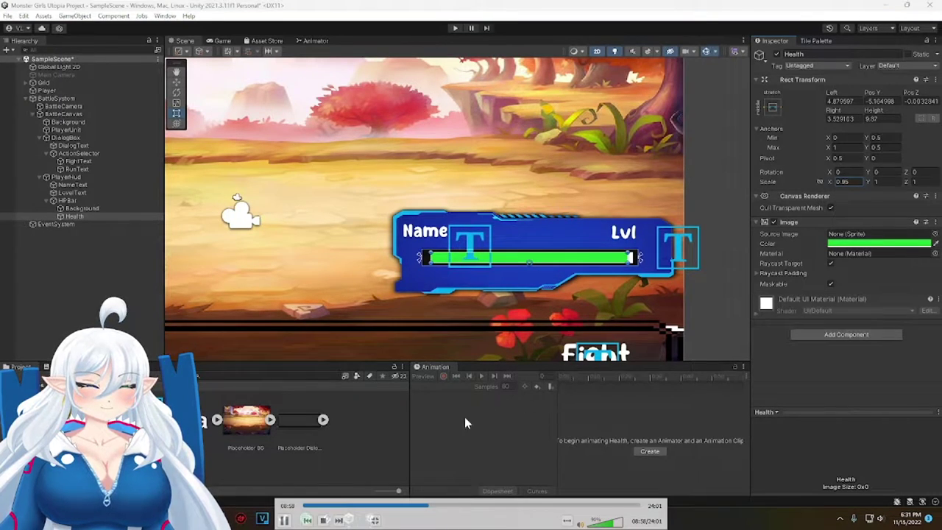
click(425, 506)
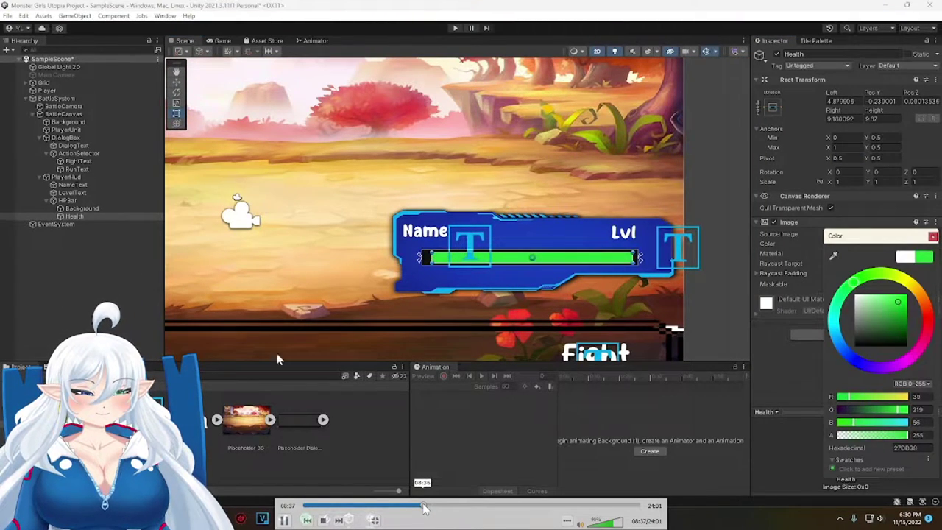
click(425, 505)
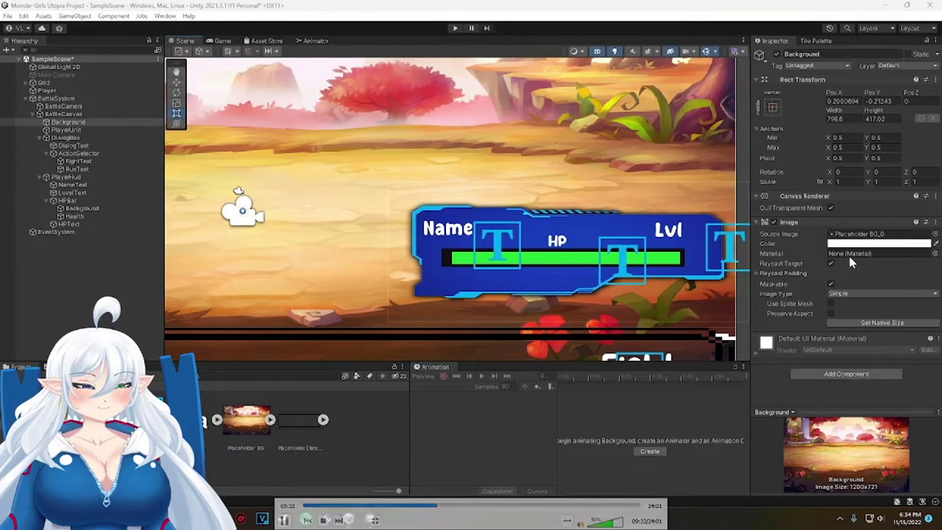
Make the HPText a child of the HPBar.
drag(71, 223, 71, 201)
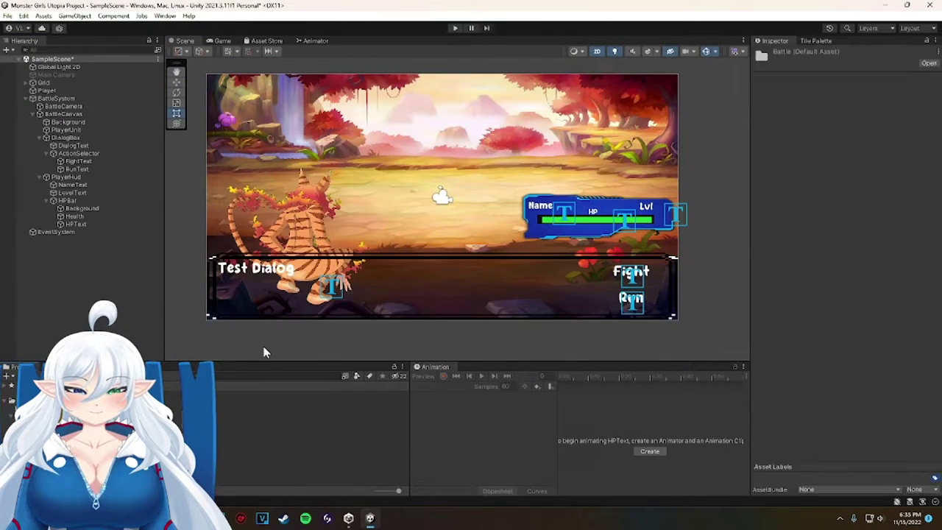
Create a C# script named HPBar in the Battle folder and open it in Visual Studio.
mouse_move(258, 158)
click(374, 33)
right_click(199, 440)
mouse_move(280, 174)
click(376, 34)
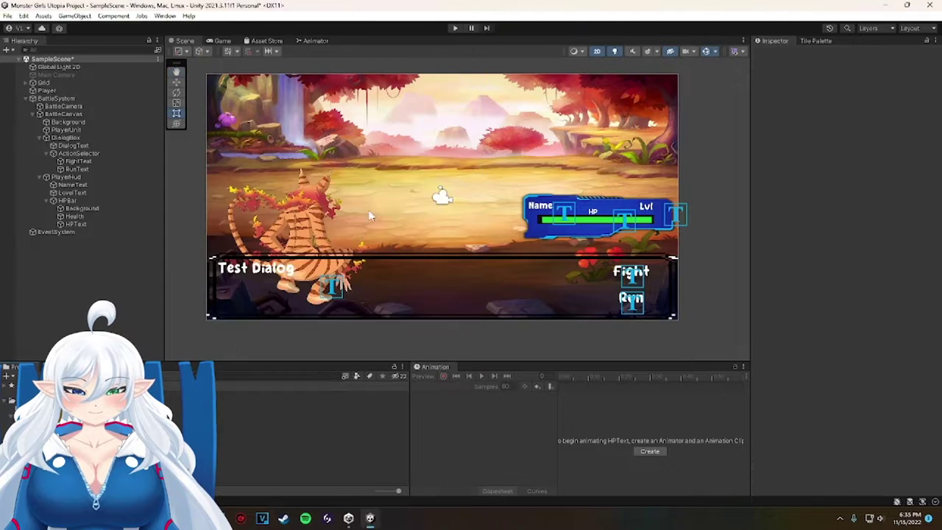
key(Return)
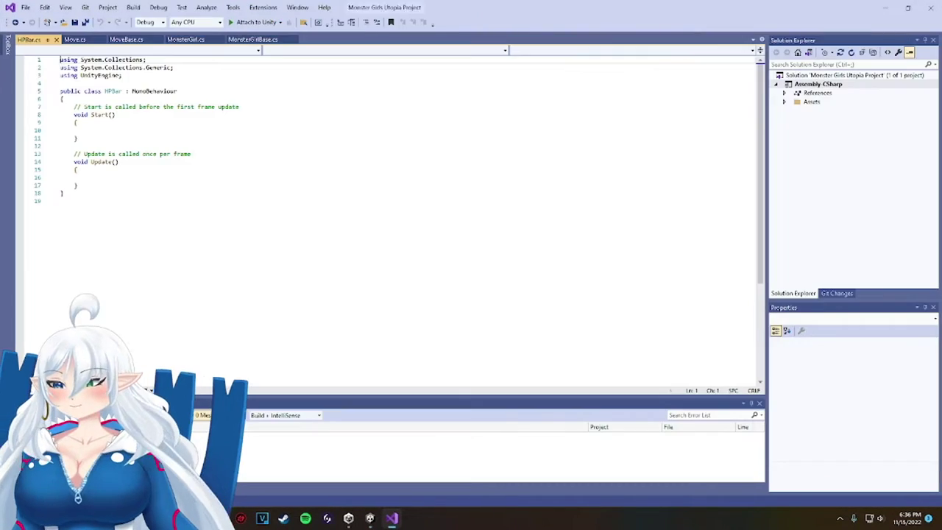
Delete the default Start and Update methods with their comments from the HPBar class.
click(98, 195)
drag(96, 187, 61, 106)
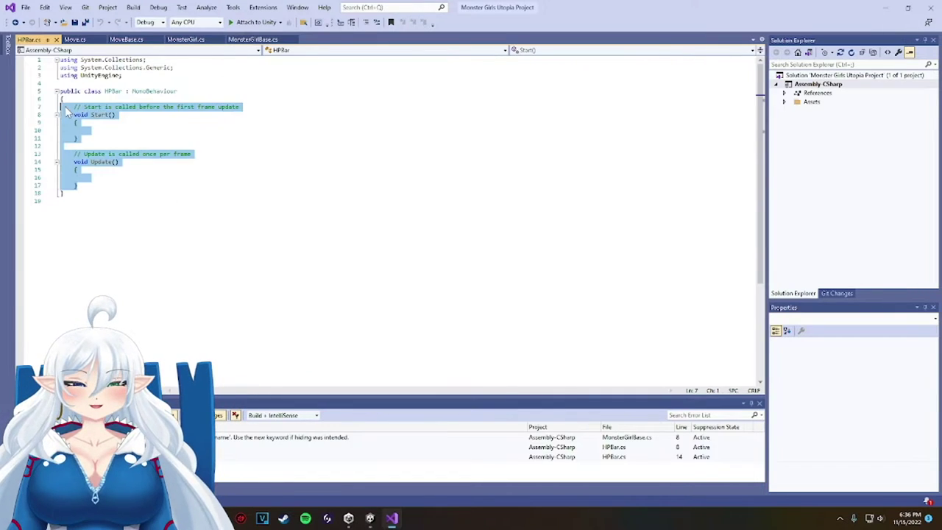
key(BackSpace)
Declare the field "[SerializeField] GameObject health;" in the HPBar class.
text([])
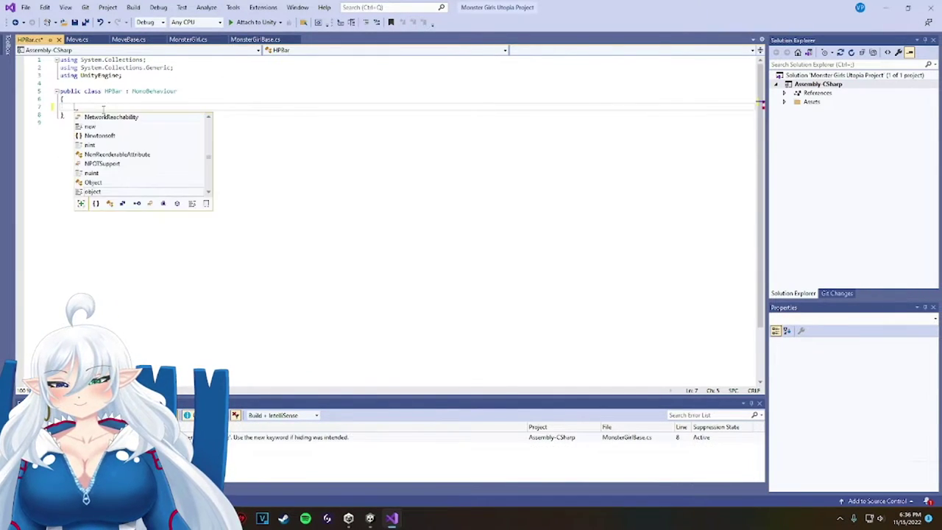
key(Left)
text(SerializeField)
key(End)
text(GameObject)
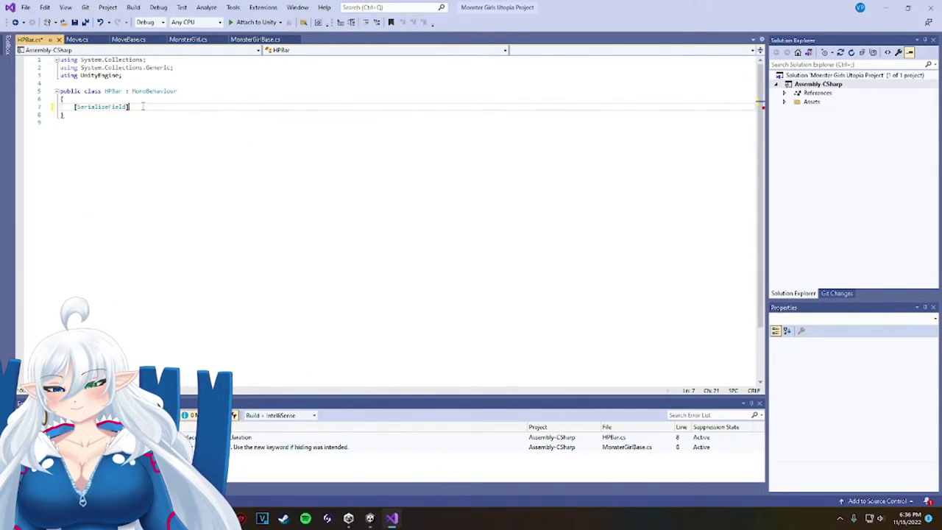
text( health;)
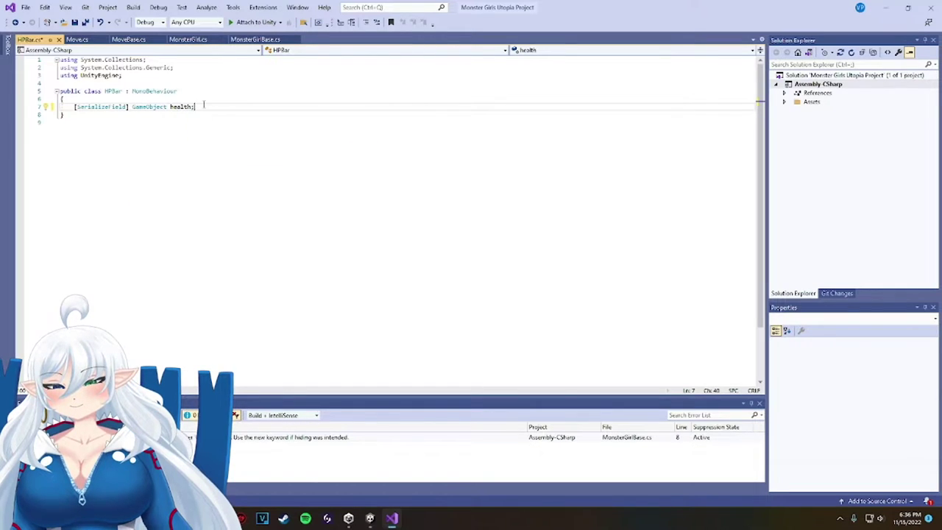
Add a private Start method that sets health.transform.localScale to new Vector3(0.5f, 1f) and save the script.
key(Return)
key(Return)
text(Start)
key(Tab)
text(health.transform.localScale)
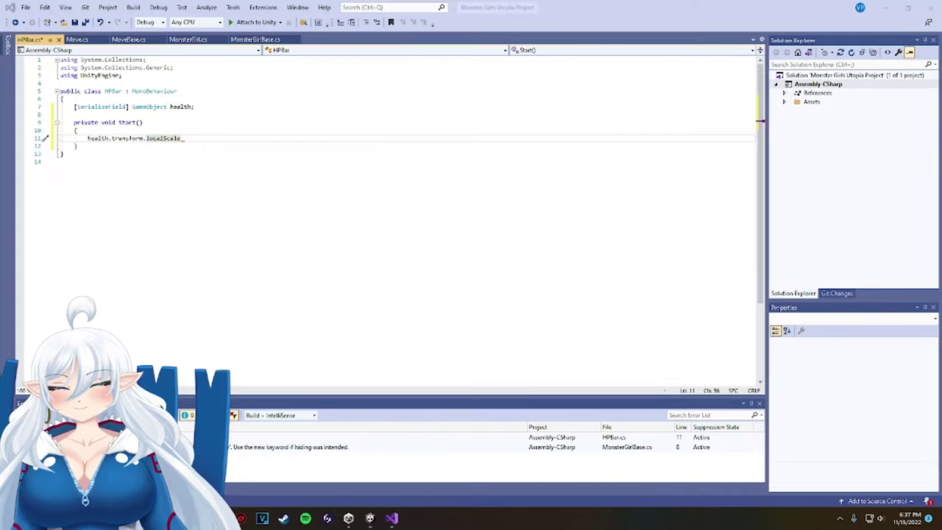
text( = new)
key(Tab)
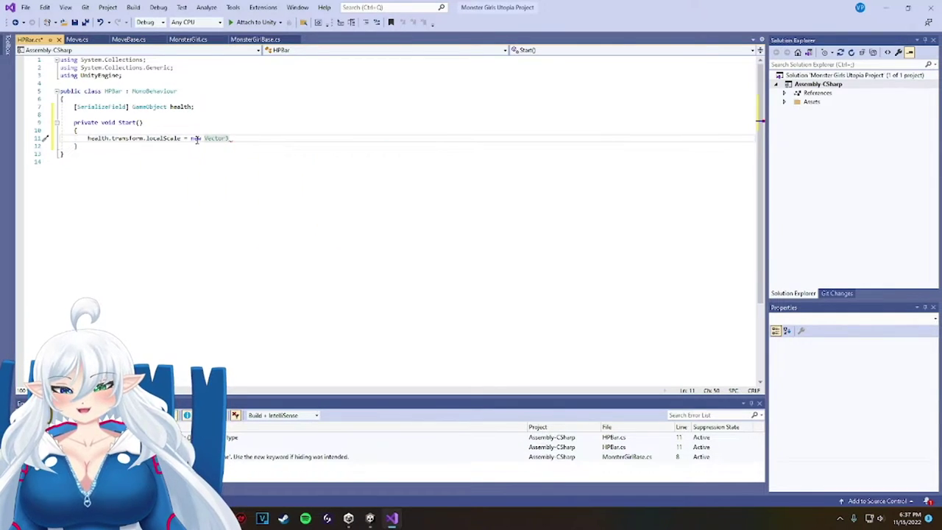
text((0.5f, 1)
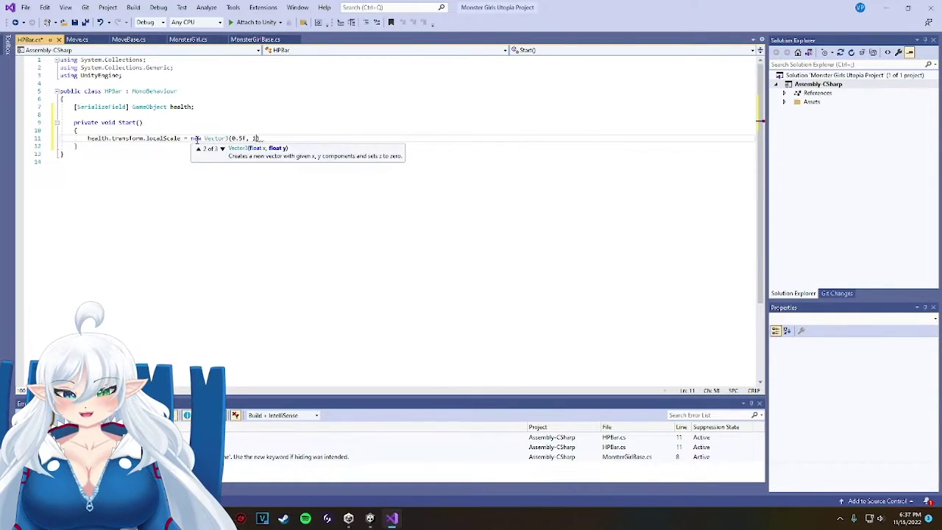
text(f);)
key(ctrl+s)
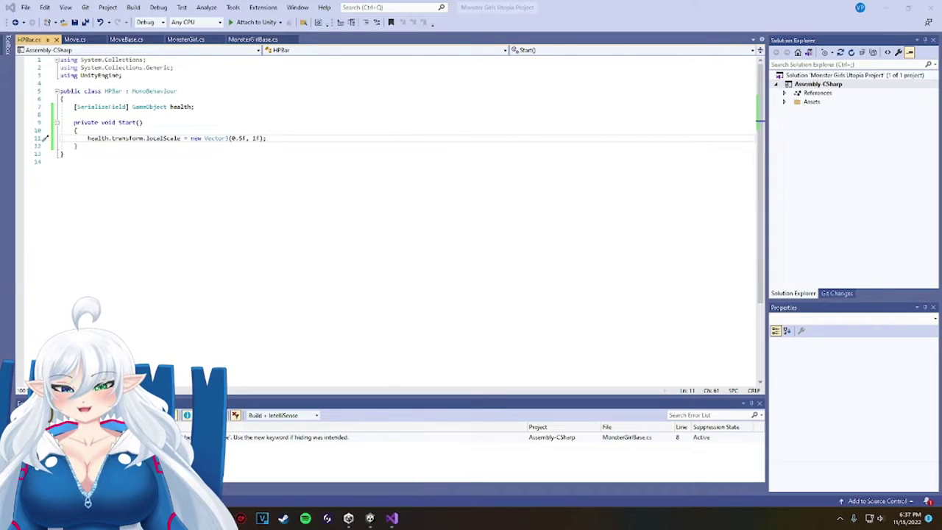
Switch to Unity, attach the HPBar script to the HPBar object and assign the Health object to its Health field.
click(348, 518)
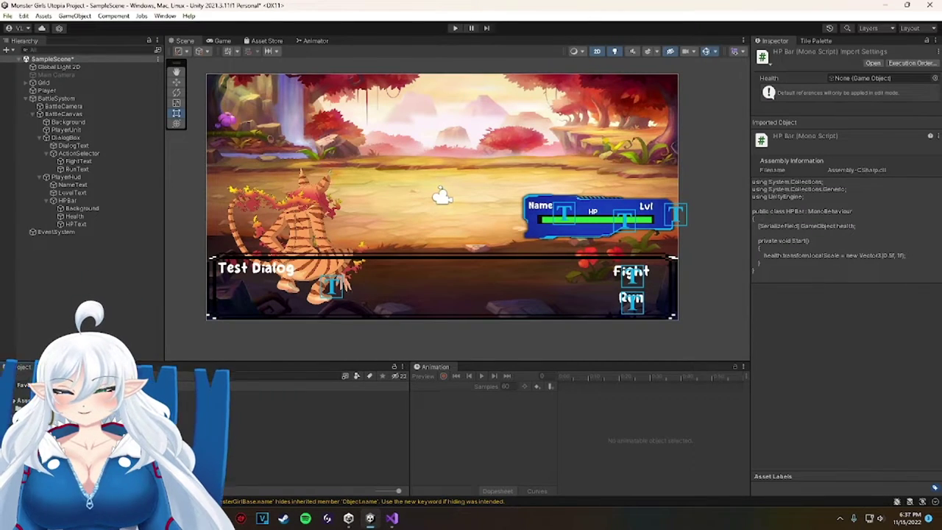
click(68, 201)
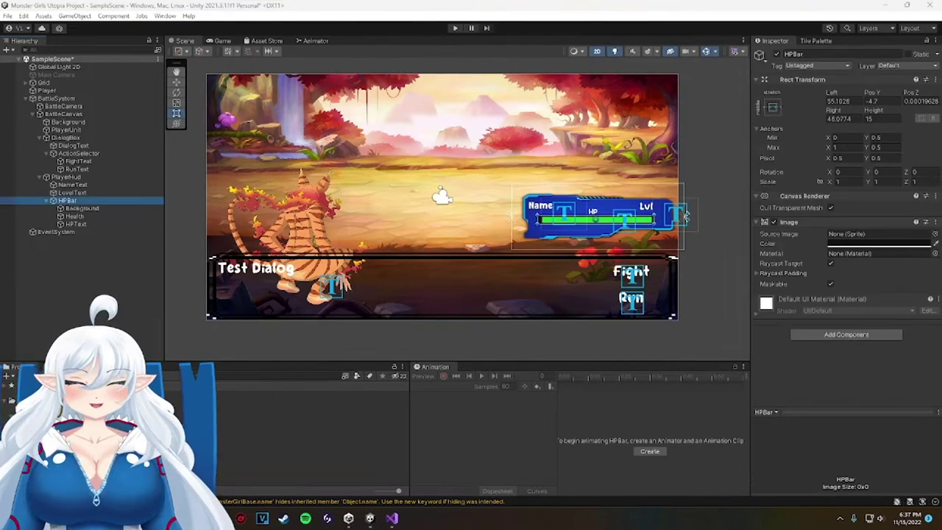
drag(132, 397, 832, 357)
drag(74, 217, 856, 322)
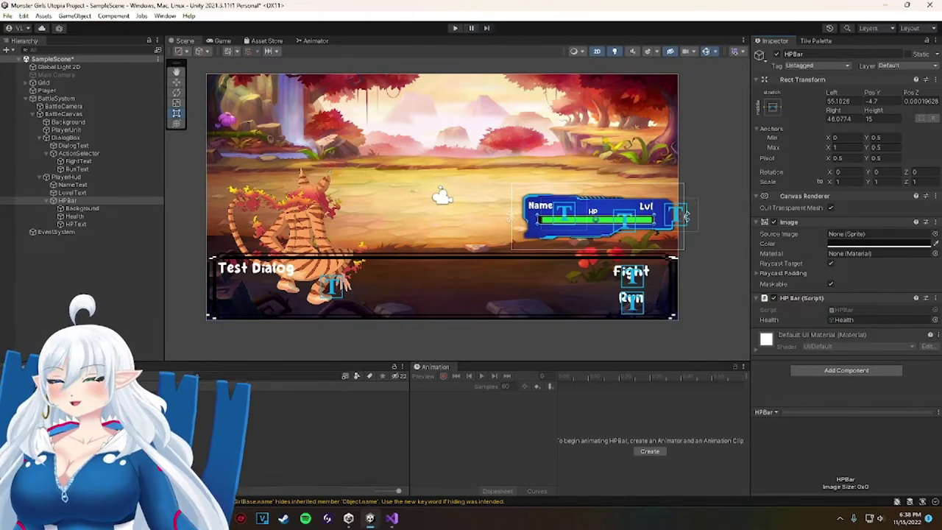
Run the scene to check how the script scales the HP bar.
click(455, 29)
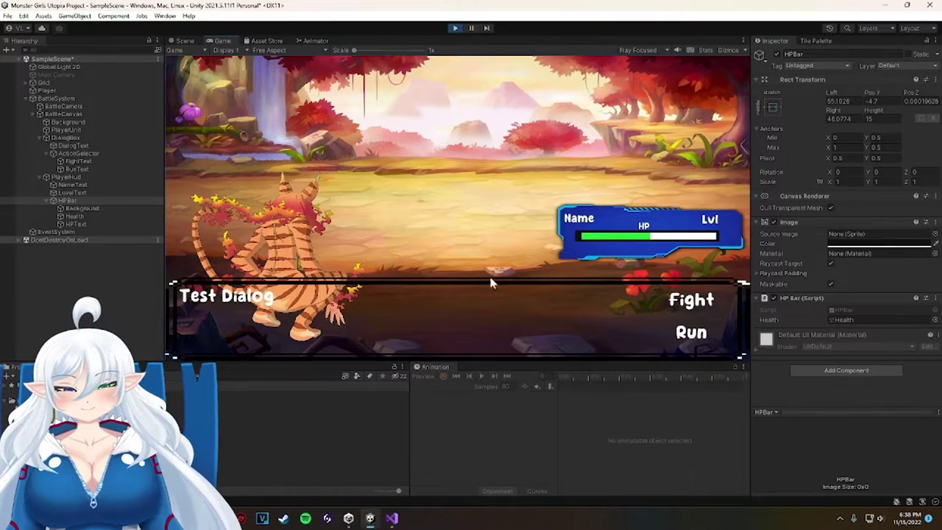
Back in Visual Studio, add an empty public void SetHP(float hpNormalized) method below Start.
key(alt+Tab)
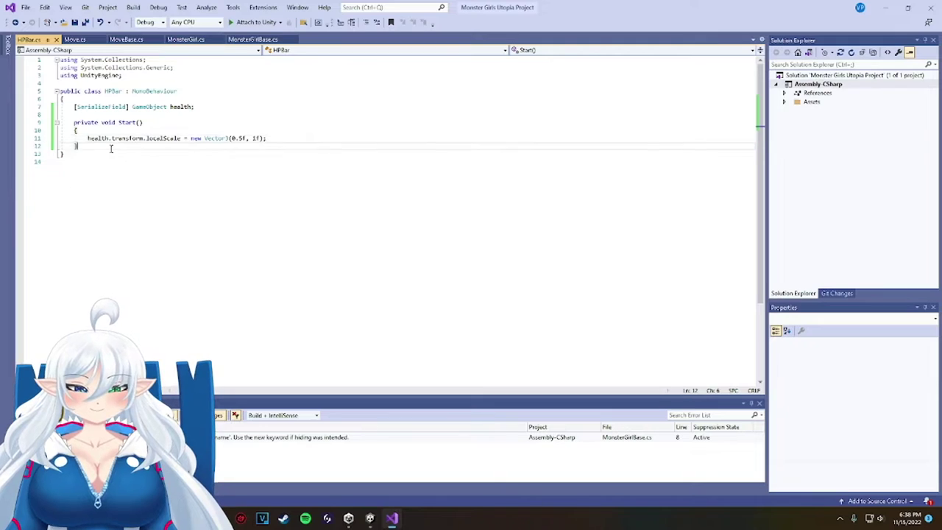
key(Return)
key(Return)
text(d)
key(Escape)
text(ub)
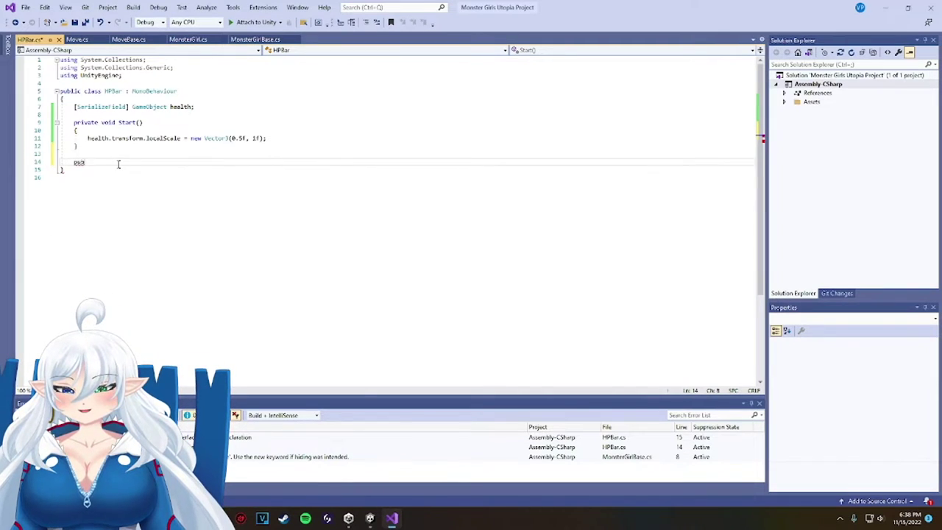
text(lic void SetHP)
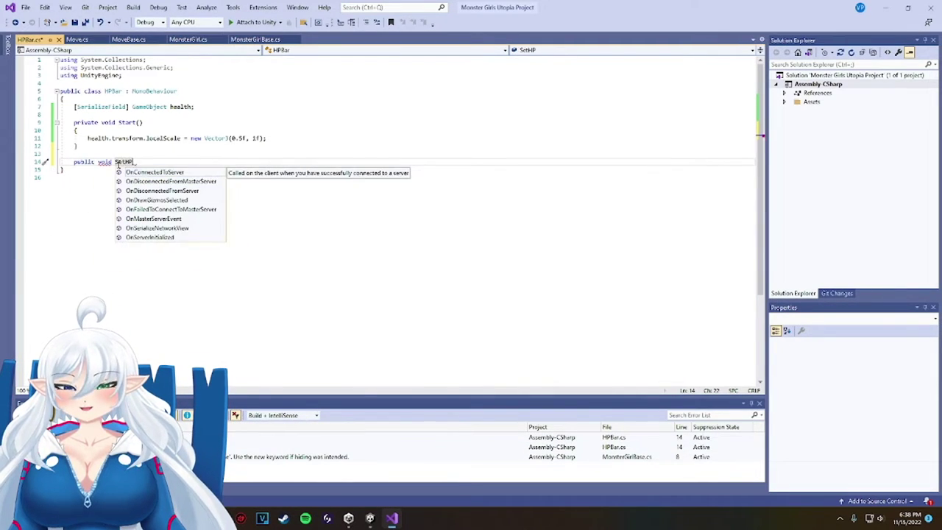
text((float hp)
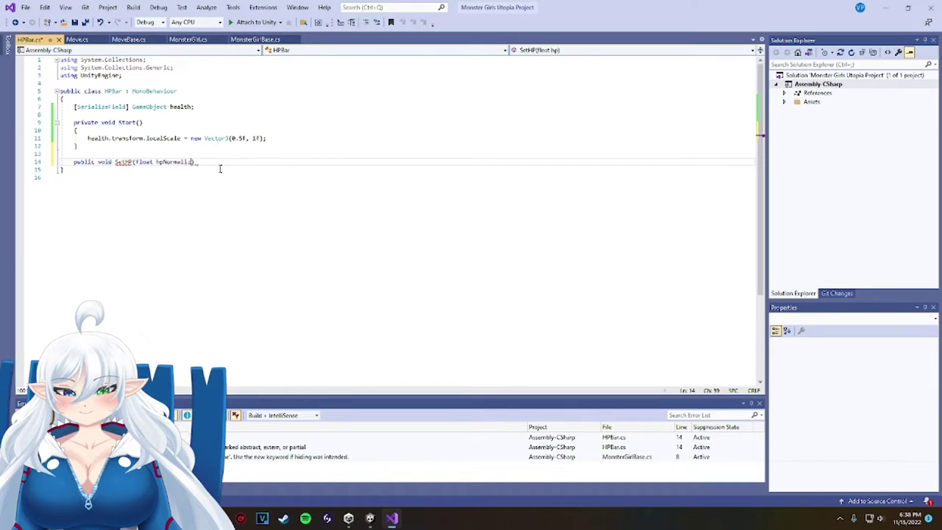
text(Normalized))
key(Return)
text({)
key(Return)
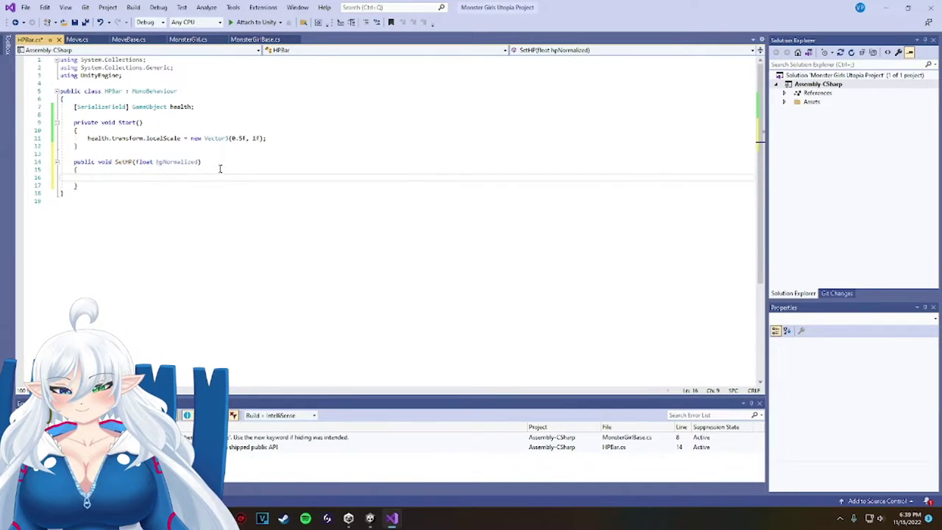
In SetHP, assign health.transform.localScale the value new Vector3(hpNormalized, 1f).
text(health.transform.localScale)
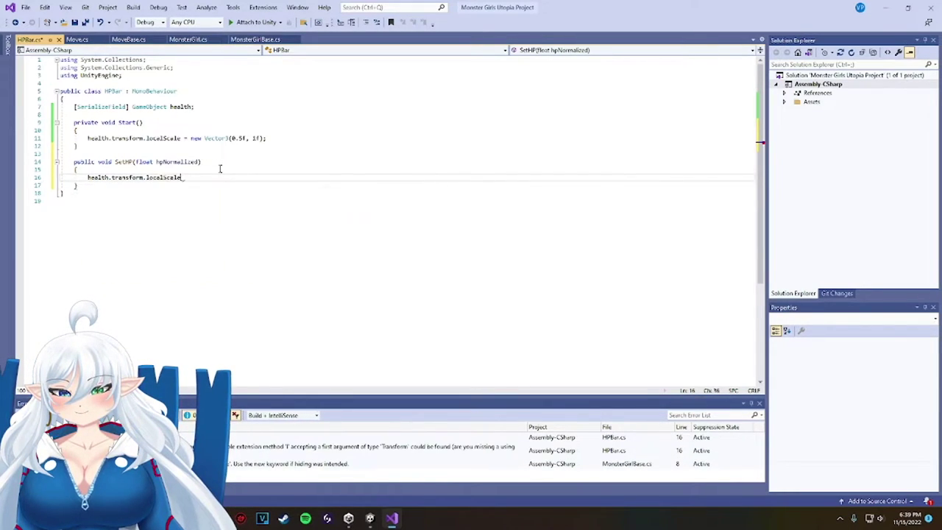
text( = new Vect)
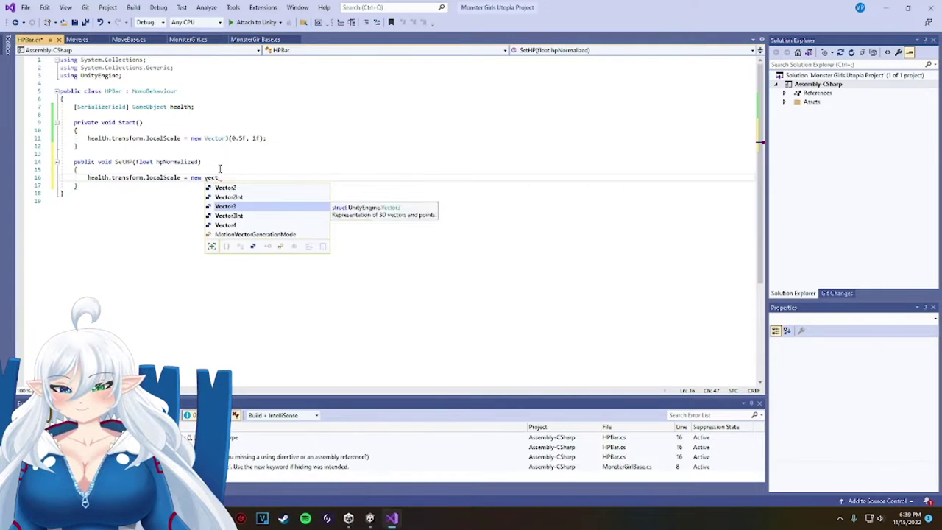
text(or3(hpNorm)
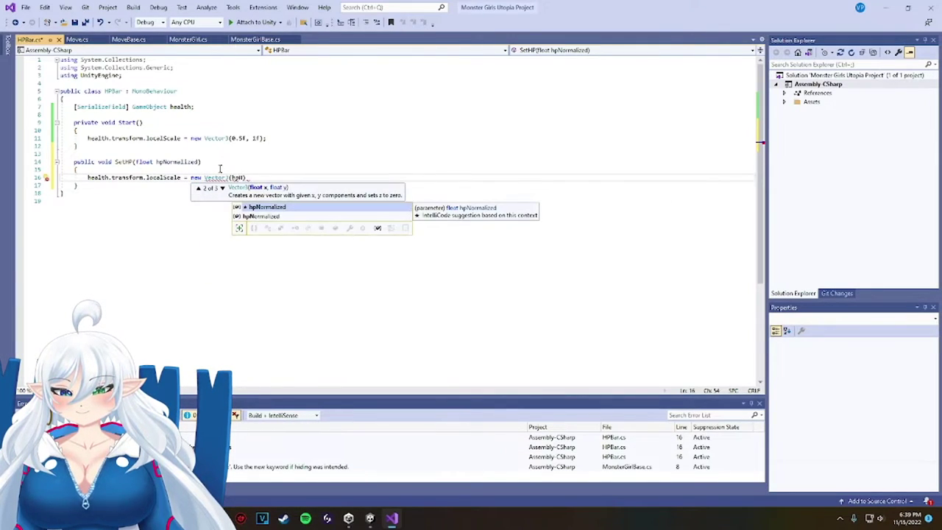
key(Tab)
text(, 1f);)
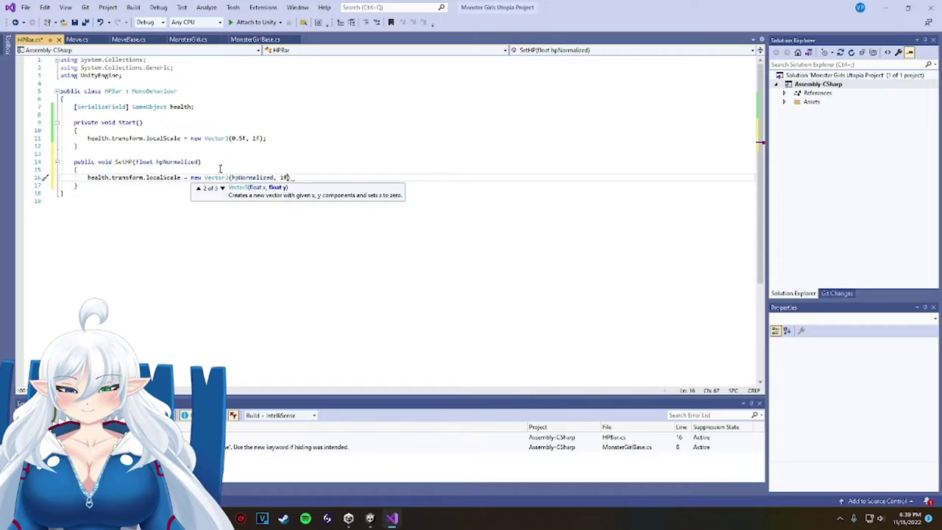
Delete the Start method from the HPBar class.
drag(61, 122, 126, 153)
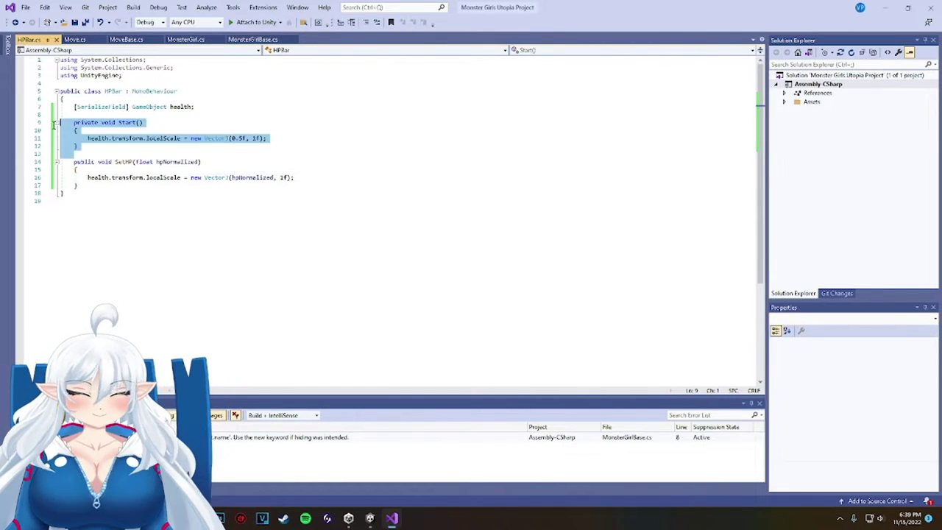
key(Delete)
key(Delete)
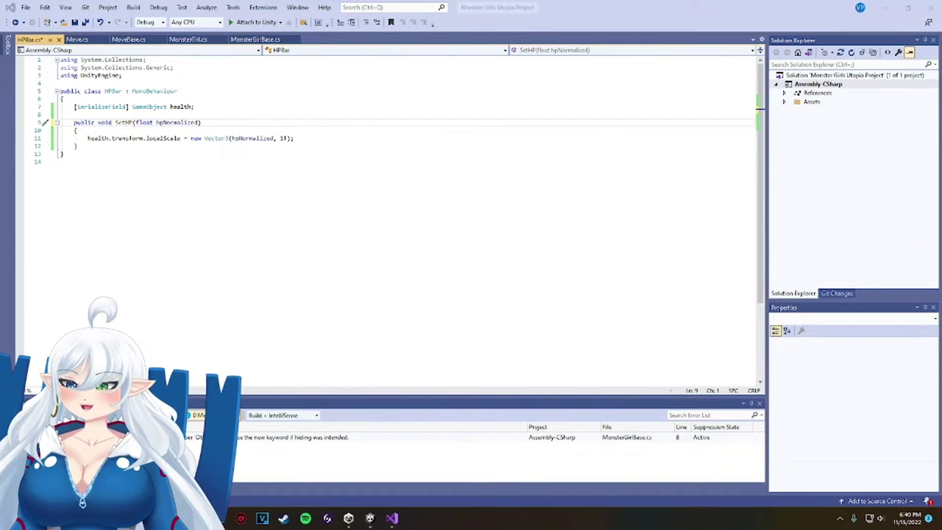
Switch to Unity, create a C# script named BattleHud and open it in Visual Studio.
click(369, 518)
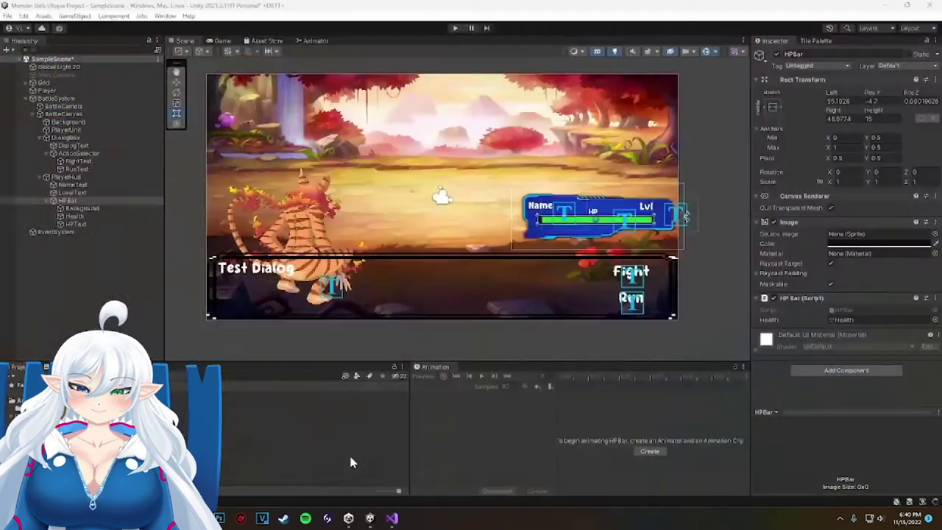
right_click(167, 438)
mouse_move(213, 172)
click(386, 48)
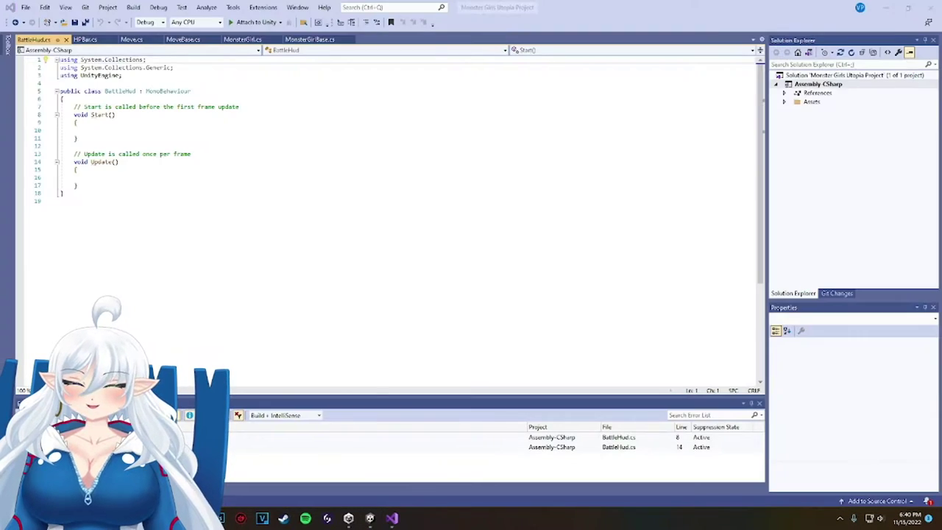
Replace the default Start and Update methods in BattleHud with the beginning of a [SerializeField] Text field.
drag(78, 186, 61, 108)
key(Delete)
key(Tab)
text([S)
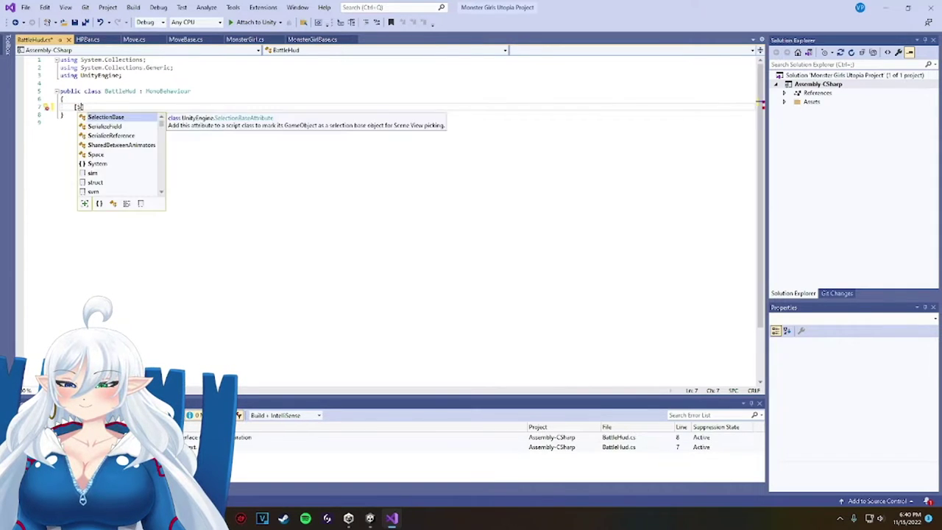
text(erializeField] text)
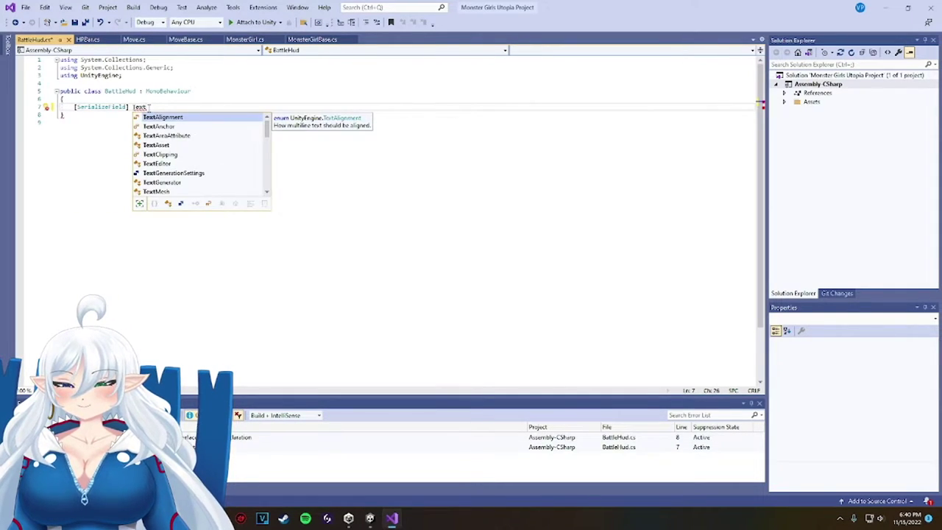
Add a using UnityEngine.UI; directive below using UnityEngine;.
click(153, 75)
key(Return)
text(using)
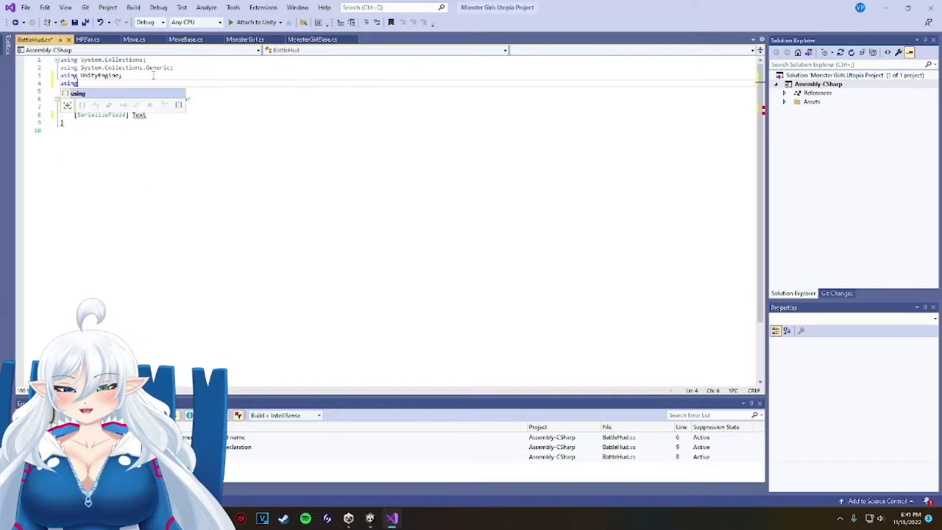
text( UnityEngine.)
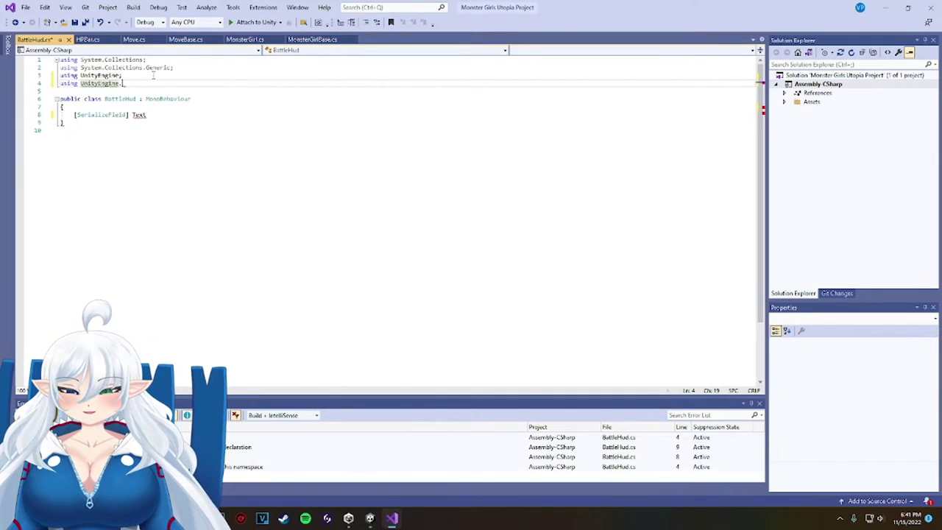
text(UI;)
Name the serialized Text field nameText and add a second serialized Text field named levelText.
click(152, 114)
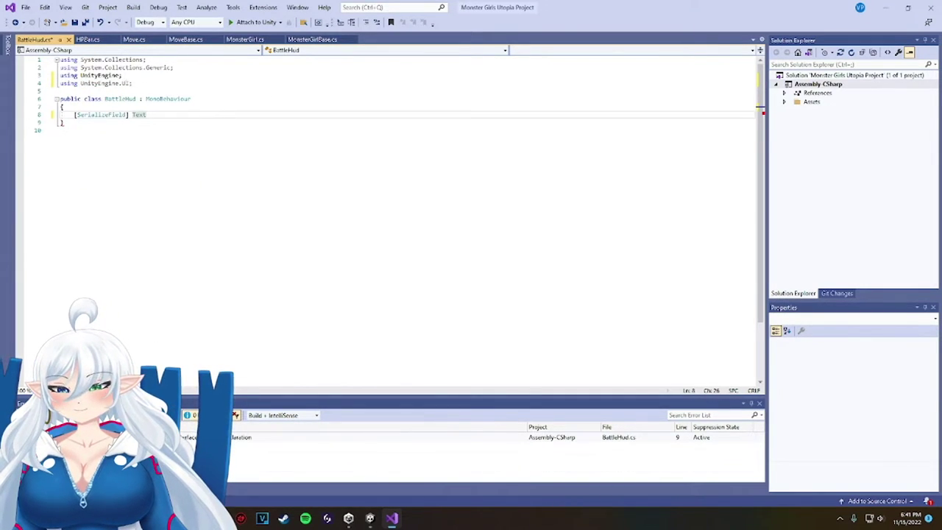
key(Return)
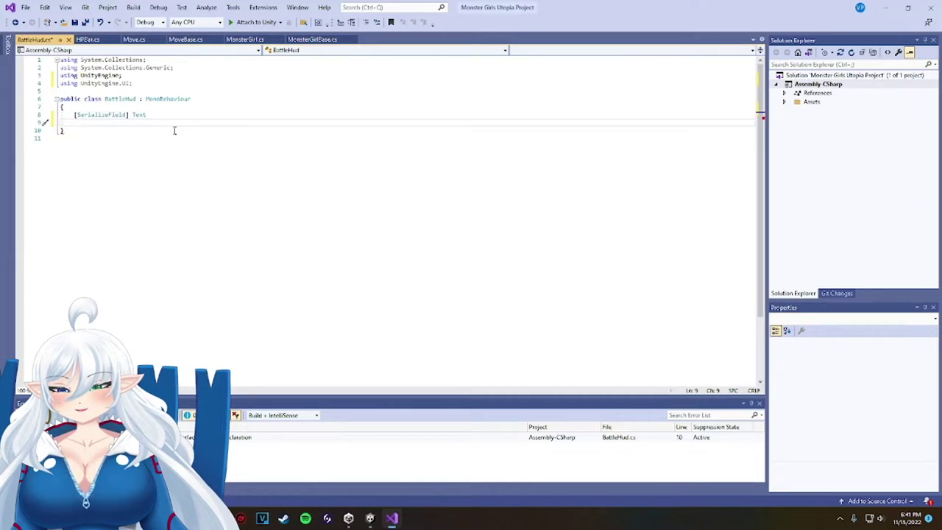
text([SerializeField] Text)
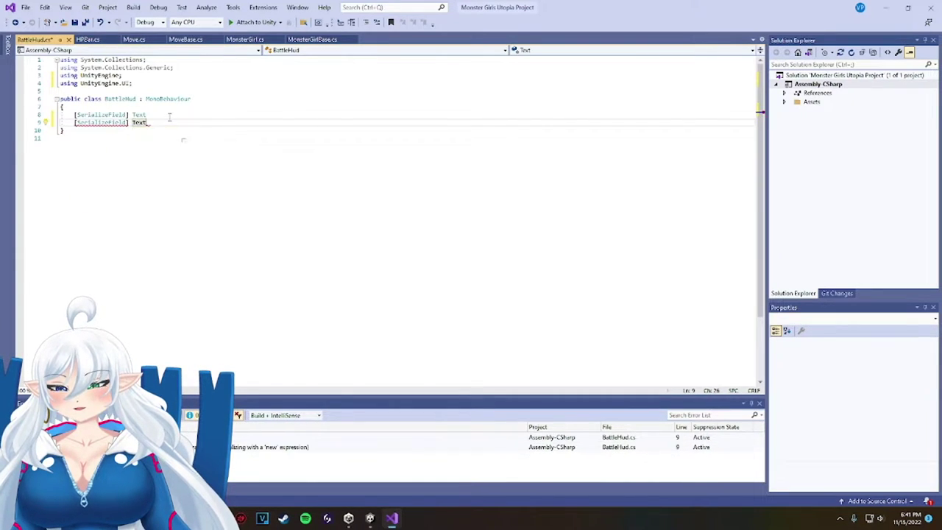
click(169, 115)
text(nameText;)
click(168, 122)
text(levelText;)
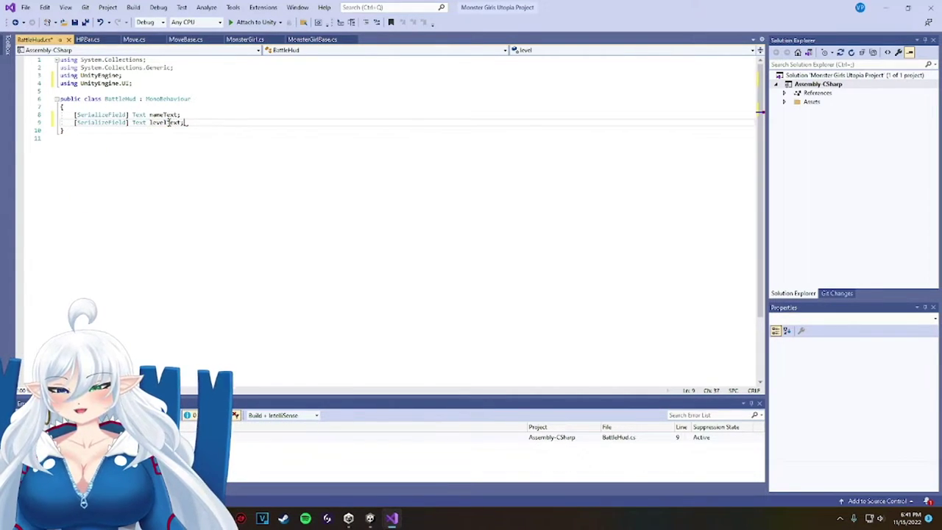
Add a third serialized field of type HPBar named hpBar below levelText.
key(Return)
text([SerializeField] Text)
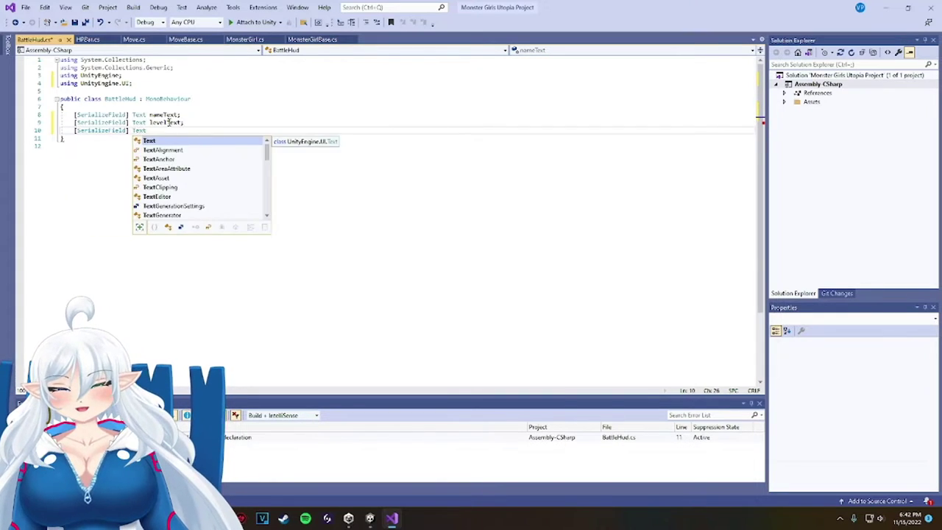
text( levelText;)
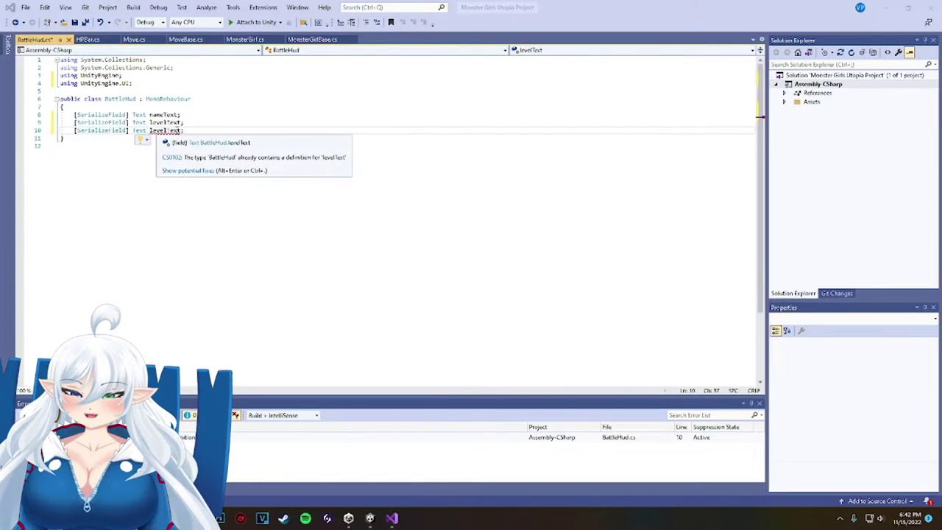
text(HPBar )
mouse_move(147, 131)
mouse_down()
mouse_move(133, 131)
mouse_move(154, 132)
mouse_up()
text(hpBar)
click(185, 130)
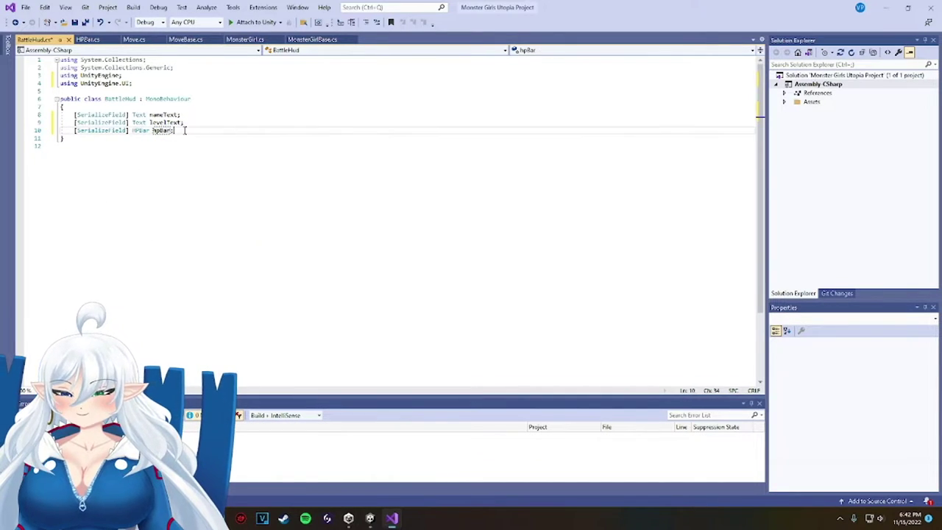
Add an empty public void SetData(MonsterGirl monsterGirl) method below the fields.
key(Return)
key(Return)
text(public void Set)
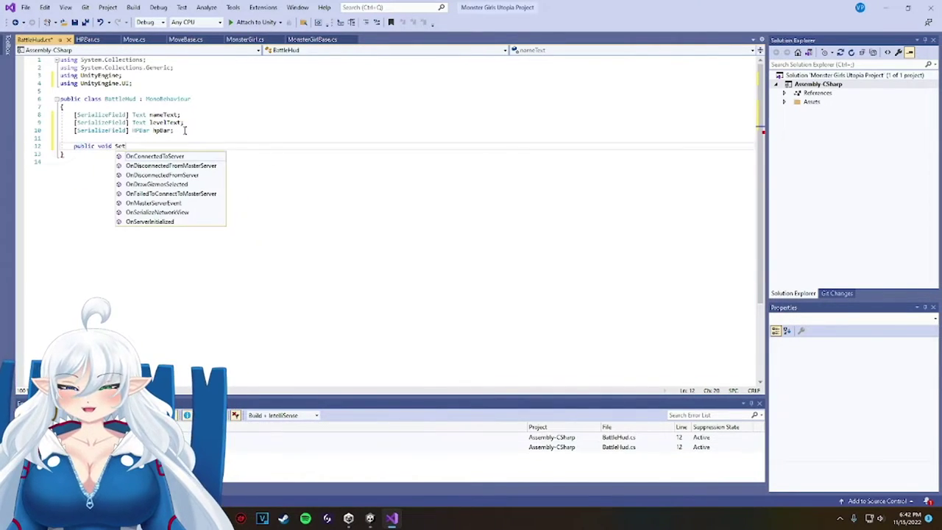
text(Data()MonsterGirl)
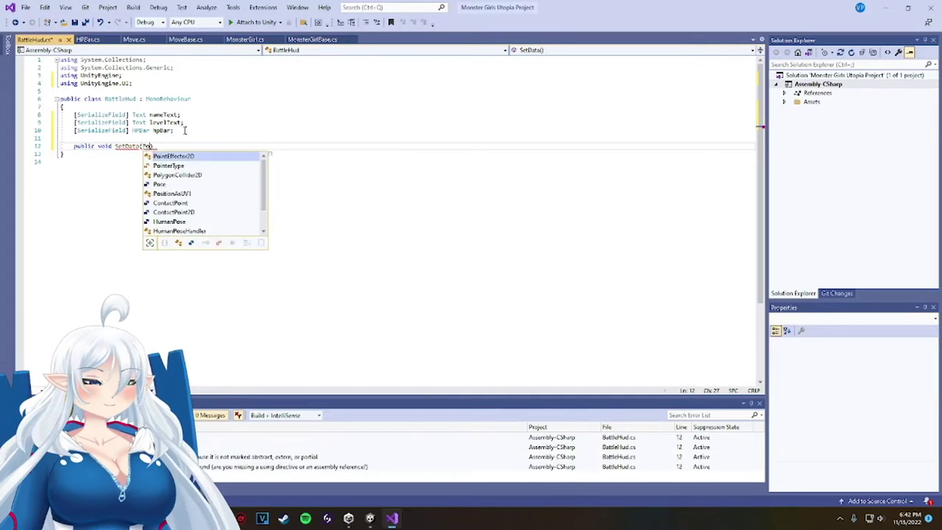
text( monsterGirl)
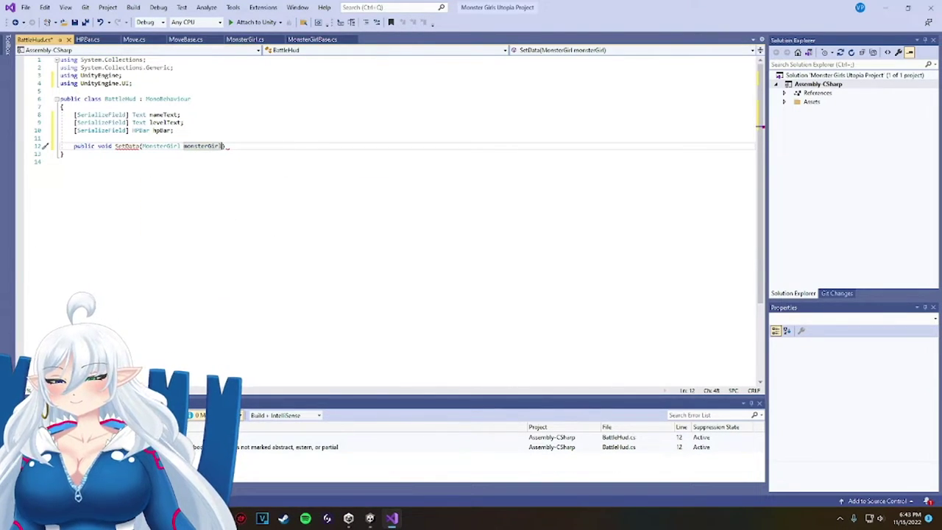
key(Return)
text({)
key(Return)
Begin the SetData body with an assignment of Monster. to nameText.text.
text(nameText.t)
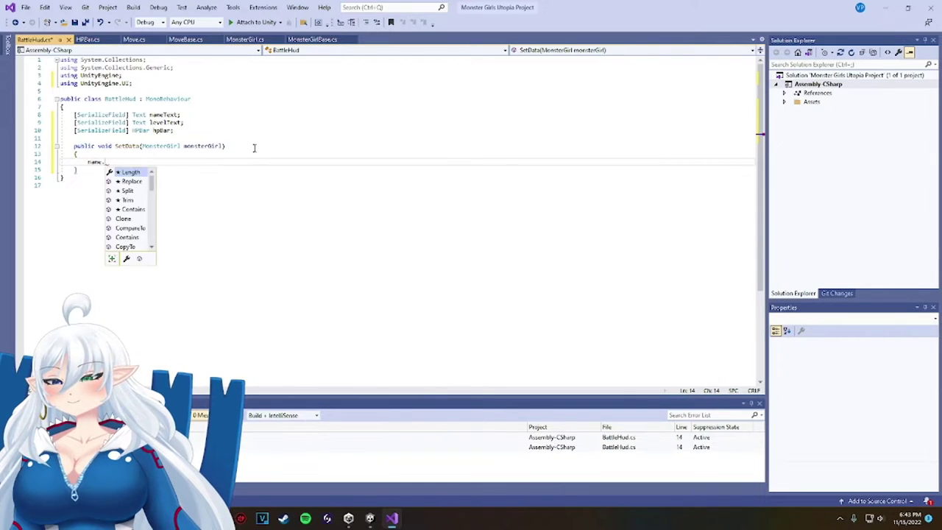
text(ext = Monster)
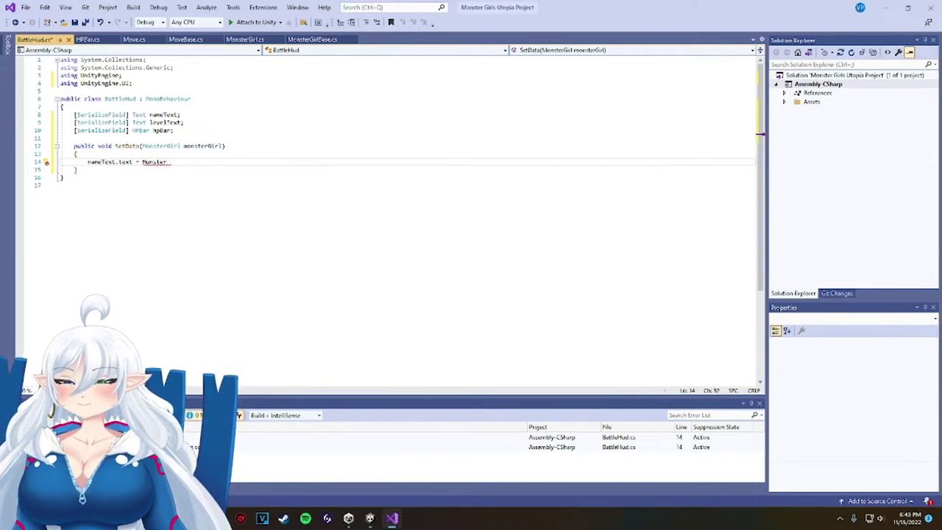
double_click(161, 147)
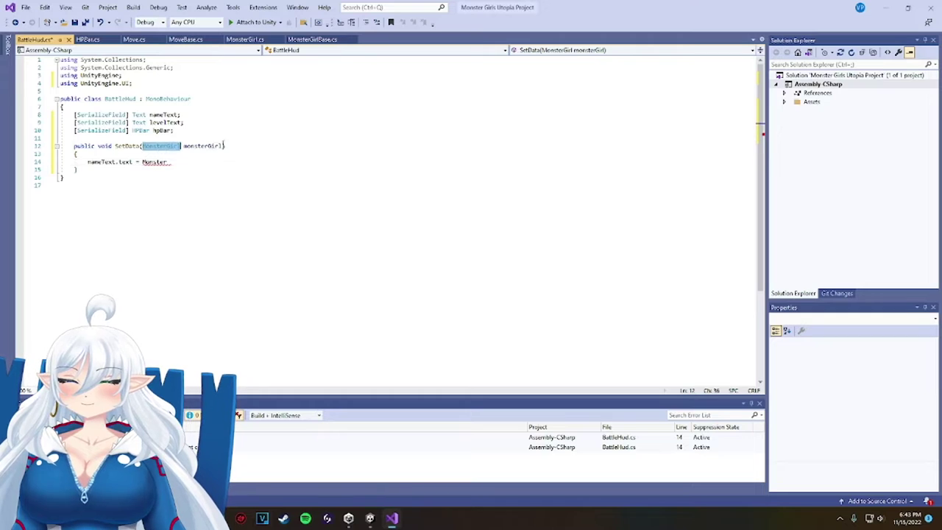
double_click(202, 147)
click(192, 160)
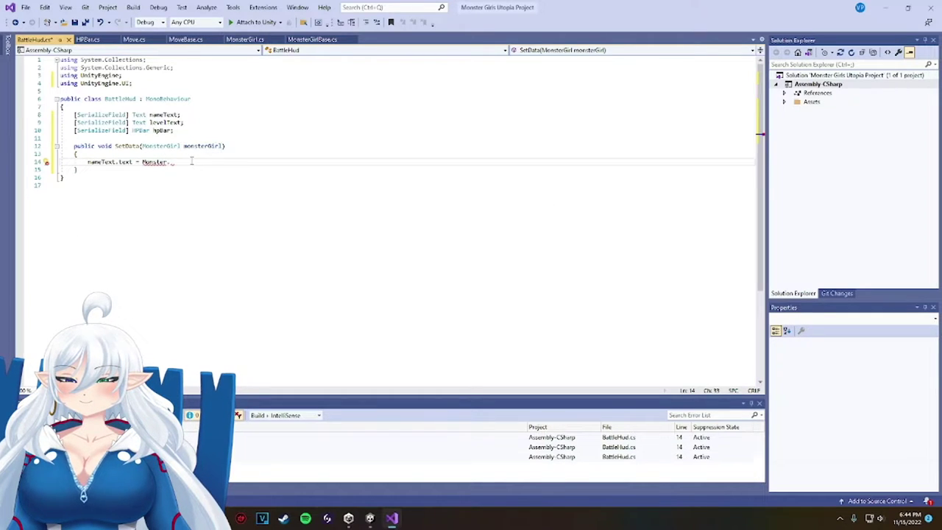
In MonsterGirl.cs, make the MonsterGirlBase _base field public and append { get; set;} accessors.
click(245, 40)
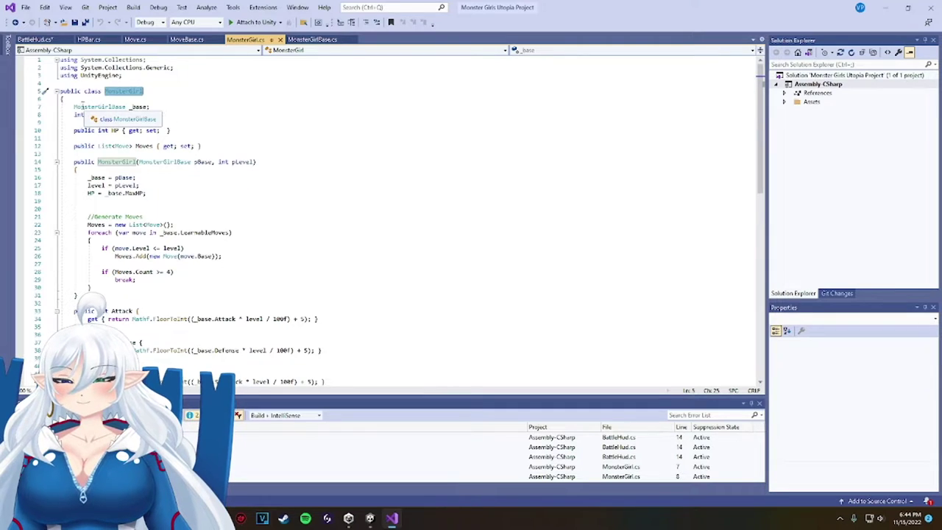
click(74, 107)
text(public)
click(198, 107)
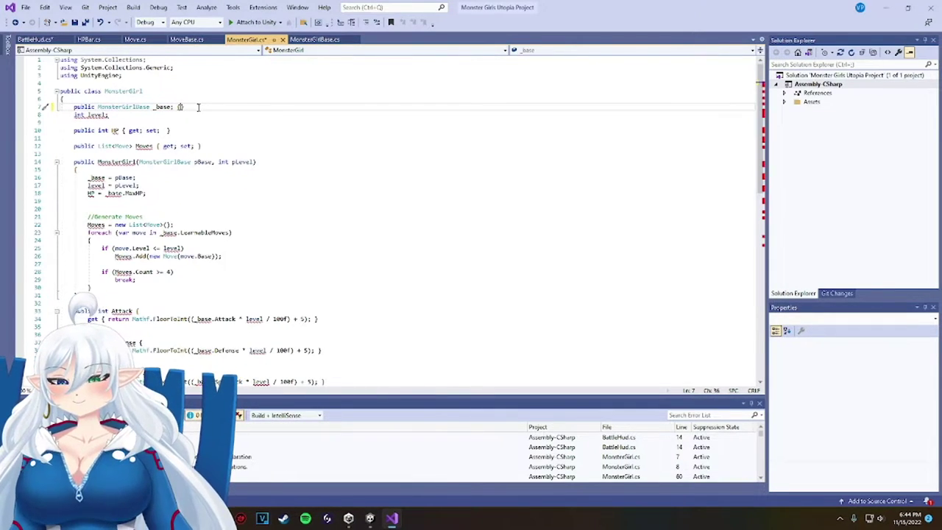
text({ get; set;})
Try to make the int level field public with { get; set; } appended after its semicolon, and undo the edit.
click(73, 114)
text(public)
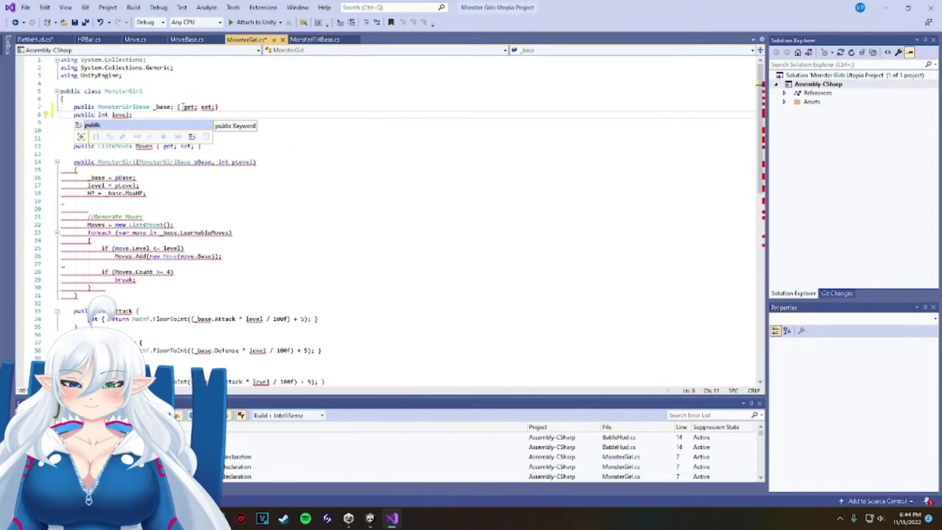
key(End)
text({ get;)
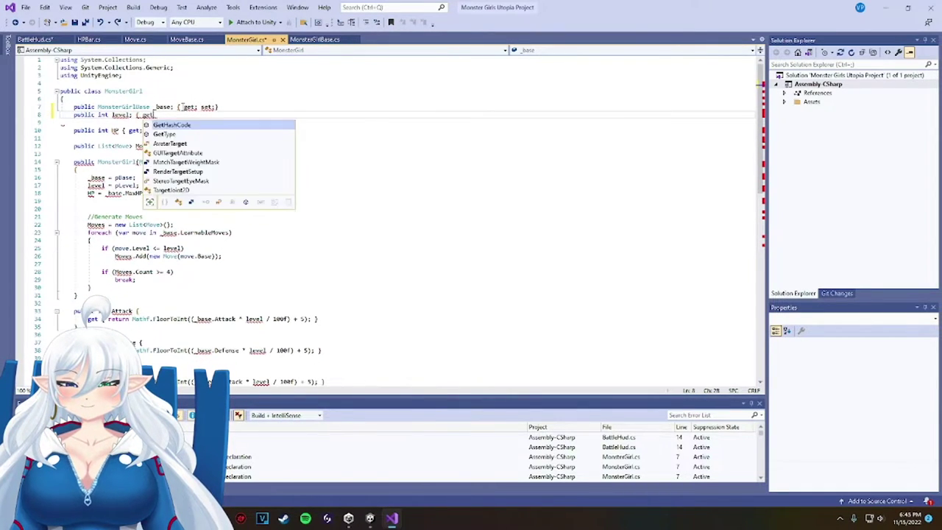
text( AudioSettings;)
click(184, 137)
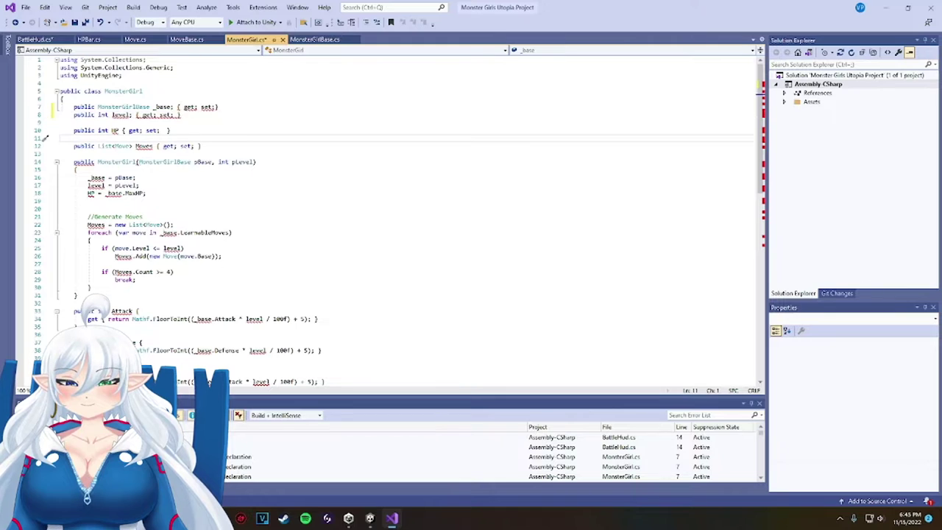
click(181, 115)
key(ctrl+z)
key(ctrl+z)
key(ctrl+z)
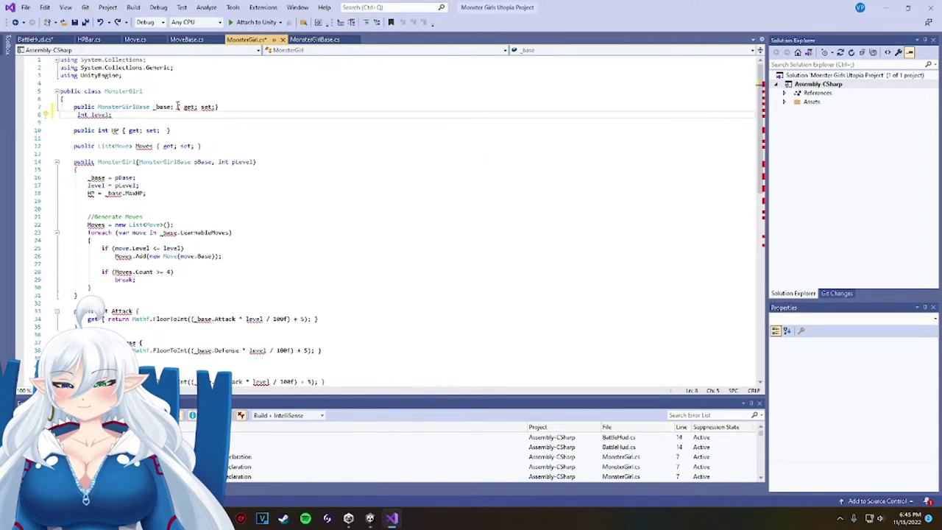
Remove the semicolon after _base and turn level into a public int property with { get; set; }.
click(175, 106)
key(BackSpace)
click(143, 116)
text(public)
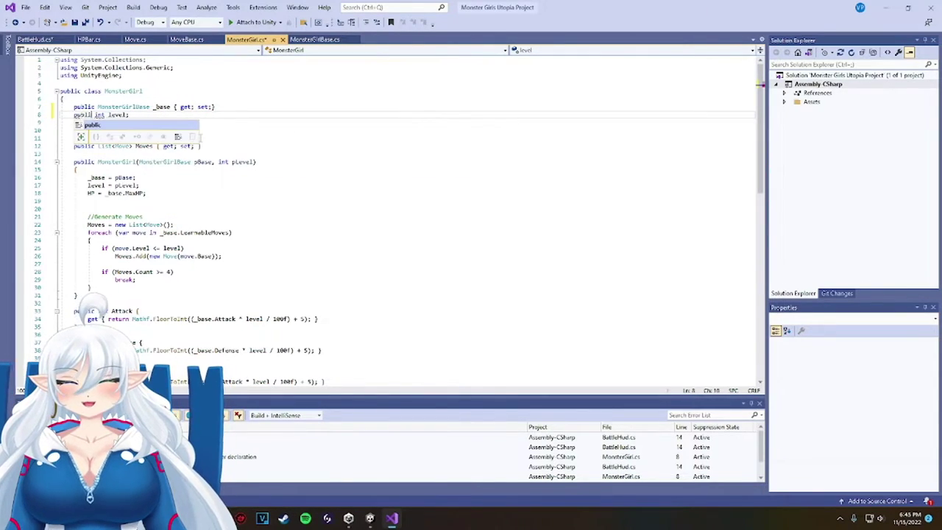
key(End)
key(BackSpace)
text({ get; set;)
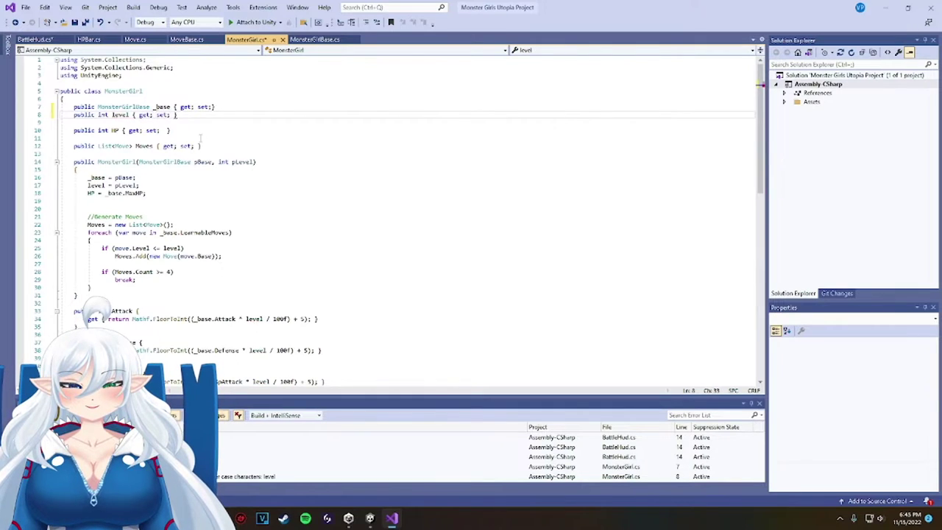
Return to the unfinished nameText.text assignment in BattleHud.cs.
double_click(368, 447)
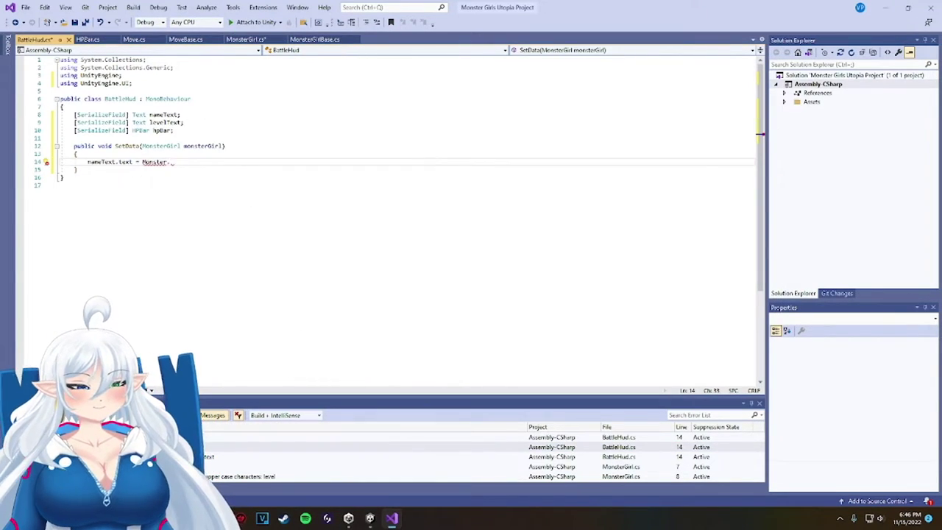
In MonsterGirl.cs, rename the _base property to Base across all references and save the script.
key(ctrl+s)
key(ctrl+Tab)
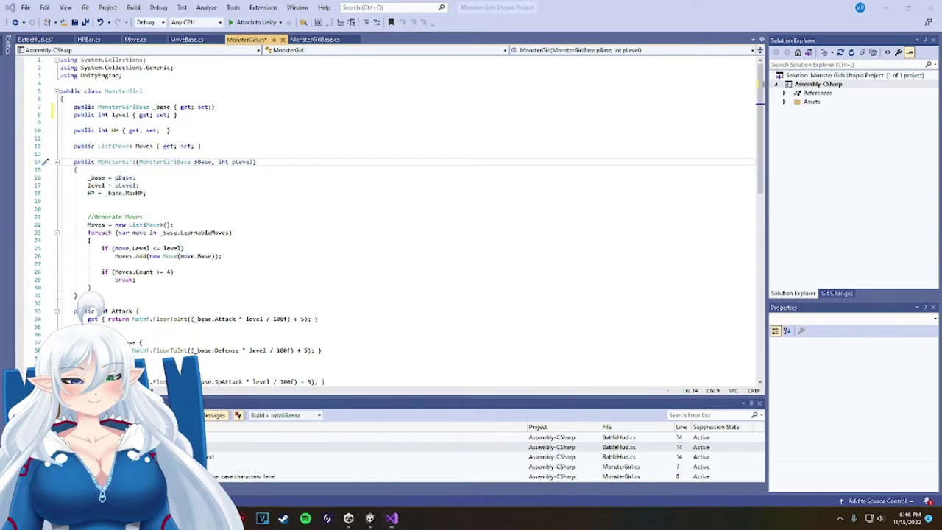
right_click(162, 107)
click(188, 124)
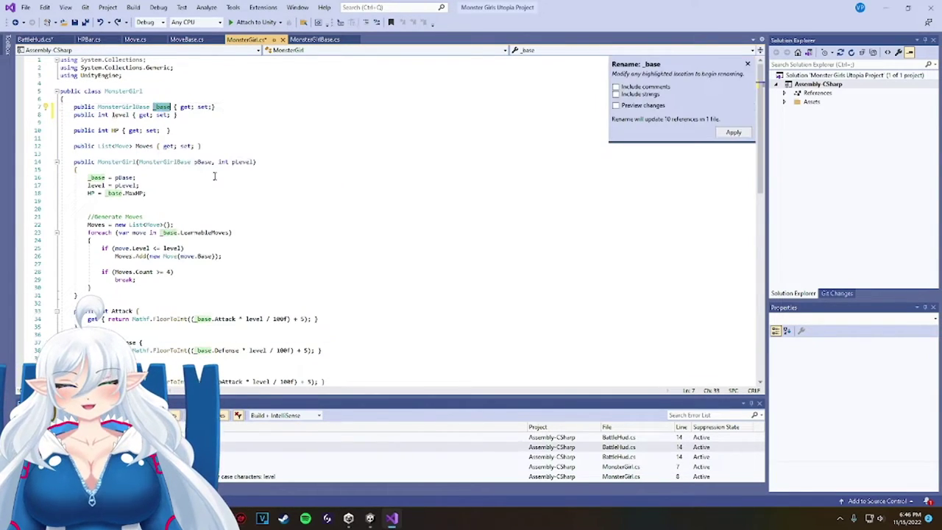
text(Base)
key(Return)
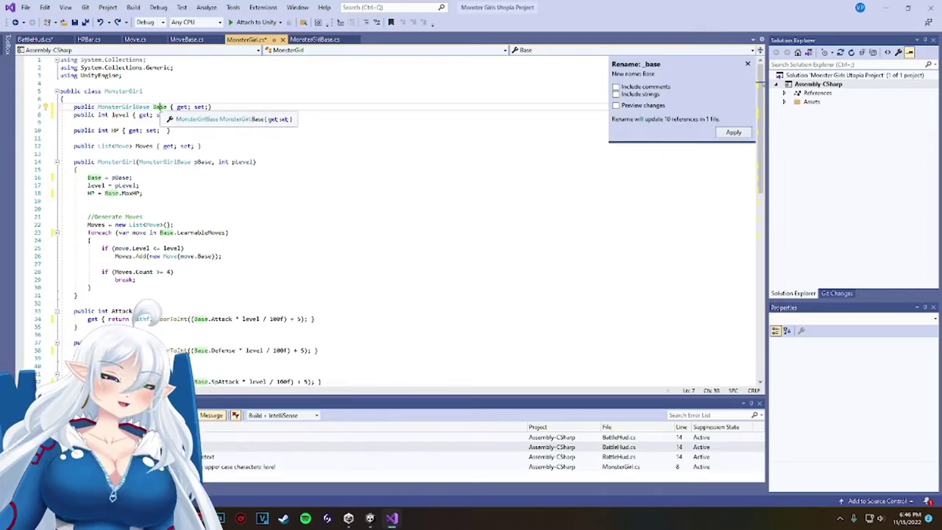
key(ctrl+s)
Rename the level property of the MonsterGirl class to Level across all references.
right_click(120, 115)
click(163, 134)
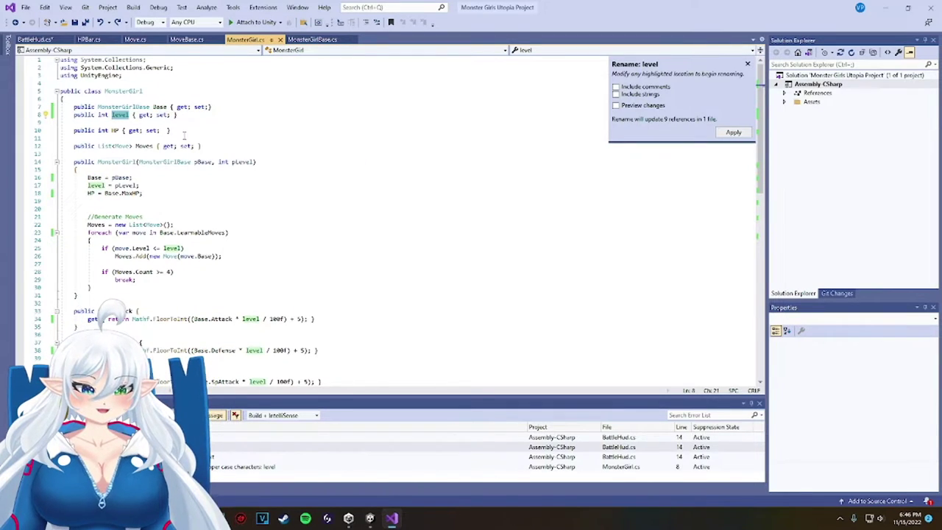
text(Level)
key(Return)
Change the HP assignment in the MonsterGirl constructor to use MaxHP directly, without the Base prefix.
drag(96, 194, 88, 195)
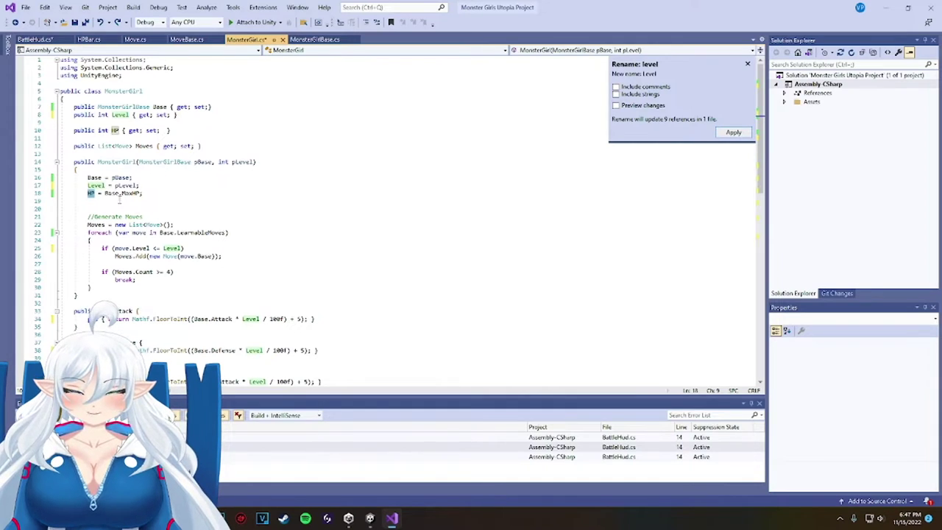
double_click(110, 193)
key(Delete)
key(Delete)
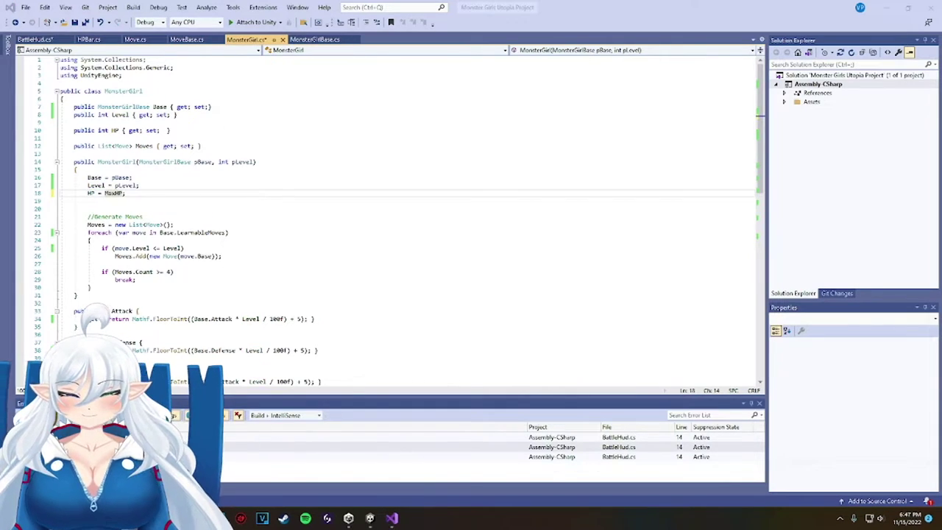
In BattleHud.cs, complete the nameText.text assignment in SetData as monsterGirl.Base.Name.
key(ctrl+Tab)
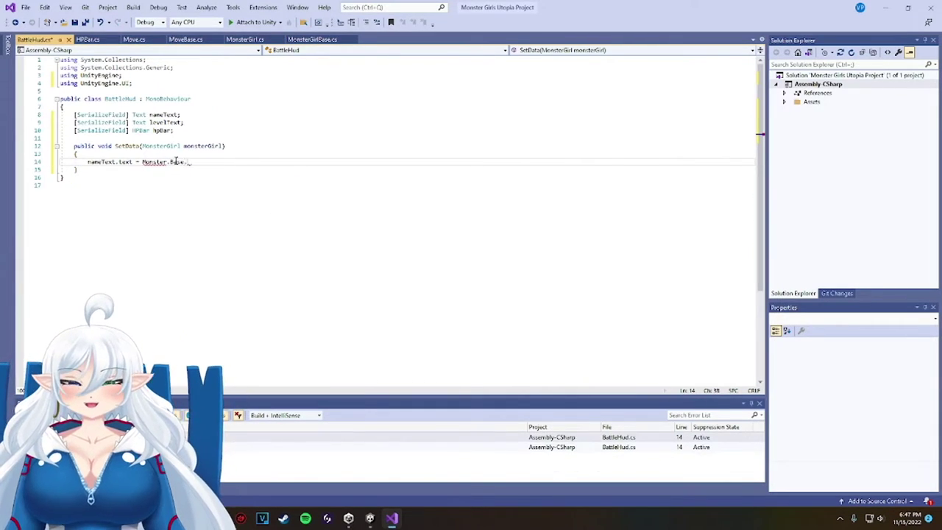
text(irl)
click(146, 162)
key(BackSpace)
text(m)
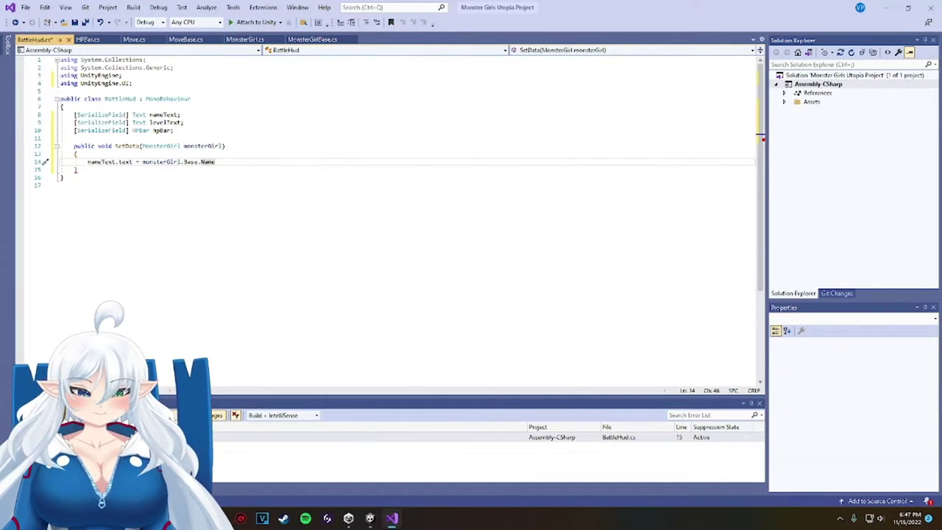
Add the line levelText.text = "Lvl" + monsterGirl.Level; to SetData and end the nameText line with a semicolon.
key(Down)
key(Up)
key(Return)
text(l)
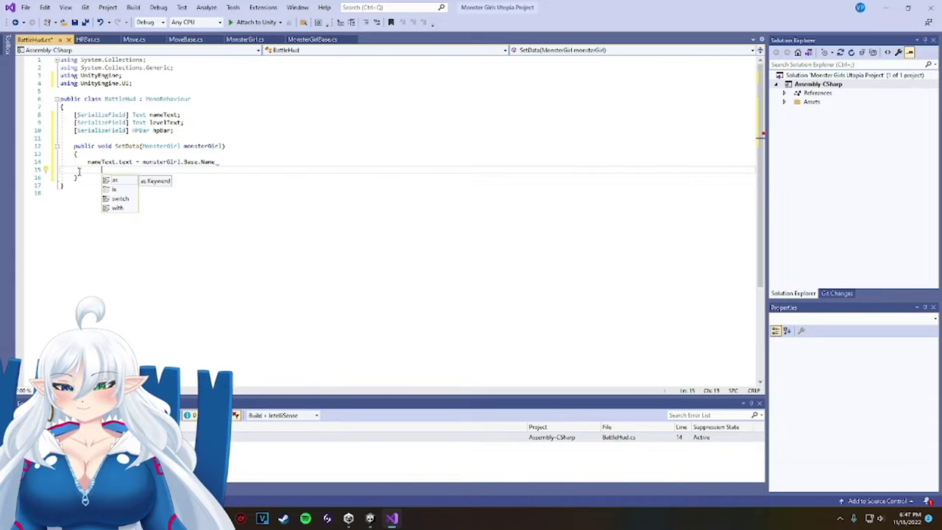
key(BackSpace)
key(BackSpace)
key(BackSpace)
key(BackSpace)
key(BackSpace)
text(levelText.text =)
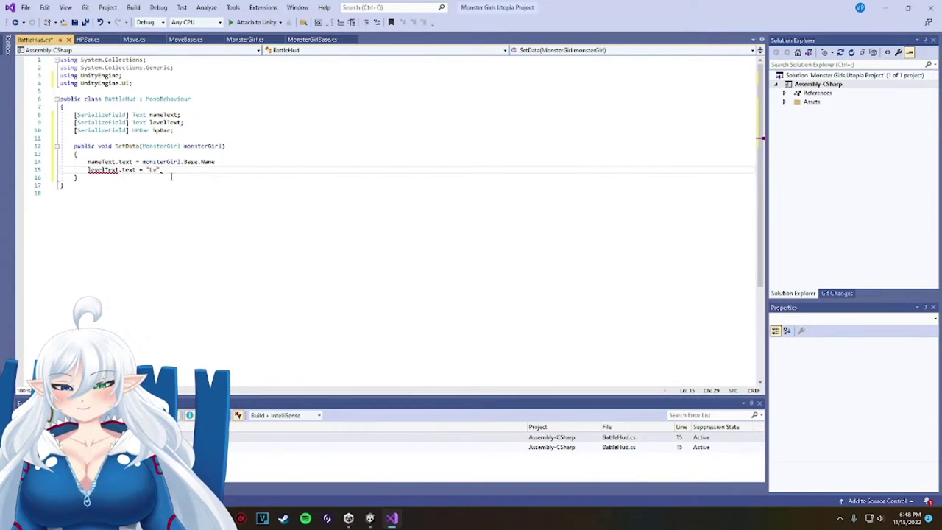
text( "Lvl" + monsterGirl.Level;)
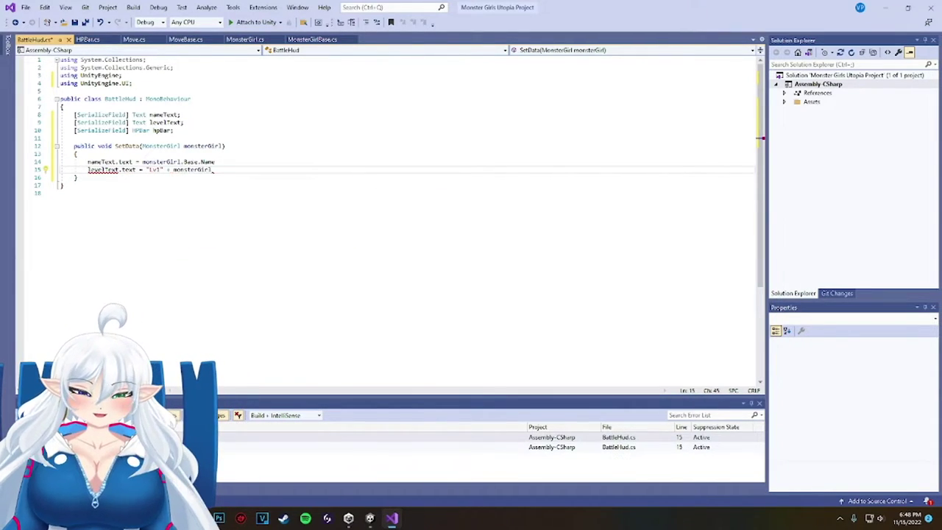
click(221, 161)
text(;)
Add the line hpBar.SetHP((float) monsterGirl.HP / monsterGirl.MaxHP); at the end of SetData and save the script.
click(251, 170)
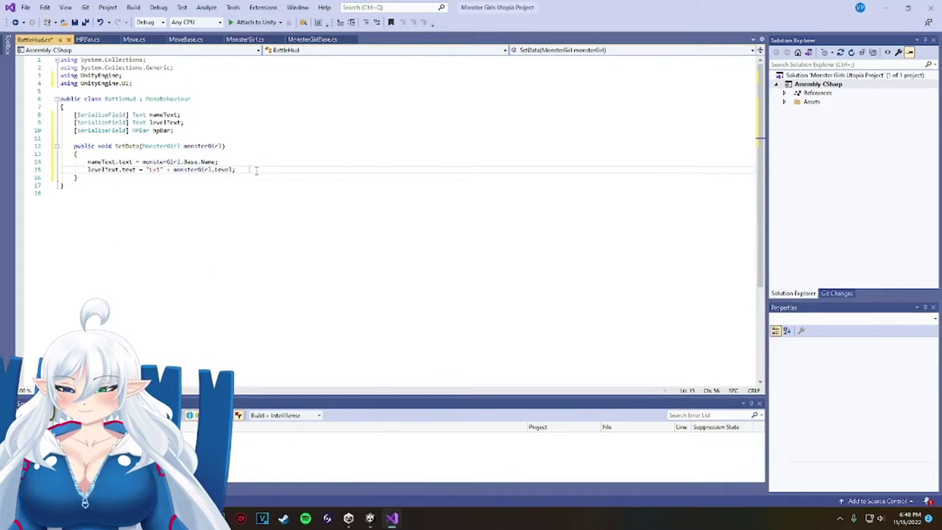
key(Return)
text(hpBar.)
key(Escape)
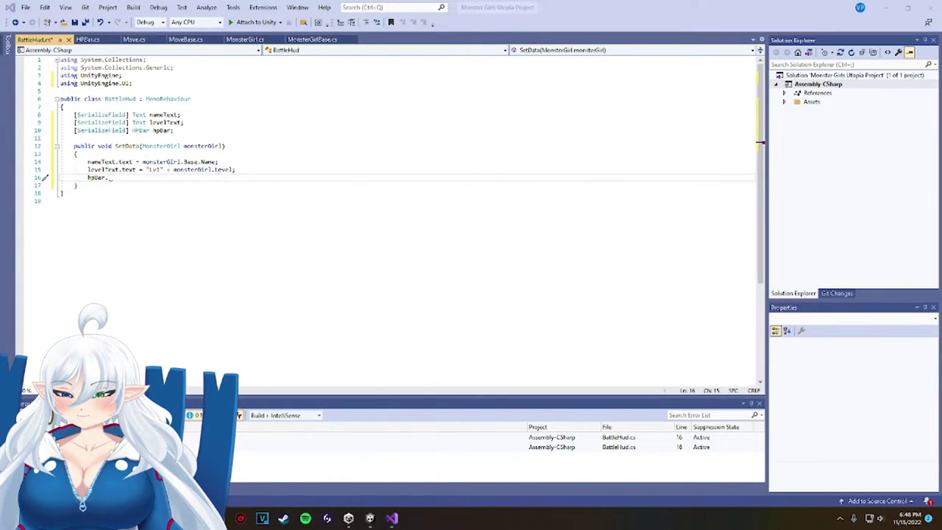
text(SetHP)
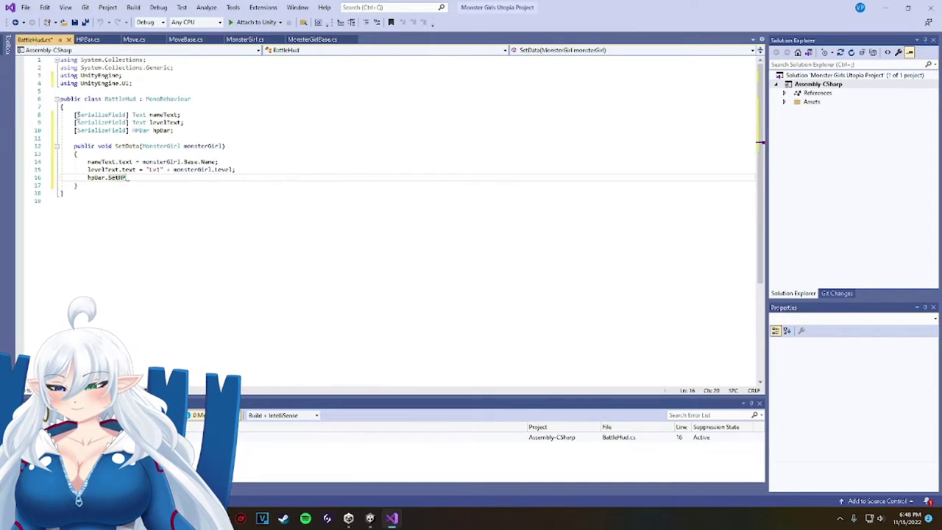
key(ctrl+s)
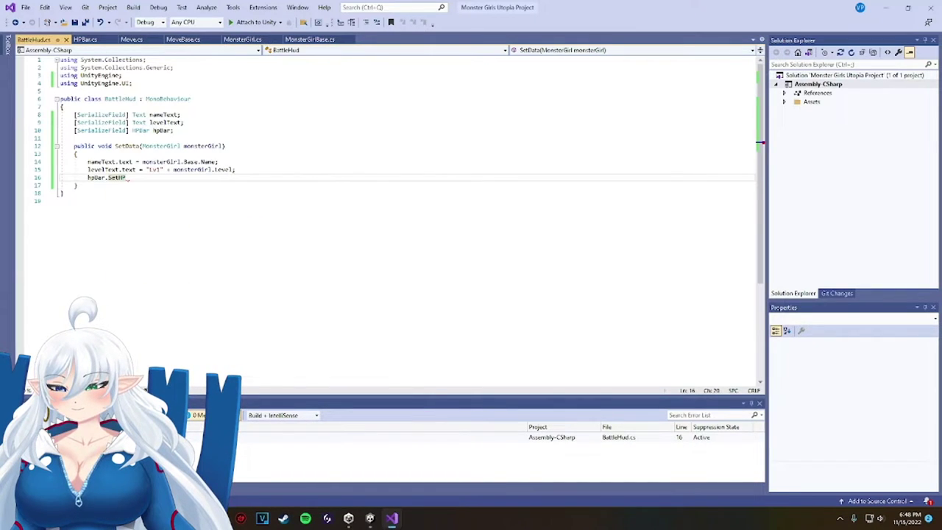
click(283, 520)
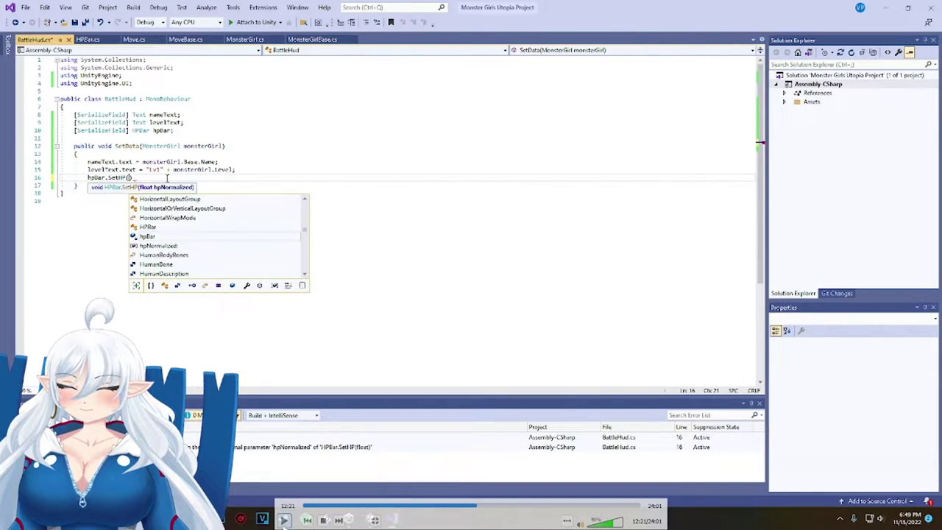
click(284, 520)
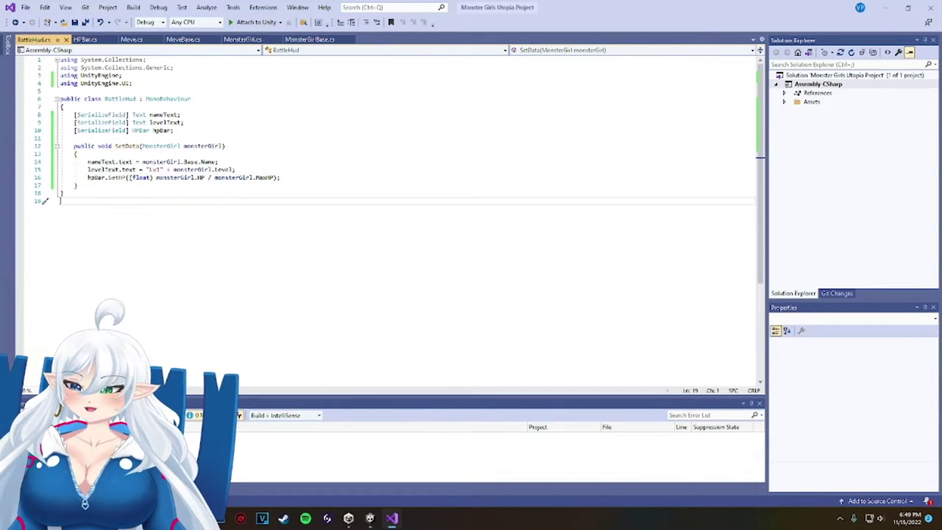
Switch to Unity and try to assign the NameText object to the Name Text reference of PlayerHud's Battle Hud script.
click(376, 520)
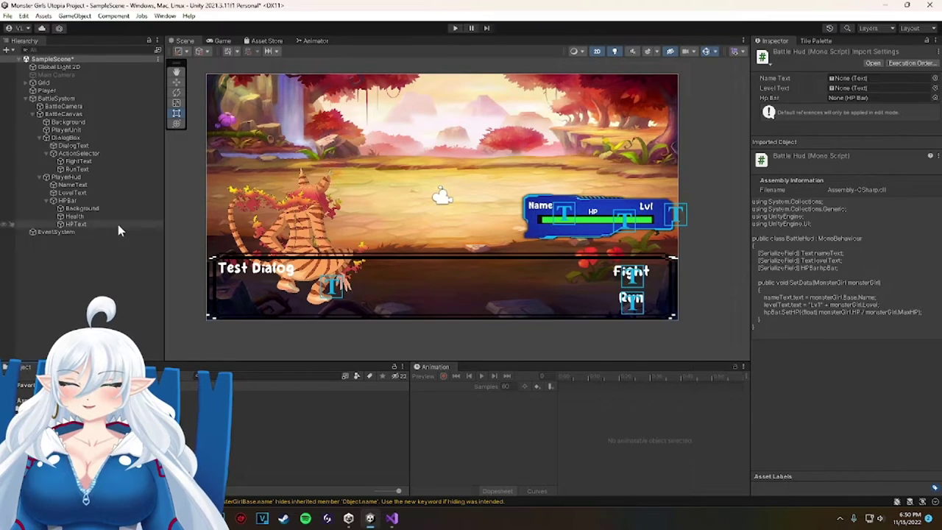
click(78, 177)
drag(184, 421, 449, 388)
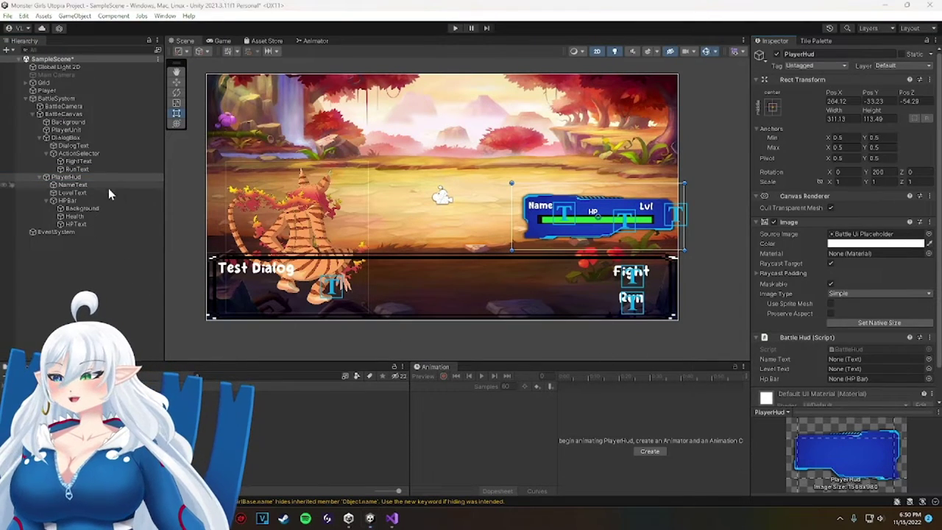
click(68, 184)
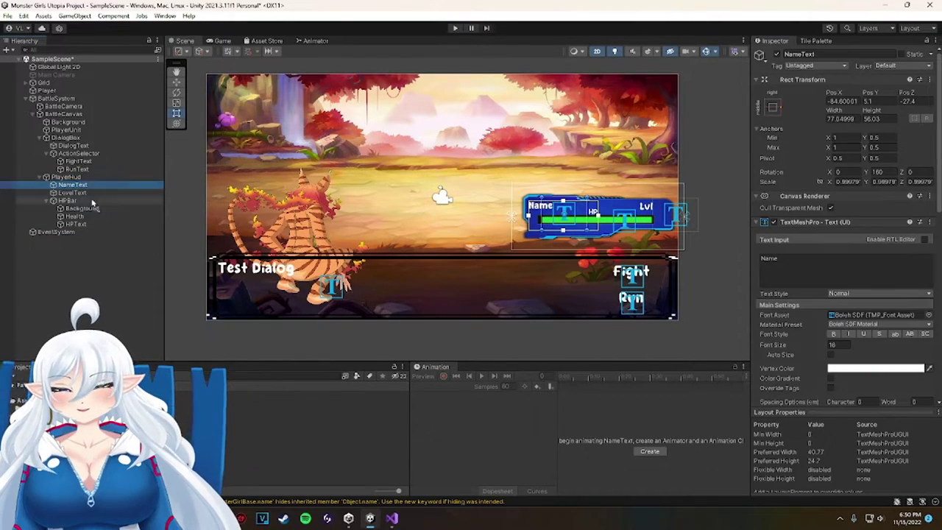
click(72, 178)
drag(72, 185, 861, 360)
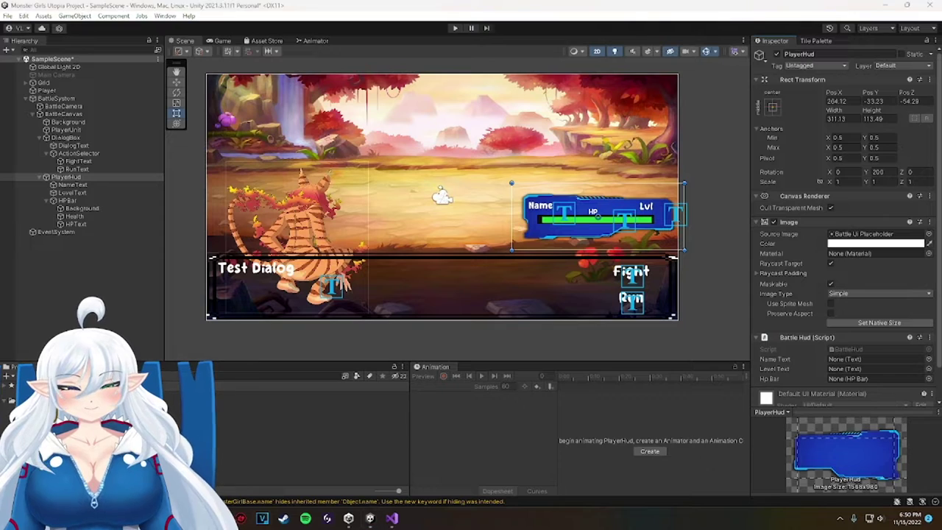
click(928, 359)
click(933, 304)
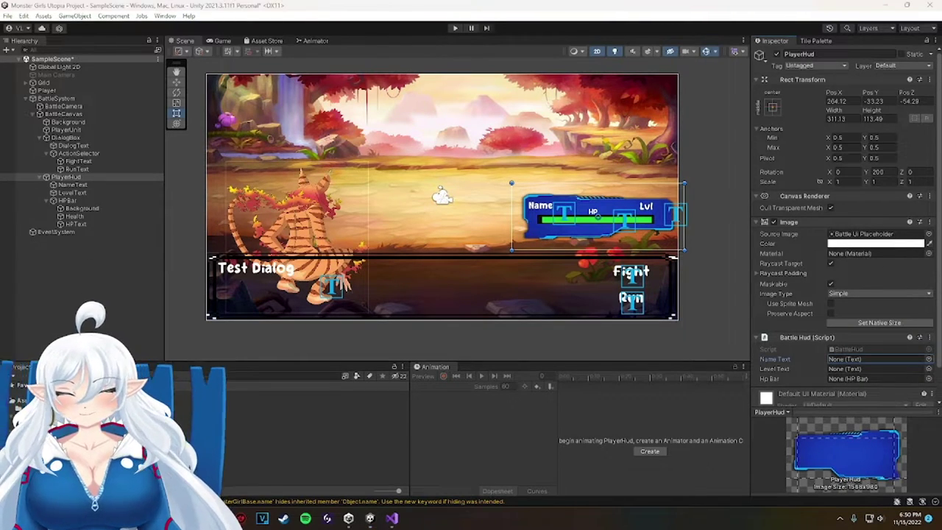
scroll(909, 328, down, 2)
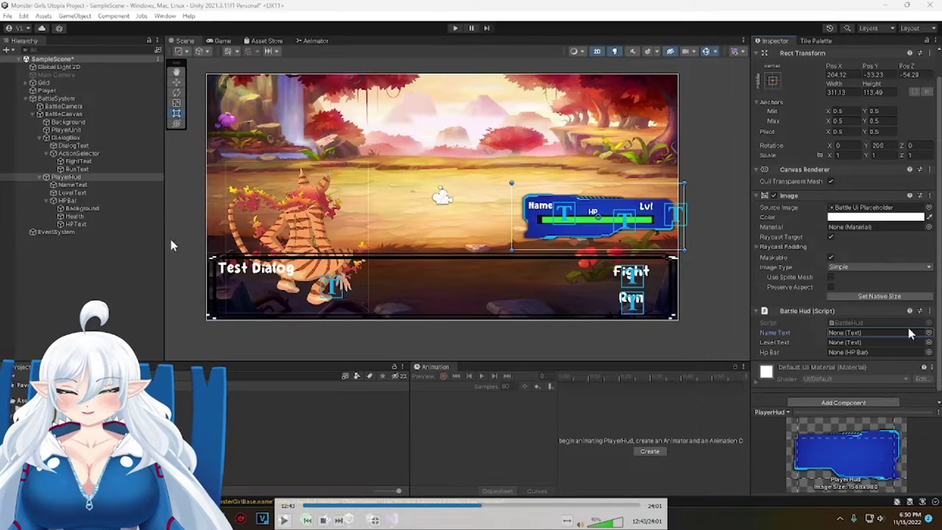
Return to the Unity scene and assign the HPBar object to the Hp Bar reference of PlayerHud's Battle Hud script.
click(284, 520)
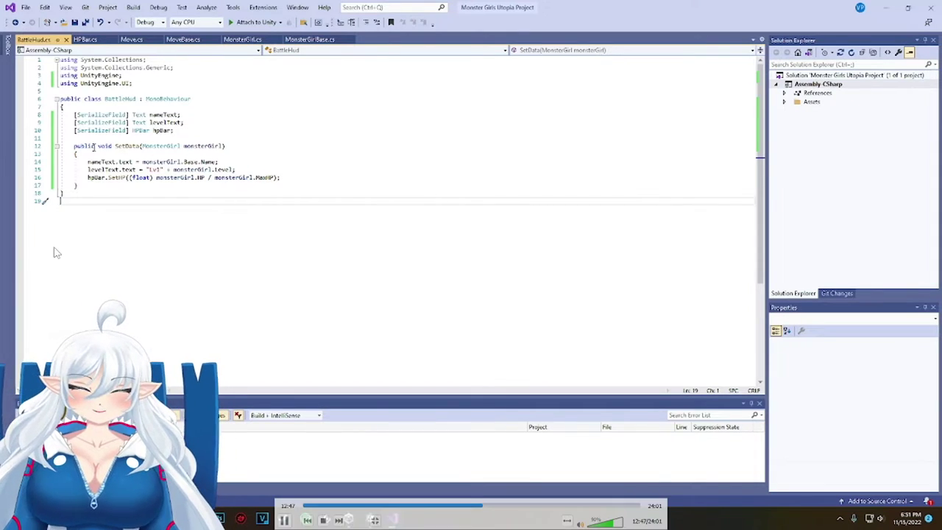
click(390, 518)
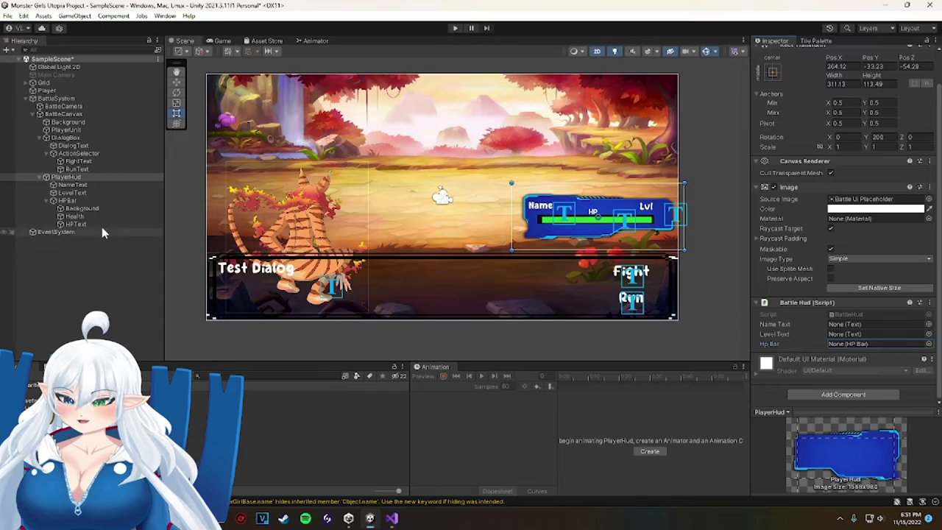
click(77, 209)
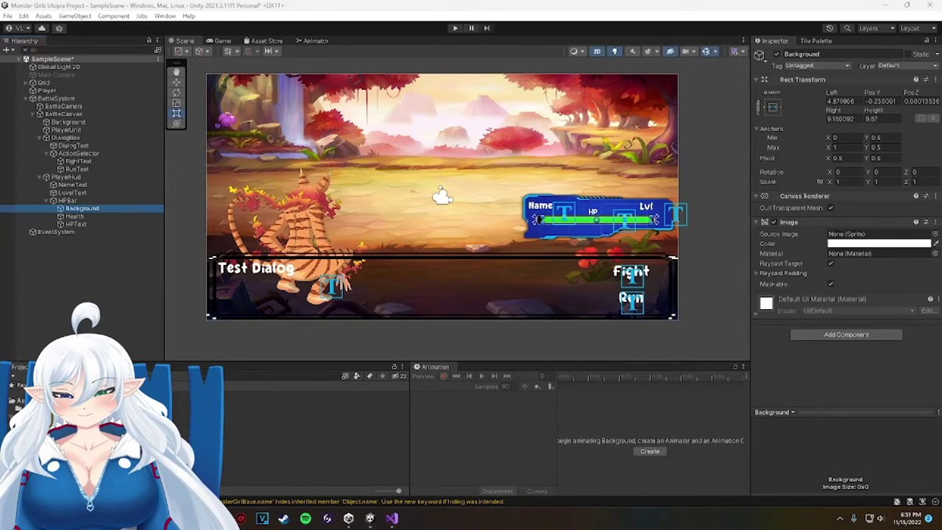
click(757, 314)
click(74, 216)
click(67, 201)
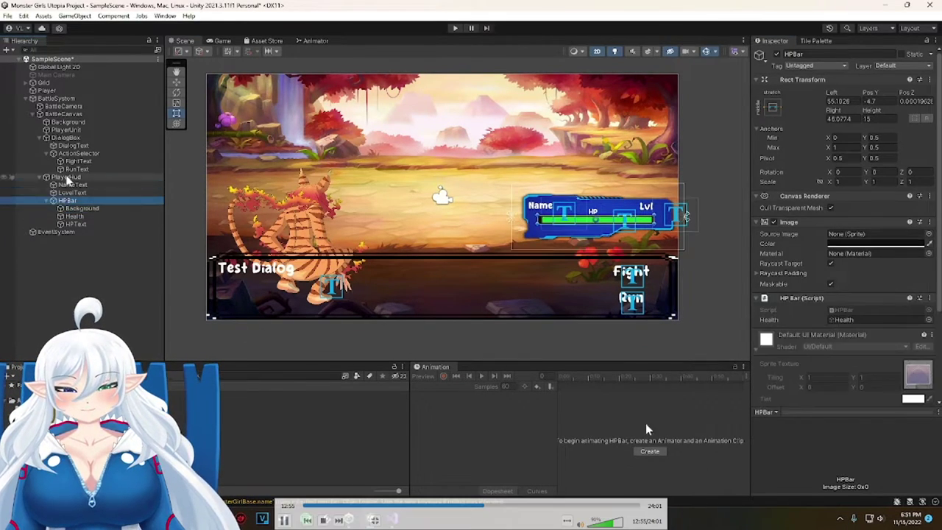
click(66, 177)
drag(67, 201, 889, 379)
Inspect the components of the LevelText, NameText, HPText and HPBar objects.
click(83, 193)
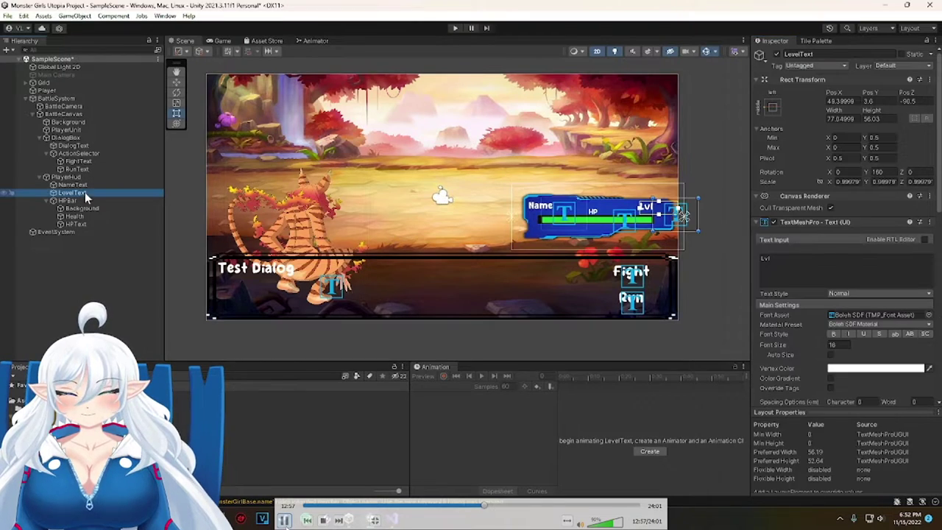
click(83, 184)
click(77, 223)
click(67, 200)
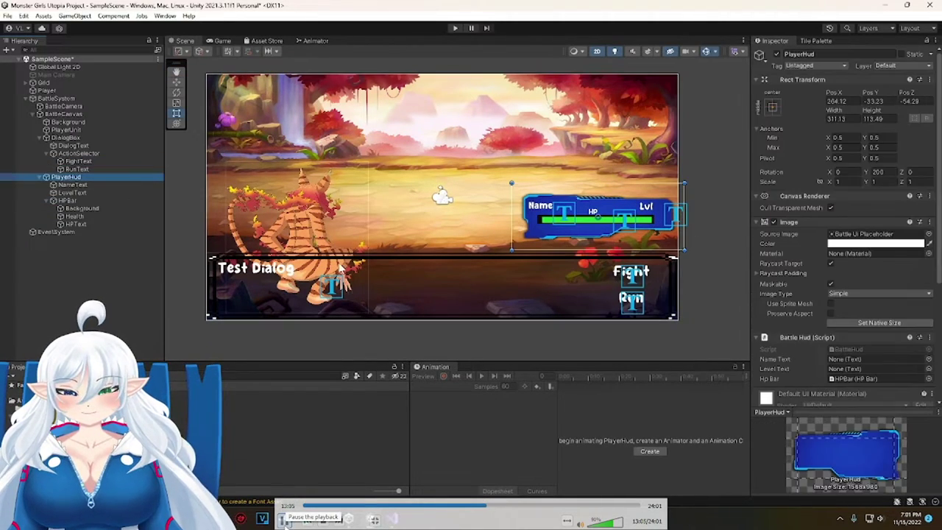
Try to add a legacy Text object from the PlayerHud object.
right_click(64, 177)
mouse_move(122, 230)
click(285, 522)
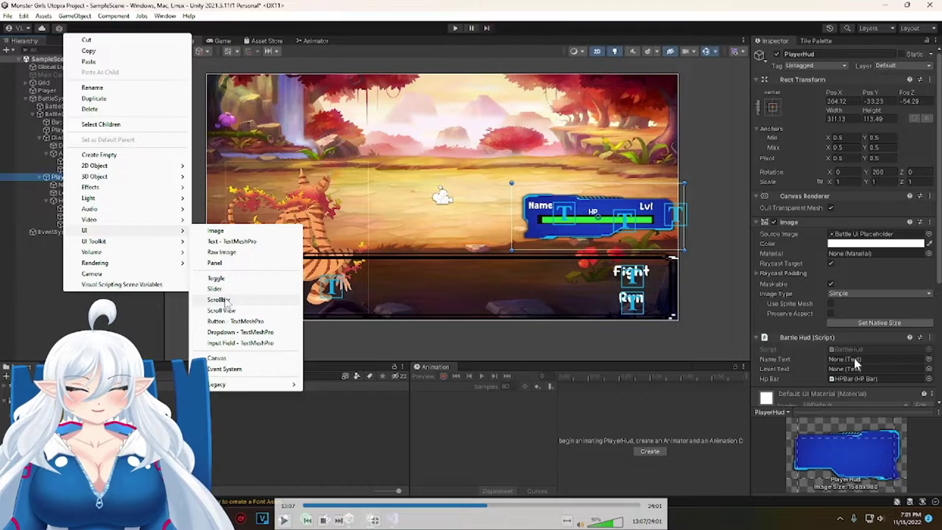
click(283, 520)
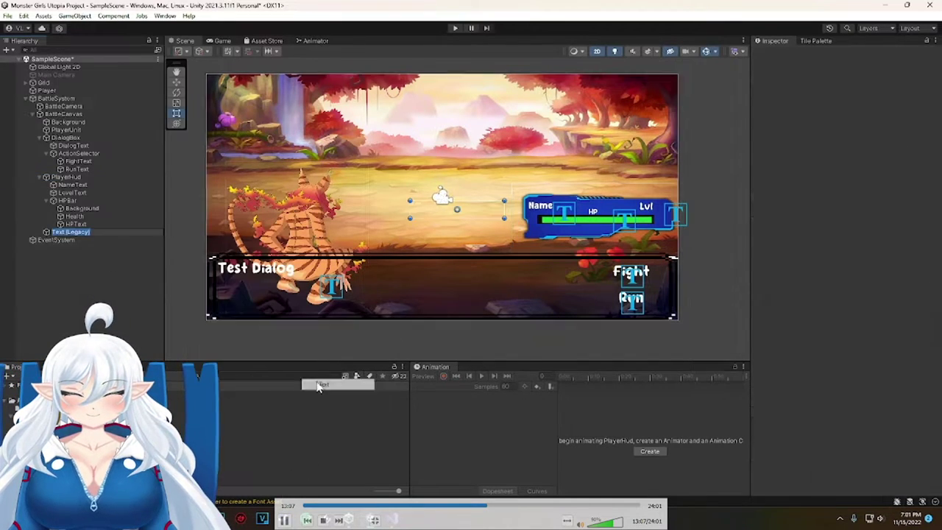
key(Left)
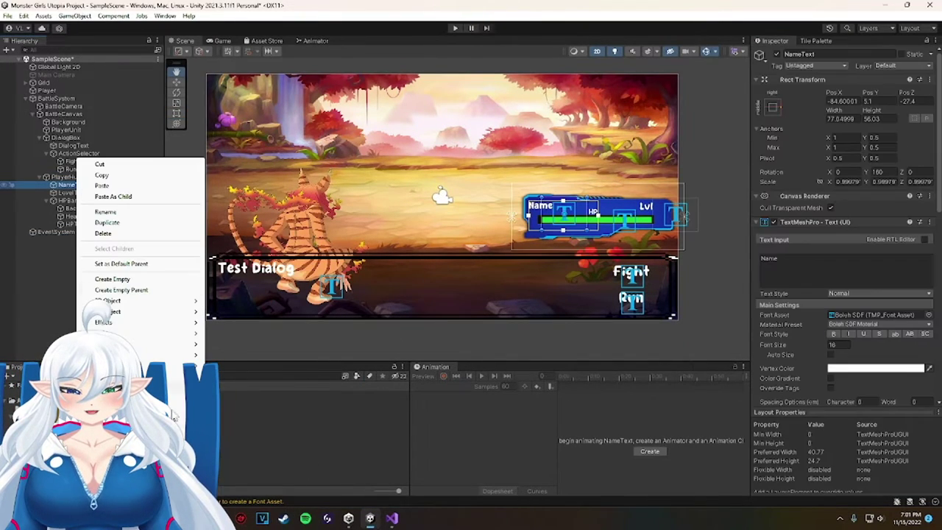
Add a legacy Text object named NameText under the existing NameText and match its position, size and X scale to its parent.
key(Left)
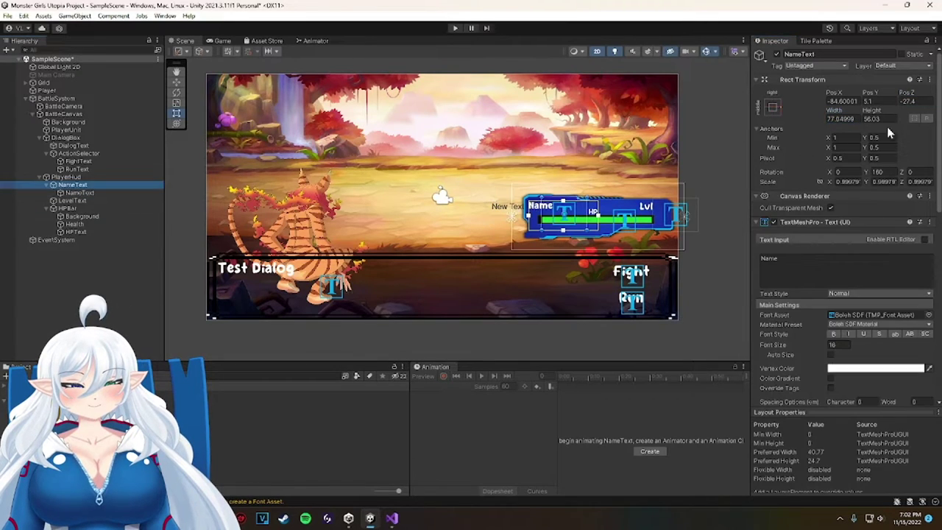
click(81, 184)
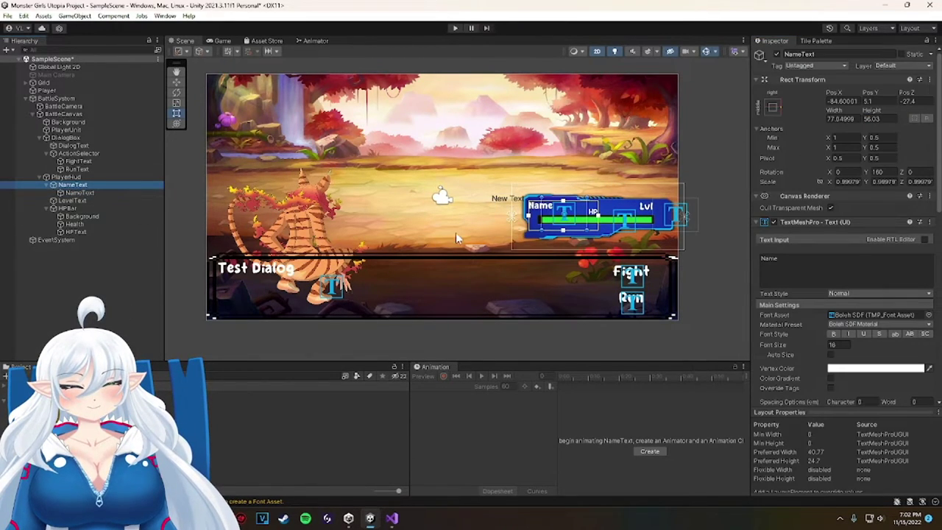
click(847, 182)
click(82, 193)
click(848, 181)
click(141, 318)
click(92, 185)
click(97, 194)
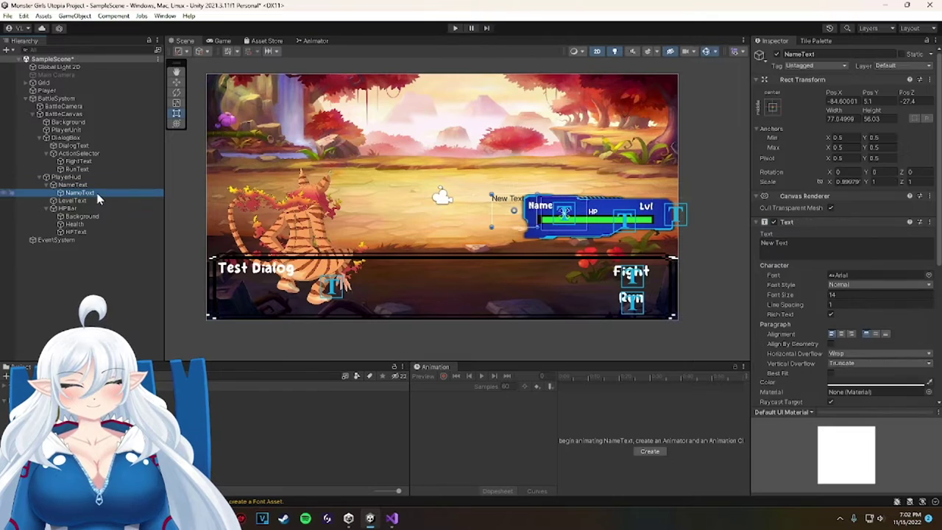
Set the legacy NameText's font to Boleh and its font size to 16.
click(847, 295)
click(929, 275)
double_click(911, 317)
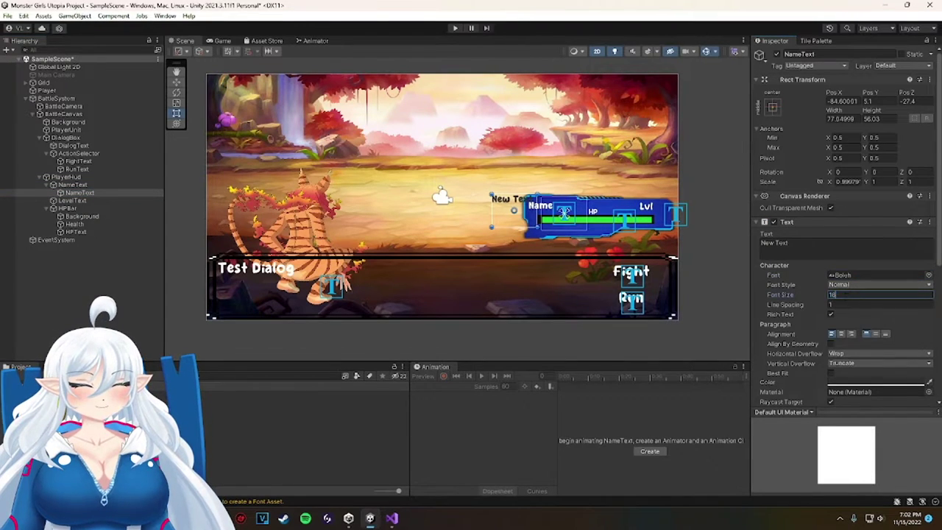
Try a Y rotation of 160 on the legacy NameText to match its parent, and undo it.
click(85, 185)
click(86, 193)
click(87, 184)
click(881, 172)
click(86, 193)
click(881, 173)
text(160)
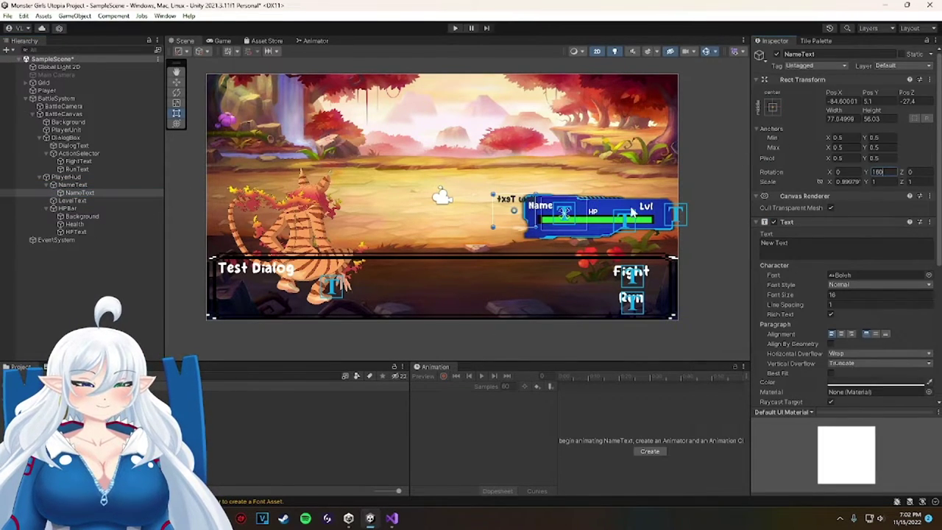
key(ctrl+z)
Move the legacy NameText directly under PlayerHud and delete it.
drag(75, 194, 68, 178)
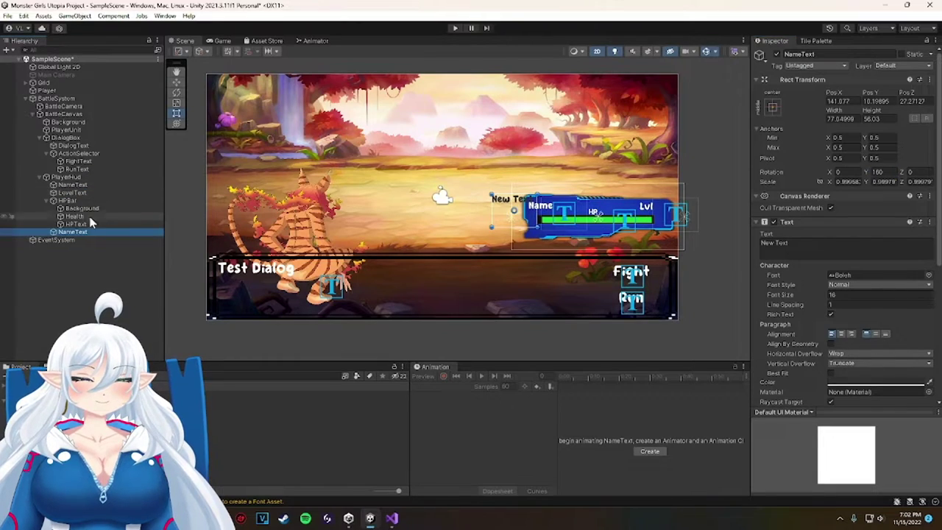
key(Delete)
click(78, 185)
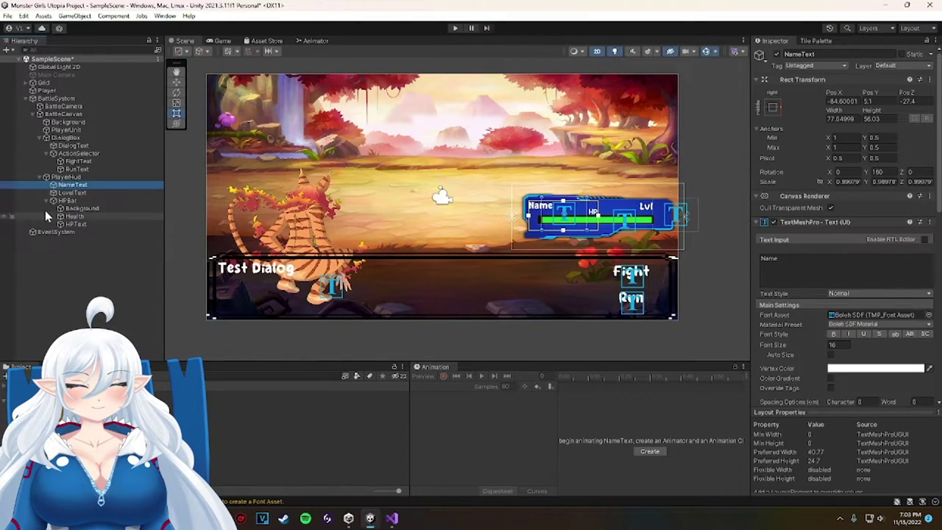
Paste a copy of PlayerHud at the scene root and delete its NameText, LevelText and HPBar children.
right_click(78, 273)
click(117, 22)
right_click(87, 261)
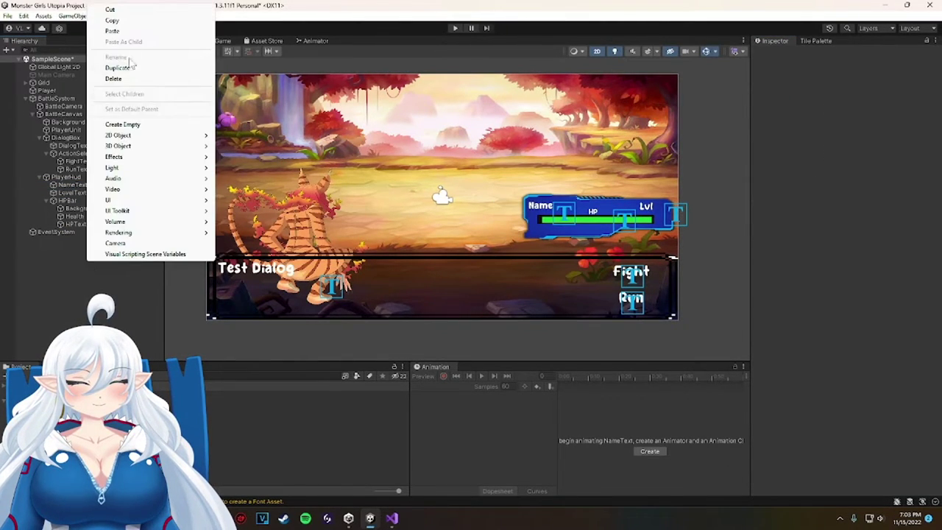
click(68, 178)
key(ctrl+c)
click(64, 291)
key(ctrl+v)
click(26, 241)
click(58, 248)
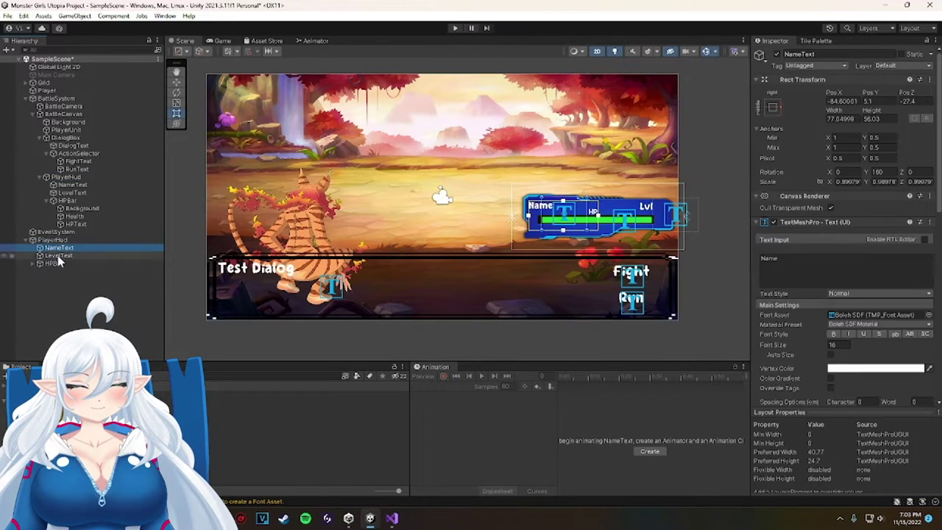
shift+click(57, 263)
key(Delete)
Deactivate the original PlayerHud under BattleCanvas.
right_click(68, 176)
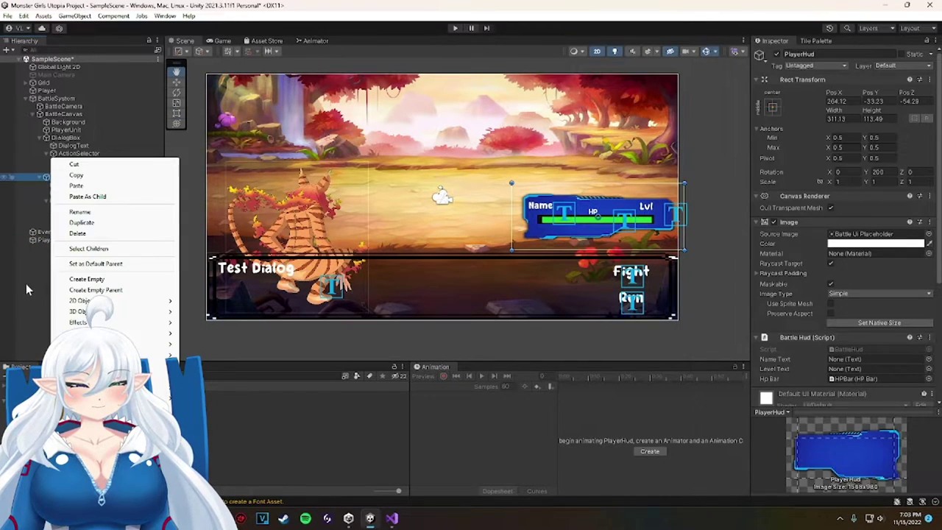
right_click(63, 74)
click(39, 274)
click(67, 178)
click(777, 54)
Try the Battle Ui Placeholder sprite in the scene and as the copied PlayerHud's source image.
click(48, 257)
click(49, 241)
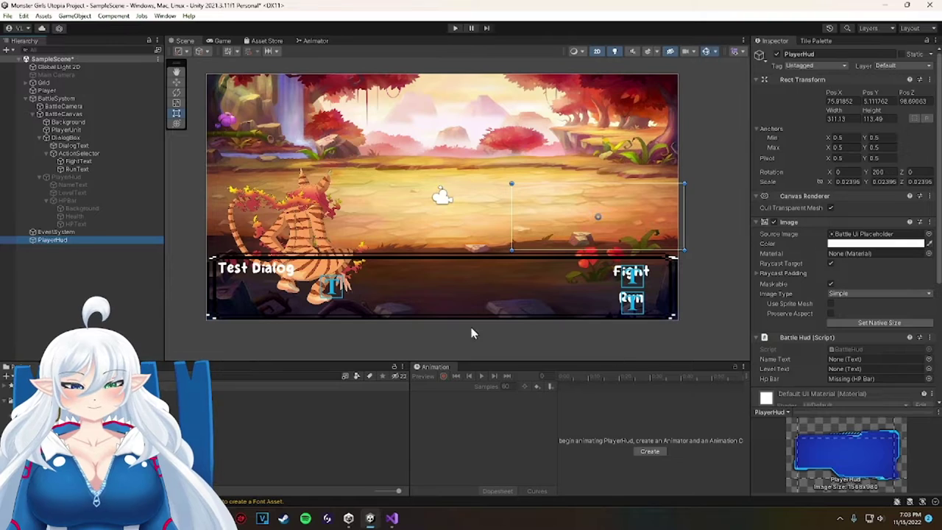
click(33, 424)
drag(192, 420, 528, 234)
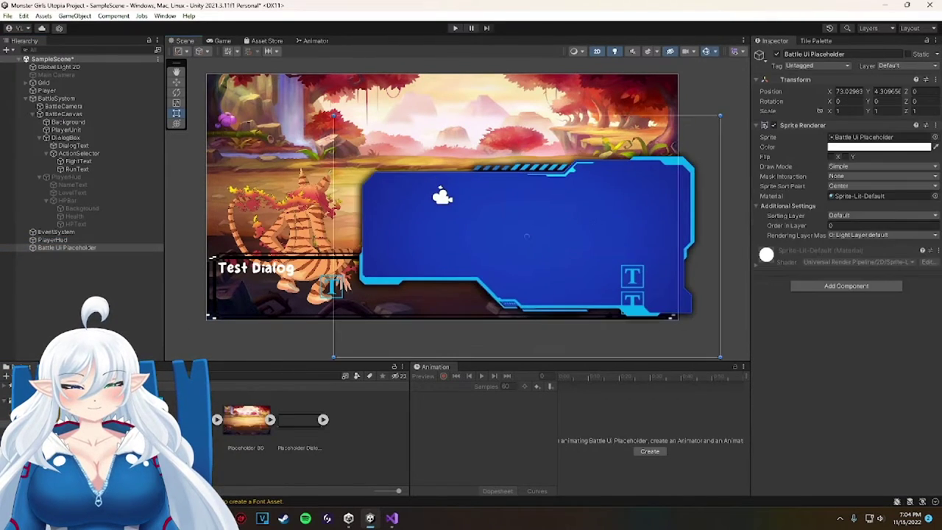
key(ctrl+z)
drag(192, 420, 874, 234)
Delete the PlayerHud copy at the scene root.
click(572, 220)
click(64, 241)
key(Delete)
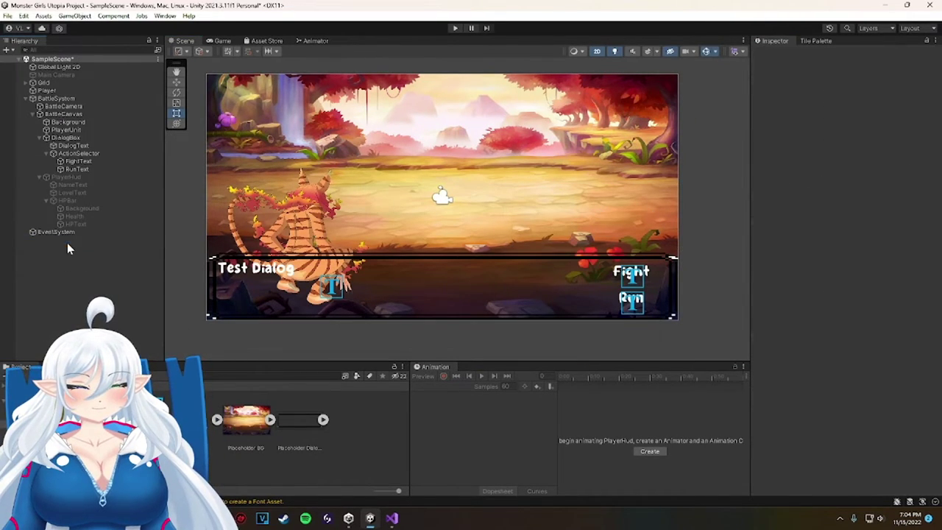
Add a UI Image named PlayerHud under BattleCanvas with Battle Ui Placeholder as its source image and Simple as its image type.
right_click(60, 248)
mouse_move(96, 446)
click(208, 289)
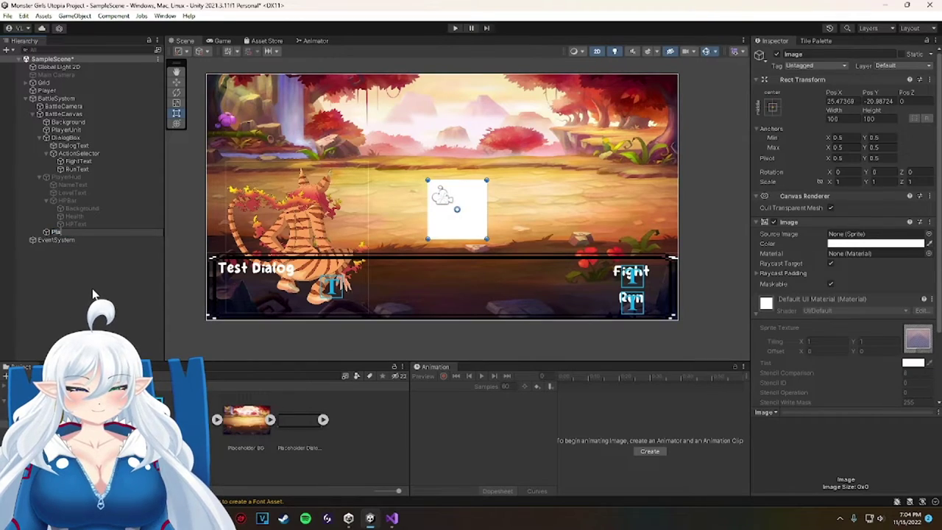
key(Return)
drag(193, 420, 875, 234)
click(876, 294)
click(846, 304)
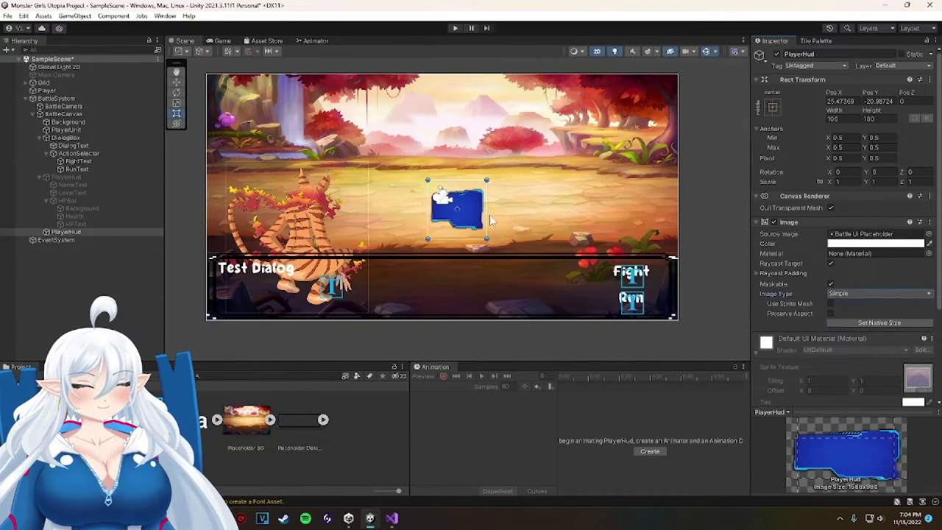
Place the new PlayerHud image at about X 275, Y -50 and widen it to about 250 by 100.
drag(487, 214, 574, 216)
drag(560, 224, 663, 241)
click(690, 254)
Try to move HPBar and NameText individually out of the old PlayerHud, and undo the moves.
drag(62, 201, 63, 233)
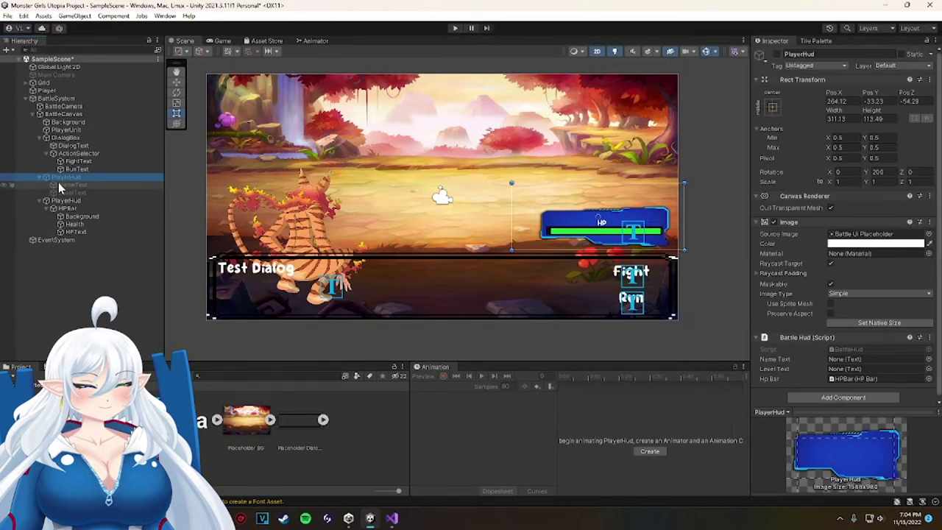
drag(60, 185, 71, 273)
key(ctrl+z)
key(ctrl+z)
key(ctrl+z)
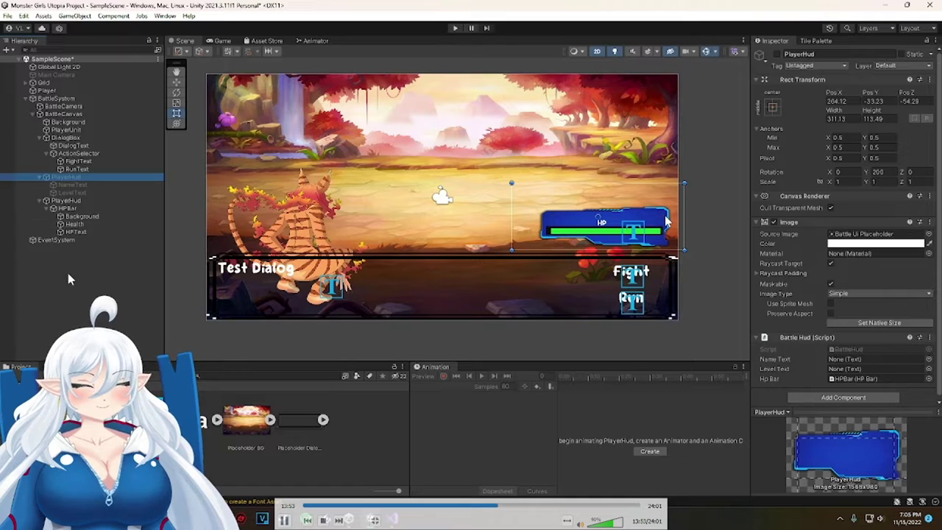
click(66, 208)
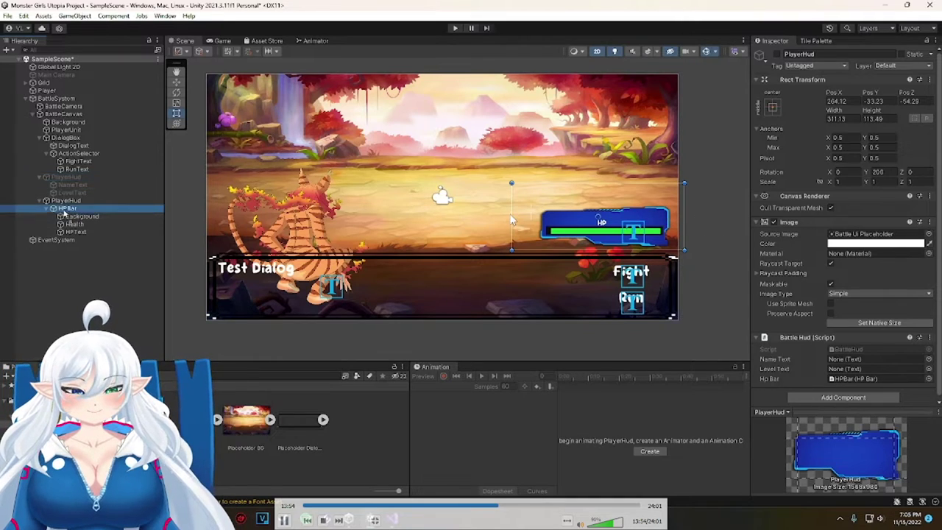
key(ctrl+z)
Move NameText, LevelText, HPBar and HPBar's child objects together under the new PlayerHud.
click(57, 185)
shift+click(69, 224)
drag(74, 195, 70, 232)
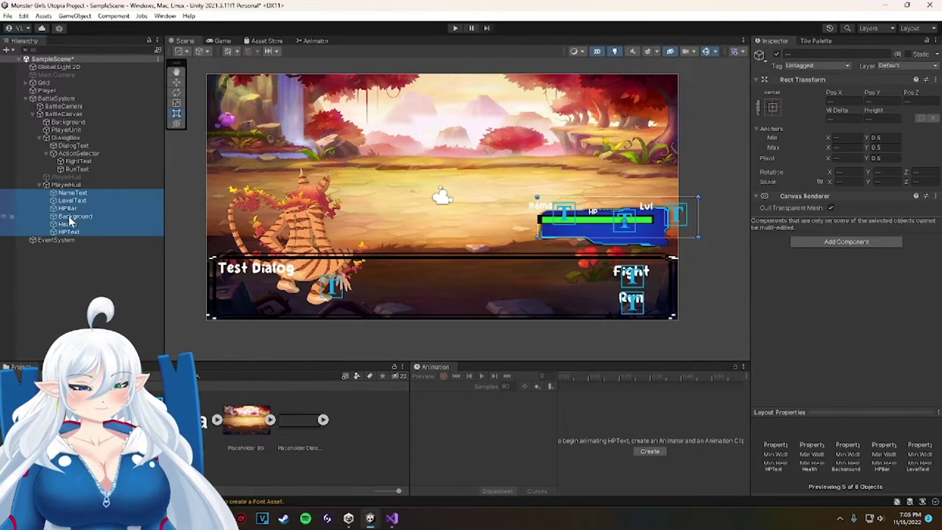
click(55, 253)
Nest Background, Health and HPText under HPBar again and delete the old inactive PlayerHud.
click(57, 232)
drag(70, 217, 69, 209)
drag(70, 224, 69, 209)
click(79, 177)
key(Delete)
Position HPBar inside the new PlayerHud panel, with Left about 19.5, Right about 20.2 and Pos Y about -5.4.
click(82, 209)
drag(588, 220, 596, 232)
key(ctrl+z)
click(85, 201)
scroll(634, 233, up, 8)
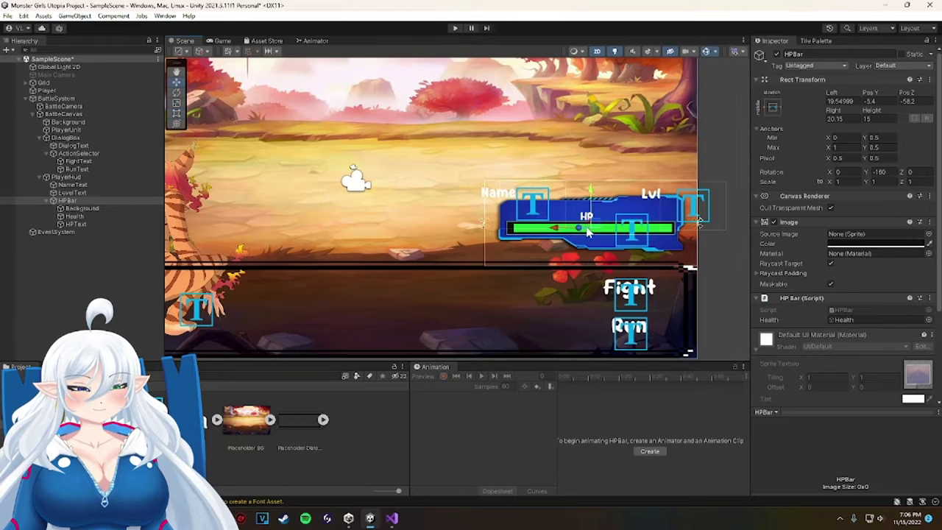
click(73, 216)
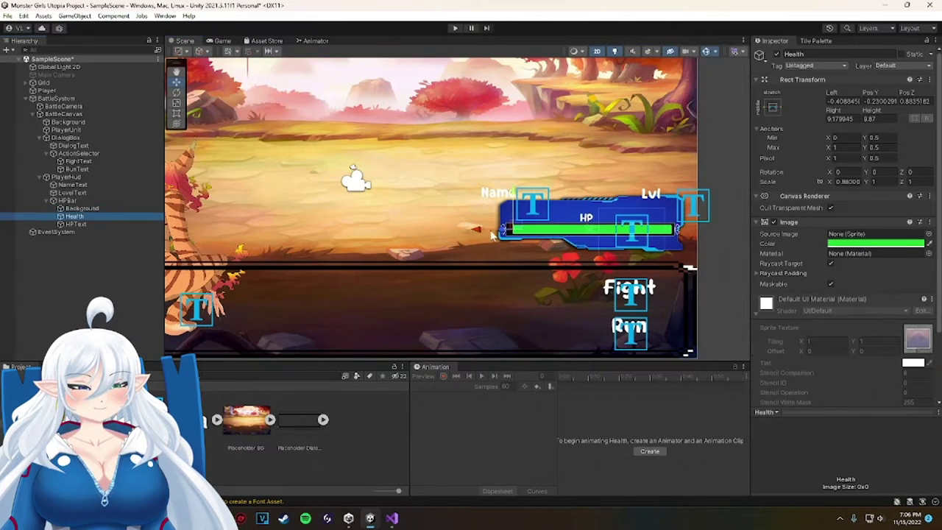
click(76, 224)
click(81, 209)
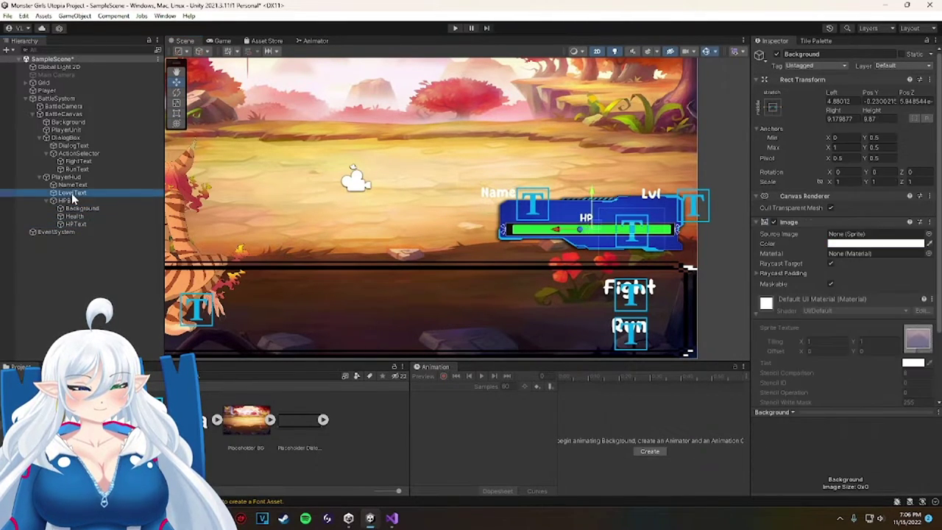
Move NameText to about X -162.7, Y -1.7 and LevelText to about X 218.6, Y 6 inside the PlayerHud panel.
click(72, 184)
drag(559, 212, 587, 231)
click(697, 206)
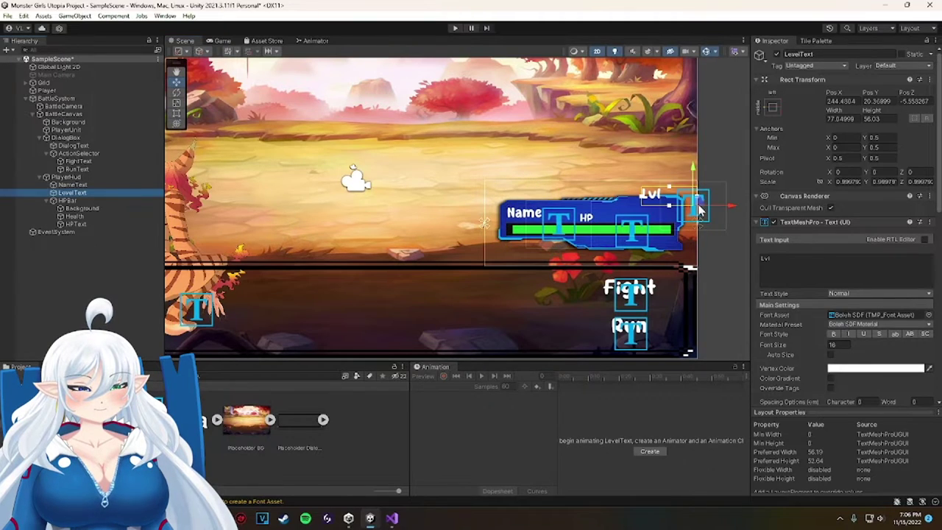
drag(698, 207, 681, 221)
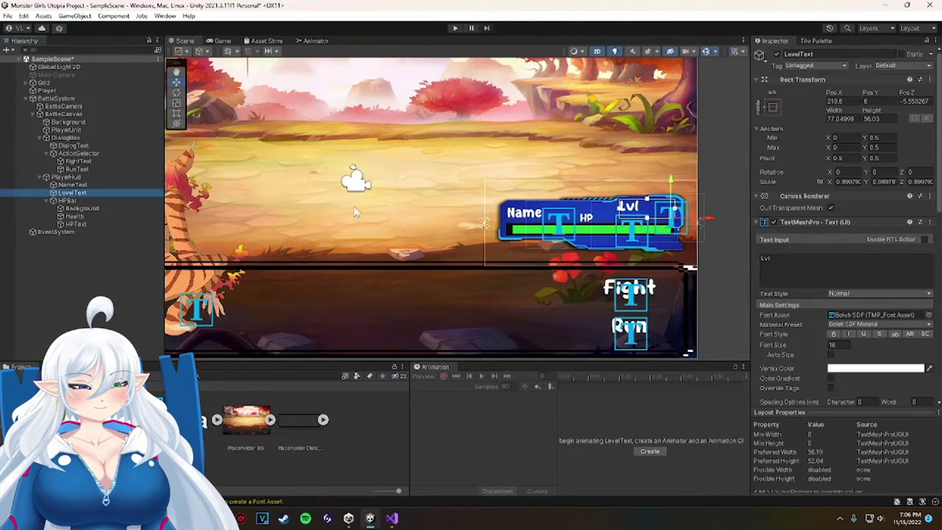
click(104, 184)
right_click(104, 184)
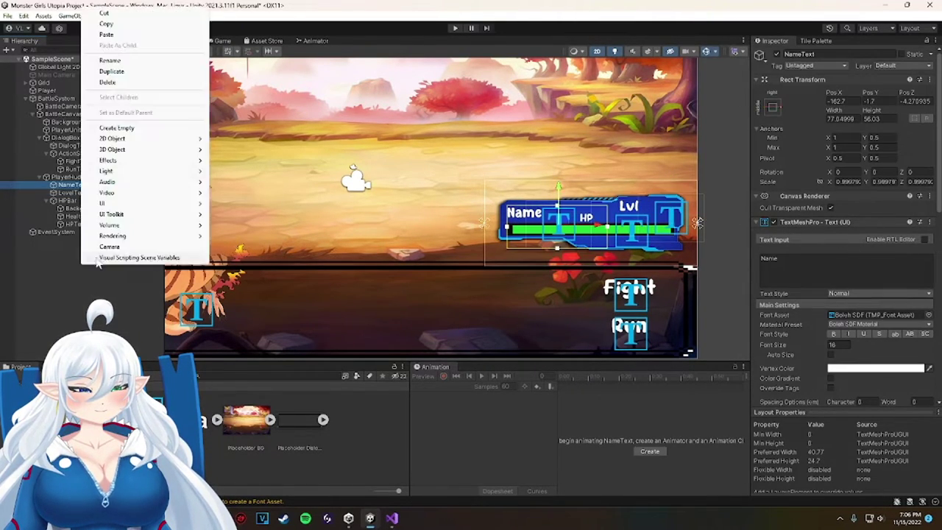
mouse_move(110, 203)
click(75, 178)
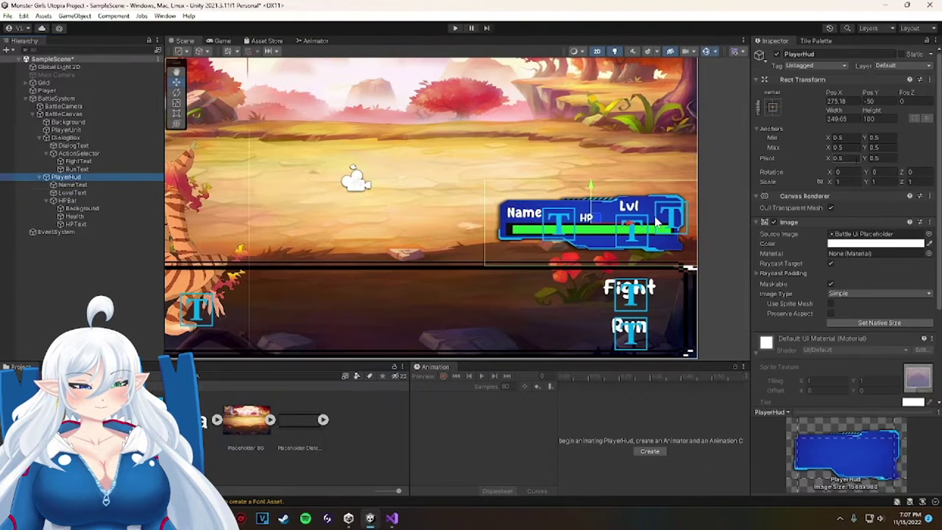
Test the health bar's fill by varying the X scale of the Health object.
click(70, 200)
click(516, 233)
click(96, 223)
click(846, 183)
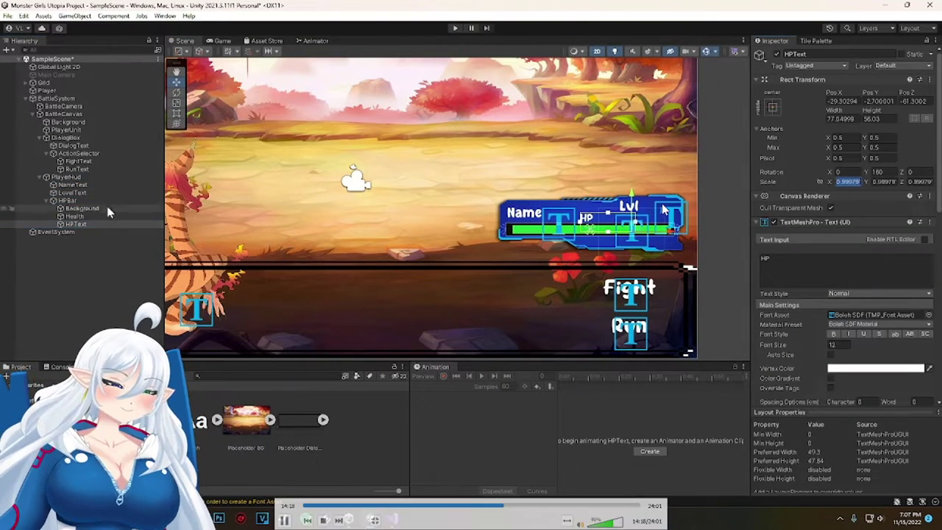
click(106, 215)
drag(832, 183, 833, 184)
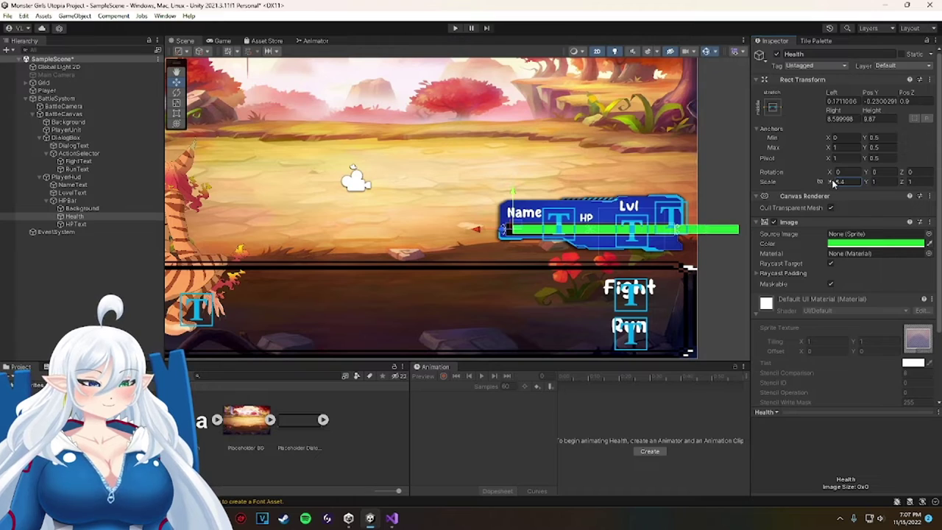
click(137, 256)
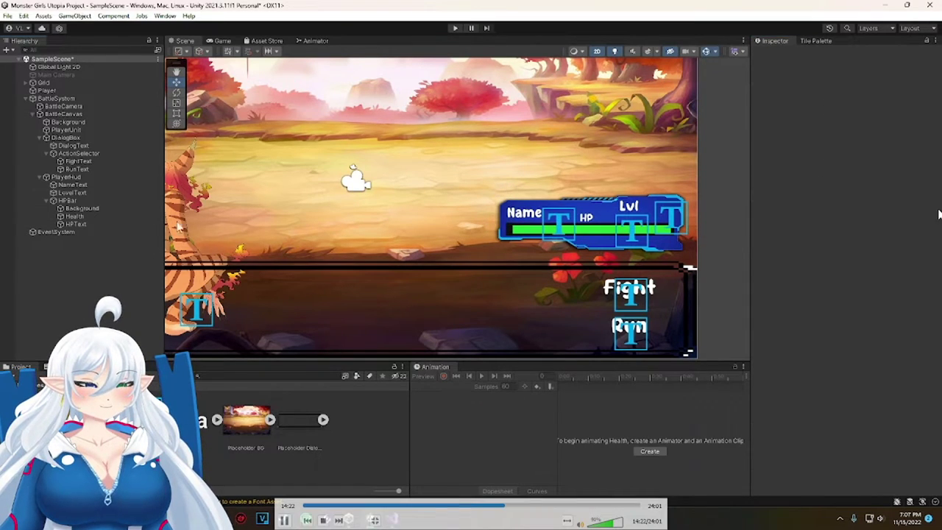
Add a legacy Text object named NameText under BattleCanvas.
click(77, 184)
right_click(55, 247)
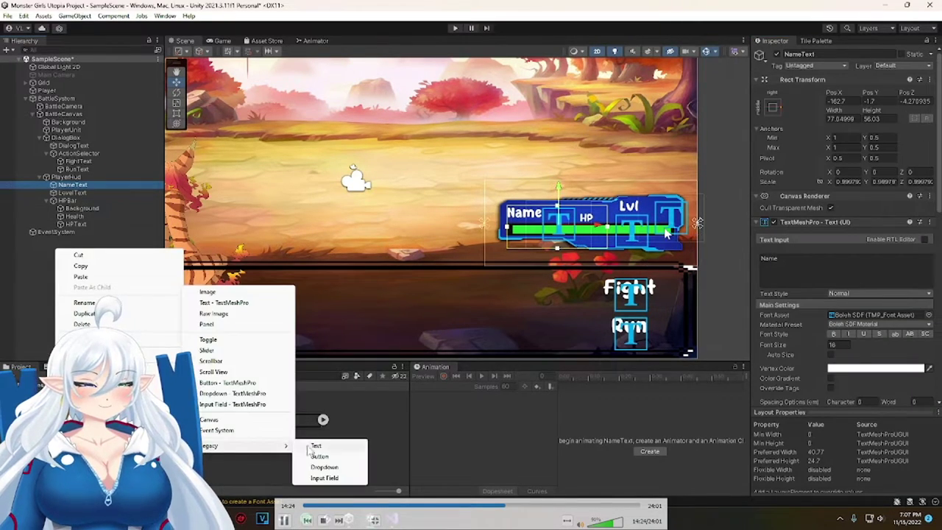
click(315, 445)
text(NameText)
key(Return)
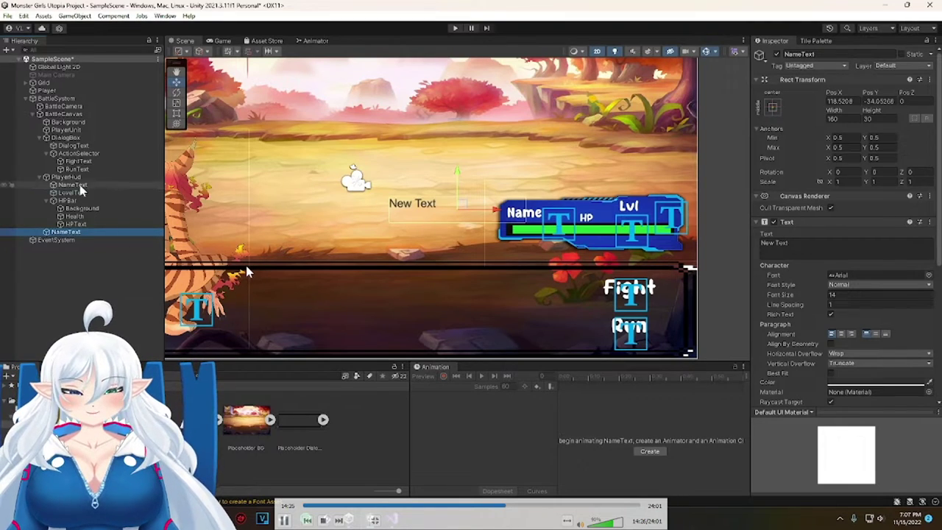
Set the legacy NameText's text to Name, its font to Boleh and its font size to 16.
click(79, 186)
click(75, 232)
click(801, 247)
text(Name)
click(841, 294)
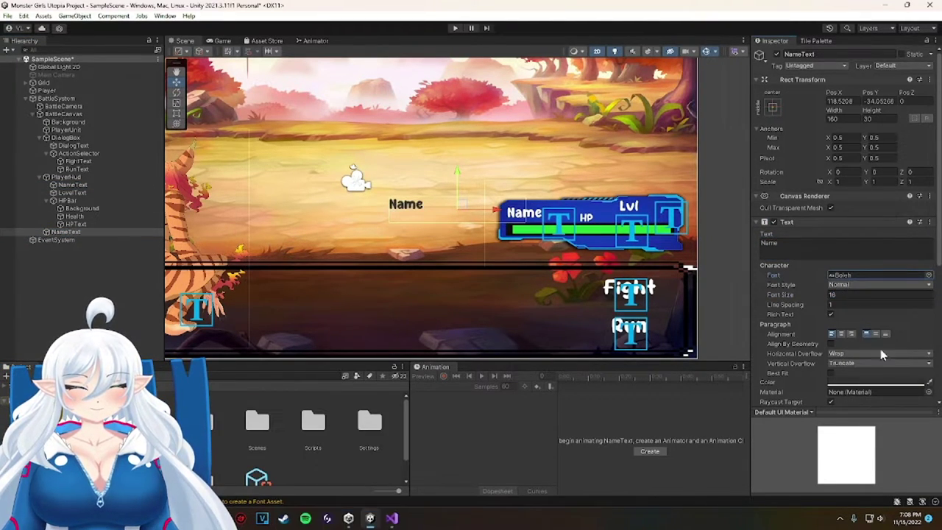
Change the legacy NameText's color to white.
scroll(847, 294, down, 3)
click(875, 302)
click(860, 331)
drag(860, 322, 852, 317)
click(115, 257)
Try replacing the TextMeshPro NameText in PlayerHud with the legacy NameText and moving it onto the panel, and undo the replacement.
click(73, 186)
key(Delete)
drag(73, 225, 66, 178)
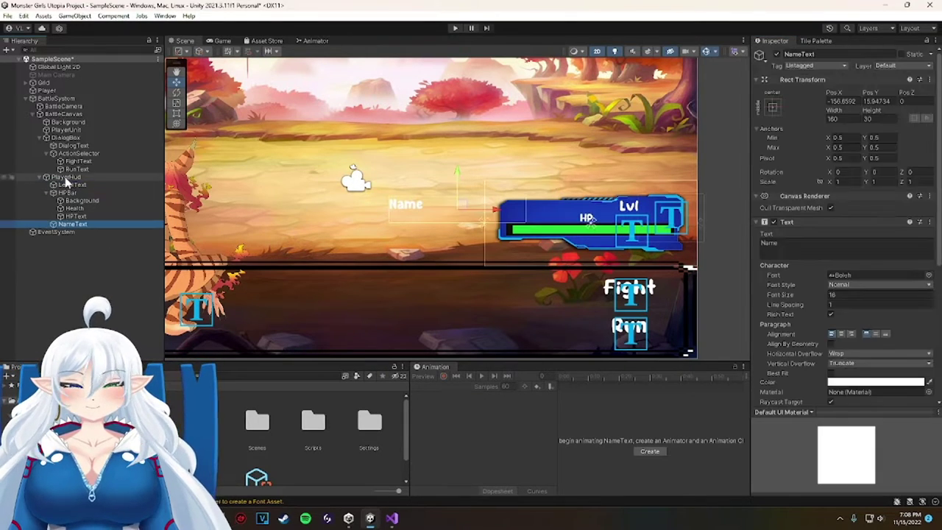
drag(496, 211, 565, 216)
drag(575, 184, 575, 188)
key(ctrl+z)
key(ctrl+z)
key(ctrl+z)
key(ctrl+z)
key(ctrl+z)
key(ctrl+z)
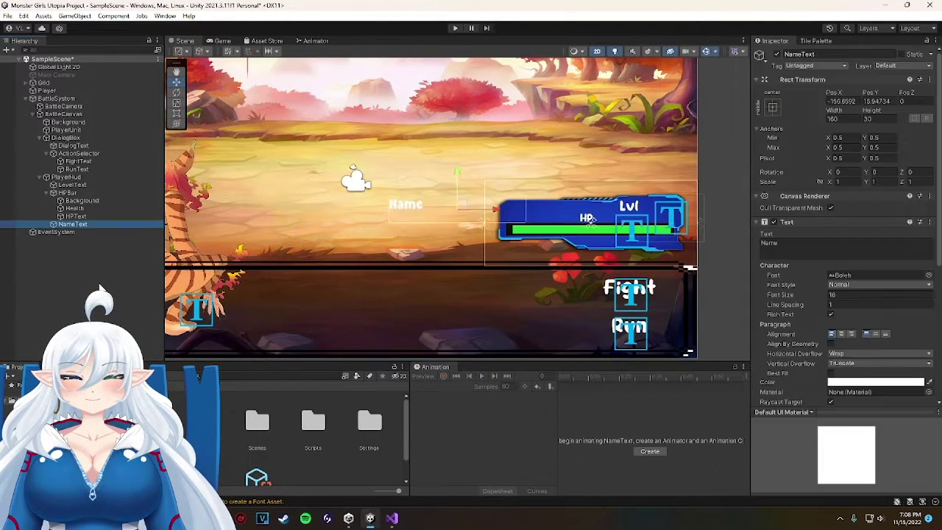
Anchor the TextMeshPro NameText in PlayerHud to the middle left of its parent.
click(89, 184)
click(88, 193)
click(89, 186)
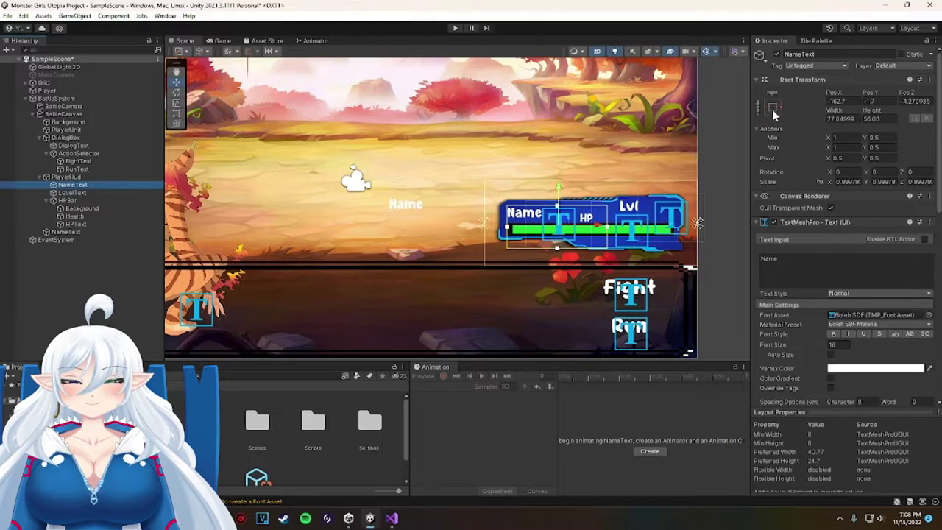
click(772, 112)
click(89, 177)
click(485, 234)
key(t)
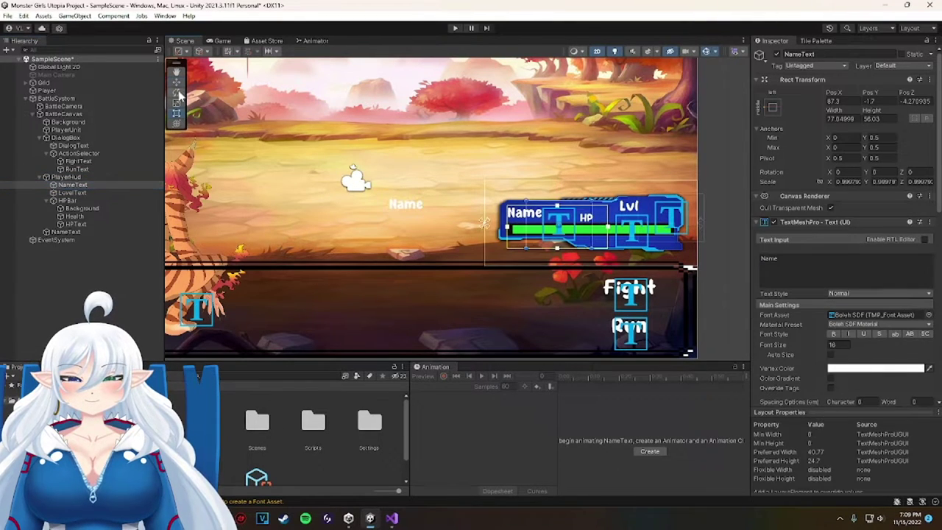
click(72, 185)
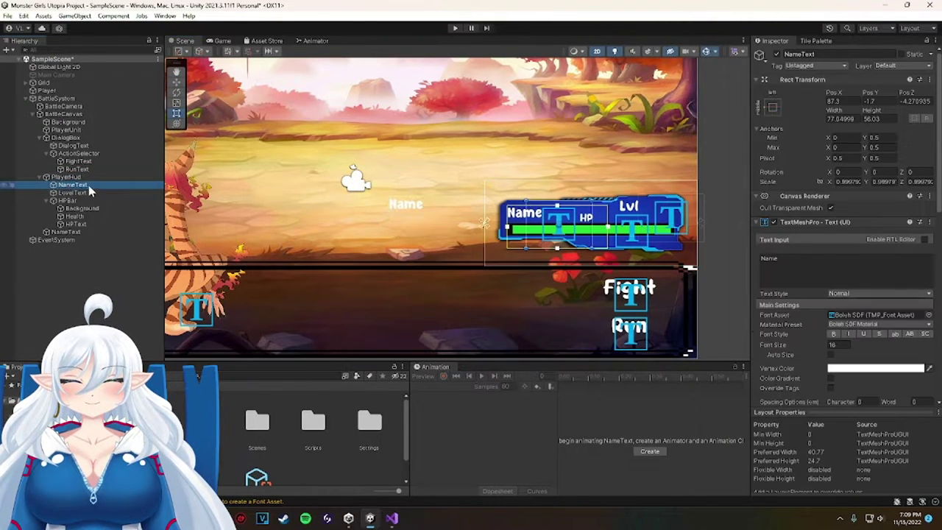
Anchor the legacy NameText to the middle left and move it onto the player panel over the TextMeshPro name.
click(67, 231)
click(772, 107)
click(79, 186)
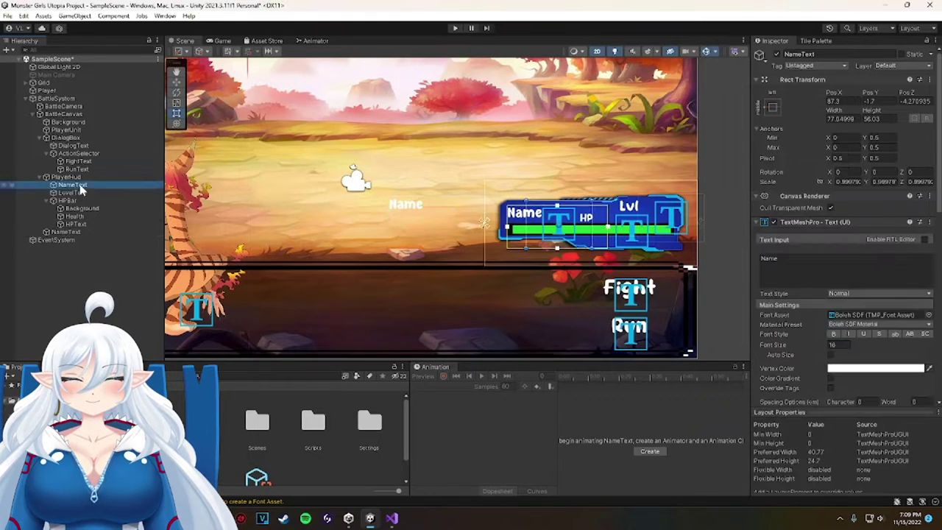
click(74, 233)
drag(418, 211, 537, 220)
click(78, 186)
click(66, 231)
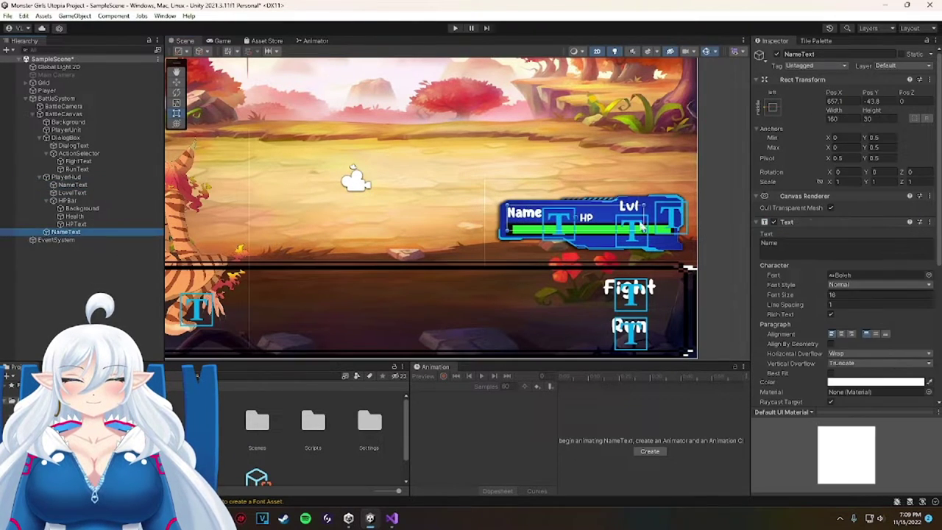
Delete the TextMeshPro NameText and place the legacy NameText as the first child of PlayerHud.
click(79, 185)
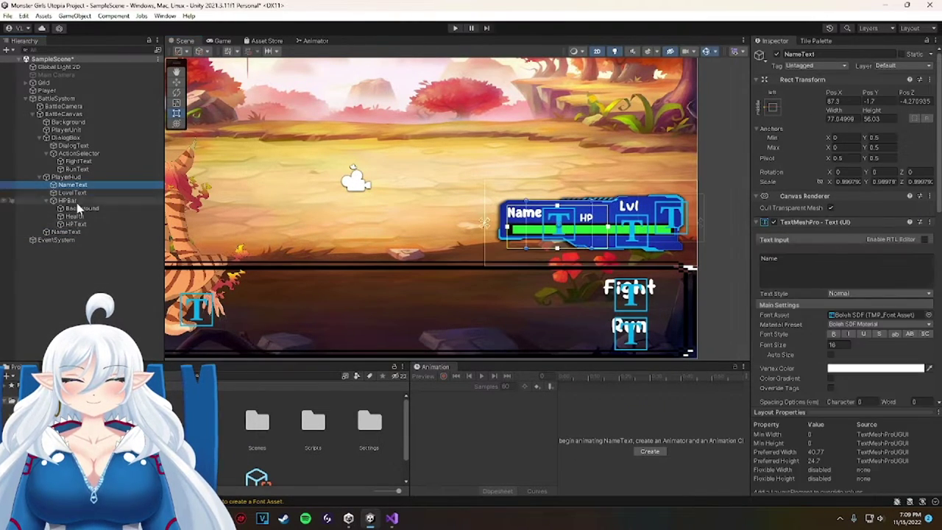
key(Delete)
drag(66, 225, 68, 182)
Add a UI Image object named LevelText under BattleCanvas.
click(73, 194)
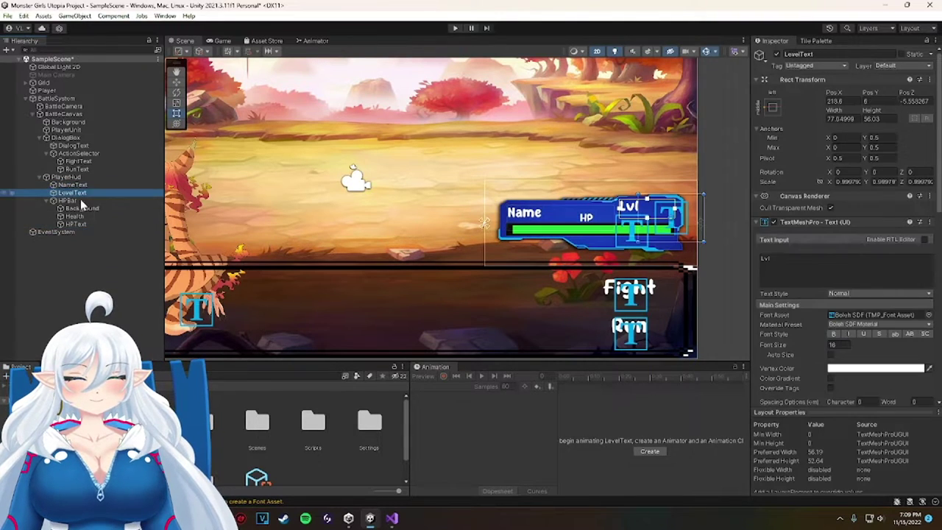
right_click(89, 244)
mouse_move(147, 441)
click(259, 289)
text(LevelText)
key(Return)
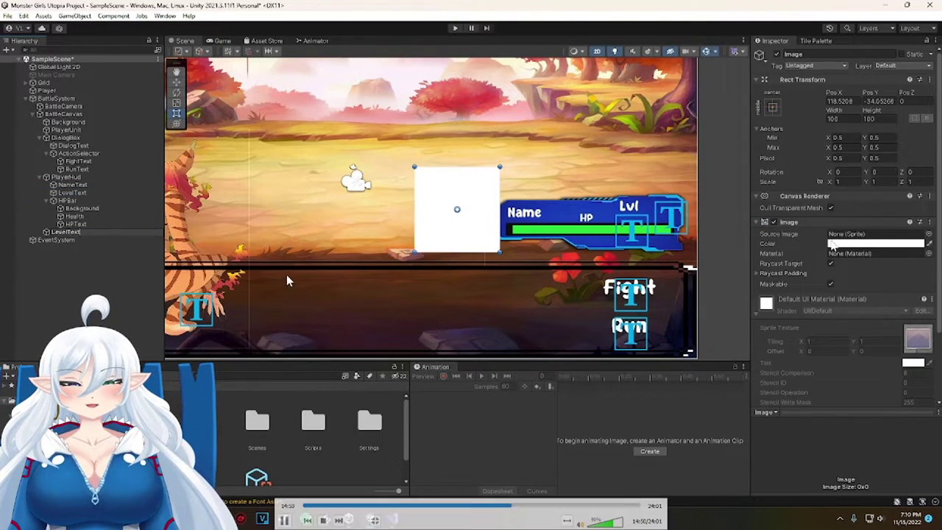
Anchor the new LevelText object to the middle right of BattleCanvas.
click(772, 106)
click(848, 206)
click(772, 107)
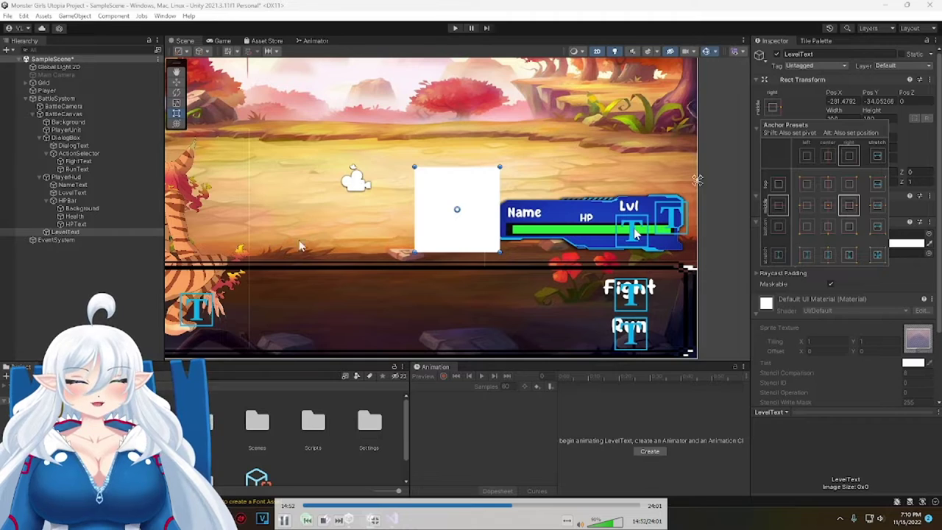
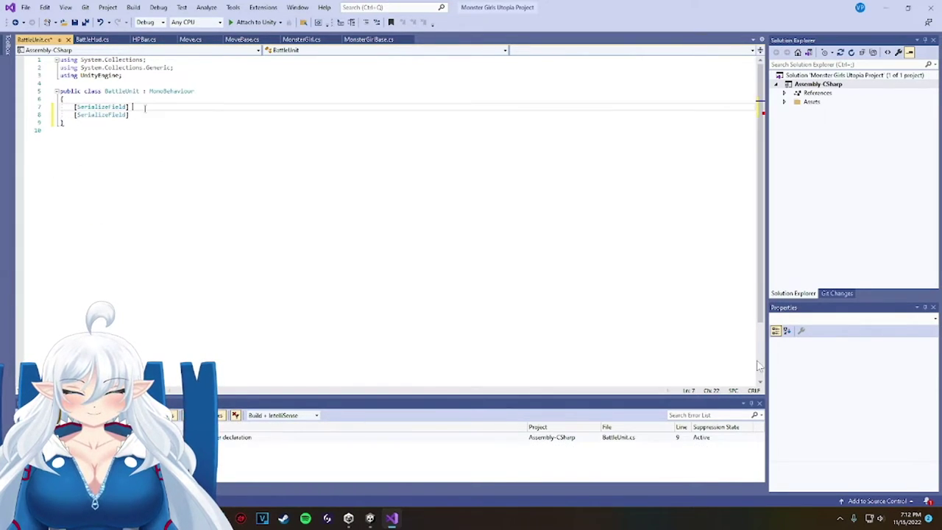
Fill the Setup method in BattleUnit.cs with a constructor call, new MonsterGirl(_base, level).
mouse_move(353, 96)
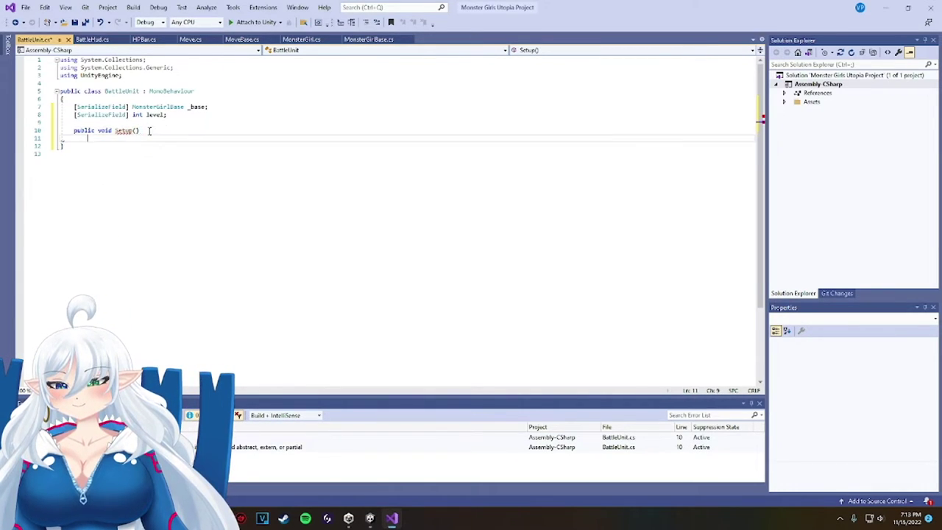
text(ons)
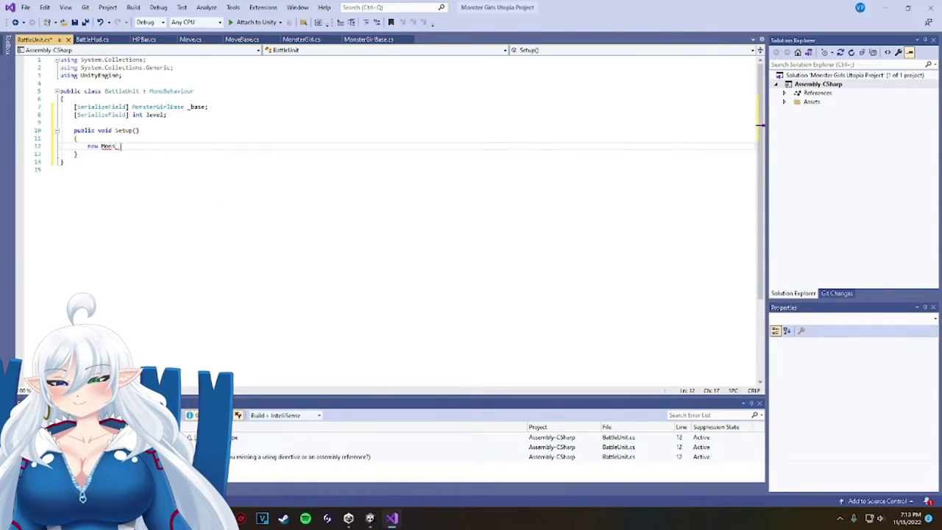
text(MonsterGirl(bas)
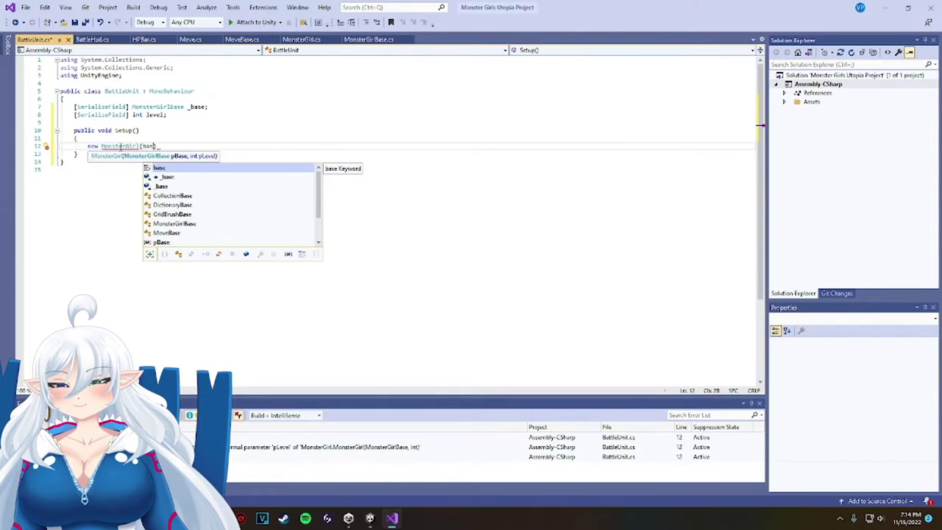
key(BackSpace)
key(BackSpace)
key(BackSpace)
text(_base)
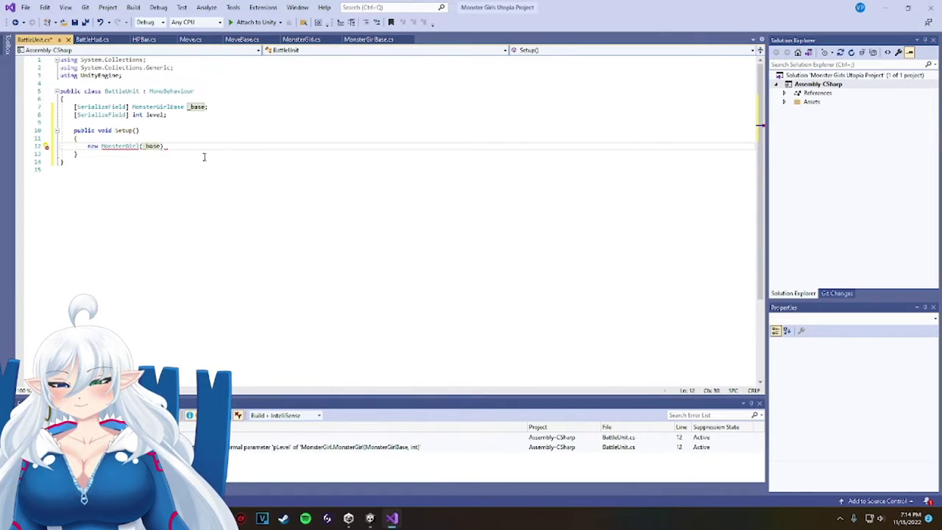
text(, level)
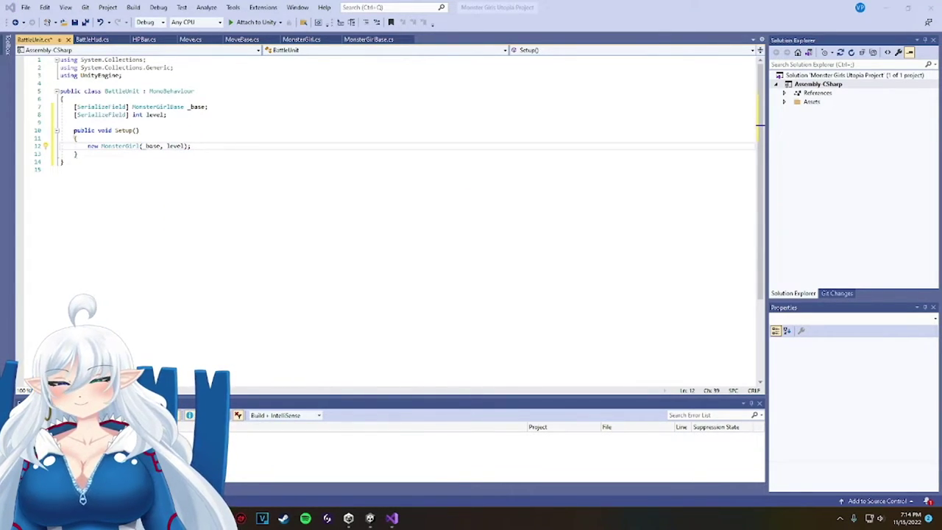
Declare the property public MonsterGirl monsterGirl { get; set; } between the serialized fields and Setup.
key(Up)
key(Up)
key(Up)
key(Up)
key(Return)
key(Return)
text(public MonsterGirl )
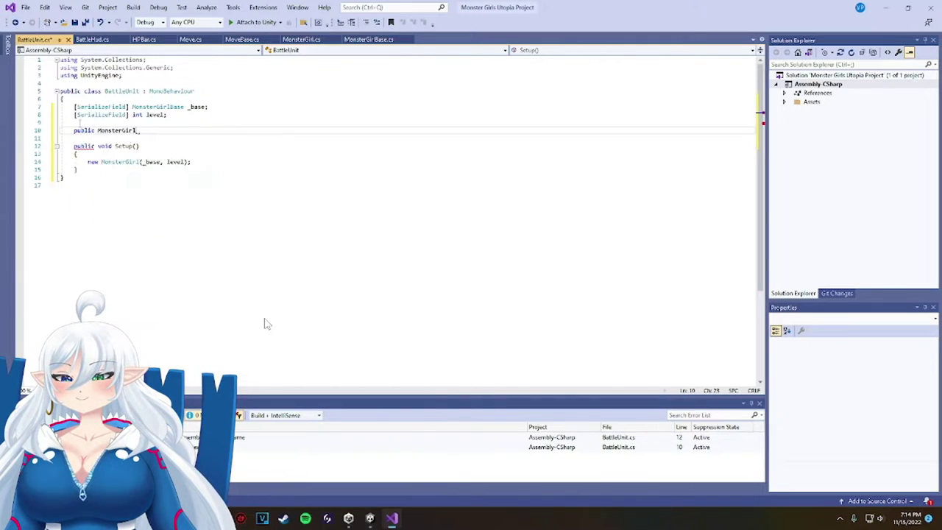
text(mon)
key(Tab)
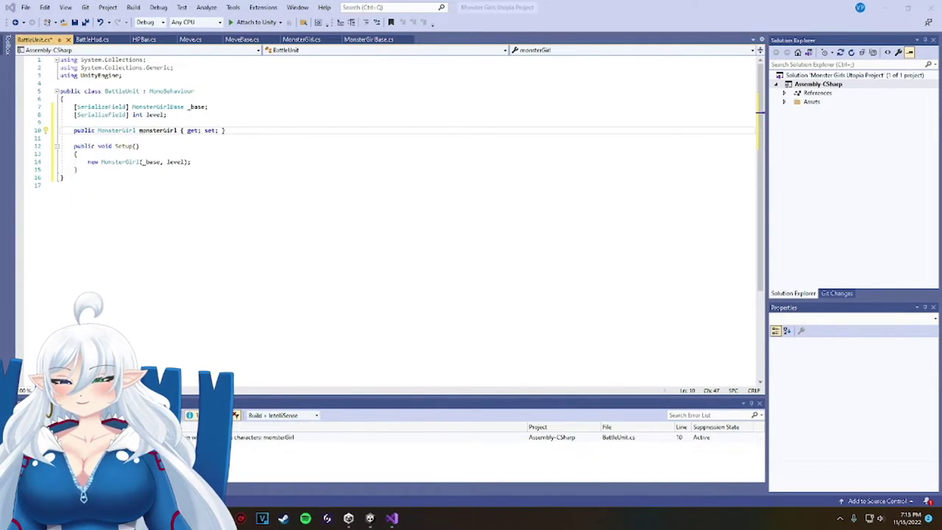
Assign the new MonsterGirl(_base, level) in Setup to the monsterGirl property and save BattleUnit.cs.
click(80, 162)
text(monsterGirl)
key(Right)
text(=)
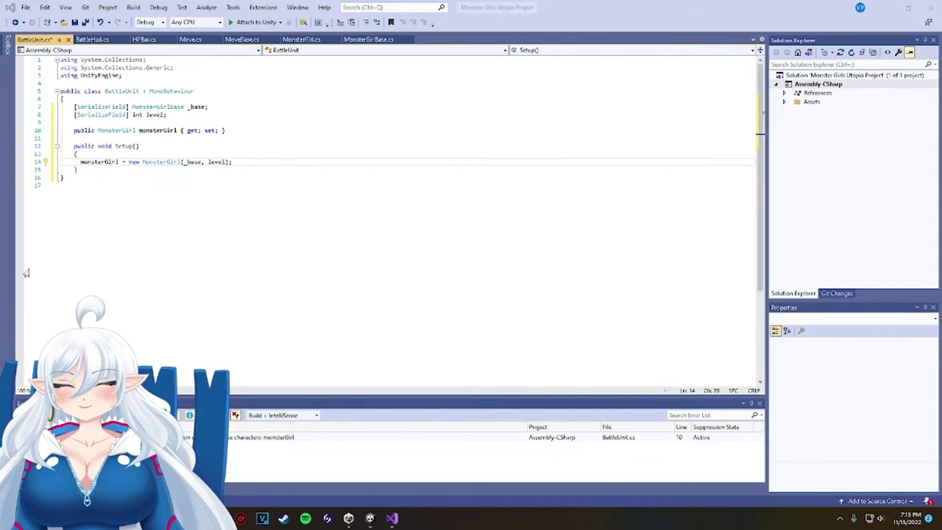
key(alt+Tab)
click(371, 518)
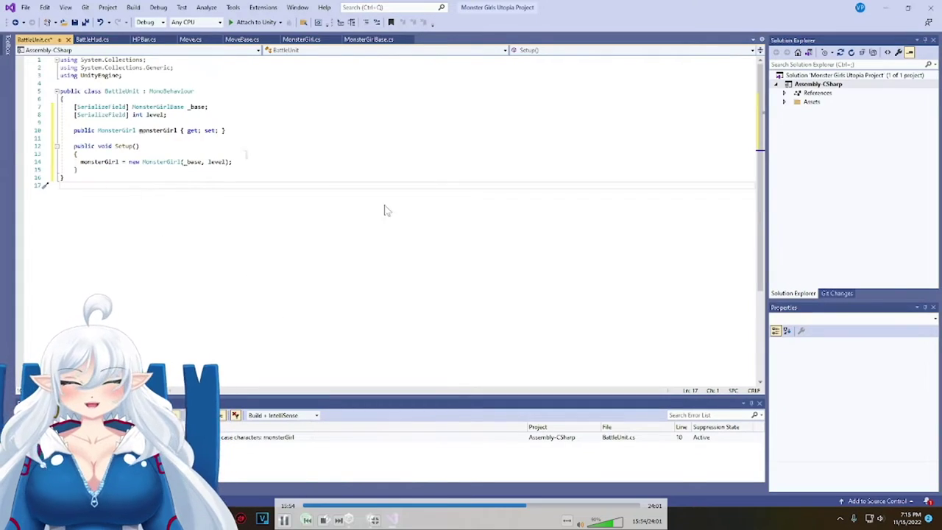
click(241, 160)
key(ctrl+s)
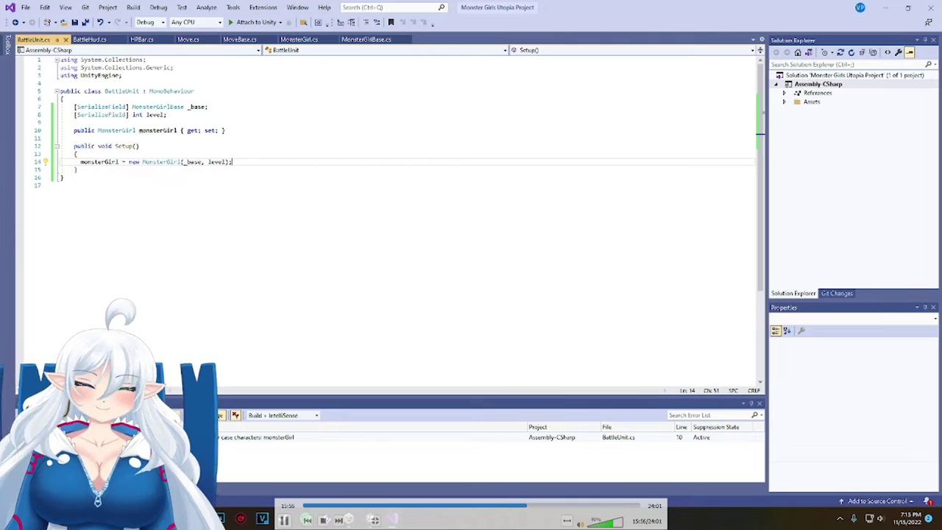
Duplicate the serialized int level field on the line below it.
drag(74, 116, 169, 115)
key(ctrl+c)
click(171, 113)
key(Return)
key(ctrl+v)
Change the duplicated field's type to bool and its name to isPlayerUnit.
key(Left)
key(Left)
key(Left)
key(Left)
key(Left)
key(Left)
key(Left)
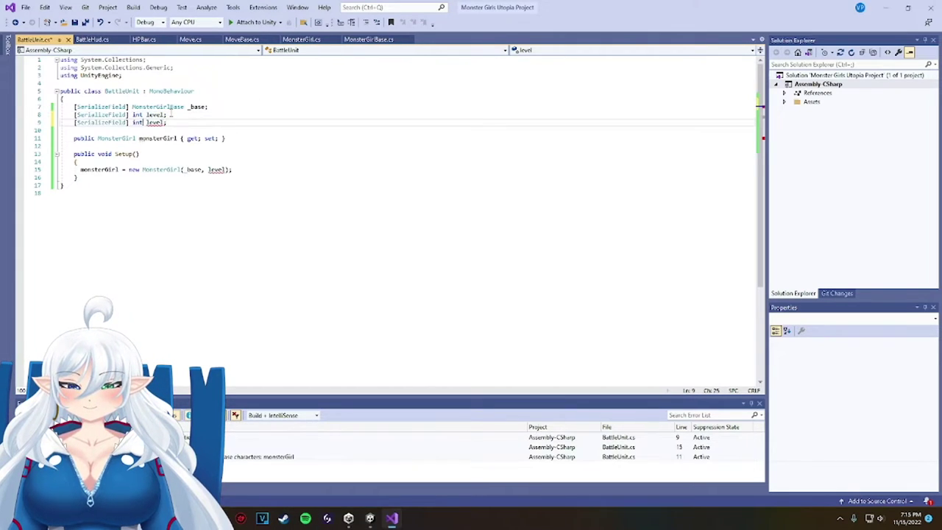
key(BackSpace)
key(BackSpace)
key(BackSpace)
text(bool)
key(Right)
key(Delete)
key(Delete)
key(Delete)
key(Delete)
key(Delete)
text(isPlay)
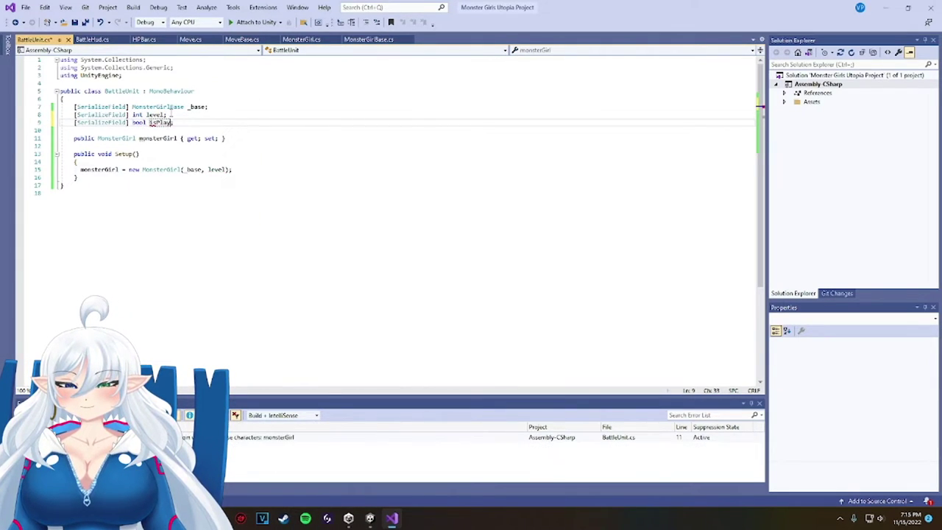
text(erUnit)
Add an if (isPlayerUnit) branch in Setup that sets GetComponent<Image>().sprite = monsterGirl.Base.BackSprite.
click(248, 168)
key(Return)
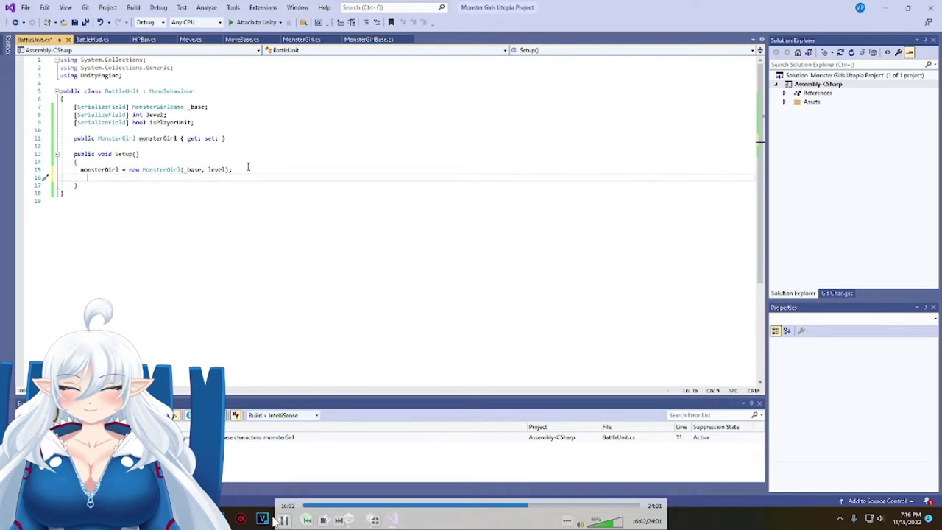
click(282, 519)
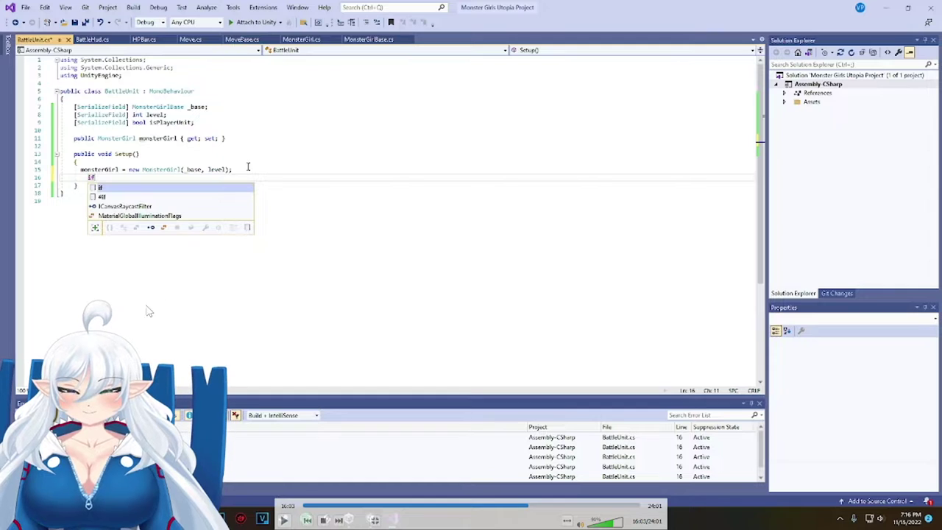
click(285, 519)
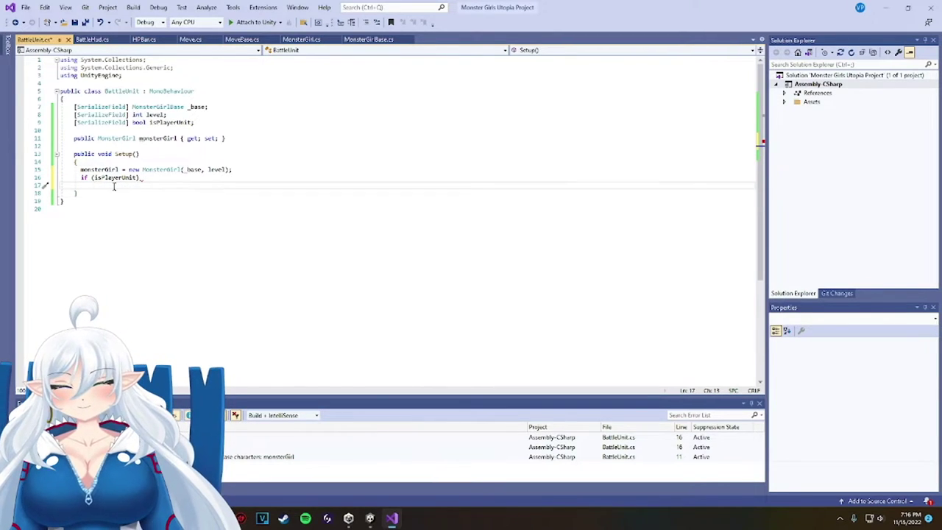
text(<Image>().)
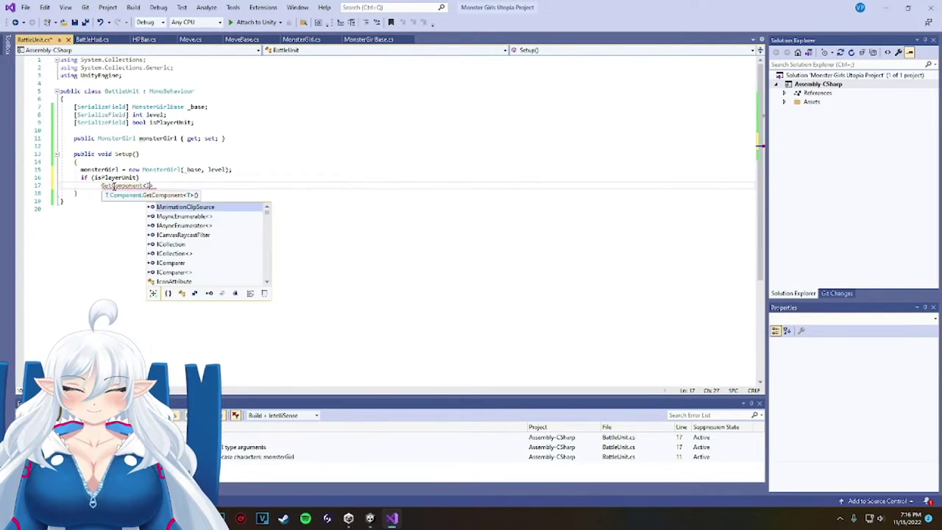
text(sprite)
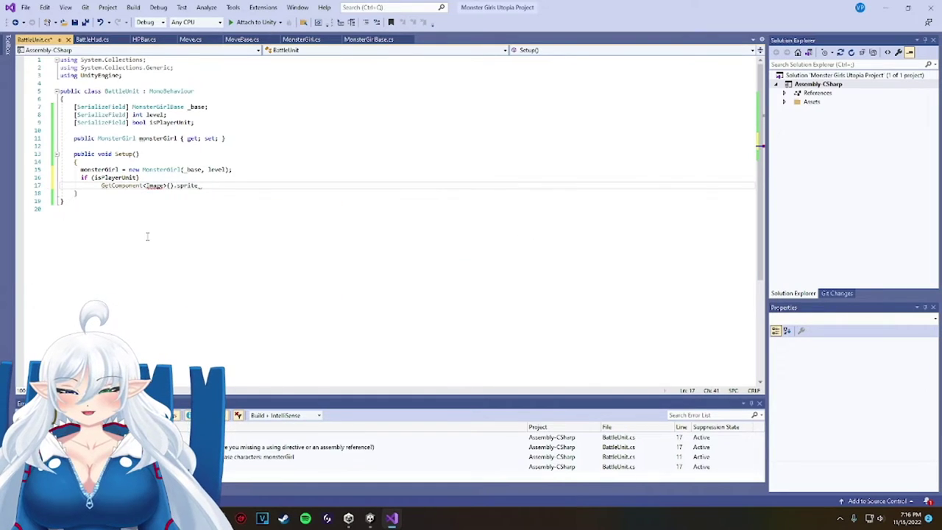
text( = monsterGirl.Base.BackSprite)
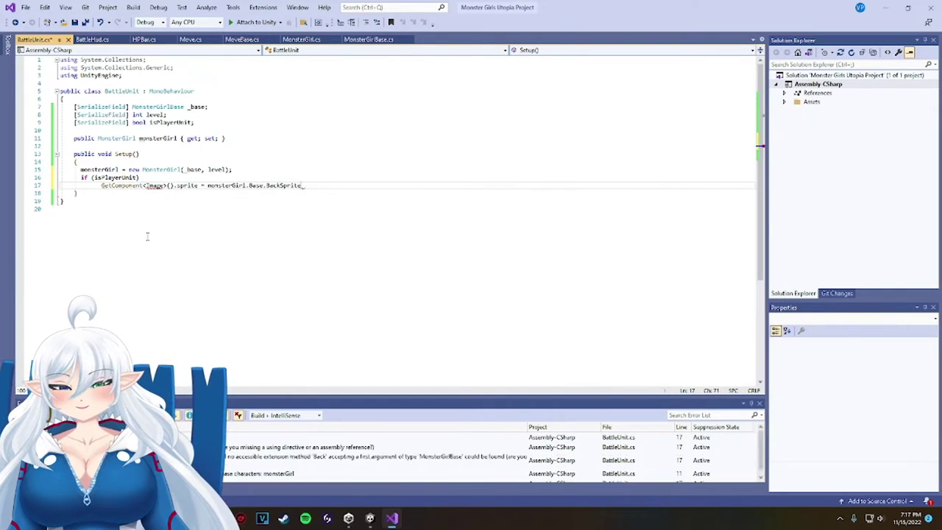
Add an else branch that begins the assignment GetComponent<Image>().sprite = monsterGirl.
key(Return)
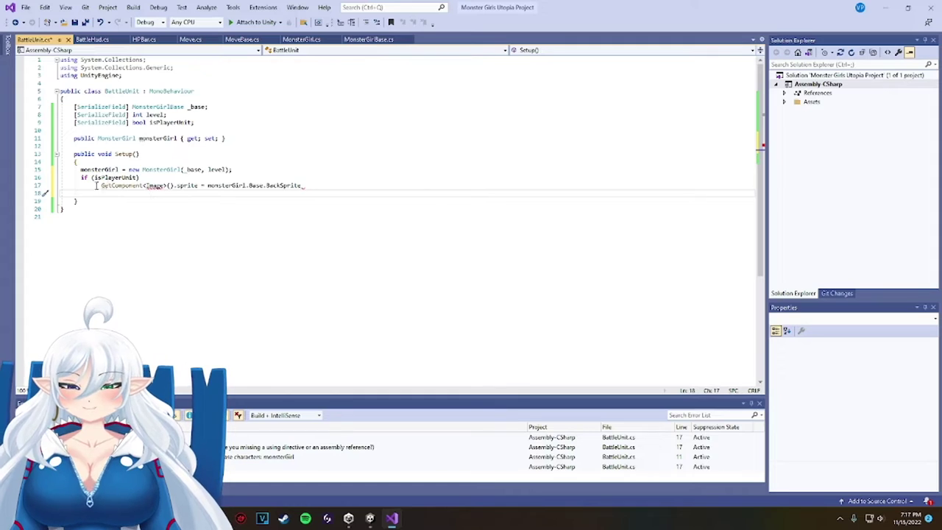
text(else)
key(Return)
text(Get)
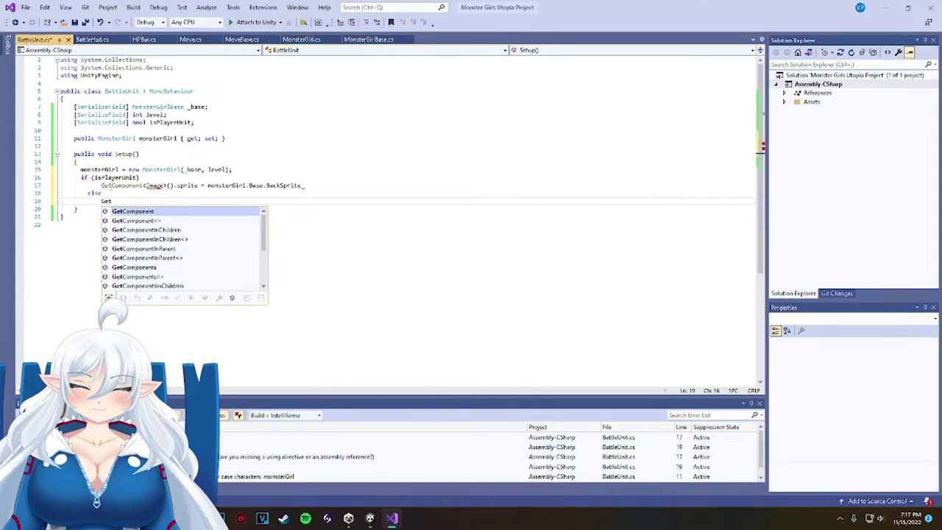
key(Tab)
text(<Image>)
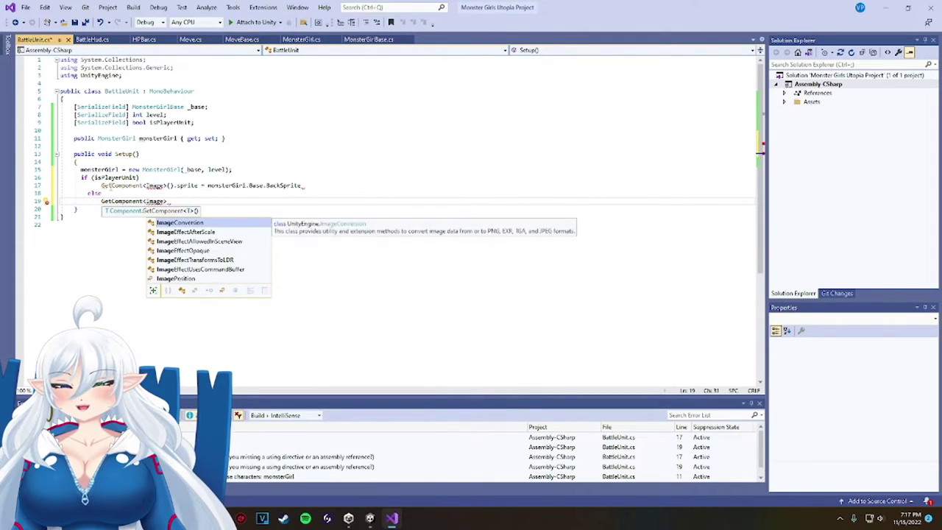
text(().)
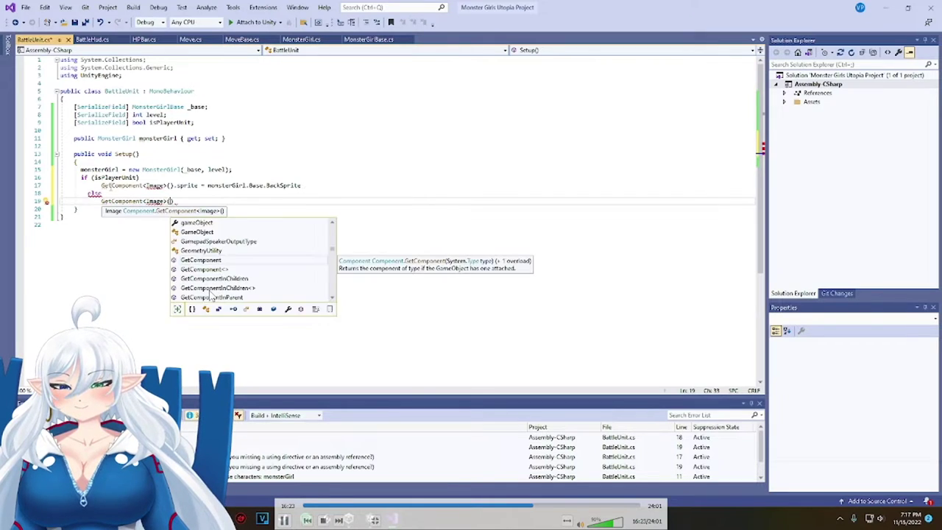
text(sprite = monsterGirl)
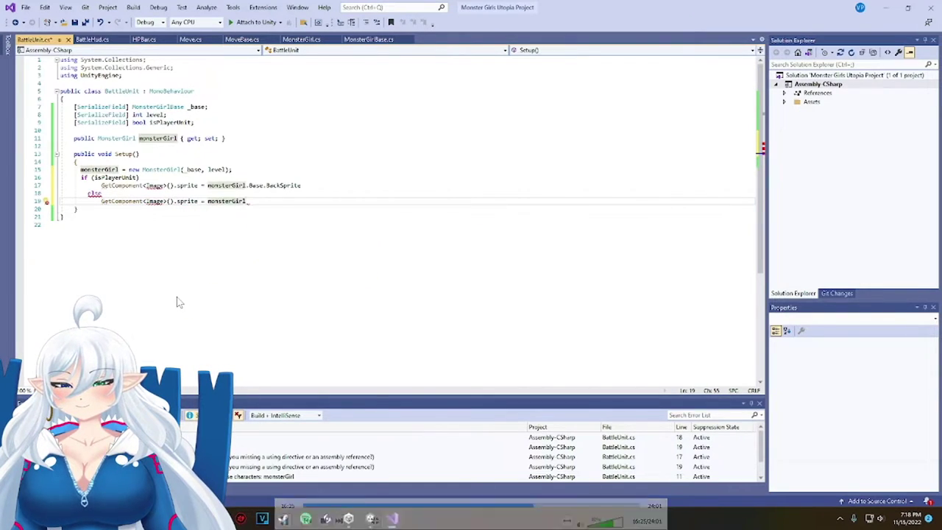
Add using UnityEngine.UI to the BattleUnit script and extend the else branch's monsterGirl assignment with a member access.
right_click(150, 186)
click(149, 185)
mouse_move(153, 186)
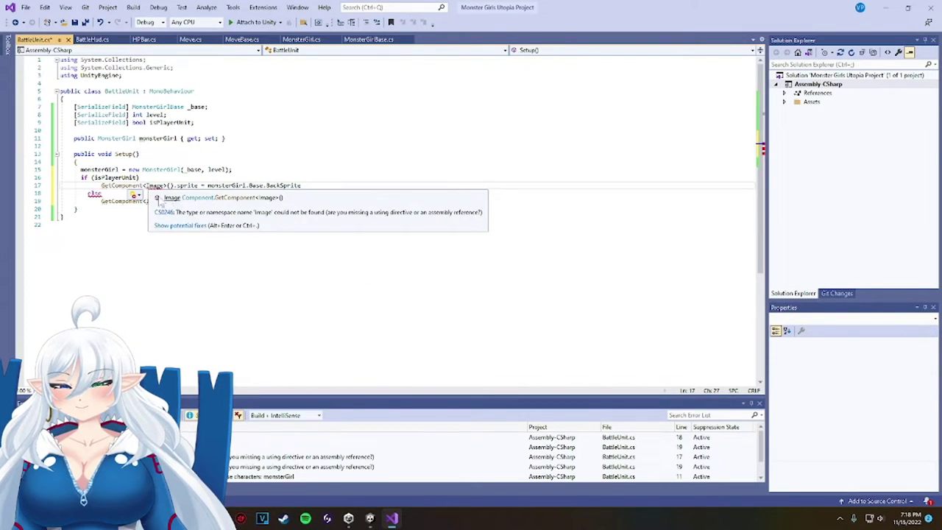
click(139, 195)
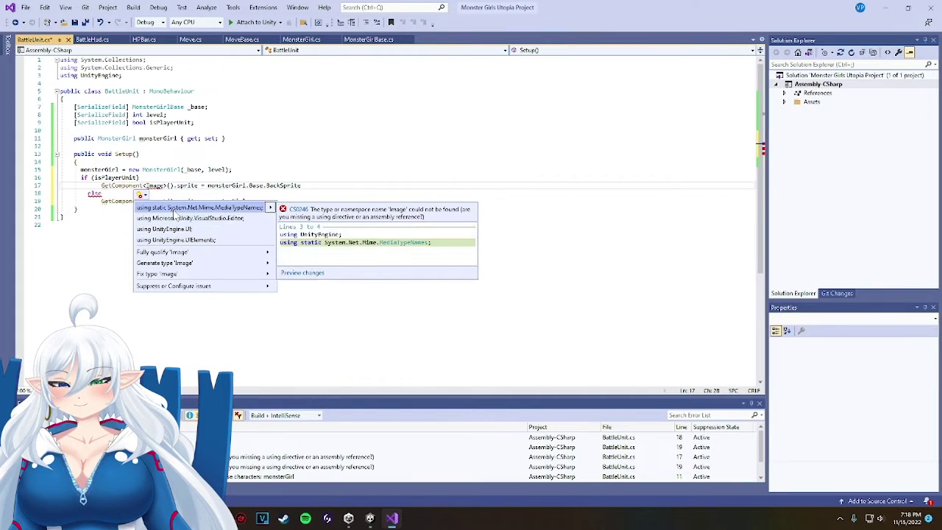
click(133, 76)
key(Return)
text(using Unity)
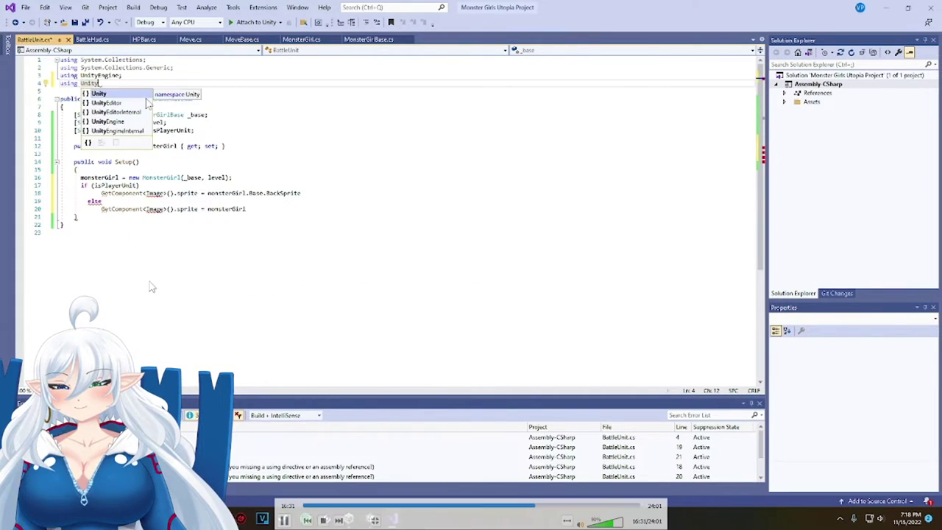
text(Engine.UI;)
click(253, 210)
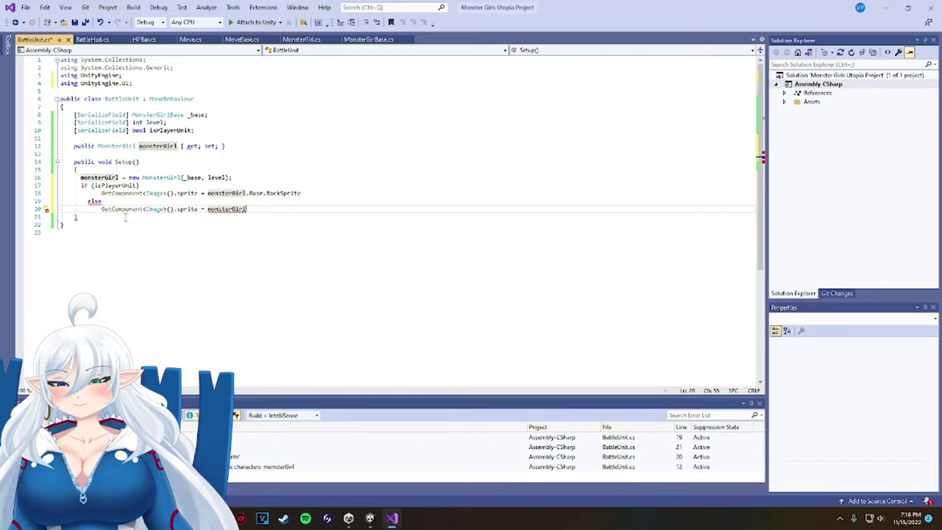
text(.)
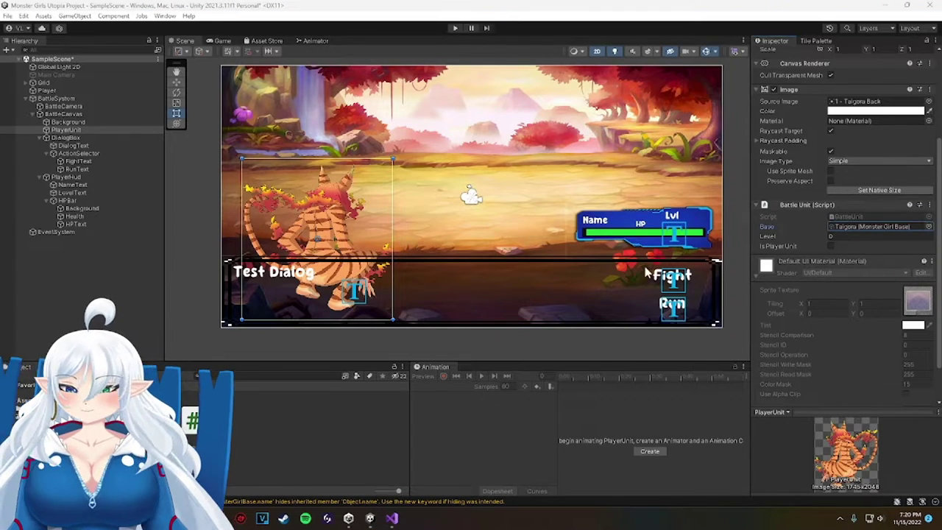
Create a C# script for the battle system in the Battle folder.
right_click(235, 425)
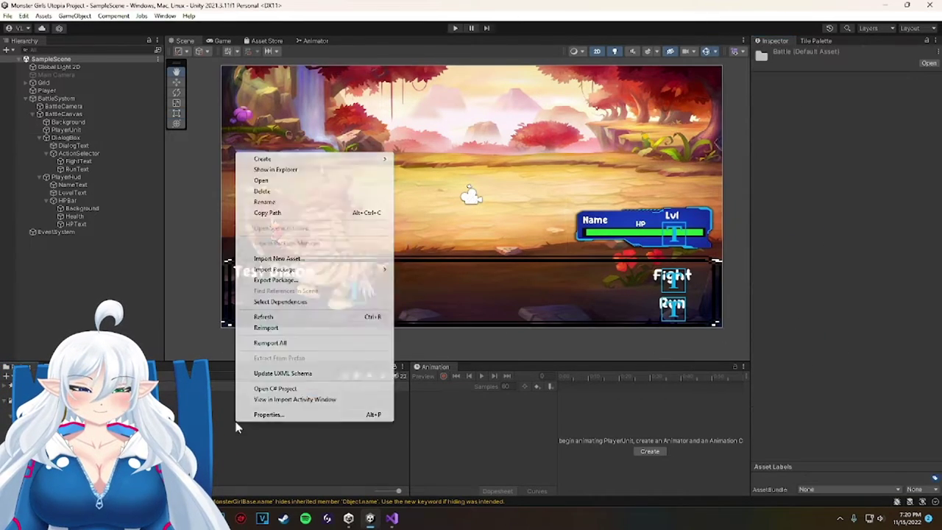
mouse_move(266, 158)
click(429, 48)
Declare the BattleHud playerHud field in the BattleSystem class and add an empty private void Start() method.
text(BattleHud playerHud)
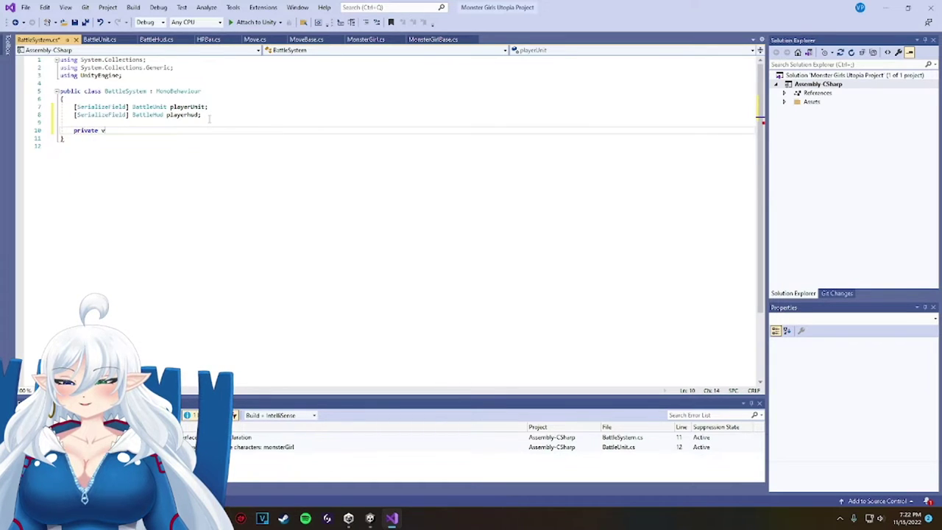
text(oid Start()     {              })
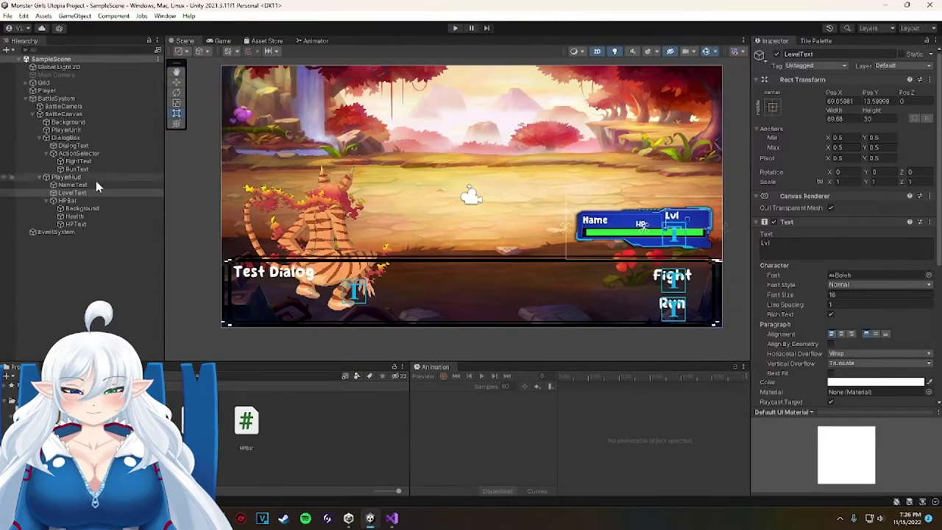
Select the PlayerHud object to inspect its components.
click(78, 177)
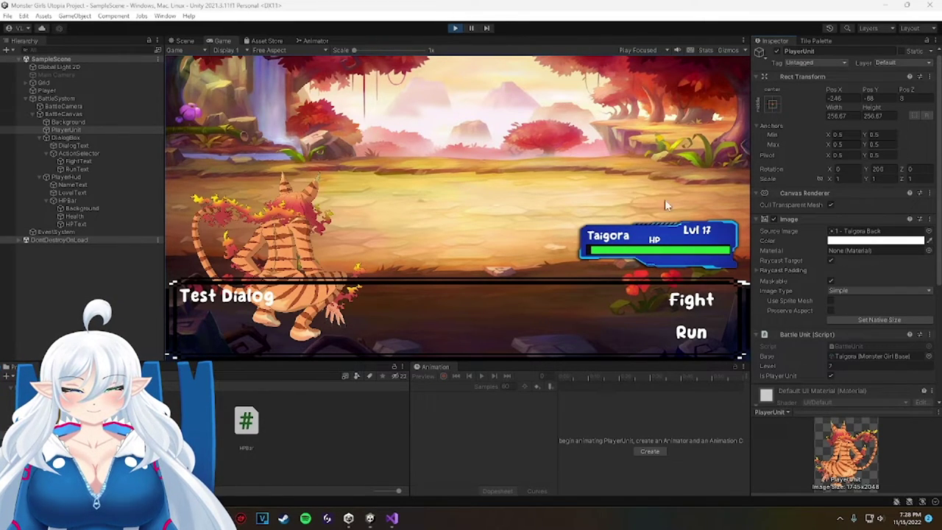
Stop the test run, then give PlayerUnit the 2 - Taima Back sprite, unflipped and enlarged to about 272 by 262.
click(454, 28)
click(929, 232)
double_click(908, 317)
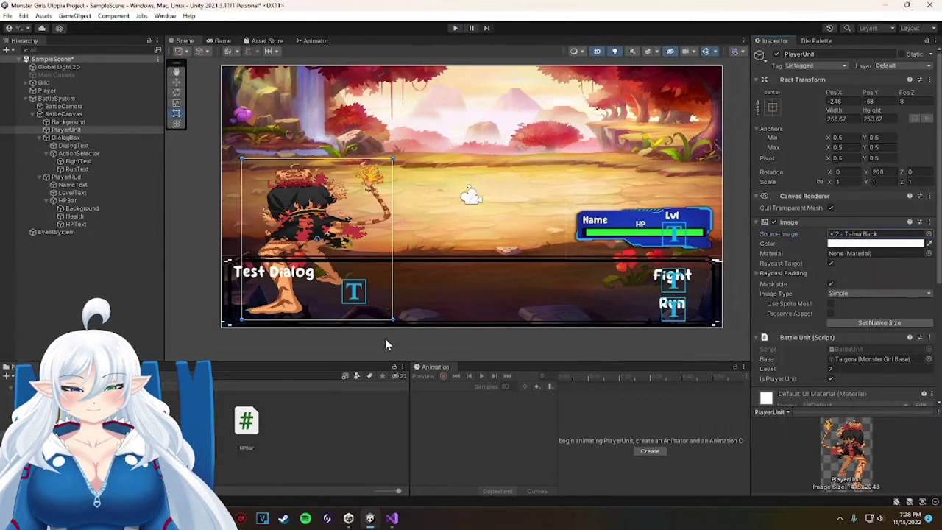
text(0)
drag(398, 158, 407, 154)
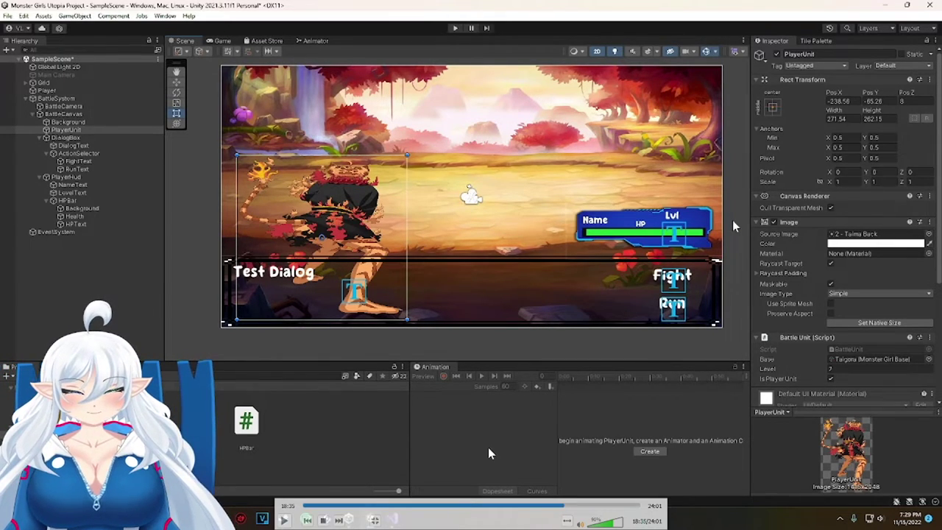
click(284, 518)
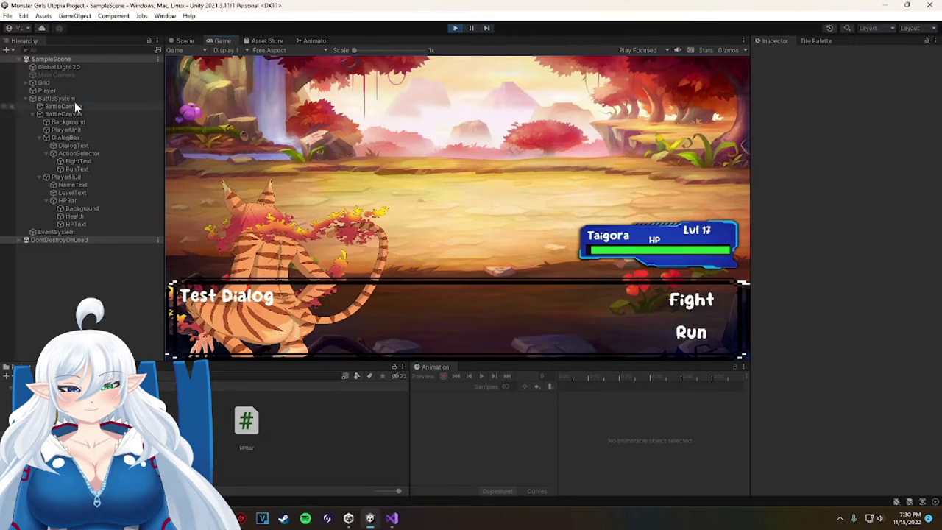
Go through the BattleSystem hierarchy objects one by one during the test run to examine their settings.
click(74, 99)
click(75, 114)
click(76, 122)
click(76, 130)
click(77, 138)
click(77, 145)
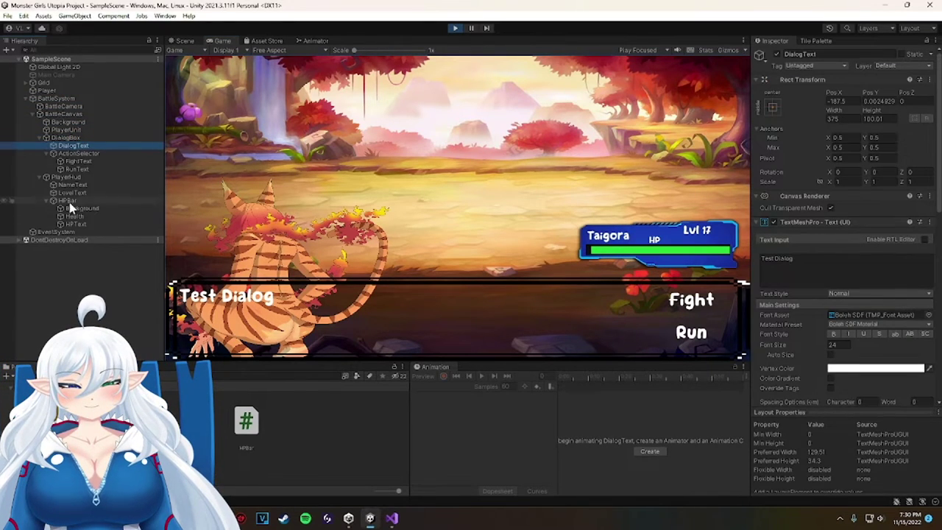
click(71, 177)
click(71, 232)
Stop the test run and undo the sprite, rotation and size changes made to PlayerUnit.
click(455, 28)
click(73, 122)
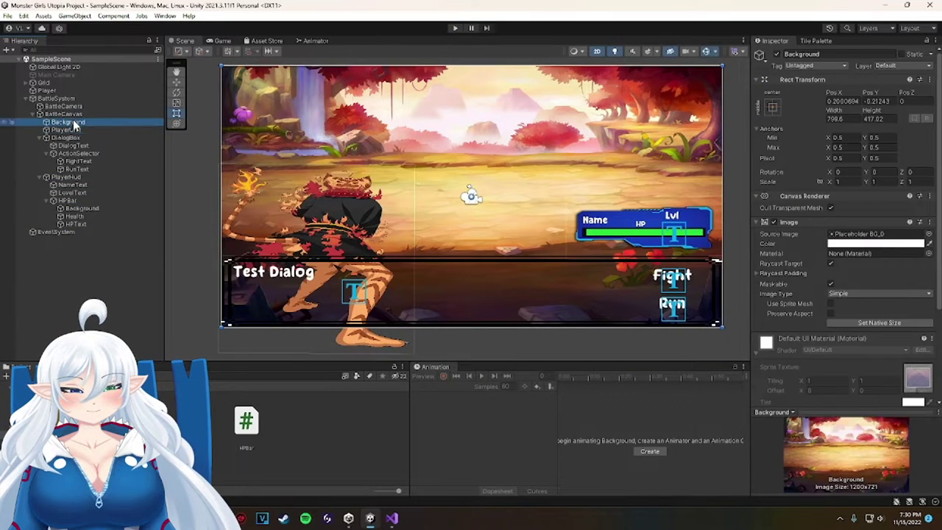
click(74, 131)
click(929, 234)
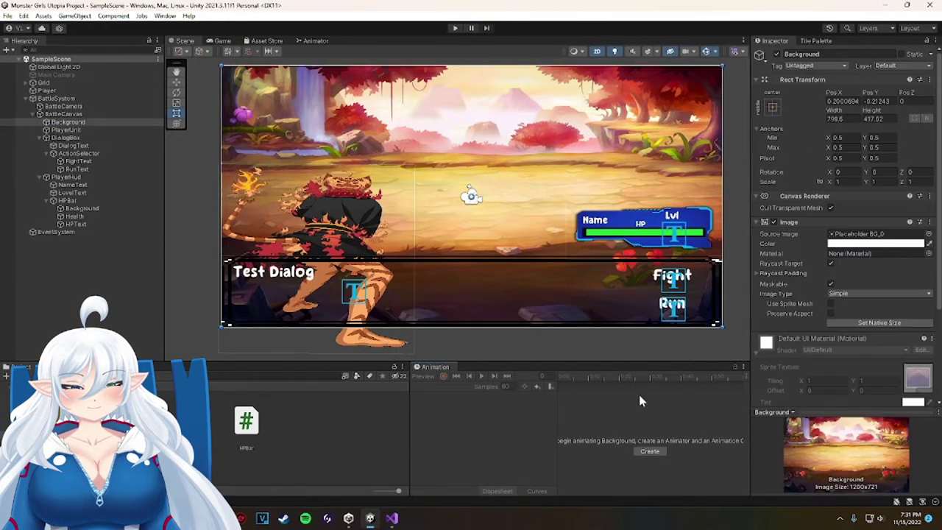
key(ctrl+z)
key(ctrl+z)
key(ctrl+z)
key(ctrl+z)
Assign Taima as the base in PlayerUnit's Battle Unit script and test the scene with a short run.
click(928, 359)
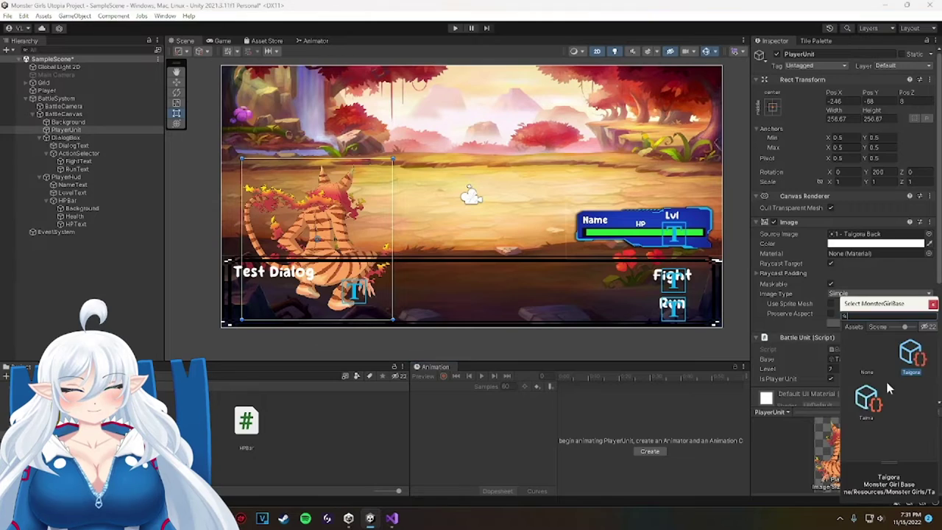
double_click(876, 396)
key(ctrl+p)
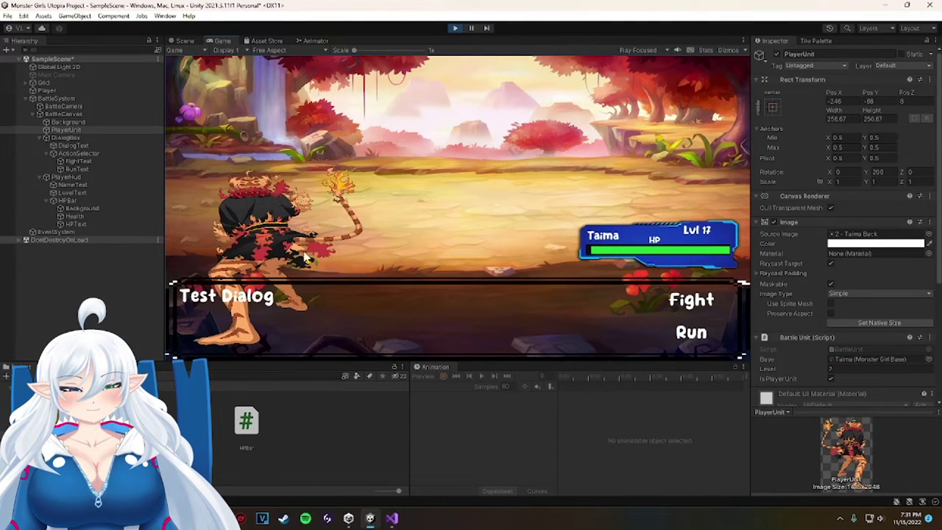
click(454, 30)
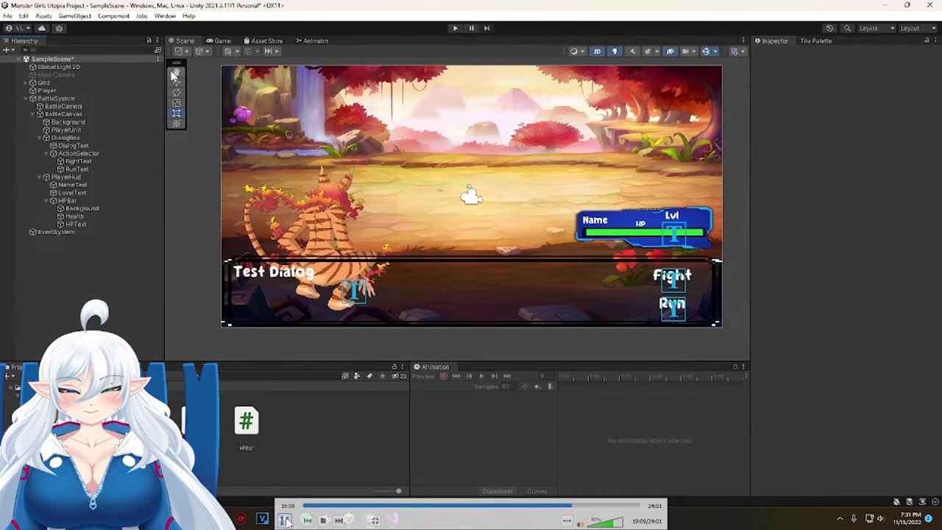
key(Left)
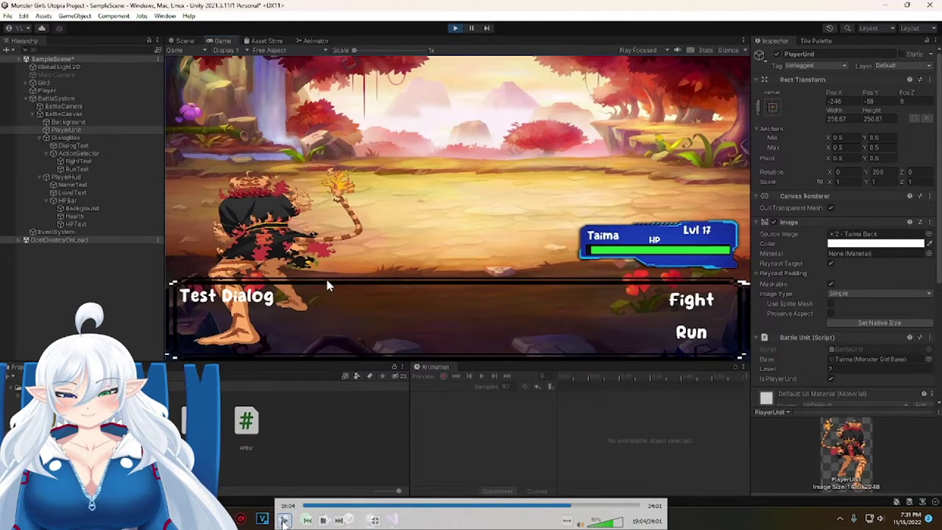
click(283, 520)
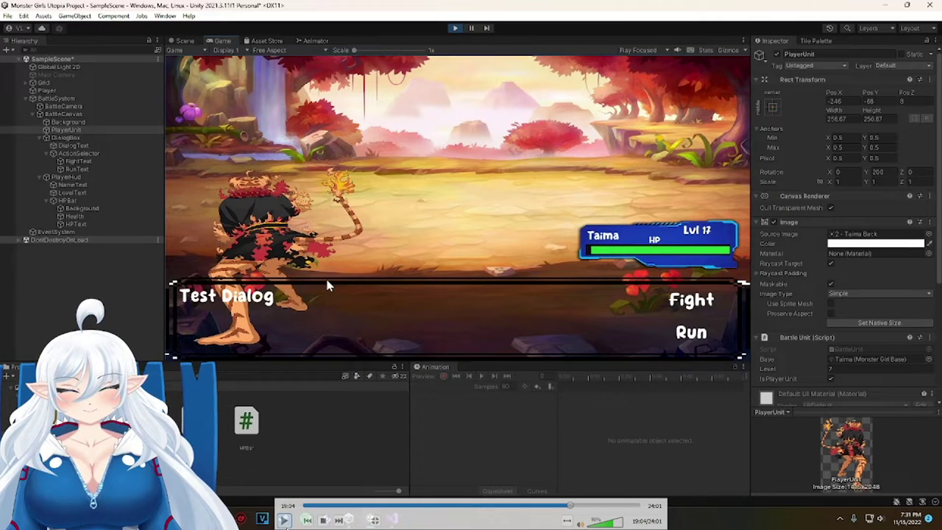
click(283, 520)
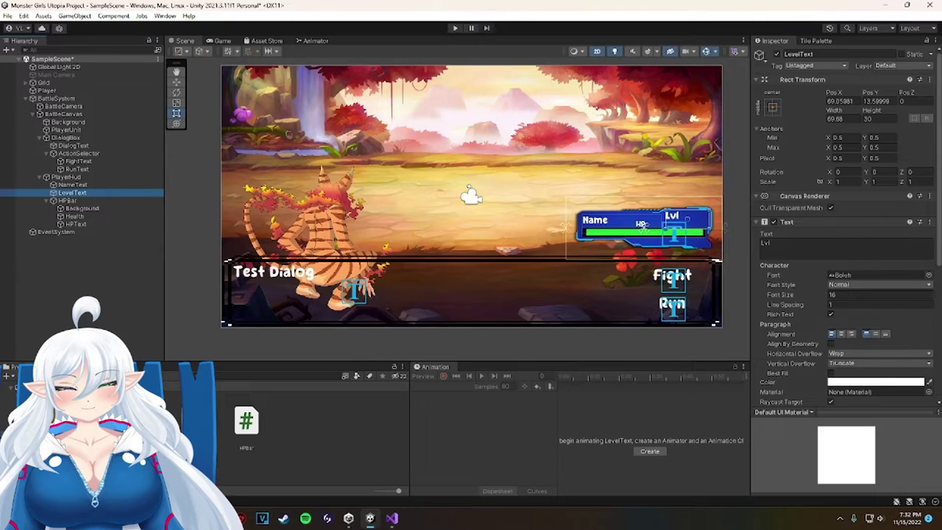
Duplicate PlayerUnit in the BattleCanvas and rename the copy EnemyUnit.
right_click(92, 131)
click(107, 195)
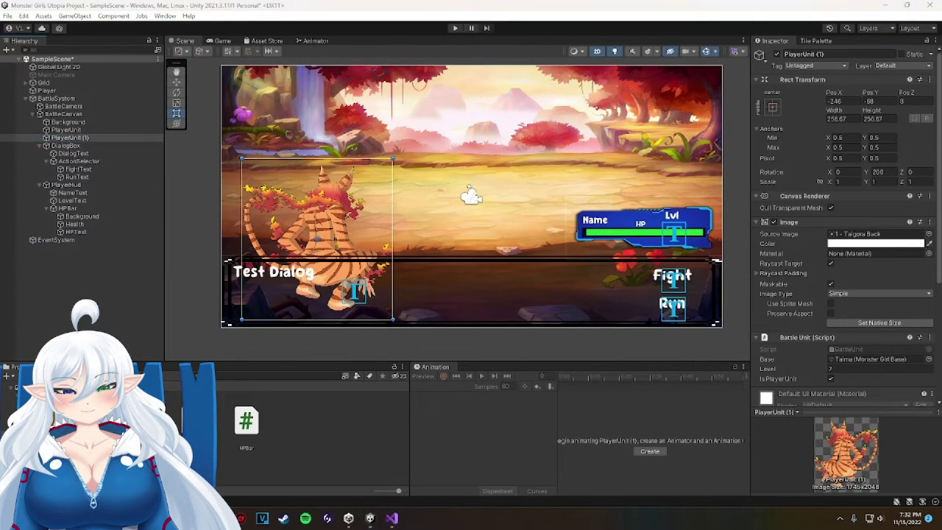
key(F2)
text(EnemyUnit)
key(Return)
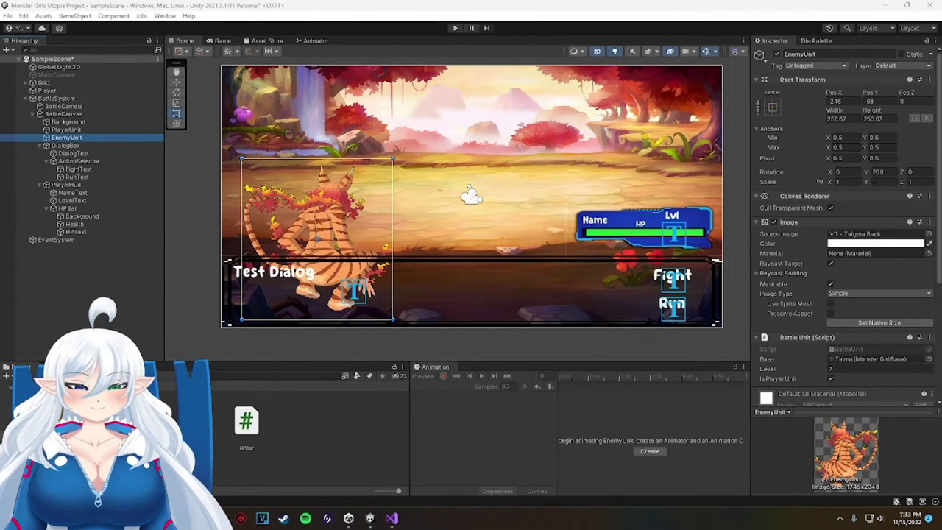
click(929, 234)
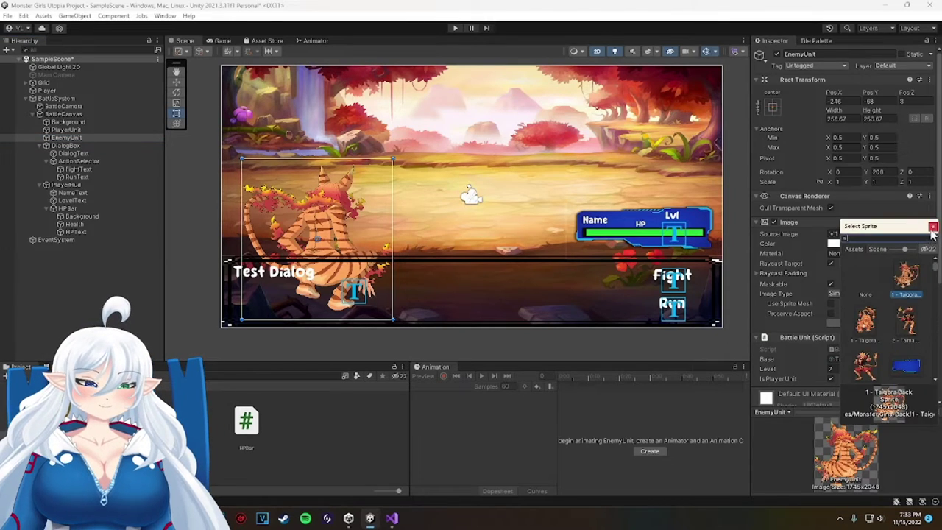
click(932, 228)
click(928, 234)
scroll(904, 303, down, 4)
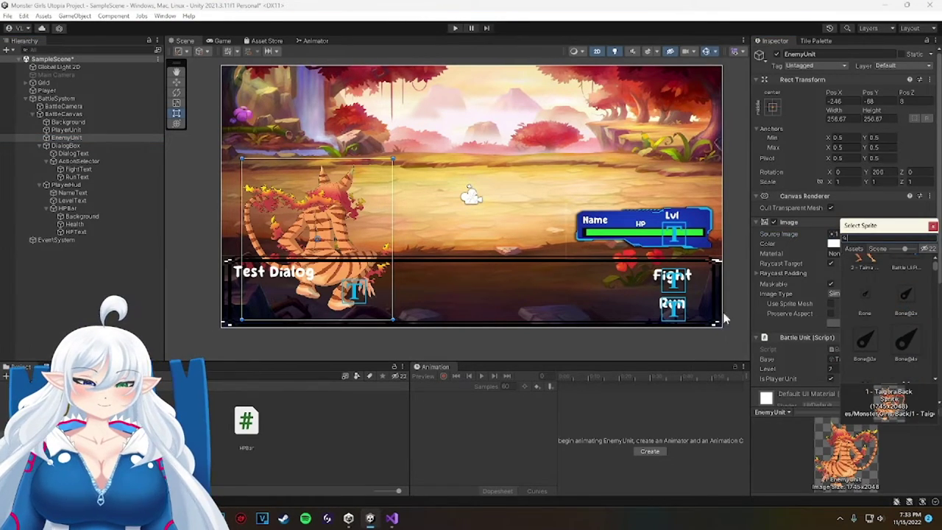
click(214, 283)
click(73, 137)
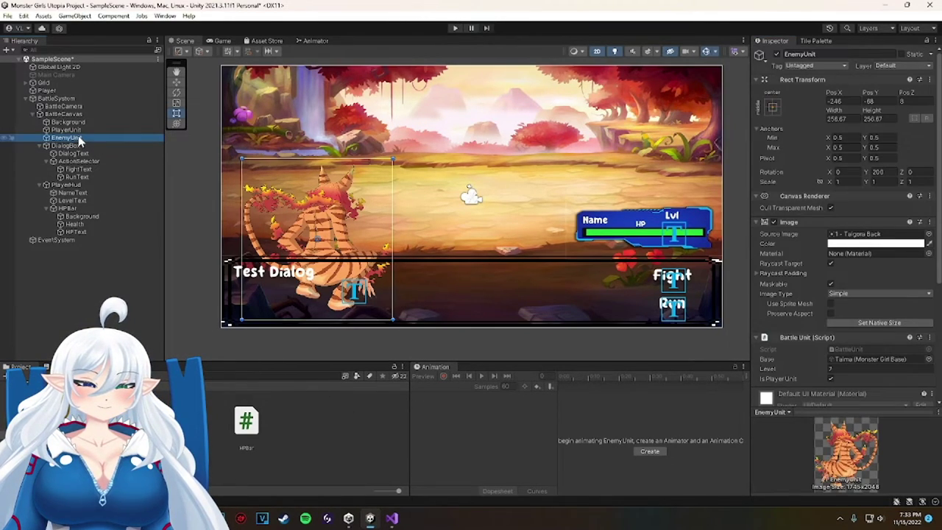
Configure EnemyUnit's Battle Unit script with Taigora as base, level 5 and Is Player Unit turned off.
click(929, 359)
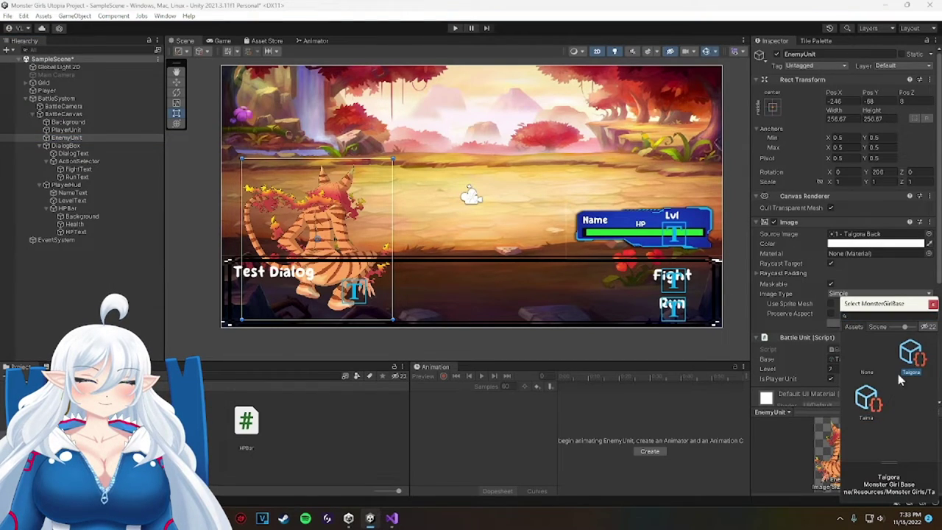
double_click(873, 403)
click(831, 378)
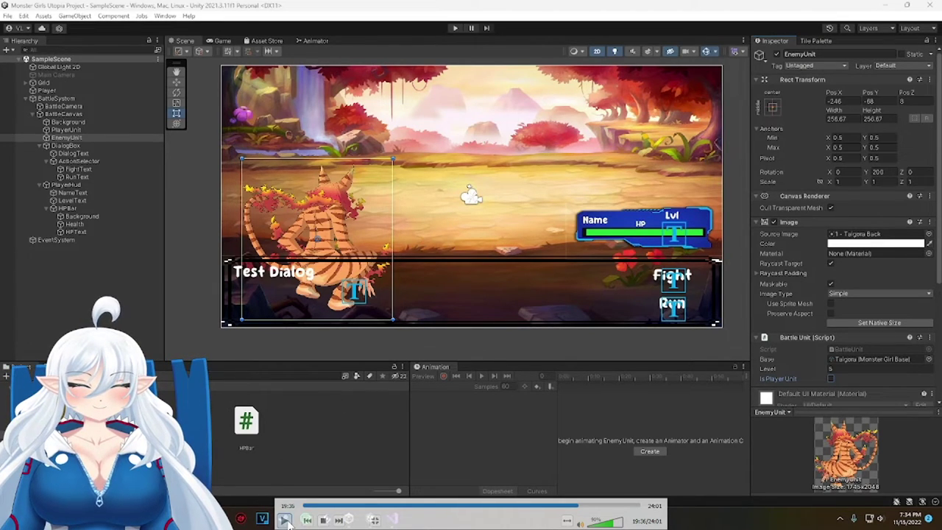
Set EnemyUnit's source image to 1 - Taigora Front and move it above the player HUD panel, diagonally opposite PlayerUnit.
click(929, 234)
double_click(867, 314)
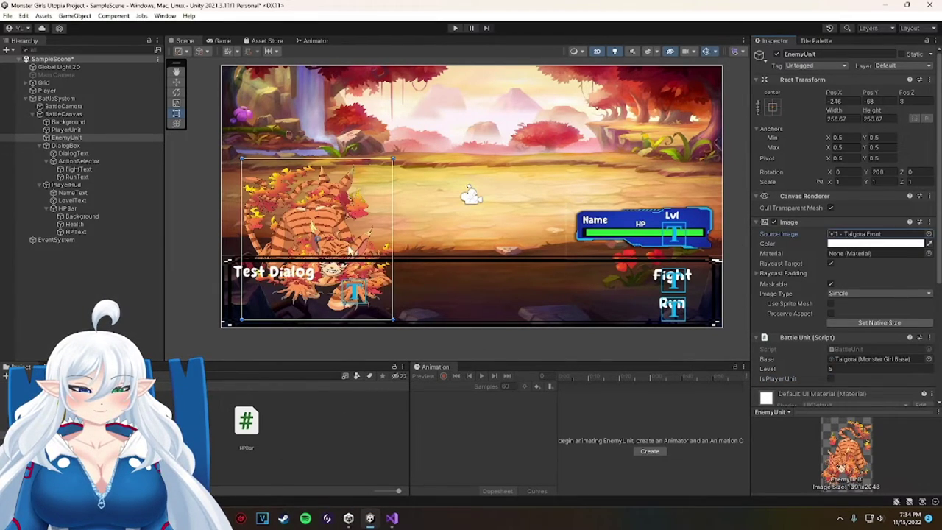
drag(312, 235, 608, 133)
Select the BattleUnit script asset to view its code.
click(65, 115)
click(201, 422)
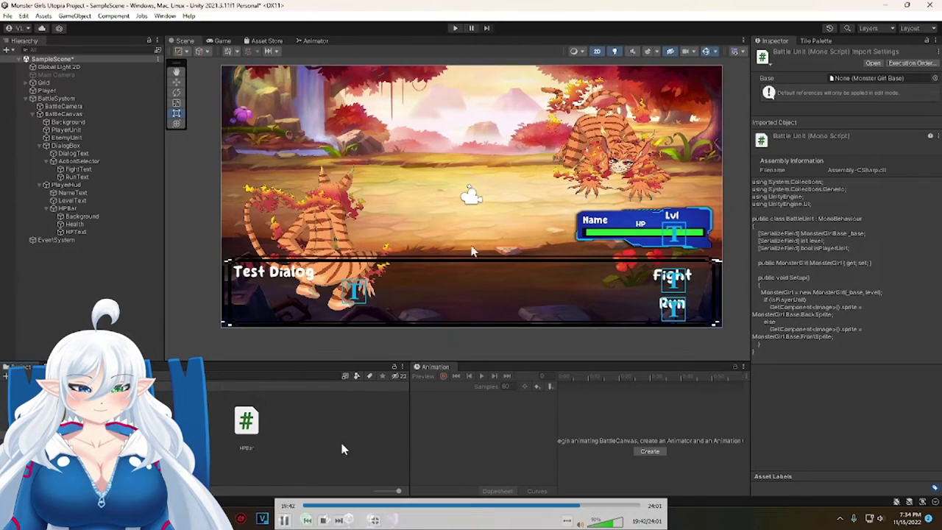
click(285, 520)
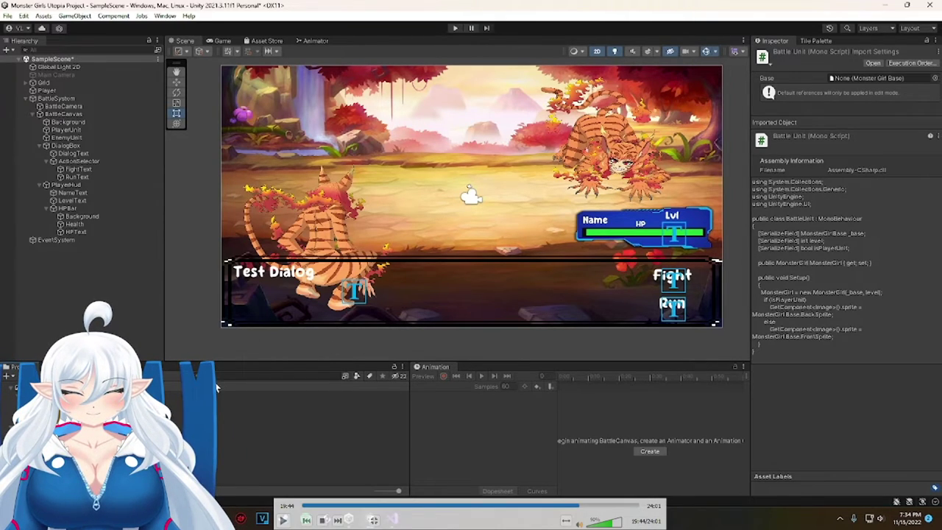
click(282, 520)
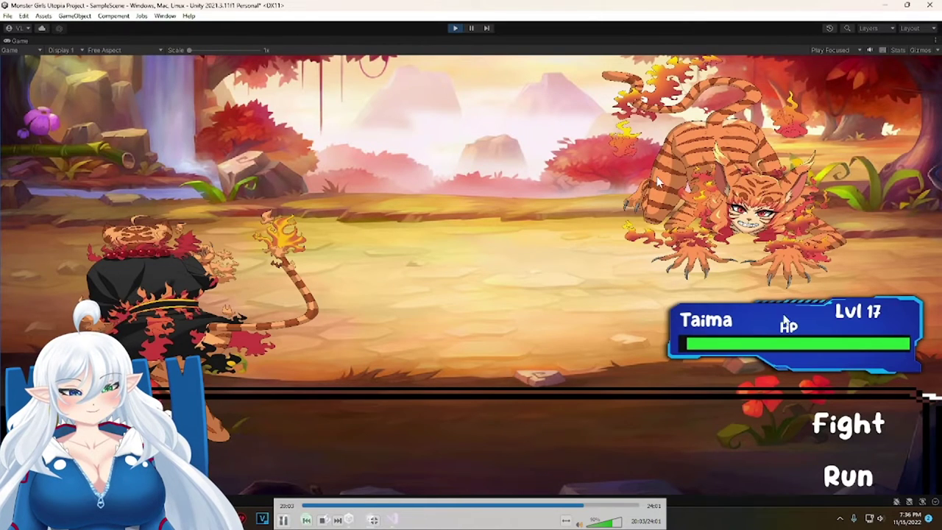
key(space)
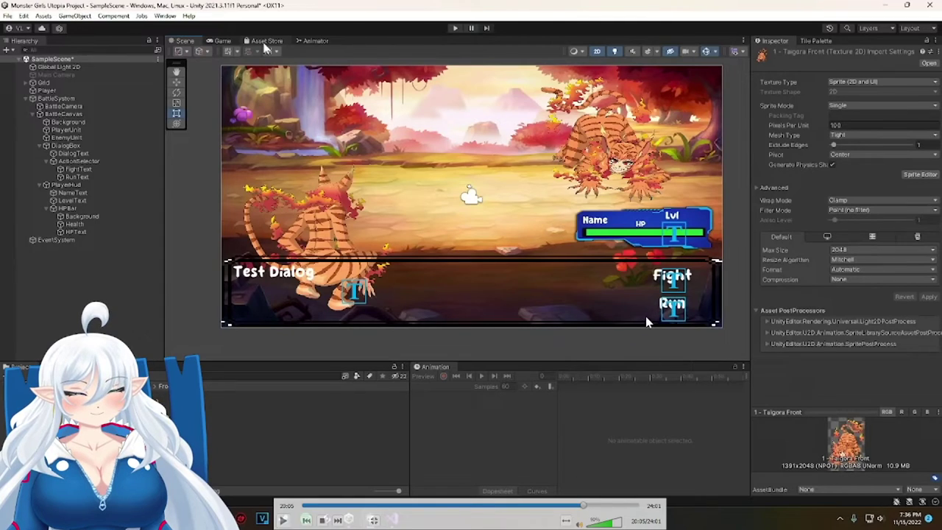
key(Left)
click(282, 520)
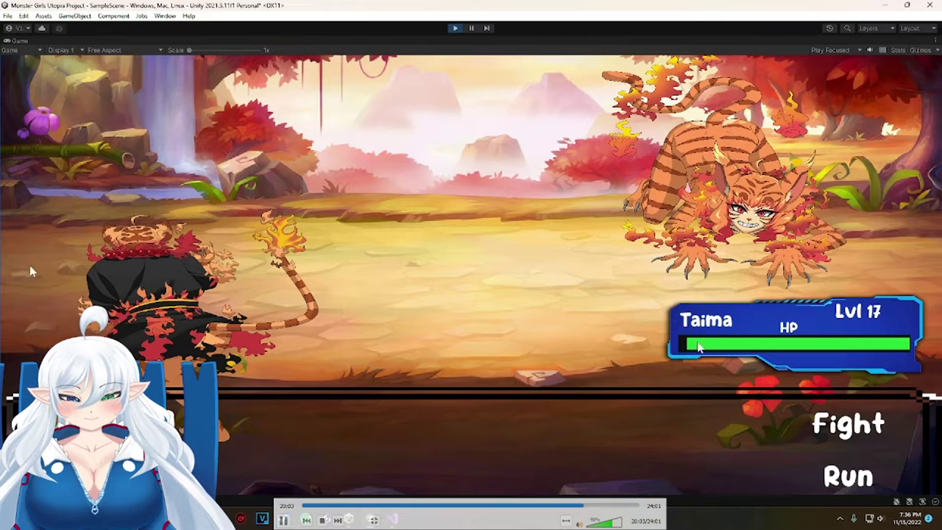
Stop the test run of the battle scene.
click(455, 28)
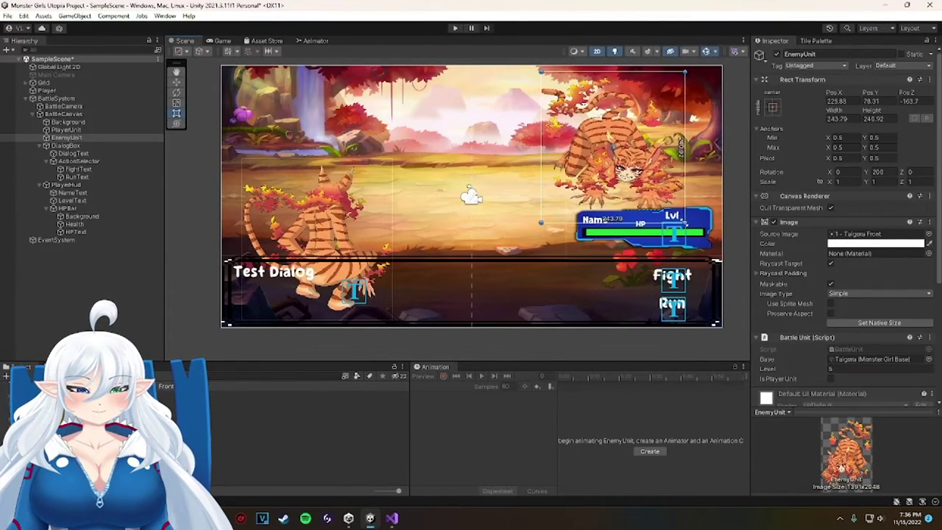
Resize EnemyUnit proportionally and reposition it above the player HUD panel.
click(216, 420)
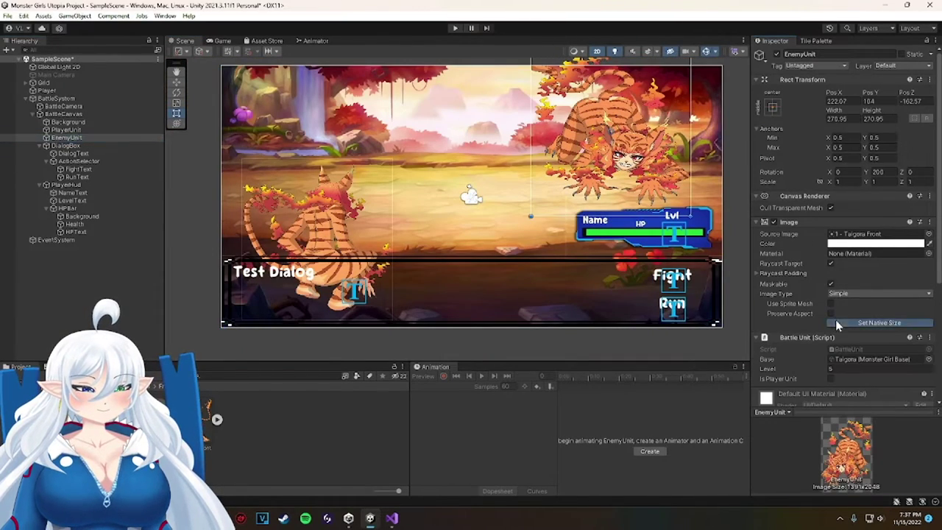
click(833, 293)
click(846, 310)
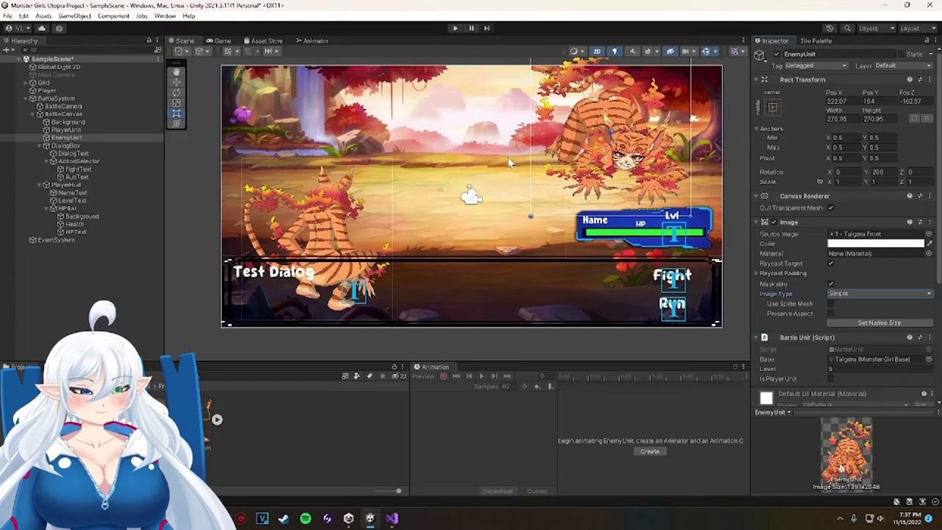
key(ctrl+z)
shift+drag(531, 216, 481, 268)
shift+drag(691, 267, 675, 254)
drag(595, 177, 630, 187)
shift+drag(710, 262, 696, 246)
click(202, 249)
scroll(456, 209, up, 10)
scroll(457, 209, down, 11)
drag(456, 209, 474, 207)
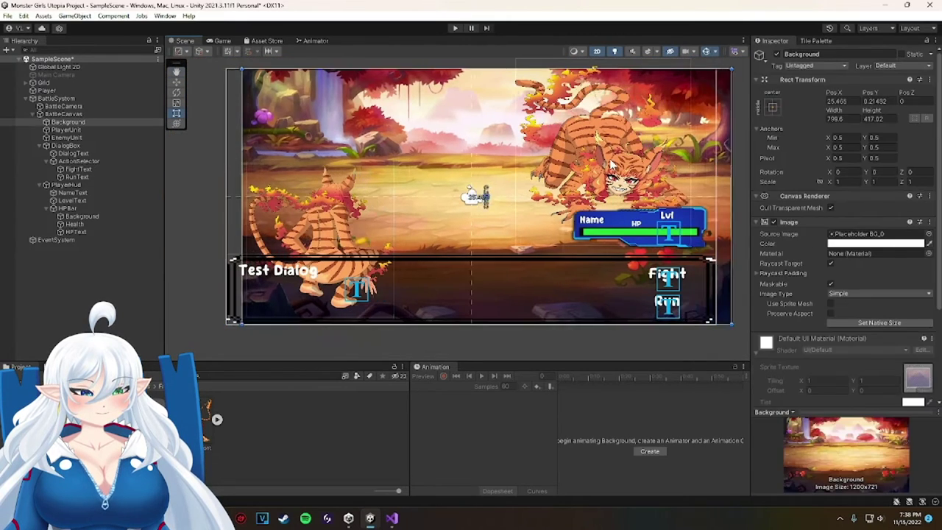
key(ctrl+z)
key(ctrl+z)
Scale EnemyUnit to about 251 by 251 and nudge it into place in the background's upper-right area.
click(68, 138)
scroll(454, 206, up, 3)
scroll(454, 206, down, 5)
drag(620, 176, 615, 179)
drag(505, 245, 528, 219)
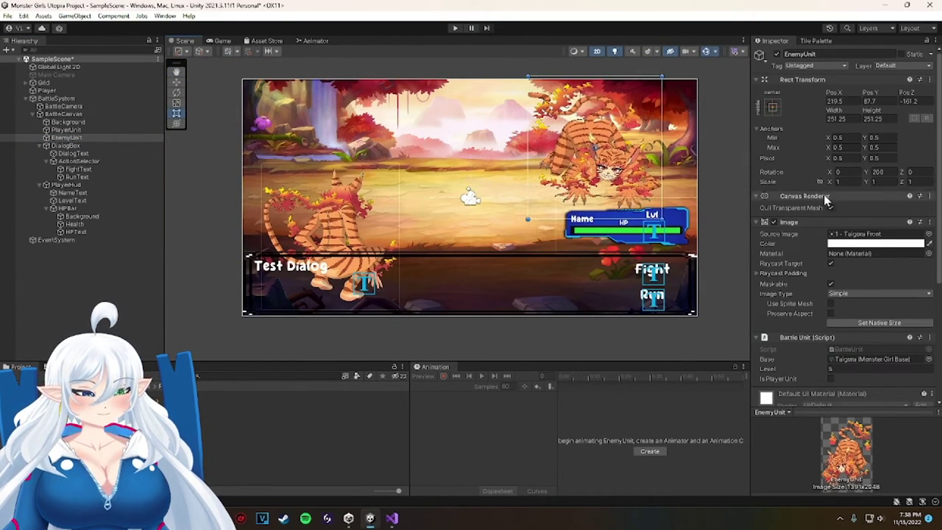
drag(623, 177, 626, 175)
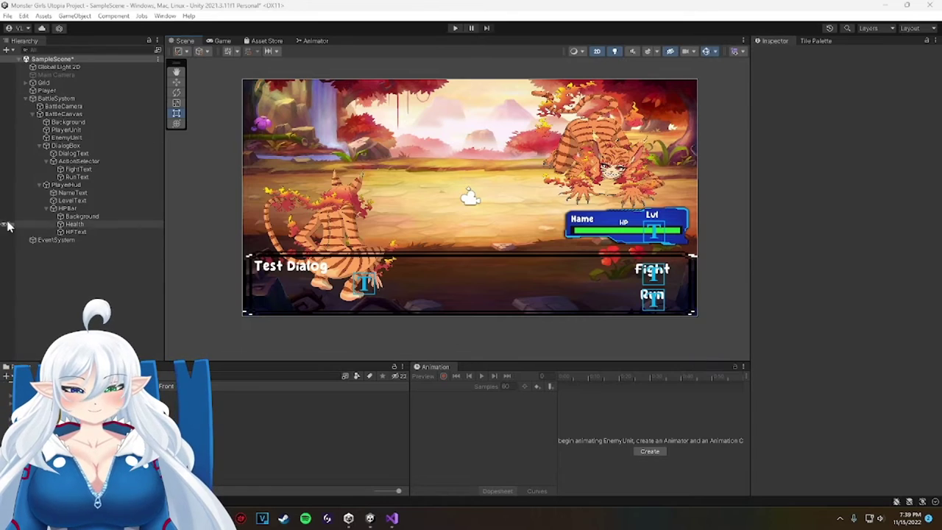
Duplicate PlayerHud as EnemyHud and move the copy to the upper-left corner of the battle canvas.
right_click(74, 185)
click(103, 223)
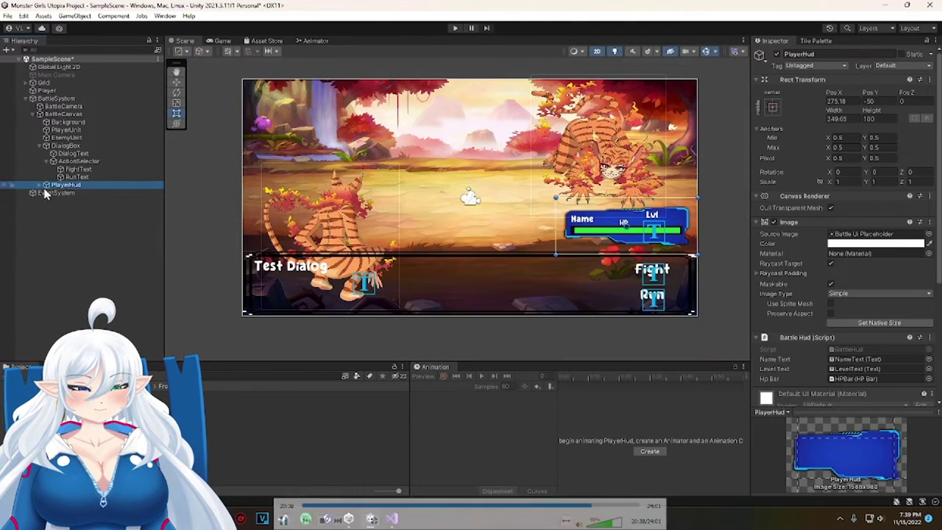
key(F2)
drag(67, 193, 44, 192)
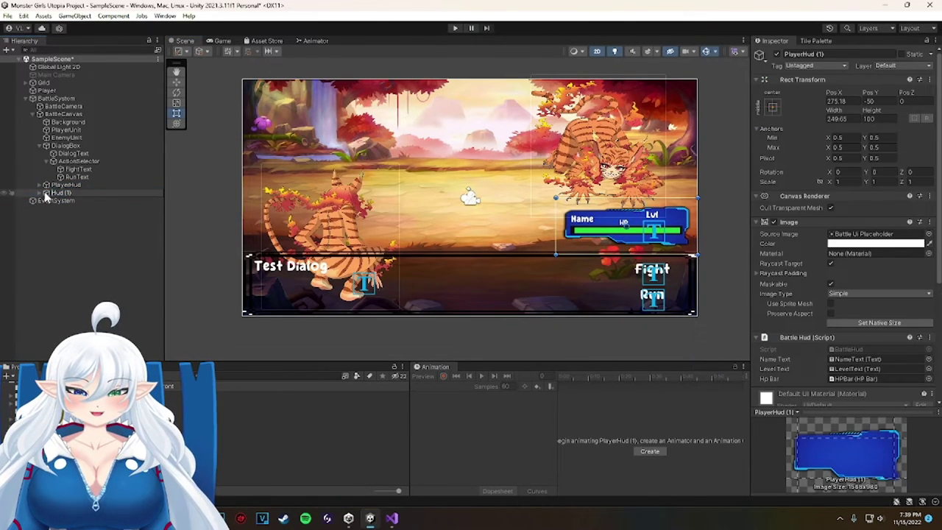
text(Enemy)
key(Return)
key(F2)
key(End)
key(BackSpace)
key(BackSpace)
key(BackSpace)
key(BackSpace)
key(Return)
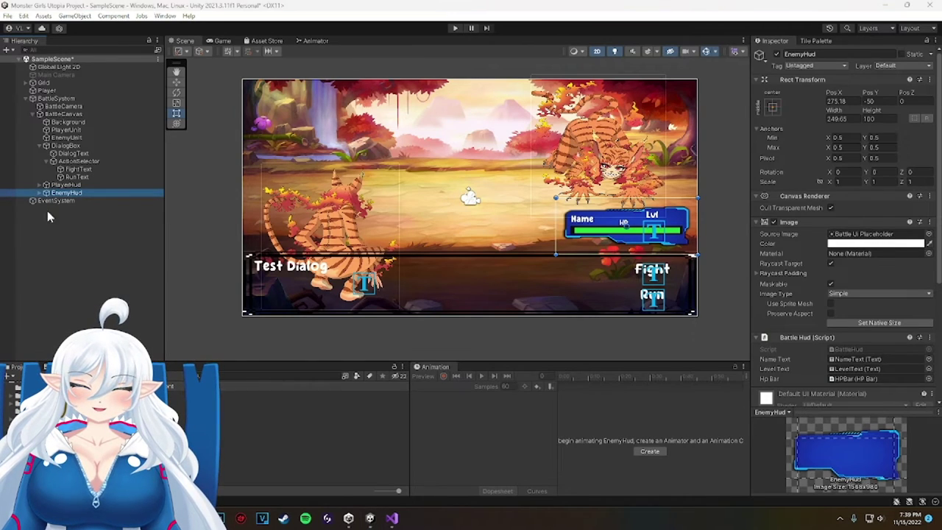
drag(622, 245, 321, 107)
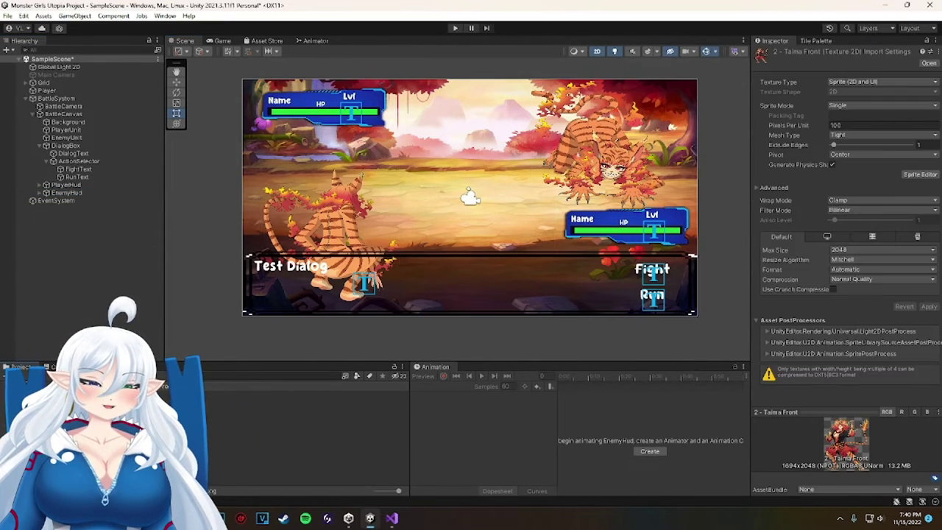
Move EnemyUnit toward the middle of the battlefield, between the two HUD panels, and enlarge it to about 267 by 267.
click(66, 137)
drag(600, 151, 515, 159)
shift+drag(582, 225, 616, 237)
click(68, 122)
click(67, 137)
drag(601, 166, 608, 202)
key(ctrl+z)
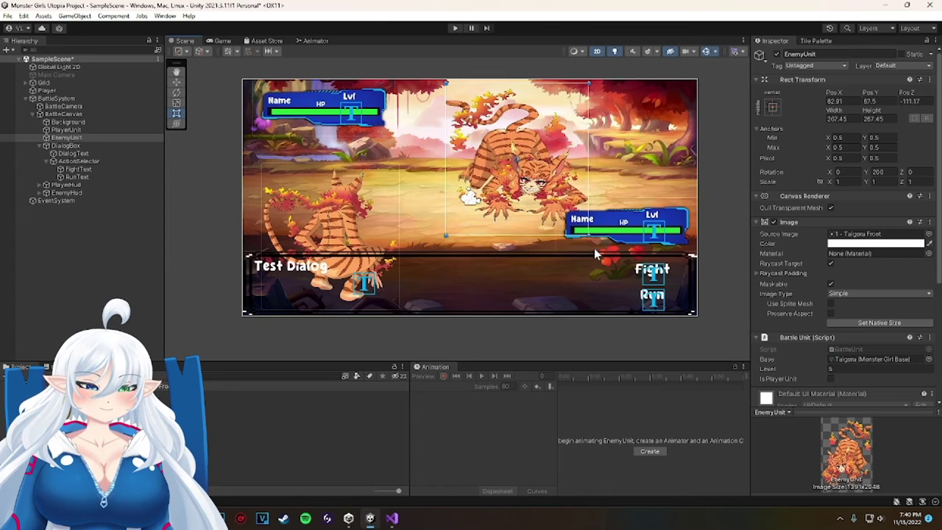
click(584, 244)
click(582, 244)
click(582, 243)
shift+drag(600, 248, 590, 251)
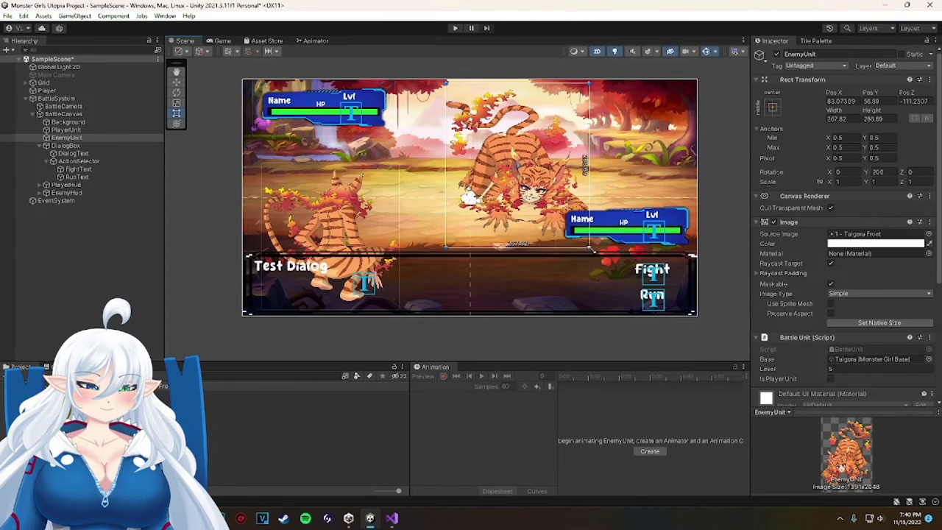
key(ctrl+z)
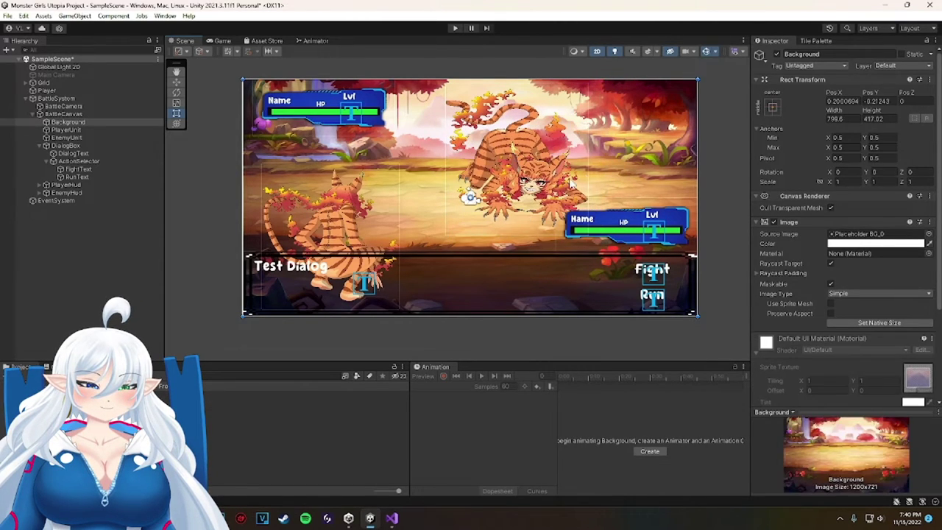
Compare the Rect Transform values of Background, PlayerUnit, BattleCanvas and EnemyUnit.
shift+click(573, 184)
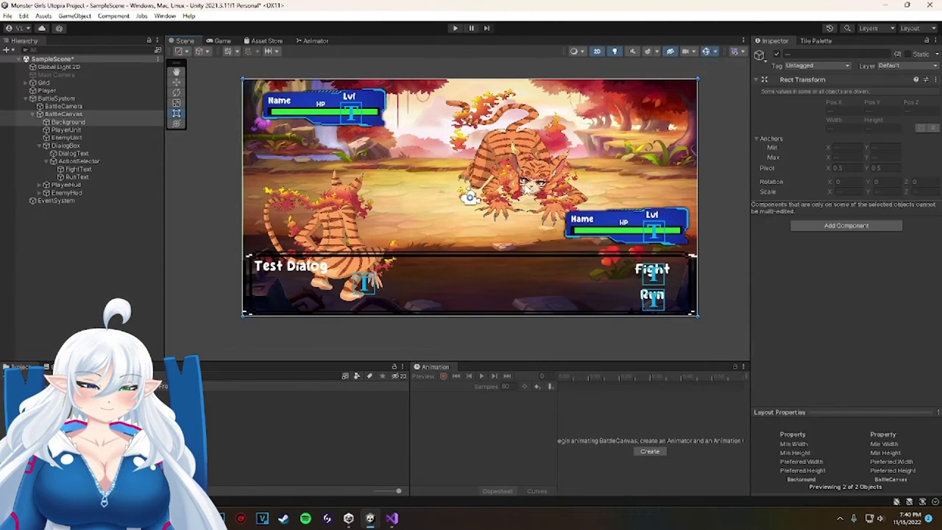
click(85, 123)
click(92, 131)
click(90, 122)
click(842, 102)
text(0.2000694)
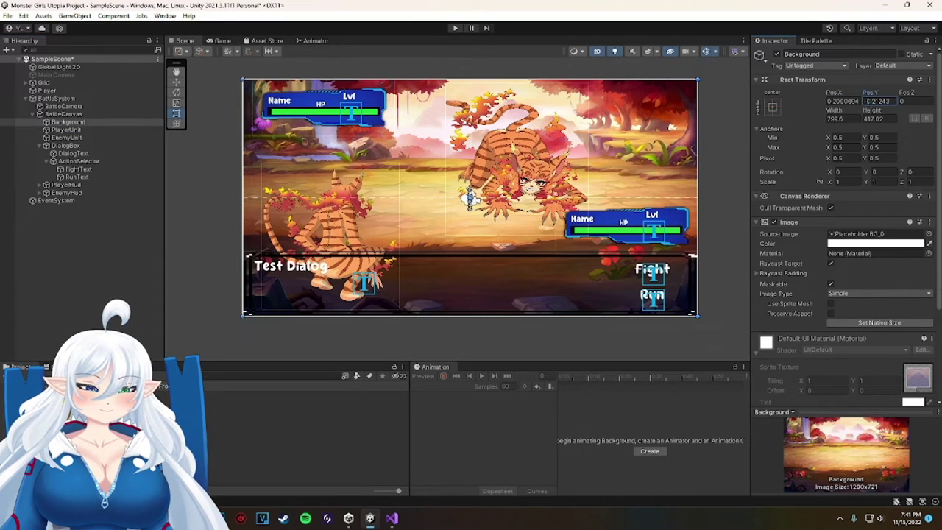
click(79, 115)
click(83, 131)
click(80, 114)
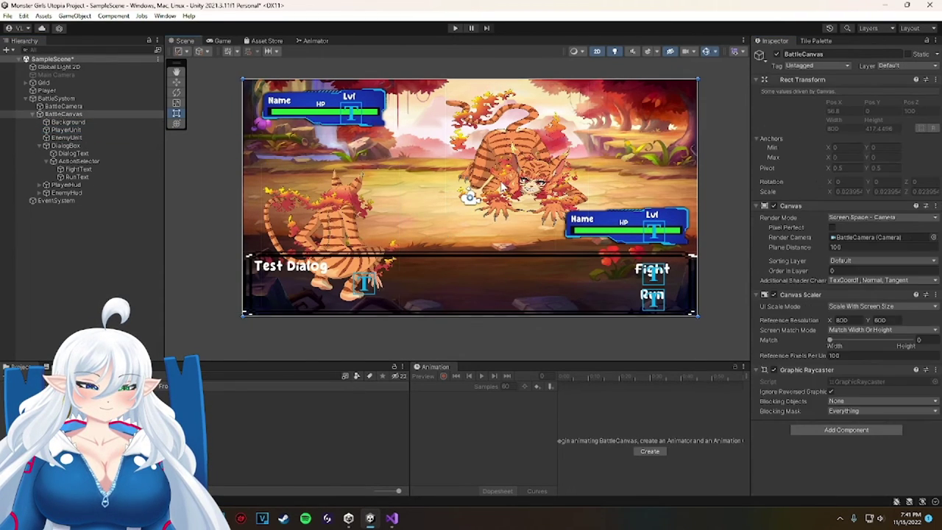
click(80, 122)
click(81, 138)
Set EnemyUnit's width to PlayerUnit's value, 256.67.
click(67, 130)
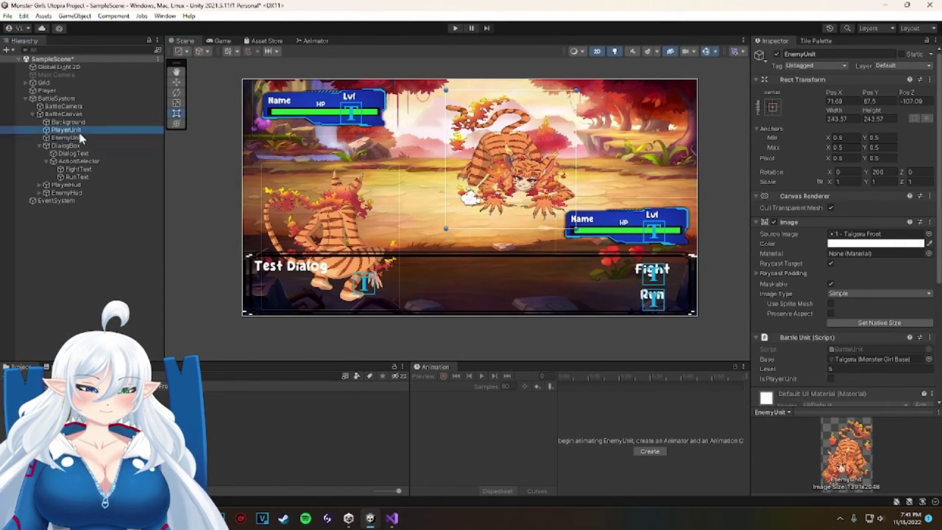
click(842, 119)
click(96, 123)
click(842, 119)
text(256.67)
key(ctrl+z)
click(81, 137)
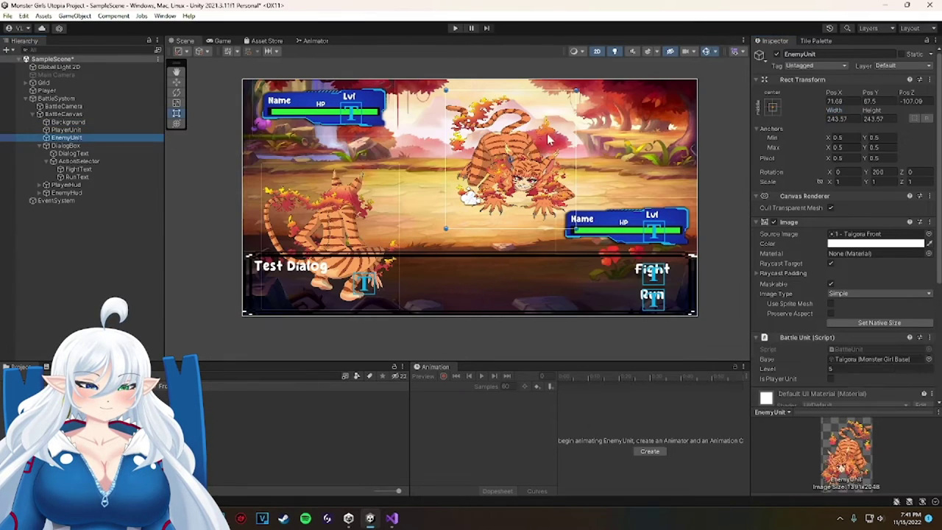
click(846, 120)
text(256.67)
Set EnemyUnit's height to 256.67 to match PlayerUnit, and deselect it.
click(81, 130)
click(875, 119)
click(81, 137)
click(876, 120)
key(ctrl+v)
click(724, 140)
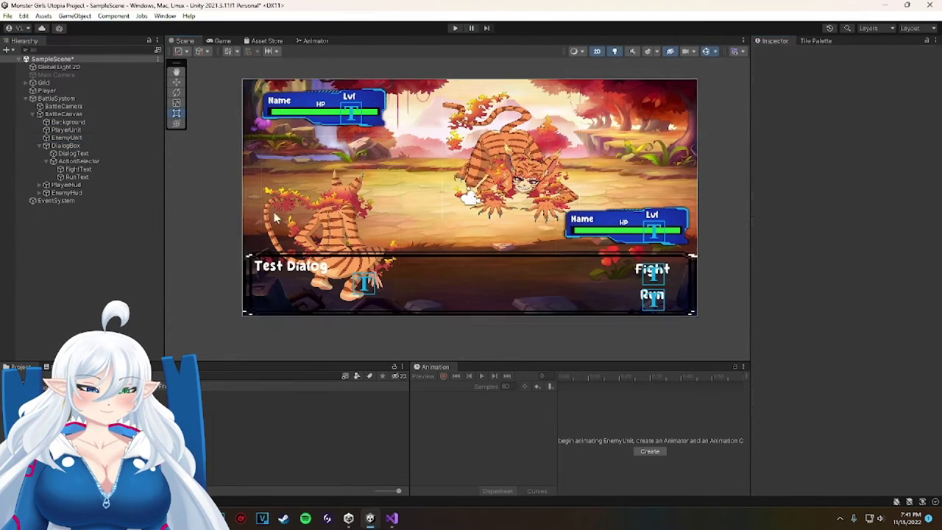
Save the scene and run the battle briefly to check both units and HUD panels.
scroll(441, 173, up, 4)
scroll(442, 174, down, 3)
key(ctrl+s)
click(454, 28)
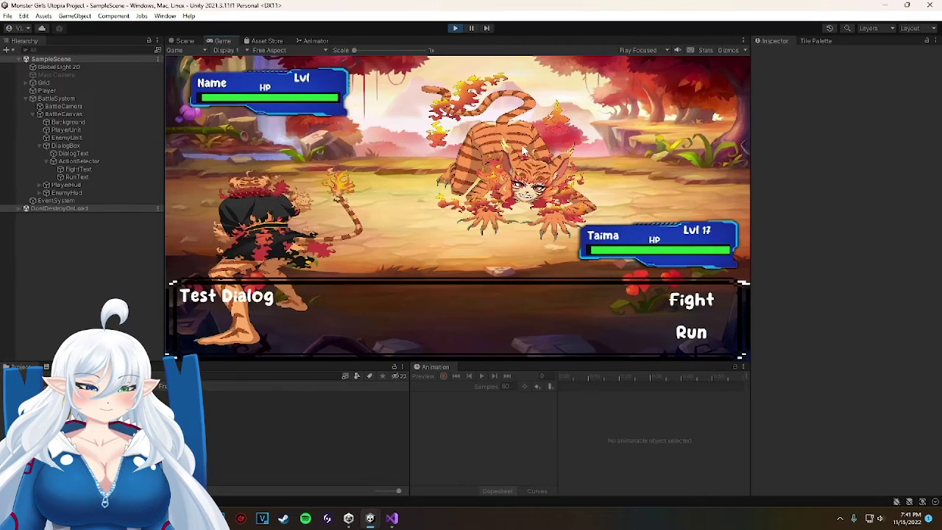
click(457, 30)
Switch to Visual Studio and add a serialized BattleUnit field enemyUnit below playerUnit in BattleSystem.cs.
click(392, 518)
click(38, 39)
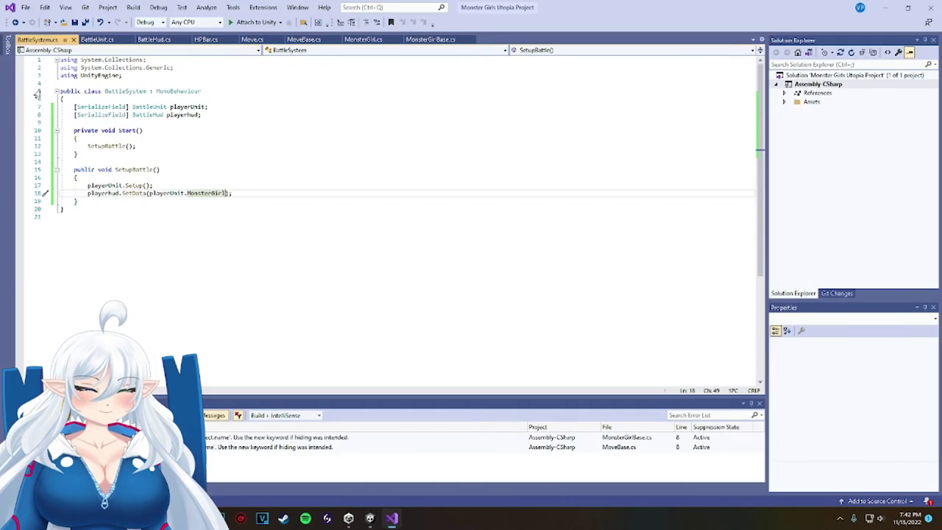
mouse_move(74, 115)
mouse_down()
mouse_move(229, 116)
mouse_move(80, 108)
mouse_up()
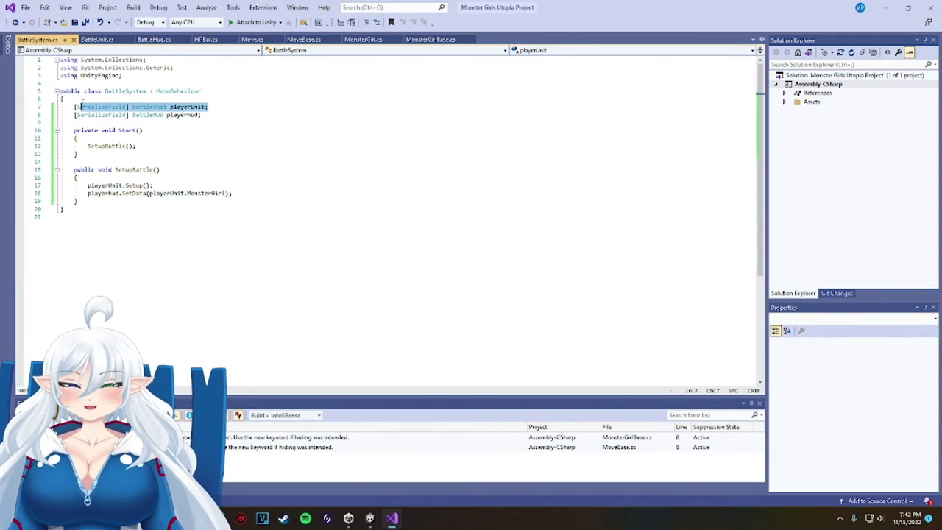
key(ctrl+c)
key(ctrl+v)
key(Return)
key(ctrl+v)
key(Left)
key(Left)
key(Left)
key(Left)
key(Left)
key(BackSpace)
key(BackSpace)
key(BackSpace)
key(BackSpace)
key(BackSpace)
key(BackSpace)
text(en)
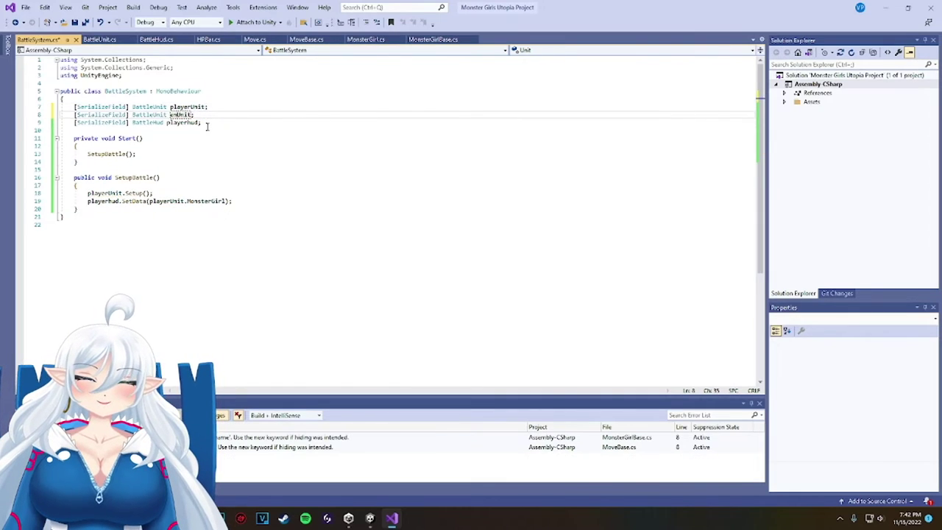
Add a serialized BattleHud field enemyHud below the player HUD field in BattleSystem.cs.
drag(207, 120, 74, 122)
key(ctrl+c)
key(ctrl+v)
key(Return)
key(ctrl+v)
key(Left)
key(Left)
key(Left)
key(Left)
key(BackSpace)
key(BackSpace)
key(BackSpace)
key(BackSpace)
key(BackSpace)
key(BackSpace)
text(enemy)
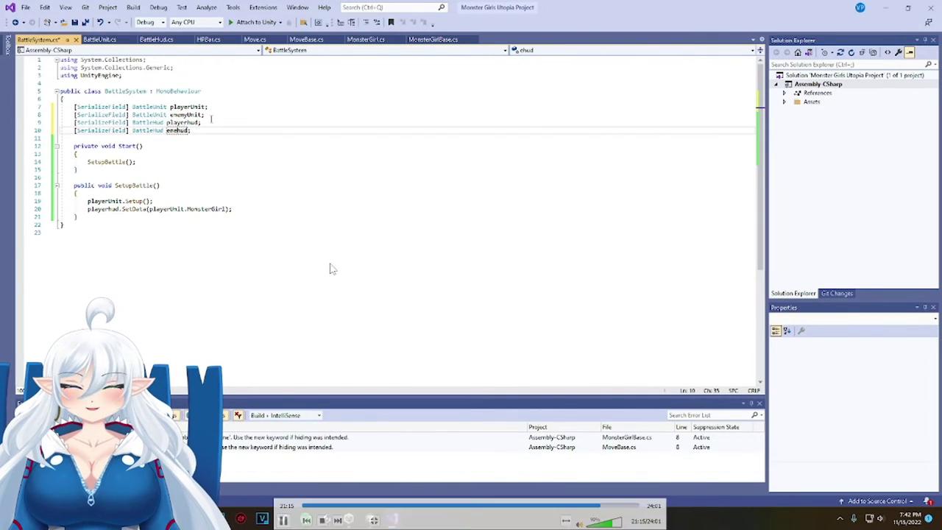
Rename the playerhud field declaration to playerHud and save BattleSystem.cs.
click(234, 132)
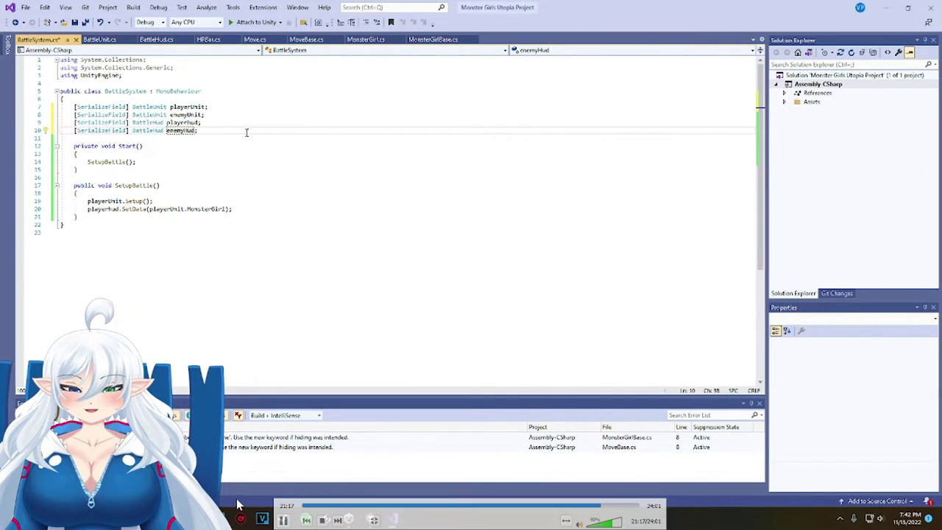
click(206, 170)
key(ctrl+s)
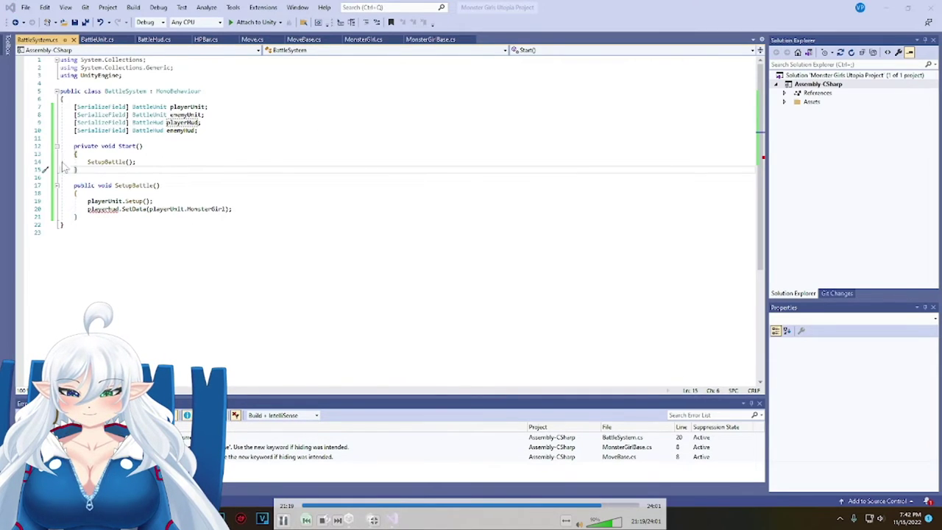
In SetupBattle, add an enemyUnit.Setup() call below the player's and duplicate the SetData line for the HUD.
drag(154, 201, 87, 202)
key(ctrl+c)
click(226, 200)
key(ctrl+v)
key(ctrl+z)
key(Return)
key(ctrl+v)
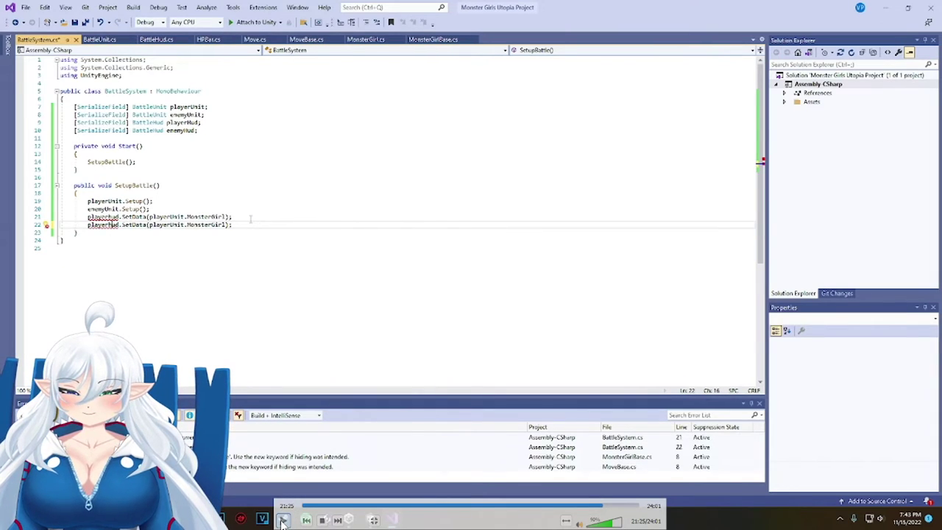
click(282, 521)
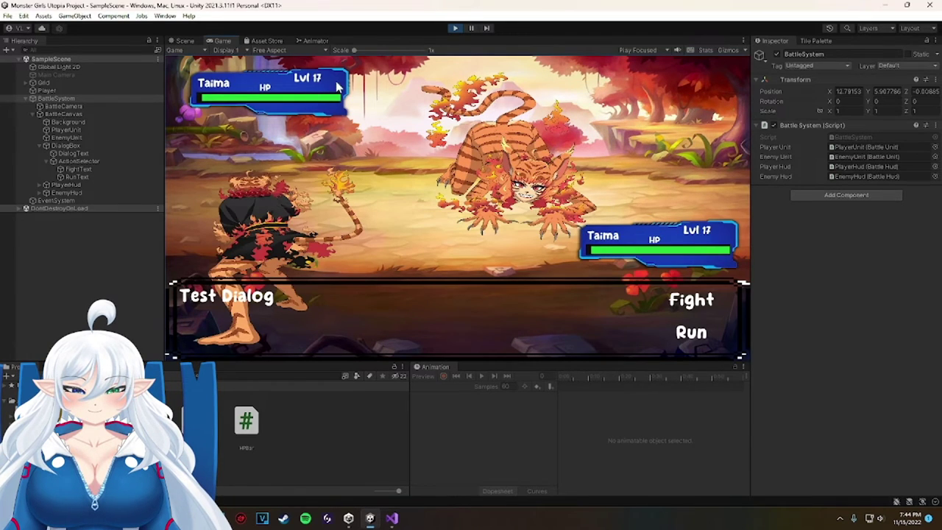
Remove the stray 1 from the level text in BattleHud.cs so the string is "Lvl ".
mouse_move(150, 208)
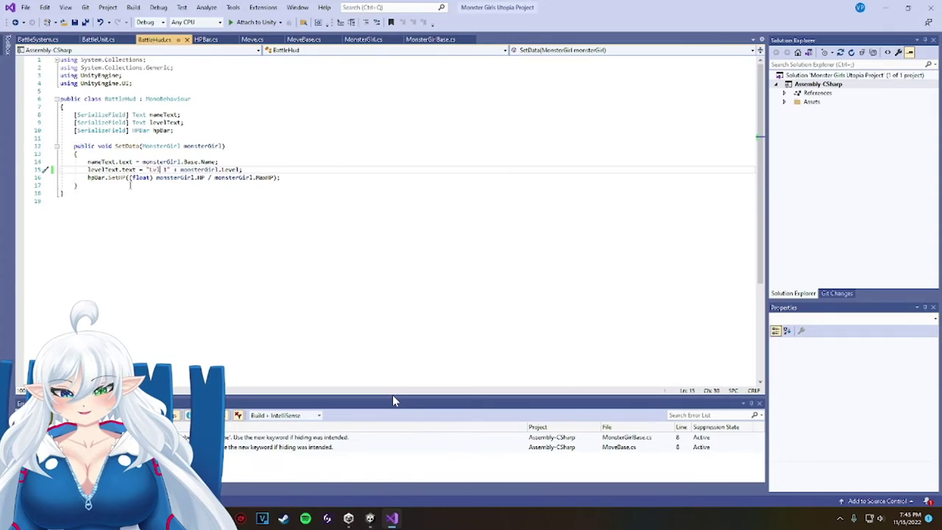
mouse_move(291, 346)
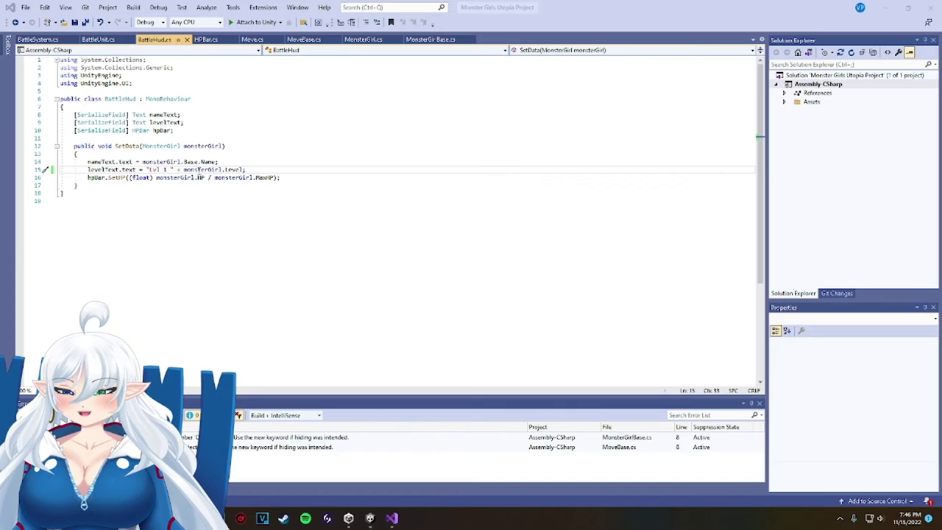
key(BackSpace)
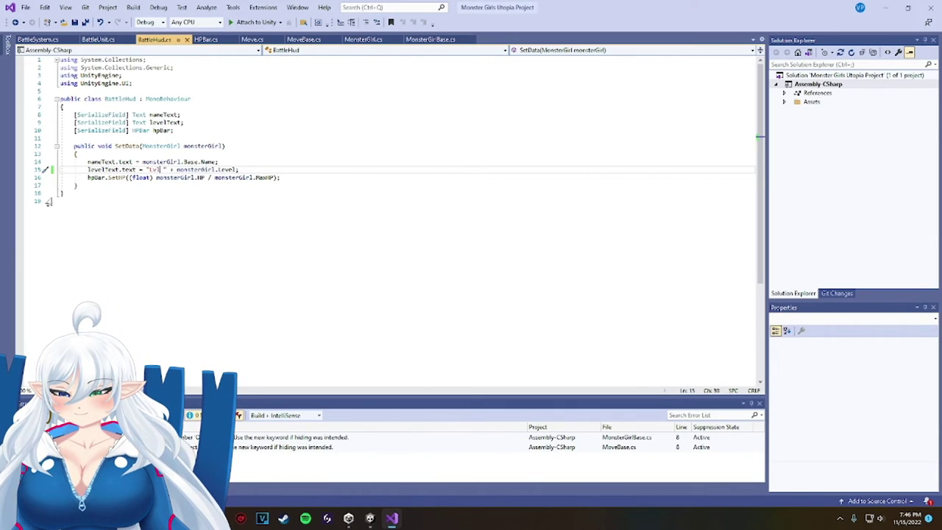
Switch back to Unity and test-run the battle scene to check the level text on both HUD panels.
click(371, 520)
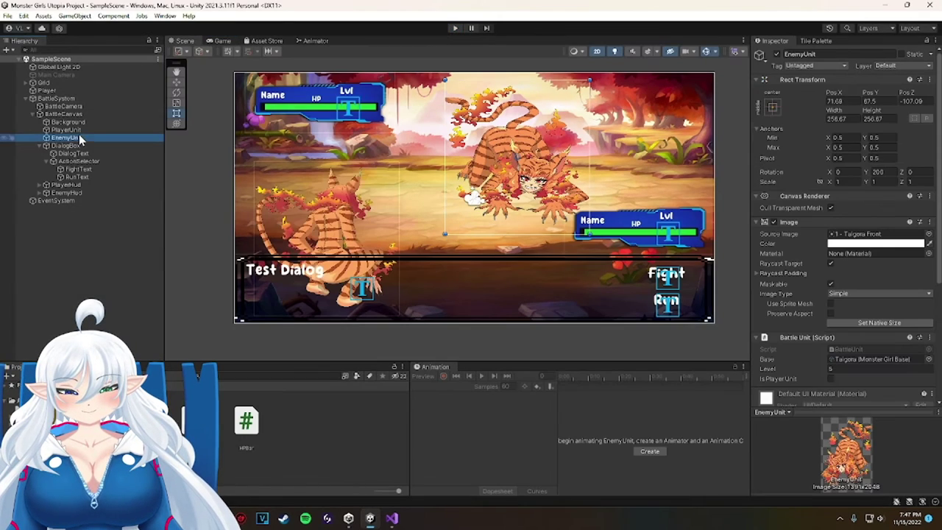
click(861, 369)
click(456, 28)
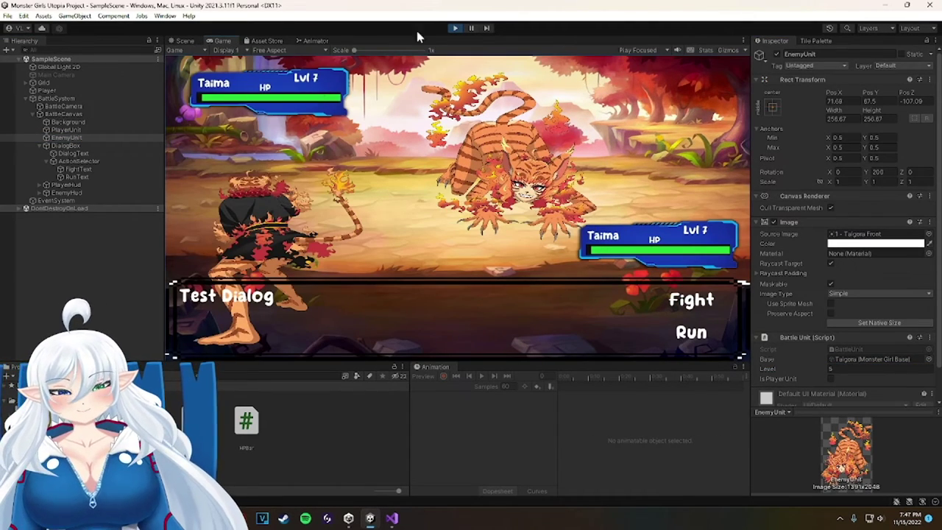
click(454, 28)
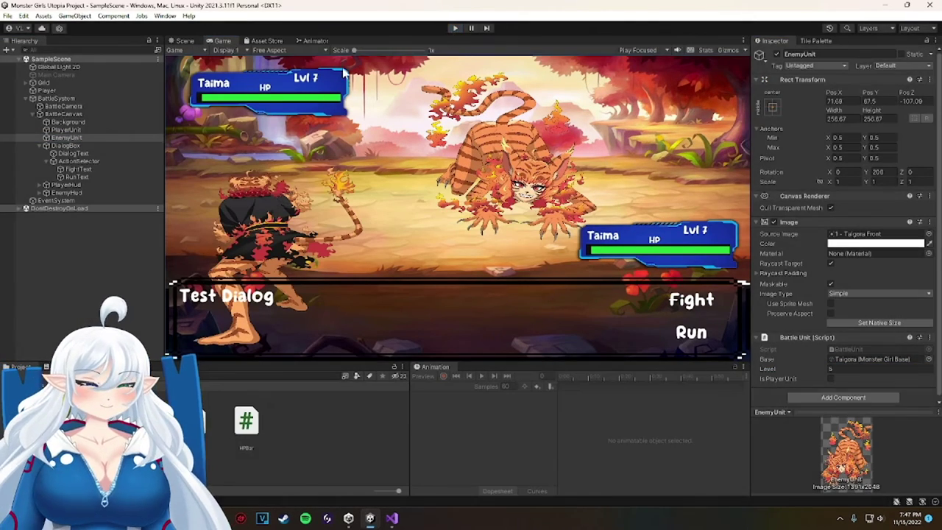
Inspect the script settings of BattleSystem, PlayerUnit and EnemyUnit, including EnemyUnit's base and level.
click(97, 137)
click(88, 130)
click(72, 99)
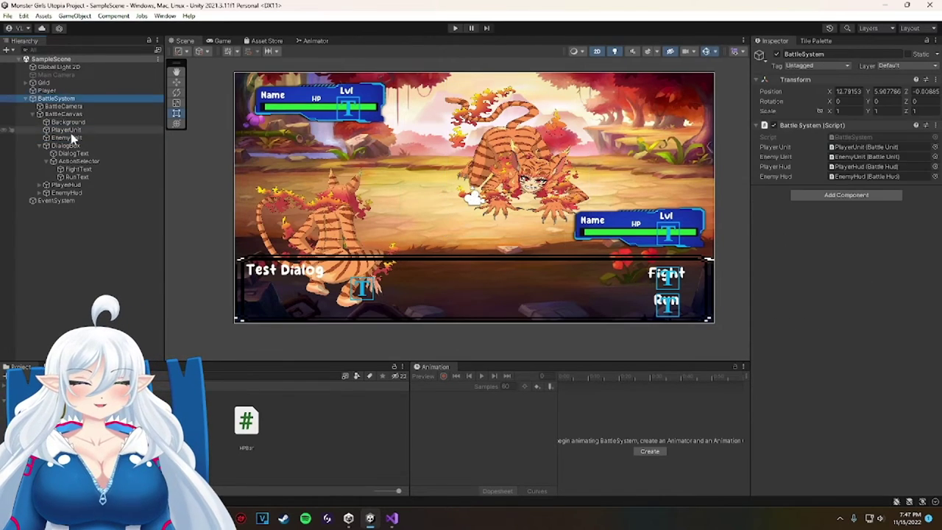
click(72, 106)
click(75, 131)
click(78, 137)
scroll(778, 313, down, 2)
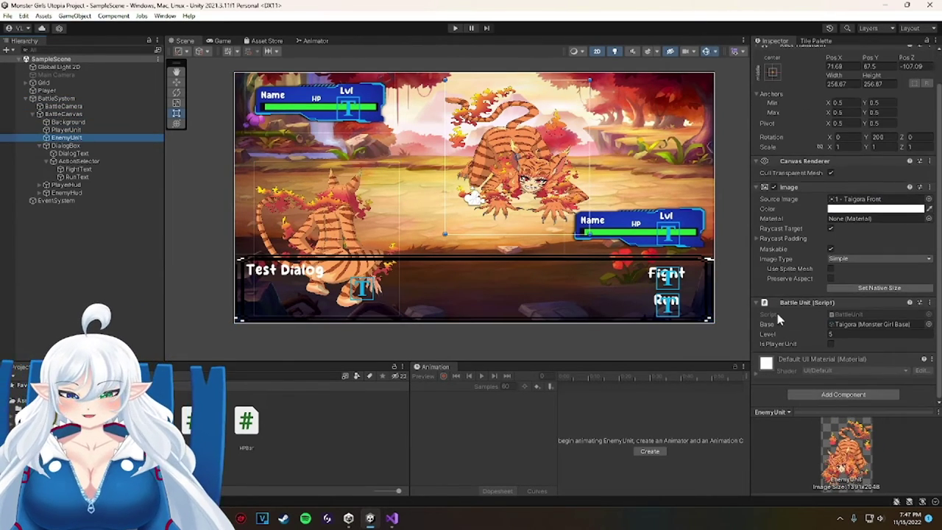
Turn off Cull Transparent Mesh on EnemyUnit and PlayerUnit and test-run the battle scene.
click(81, 129)
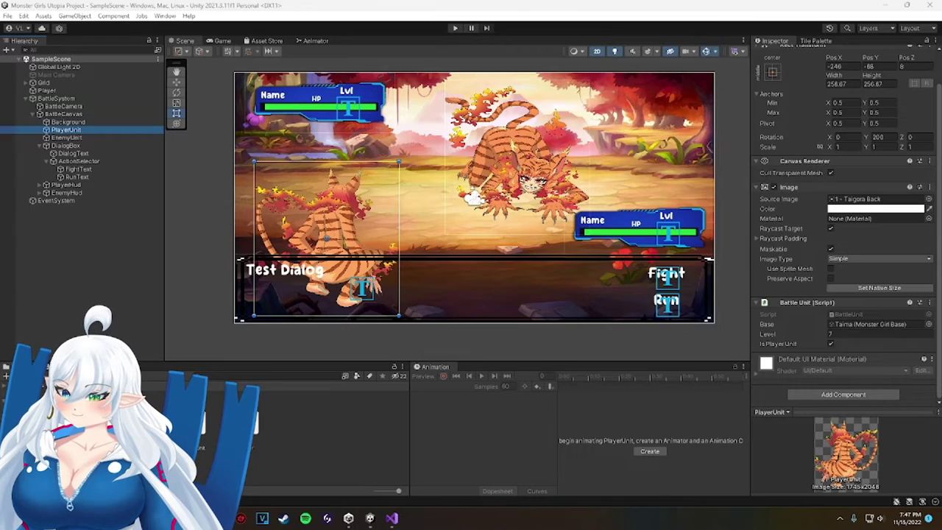
click(83, 138)
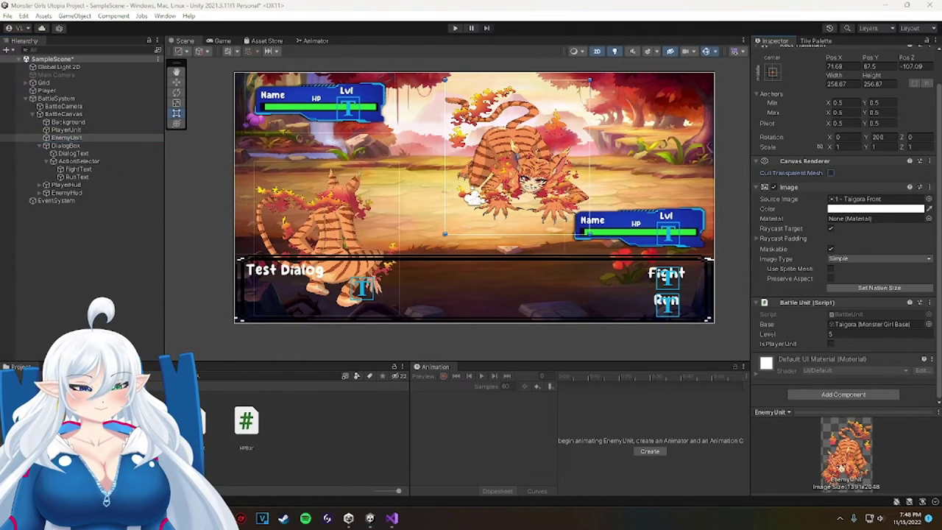
click(82, 130)
click(454, 28)
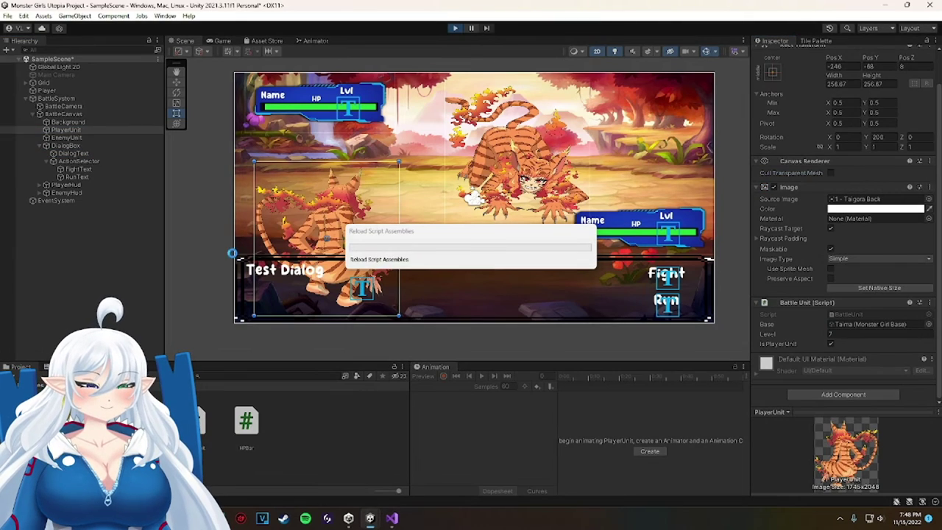
click(71, 139)
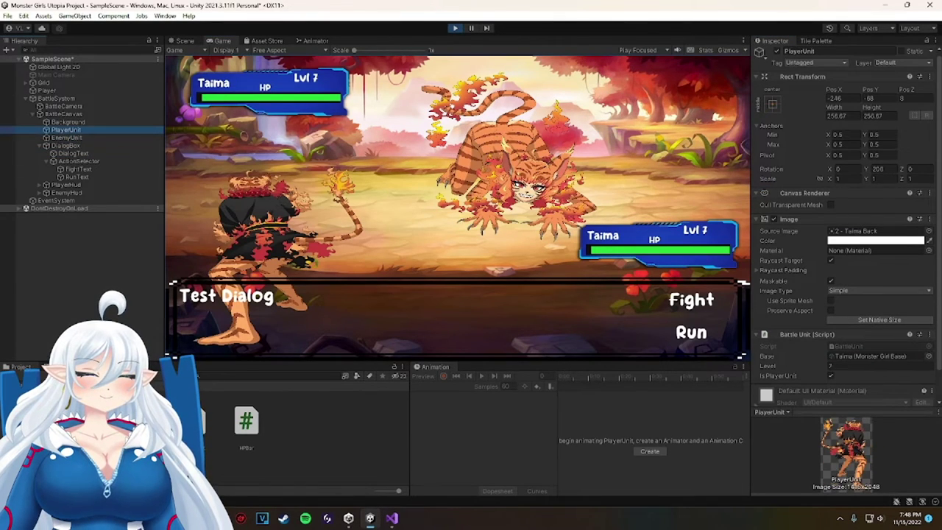
key(ctrl+p)
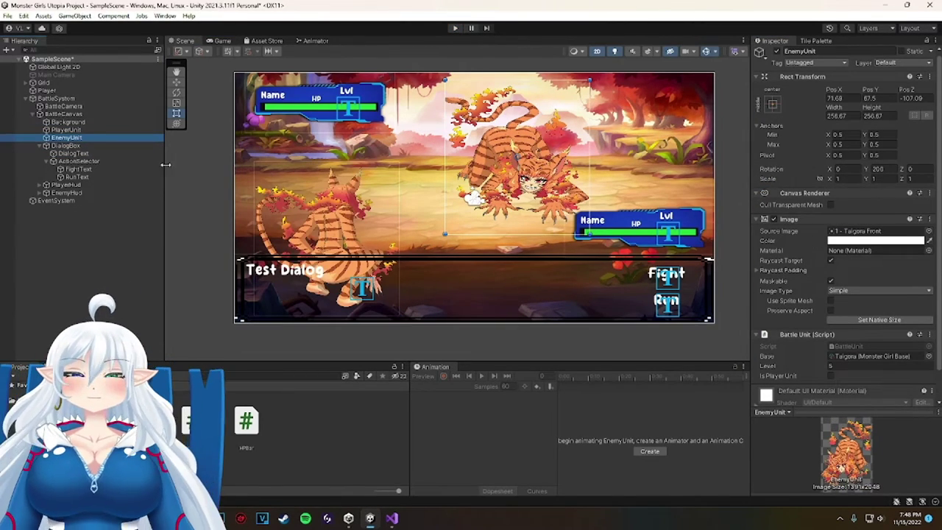
Set PlayerUnit's source image to 2 - Taima Back.
click(68, 130)
click(930, 232)
double_click(906, 319)
click(77, 232)
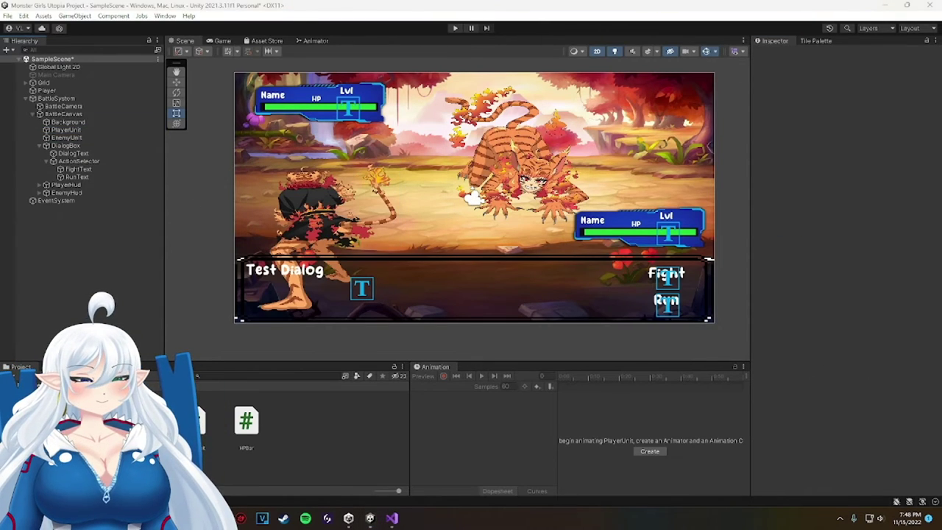
Check the settings of the HUDs, BattleSystem and PlayerUnit, and look over the BattleSystem.cs script in Visual Studio.
click(70, 192)
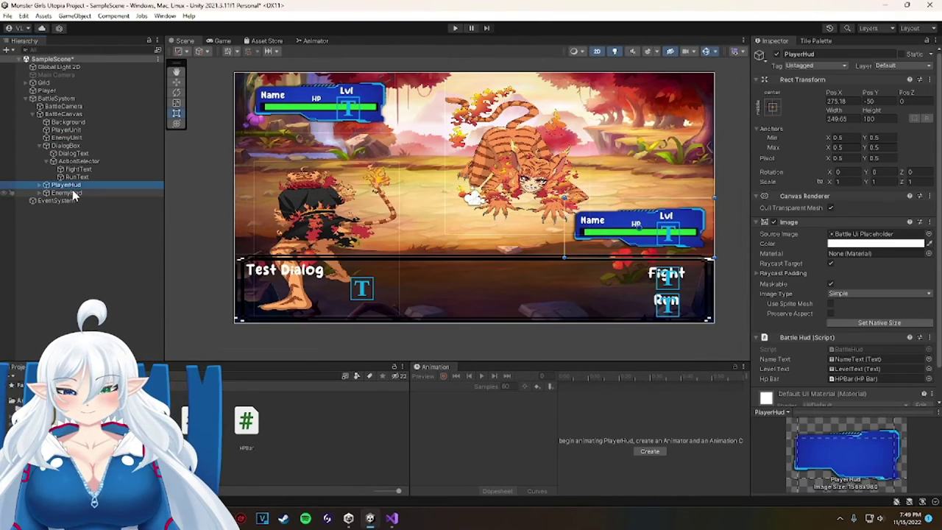
click(69, 122)
click(63, 99)
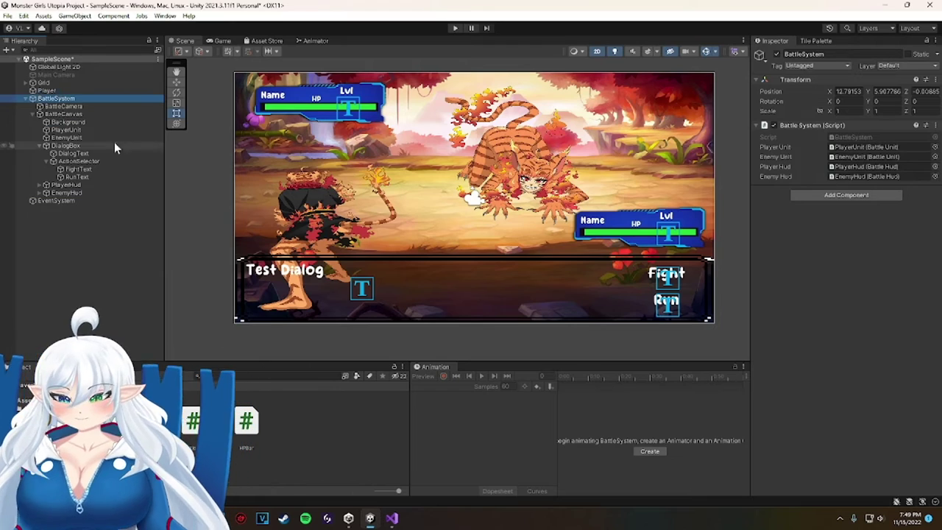
click(68, 130)
click(392, 518)
click(38, 39)
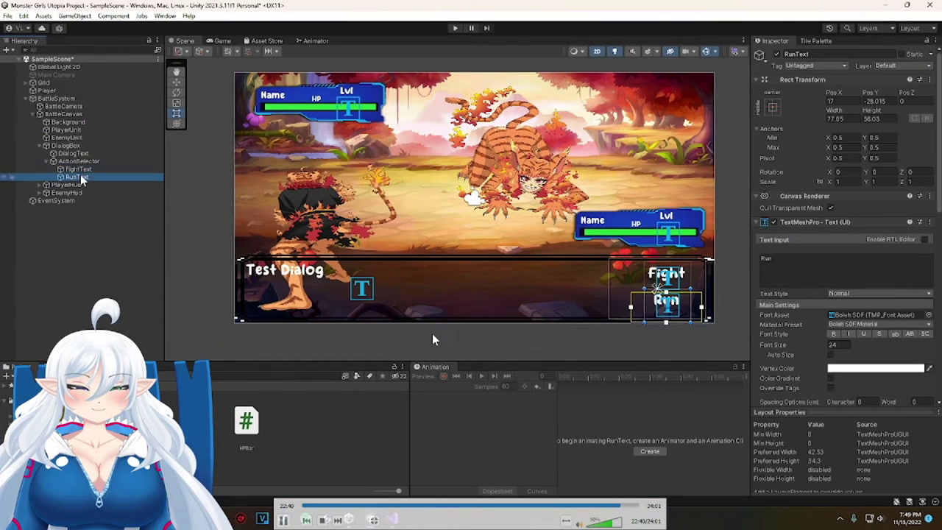
Inspect the settings of FightText and of PlayerHud's NameText, LevelText and HPBar.
click(79, 169)
click(40, 184)
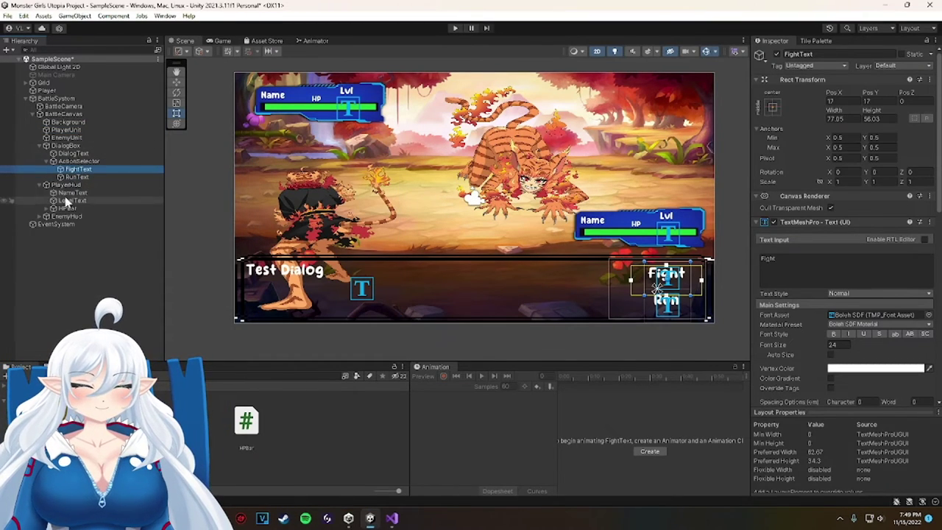
click(75, 193)
click(77, 200)
scroll(869, 286, down, 2)
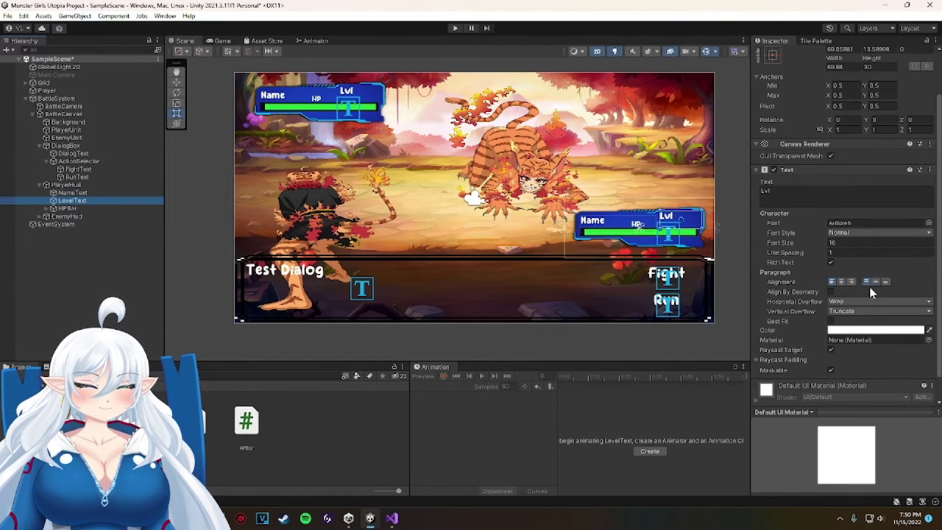
click(68, 209)
click(53, 208)
click(74, 224)
click(79, 232)
click(68, 208)
click(39, 185)
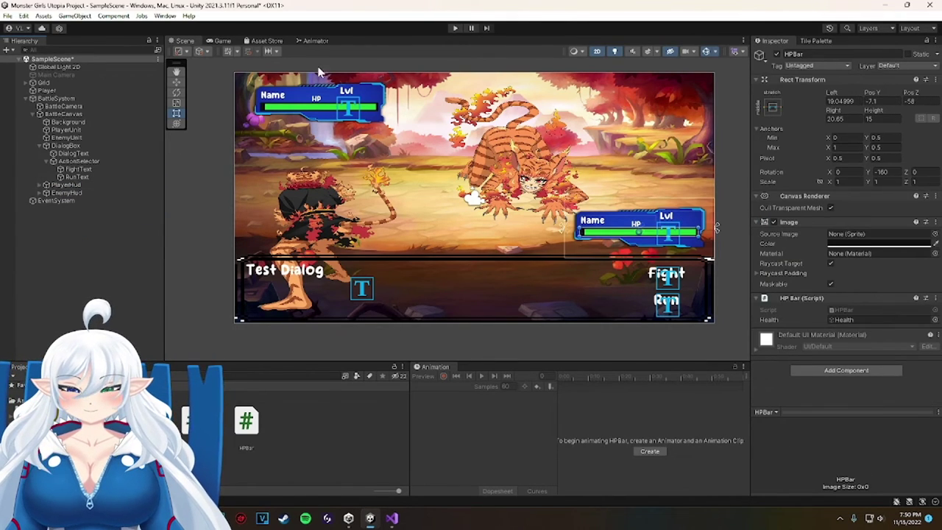
Run the battle scene and inspect the base and level settings of PlayerUnit and EnemyUnit during play.
click(455, 28)
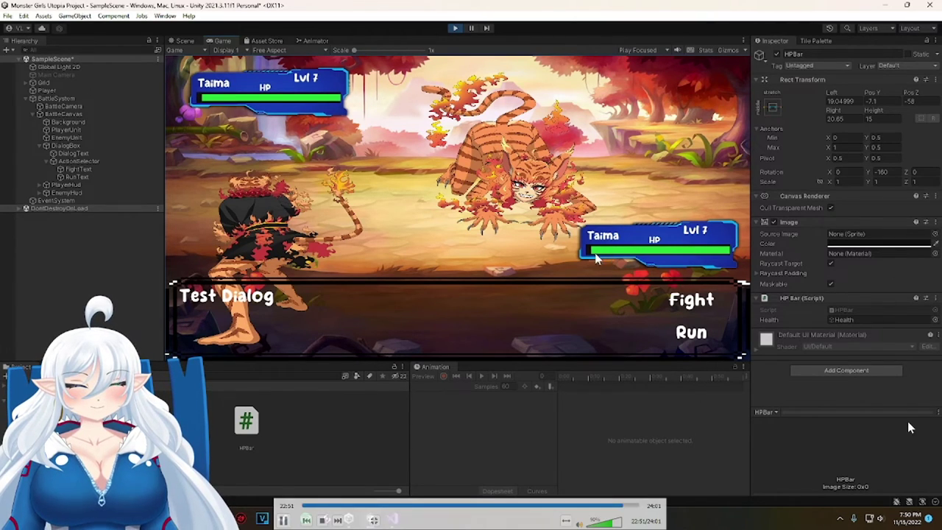
click(69, 176)
click(63, 161)
click(61, 146)
click(58, 130)
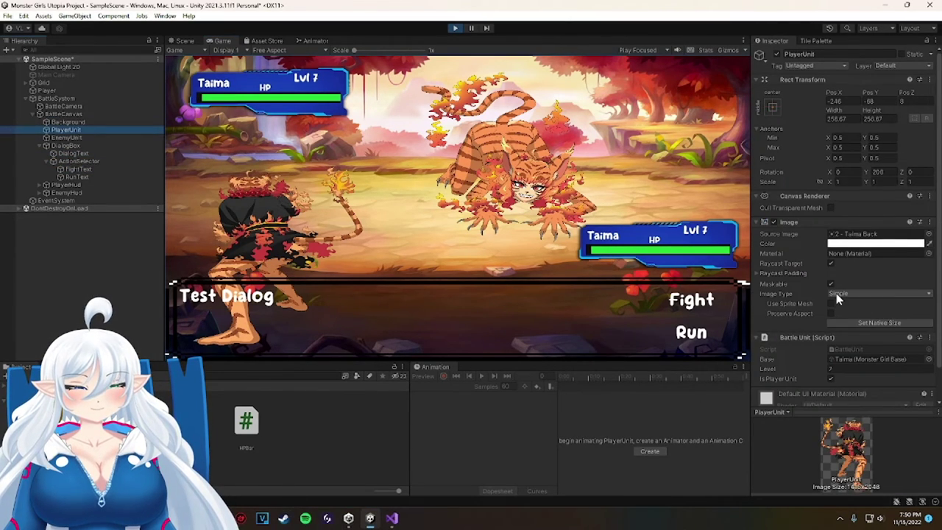
key(Down)
click(872, 324)
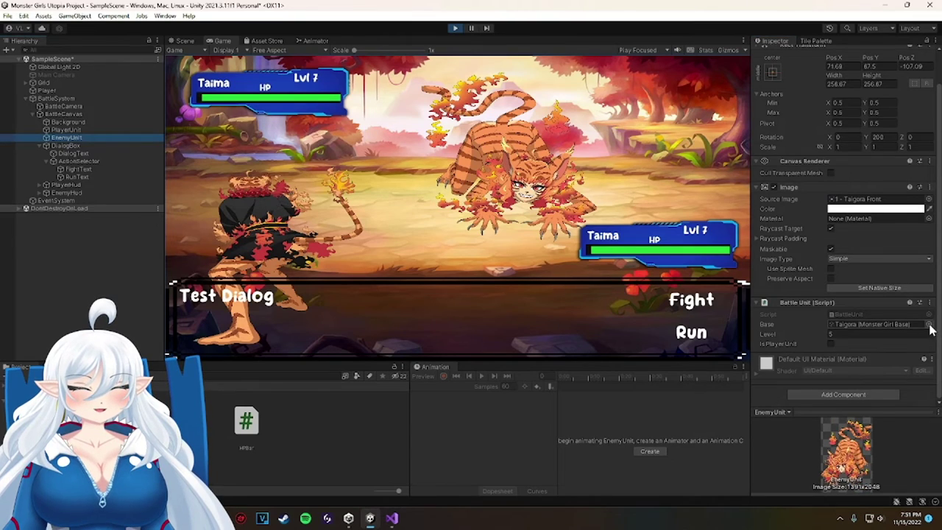
click(867, 335)
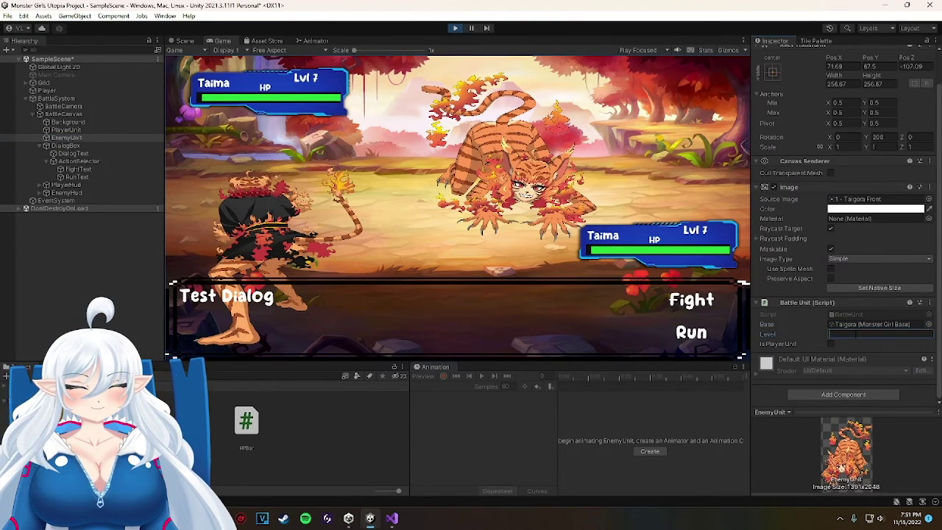
Switch to Visual Studio and review the BattleSystem, BattleHud, HPBar and BattleUnit scripts for the HUD data problem.
click(394, 515)
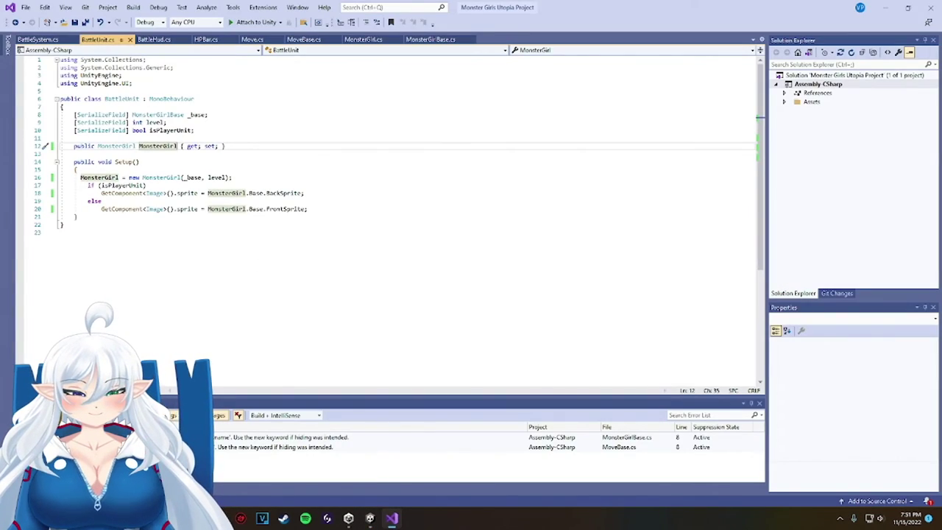
click(41, 41)
click(164, 39)
click(209, 39)
click(159, 40)
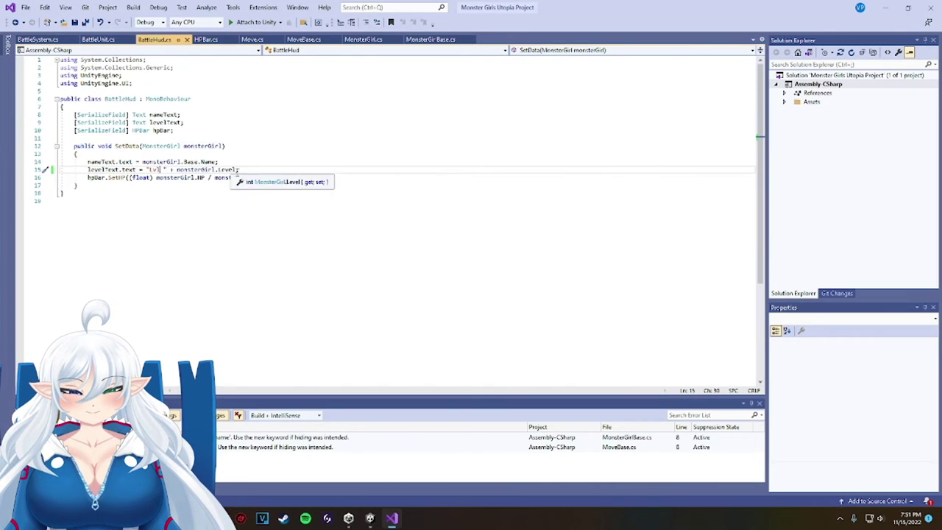
click(370, 518)
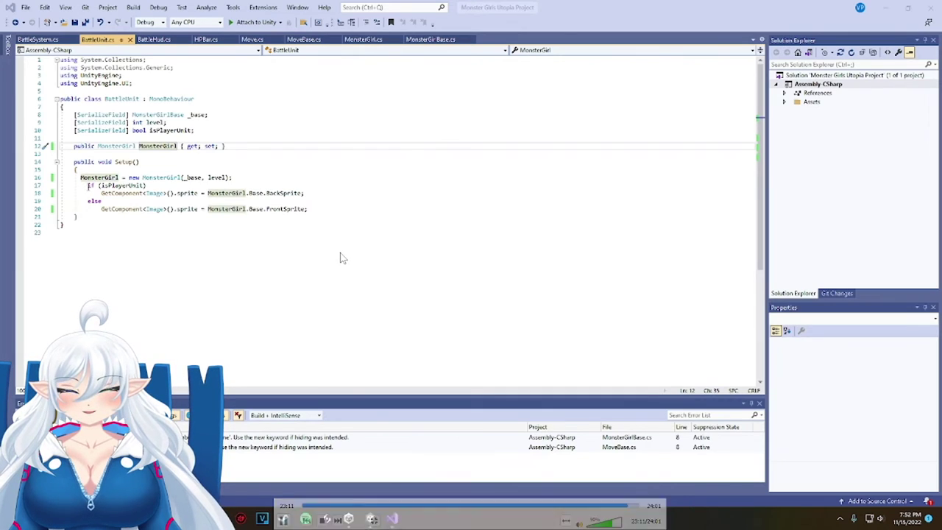
click(89, 185)
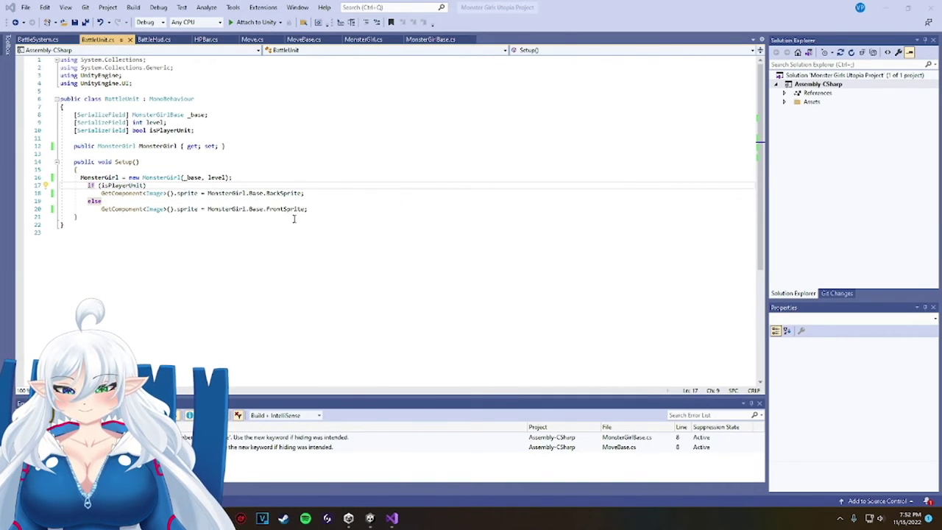
key(ctrl+End)
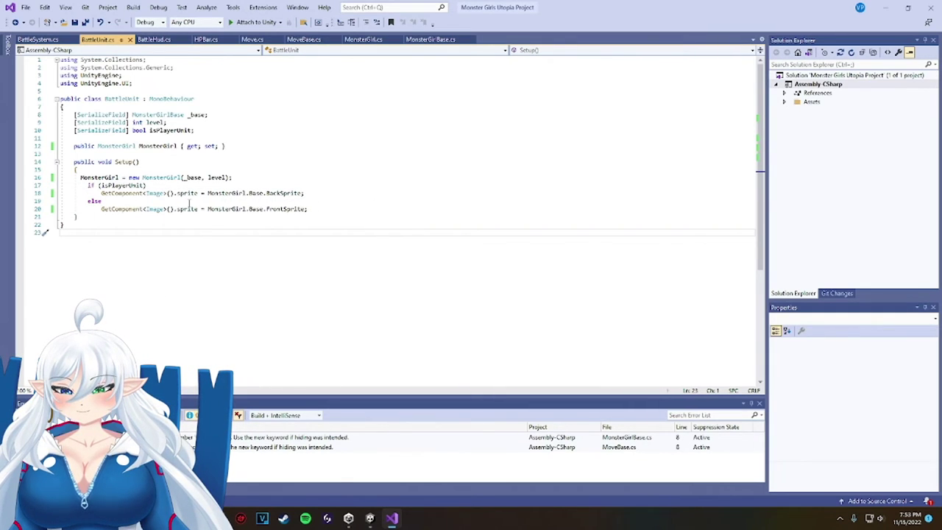
key(alt+Tab)
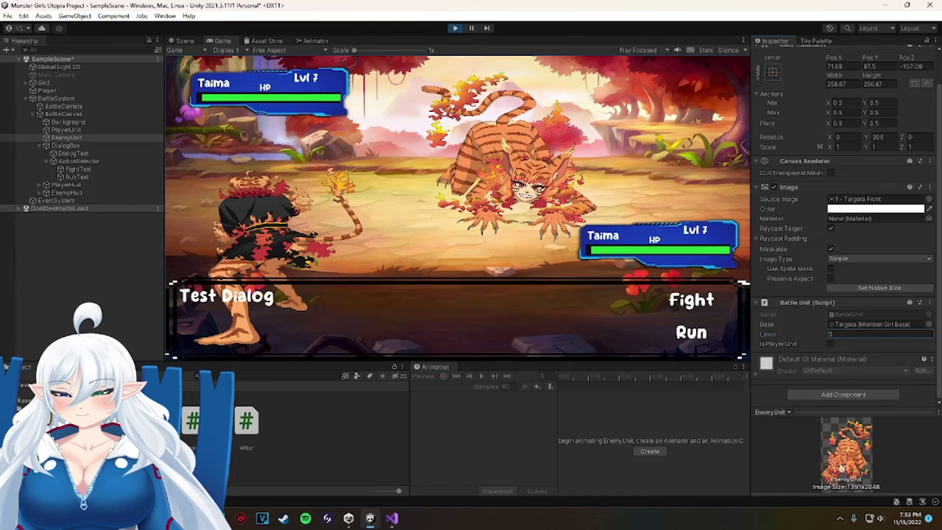
Try 1 - Taigora Back as PlayerUnit's source image in the running scene and view the available monster girl bases.
click(66, 130)
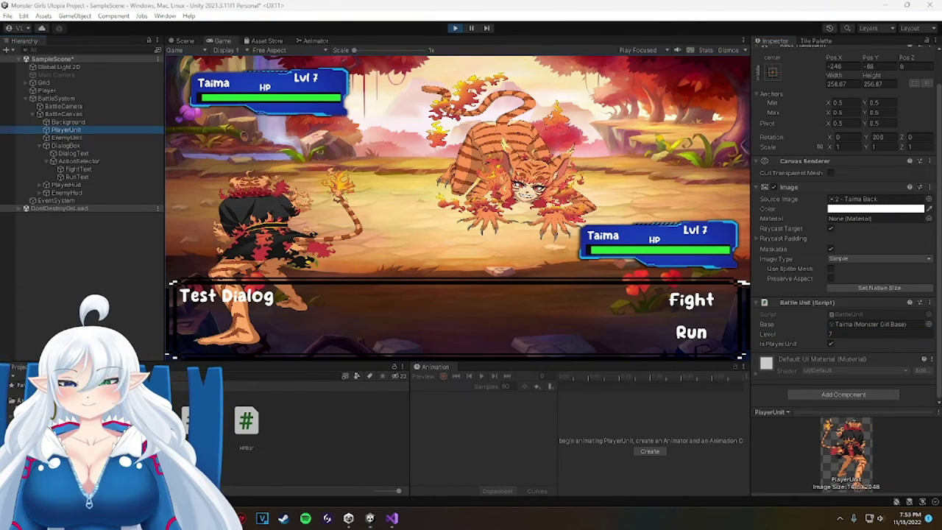
click(928, 198)
double_click(874, 243)
click(928, 234)
double_click(906, 282)
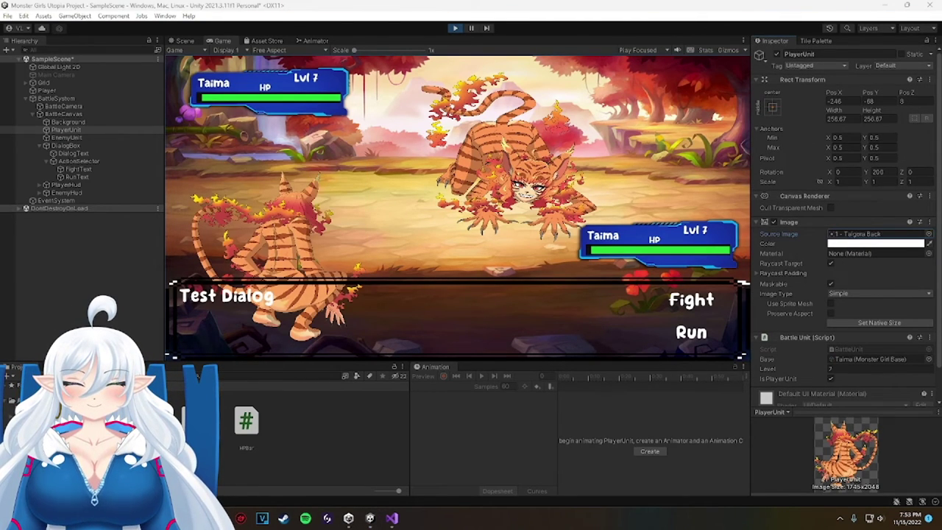
scroll(829, 367, down, 1)
click(929, 332)
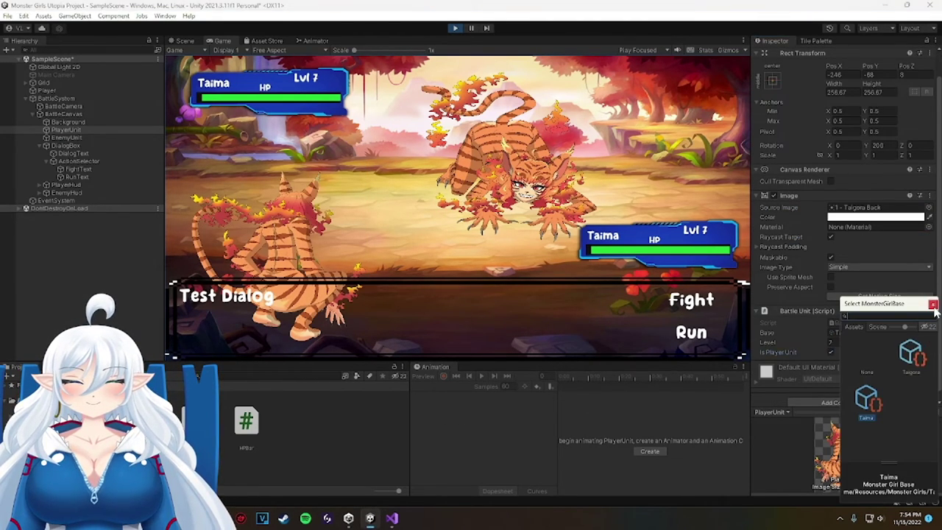
click(932, 304)
Exit play mode and save the scene.
click(302, 404)
key(ctrl+s)
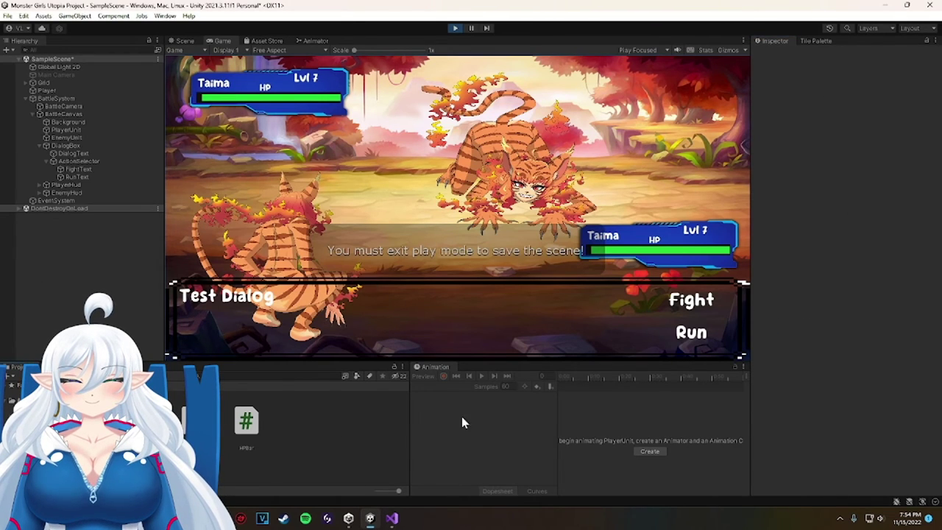
key(ctrl+p)
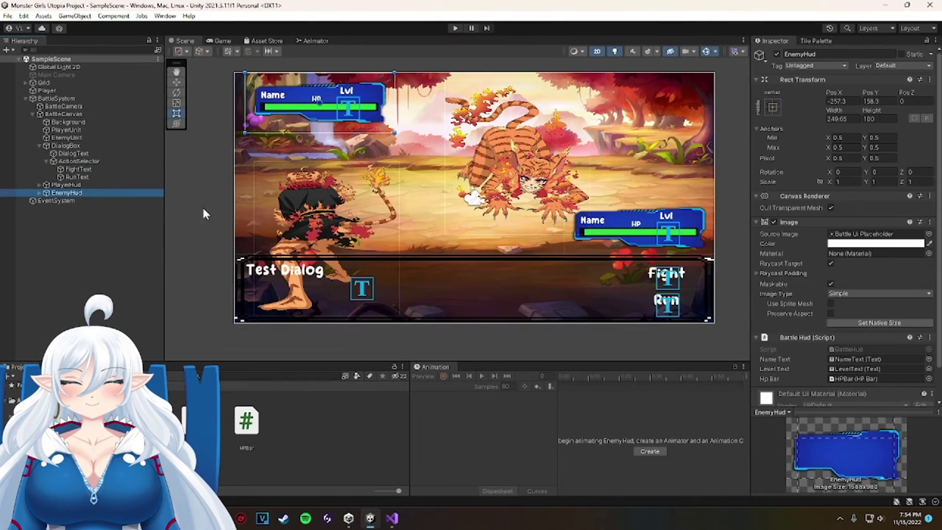
Turn off Cull Transparent Mesh on EnemyHud's NameText and LevelText and test-run the battle scene.
click(41, 192)
click(72, 208)
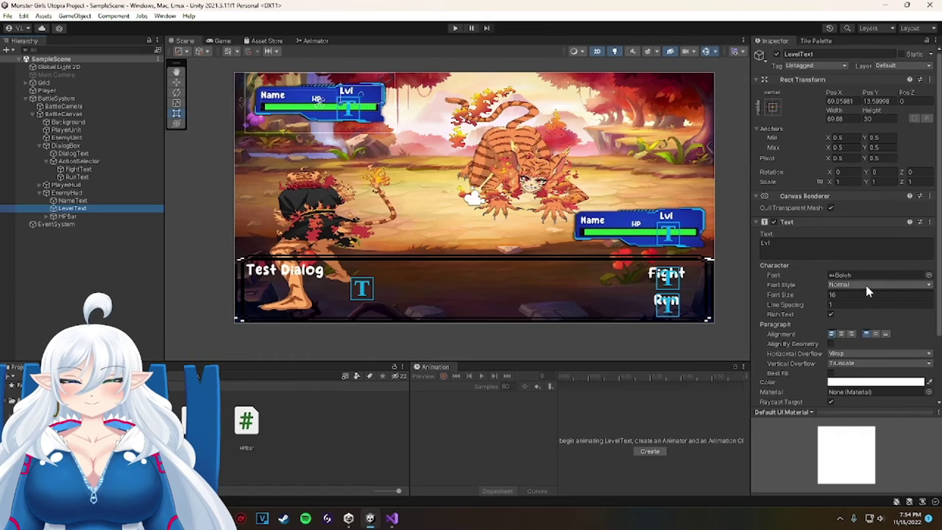
click(83, 201)
click(830, 208)
click(86, 209)
click(829, 209)
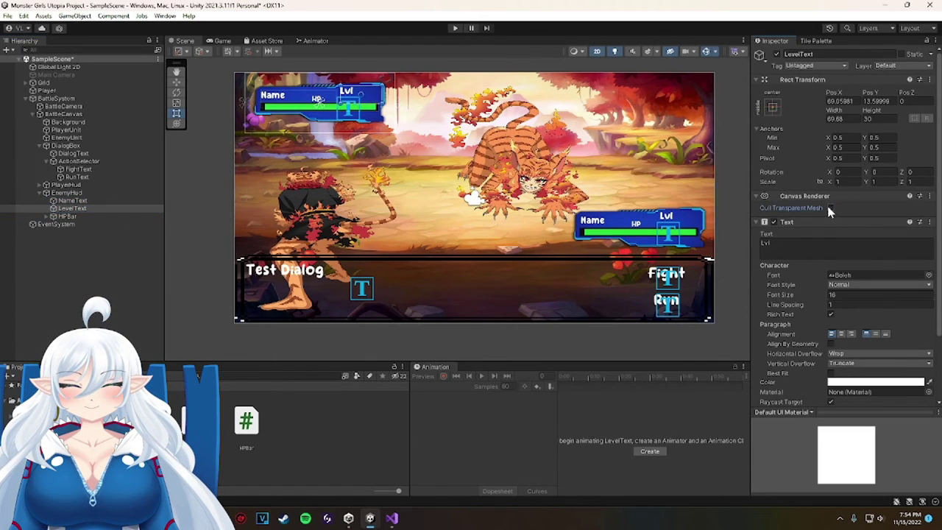
click(456, 28)
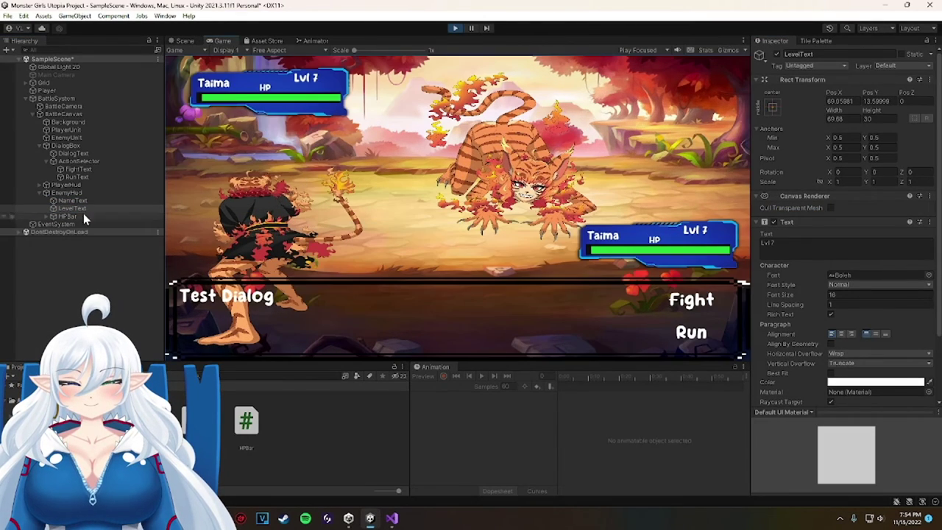
click(455, 28)
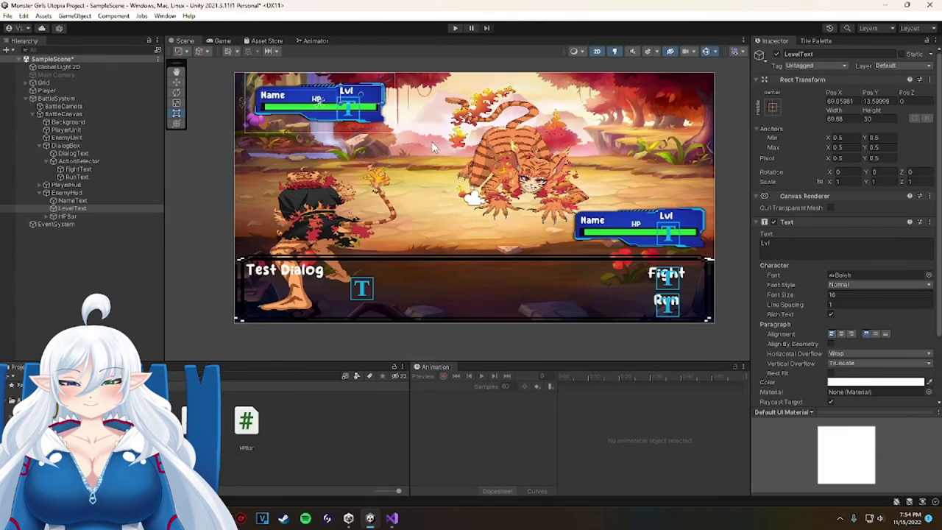
Check BattleSystem's unit and HUD references, EnemyHud's LevelText and NameText, and the SetData calls in BattleSystem.cs.
click(96, 185)
click(324, 166)
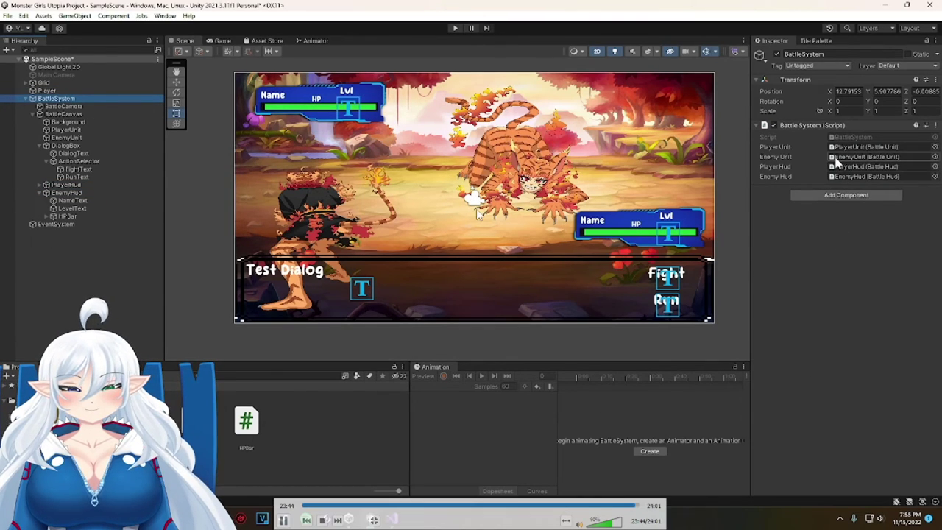
click(896, 176)
click(870, 166)
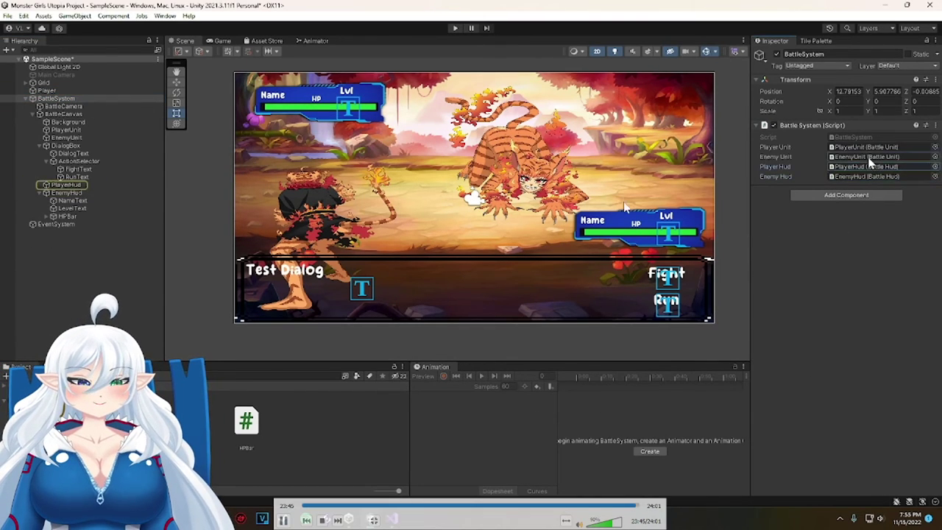
click(43, 224)
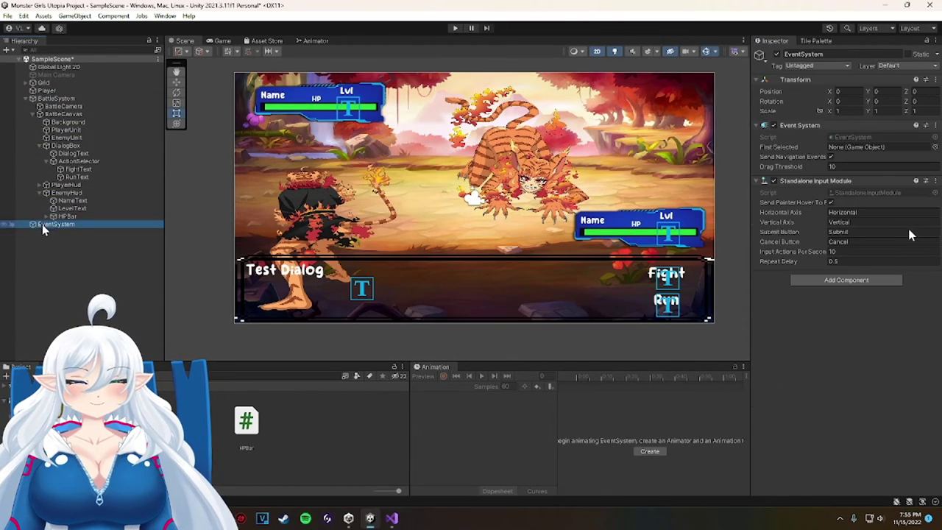
click(67, 231)
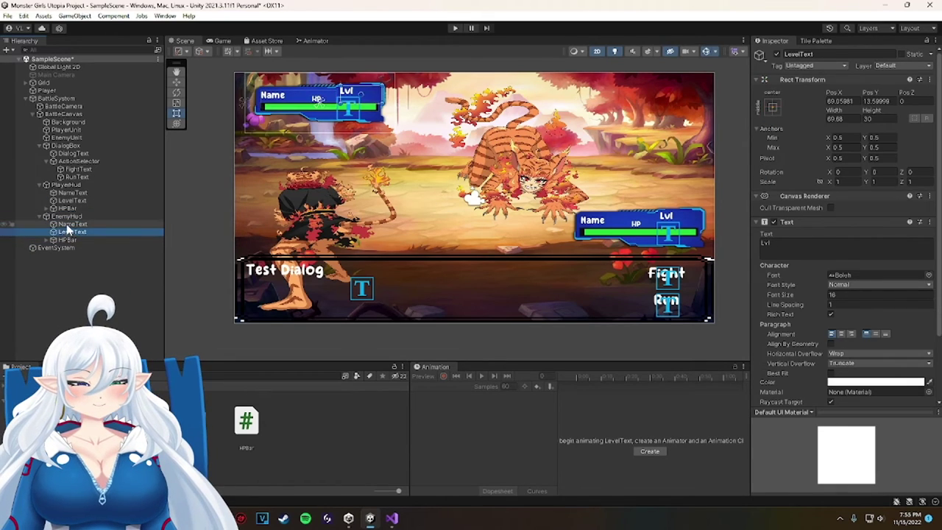
click(70, 224)
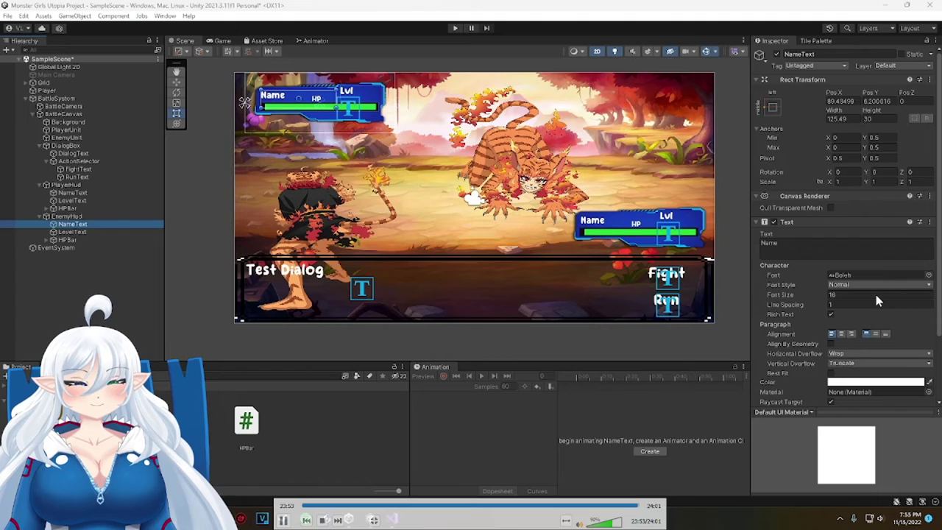
click(725, 299)
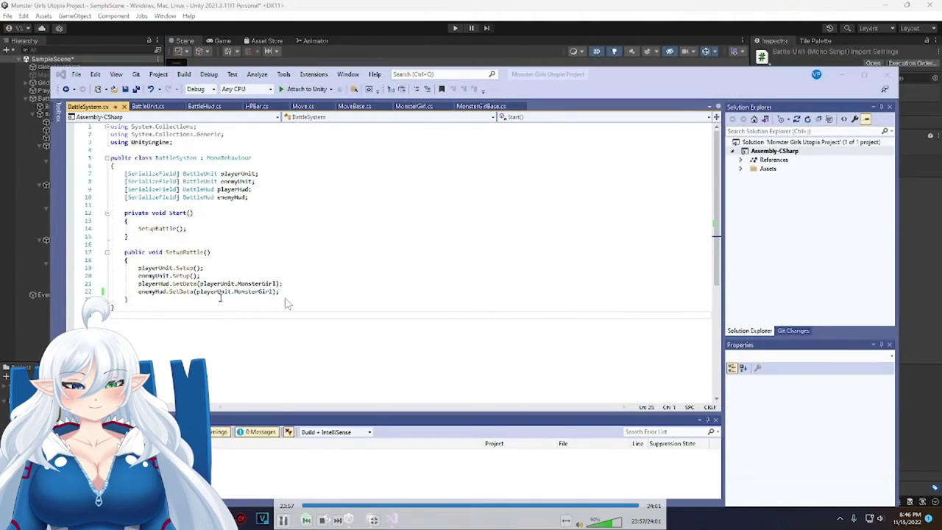
click(455, 28)
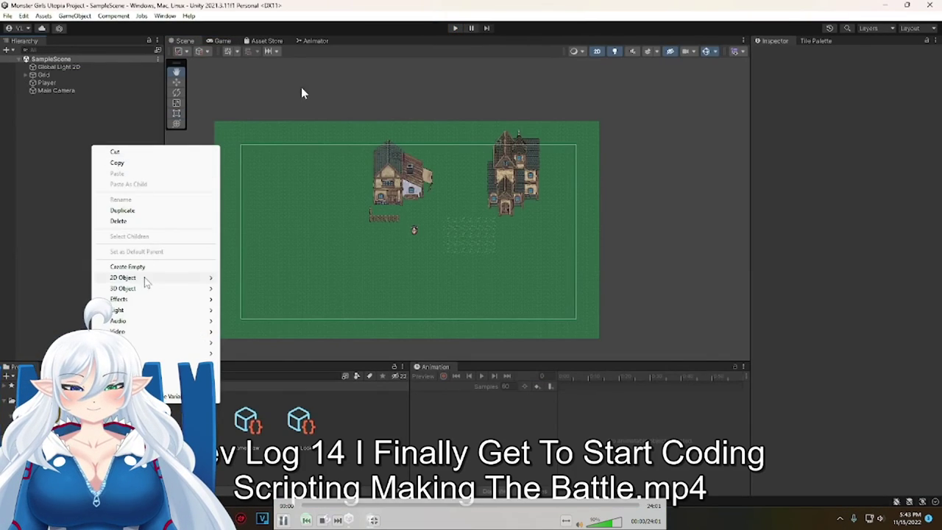
Create an empty object in SampleScene and name it BattleSystem.
click(101, 266)
click(840, 55)
text(BattleSystem)
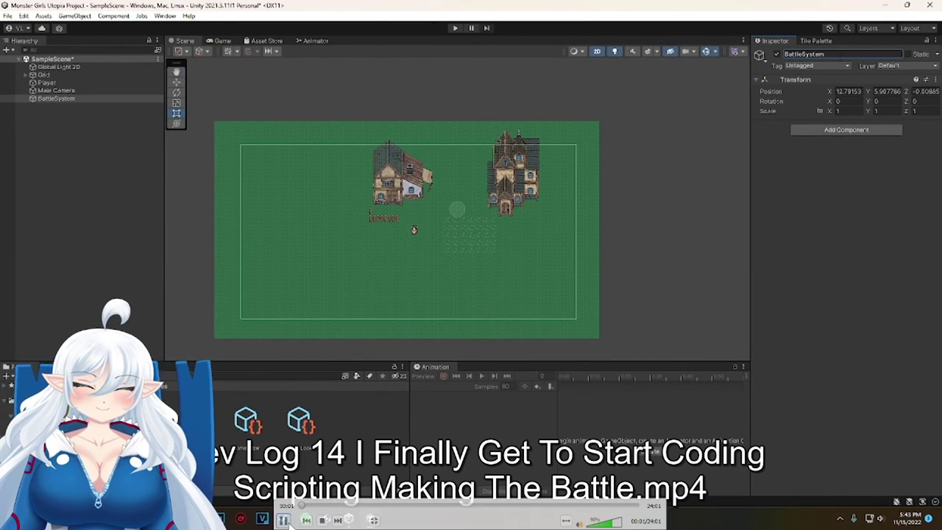
click(286, 521)
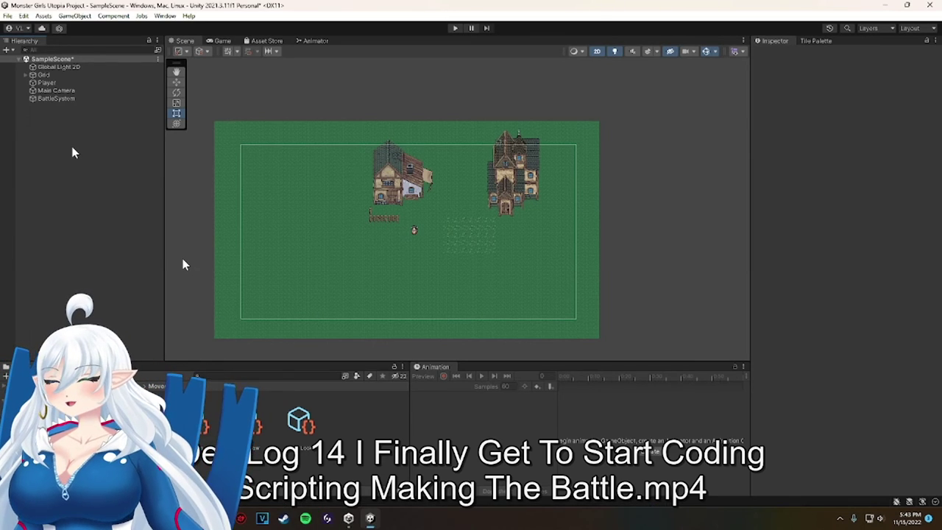